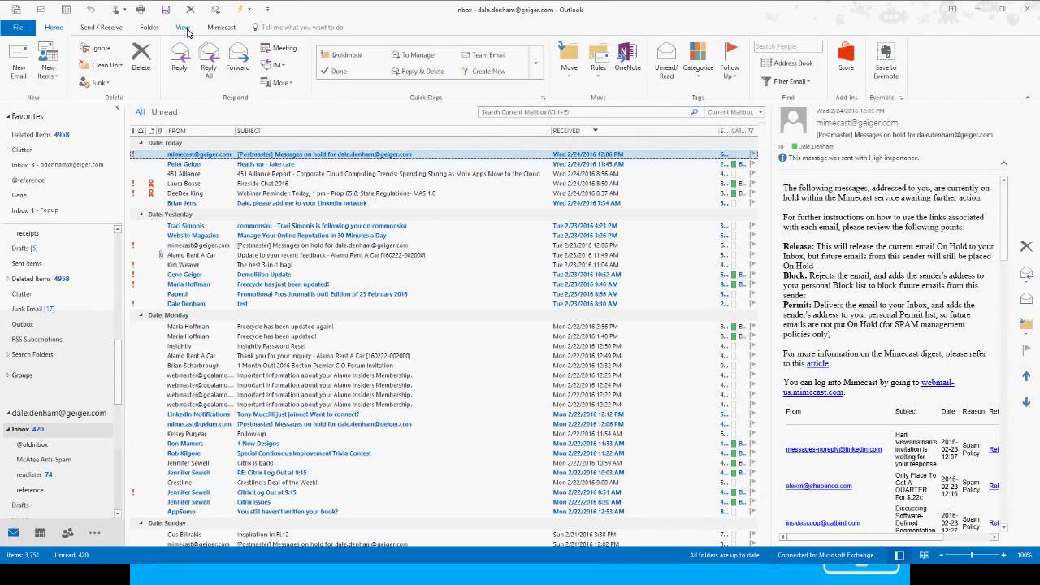
# Collapse the ribbon to its tabs and restore it with the Show Tabs and Commands option, leaving the View commands displayed.
pyautogui.click(184, 29)
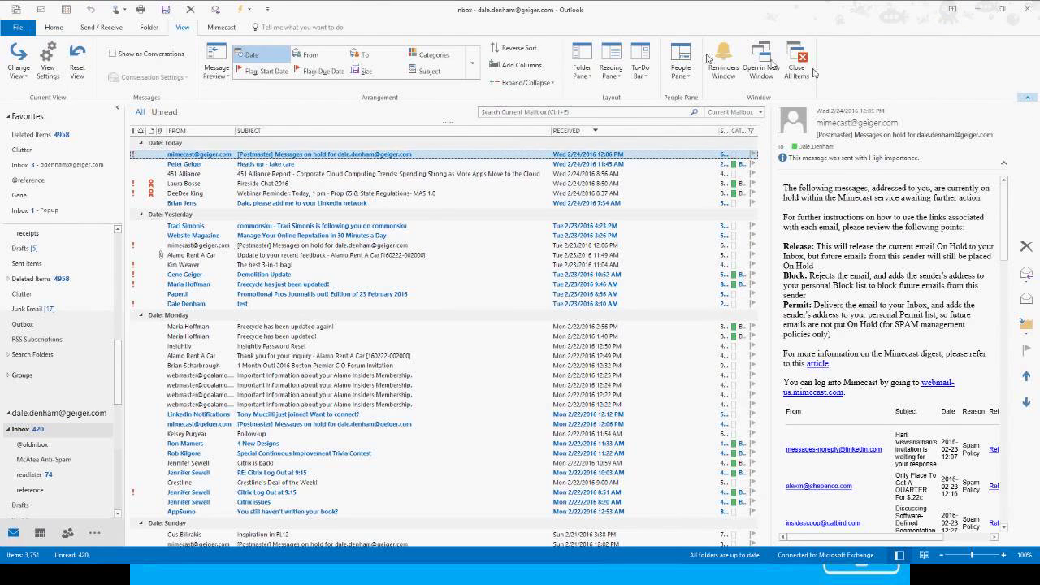
pyautogui.hotkey('ctrl', 'F1')
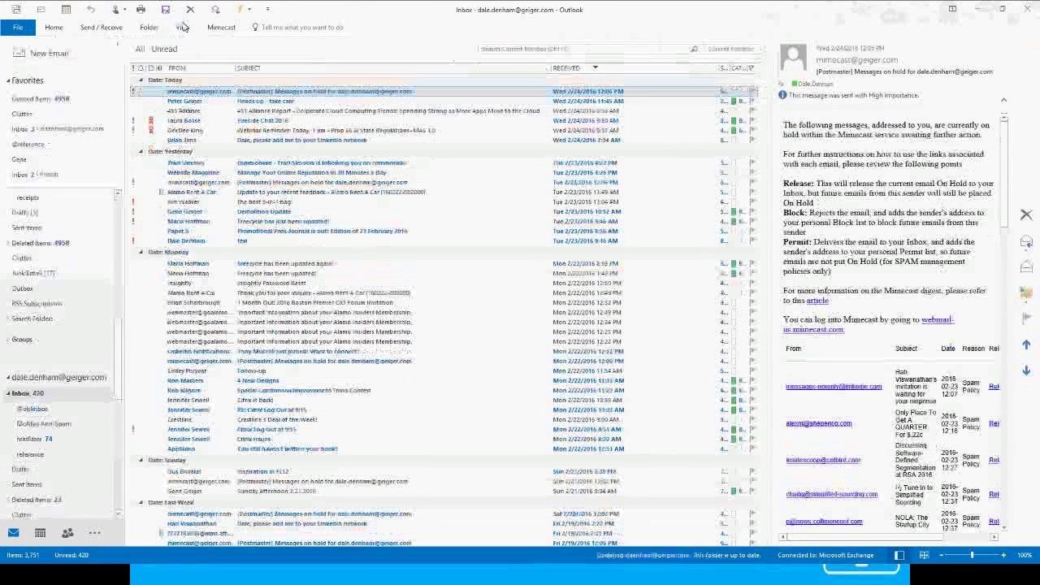
pyautogui.click(184, 28)
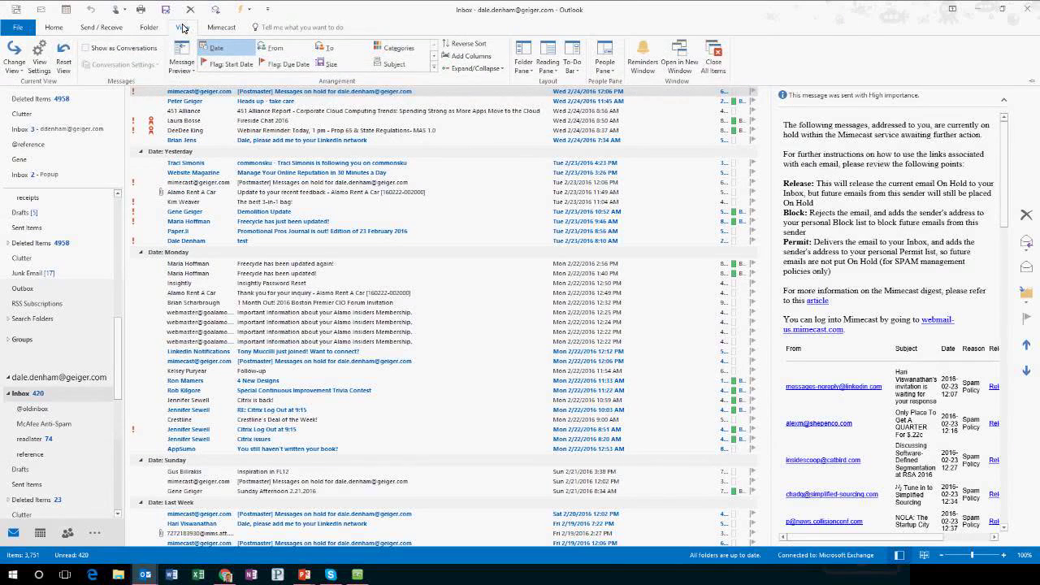
pyautogui.click(183, 29)
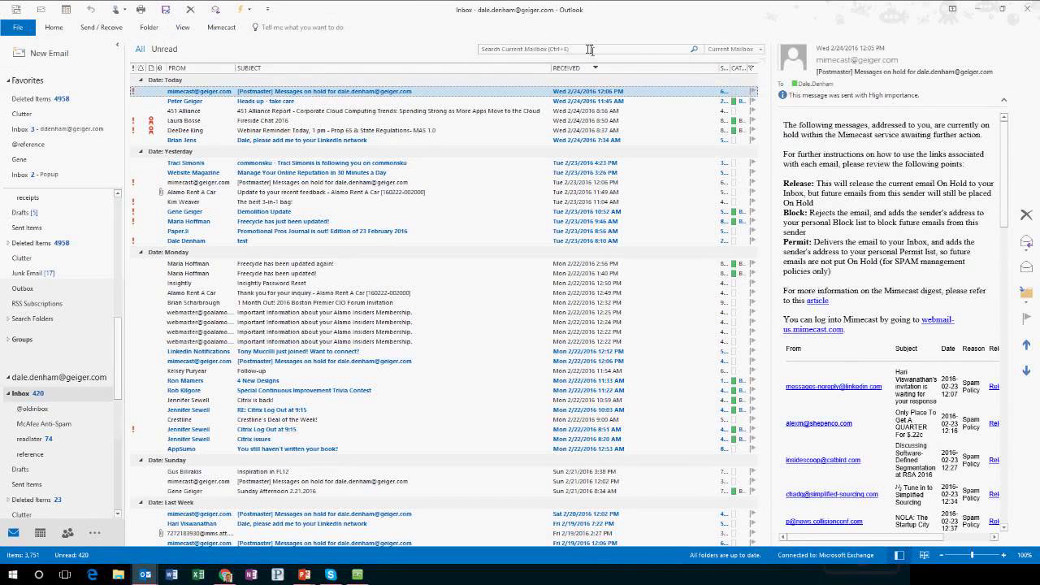
pyautogui.click(183, 27)
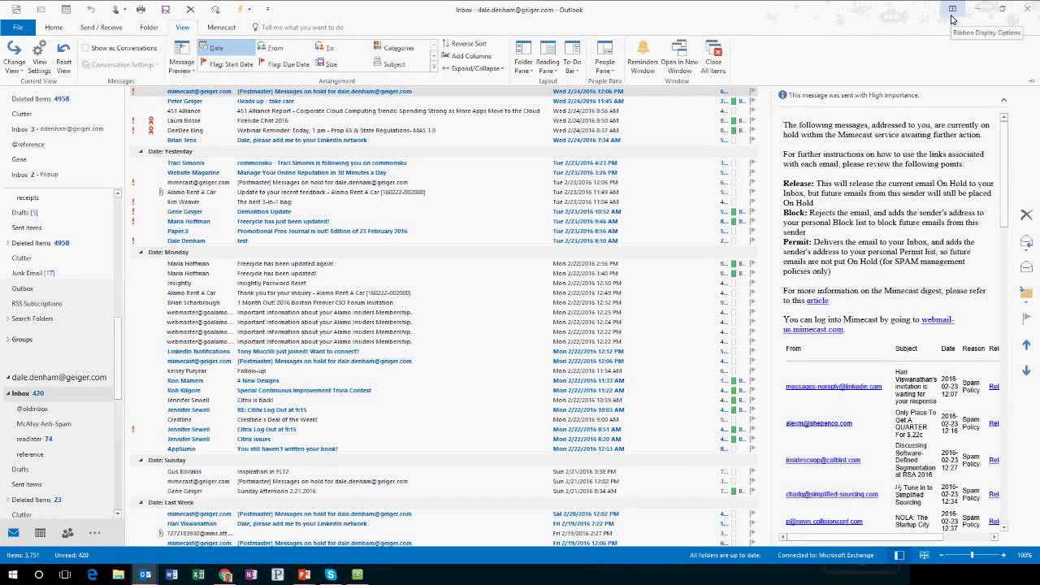
pyautogui.click(952, 9)
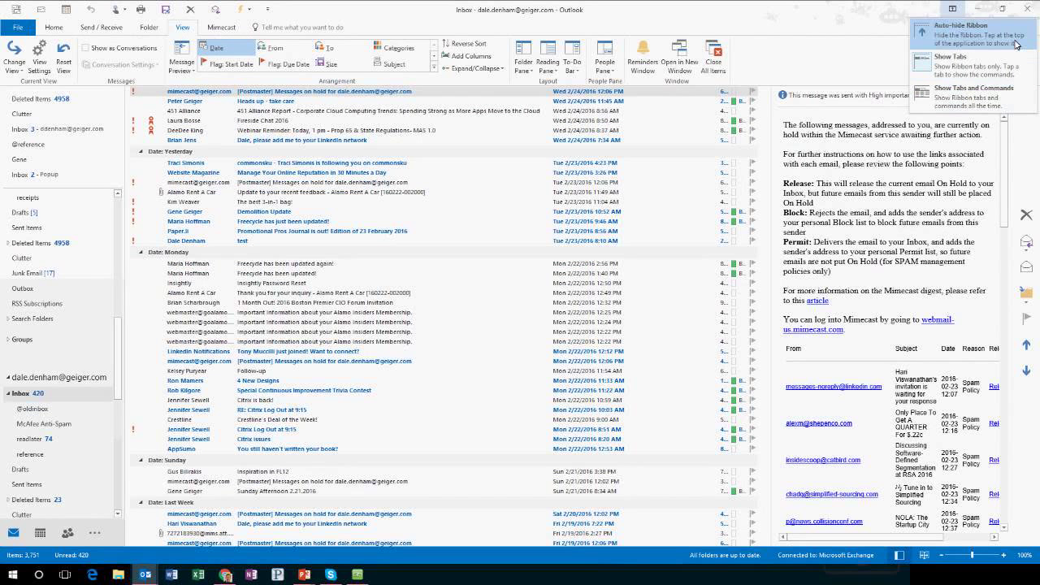
pyautogui.click(1007, 98)
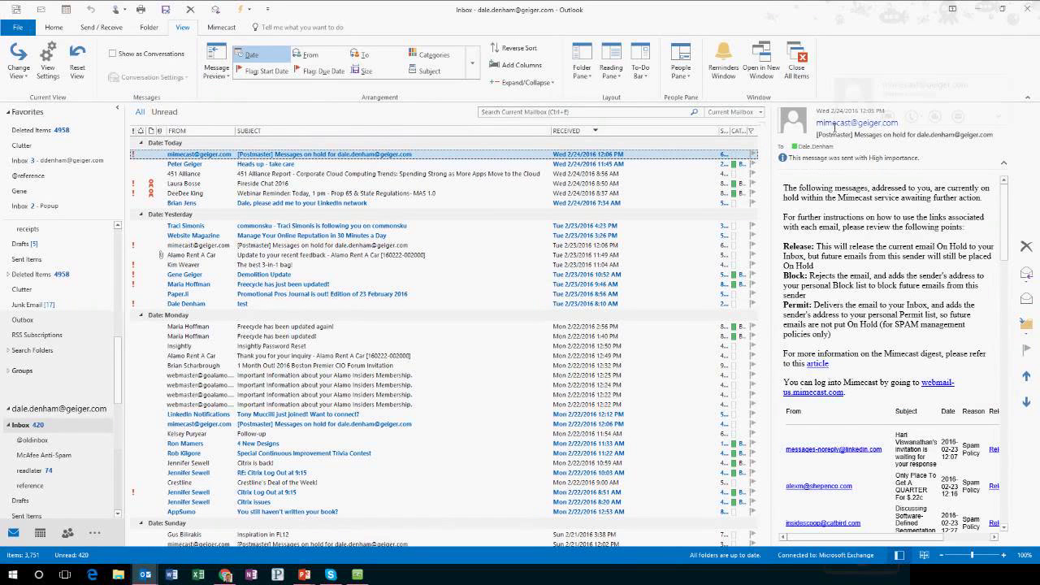
# Turn off the Reading Pane for the inbox.
pyautogui.moveTo(883, 123)
pyautogui.click(223, 75)
pyautogui.click(611, 72)
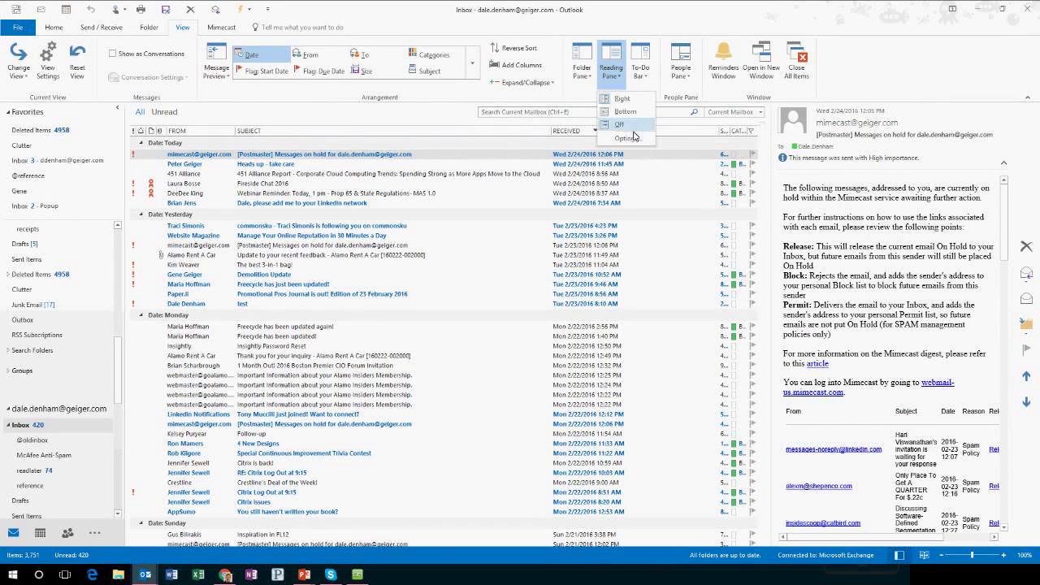
pyautogui.click(633, 128)
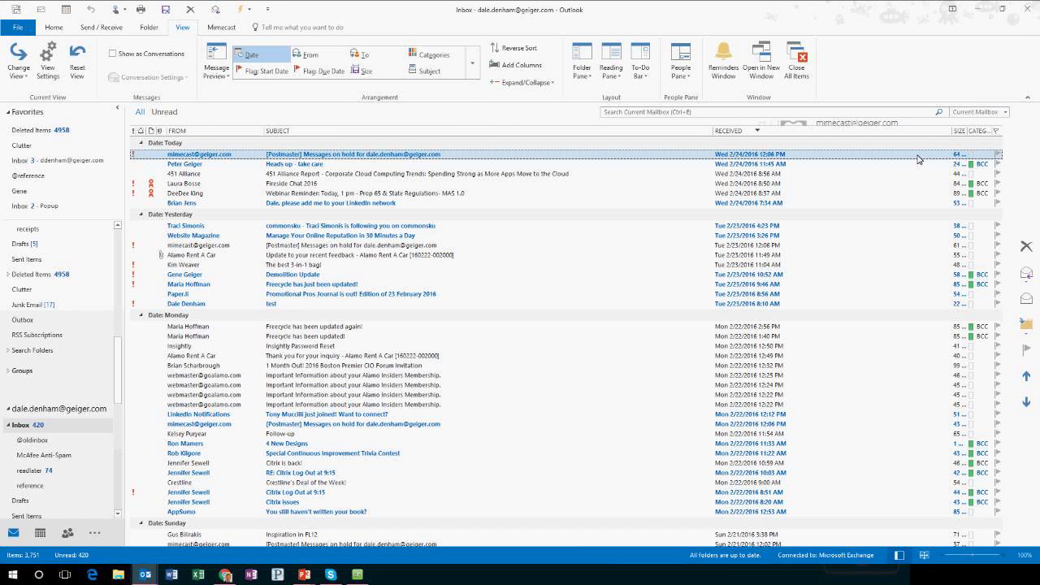
# Set the Reading Pane to Bottom and return it to Right.
pyautogui.click(622, 76)
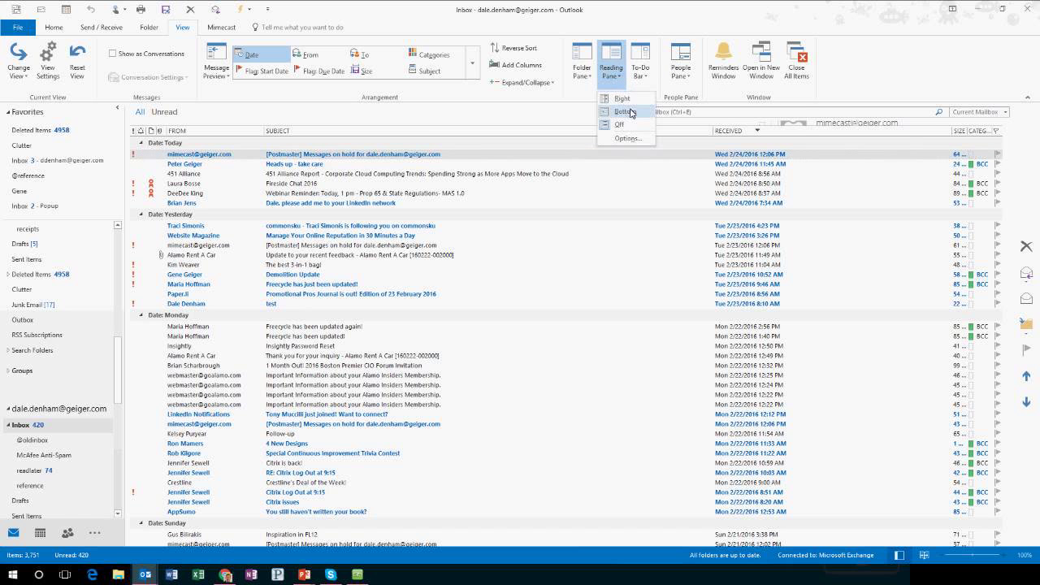
pyautogui.click(627, 111)
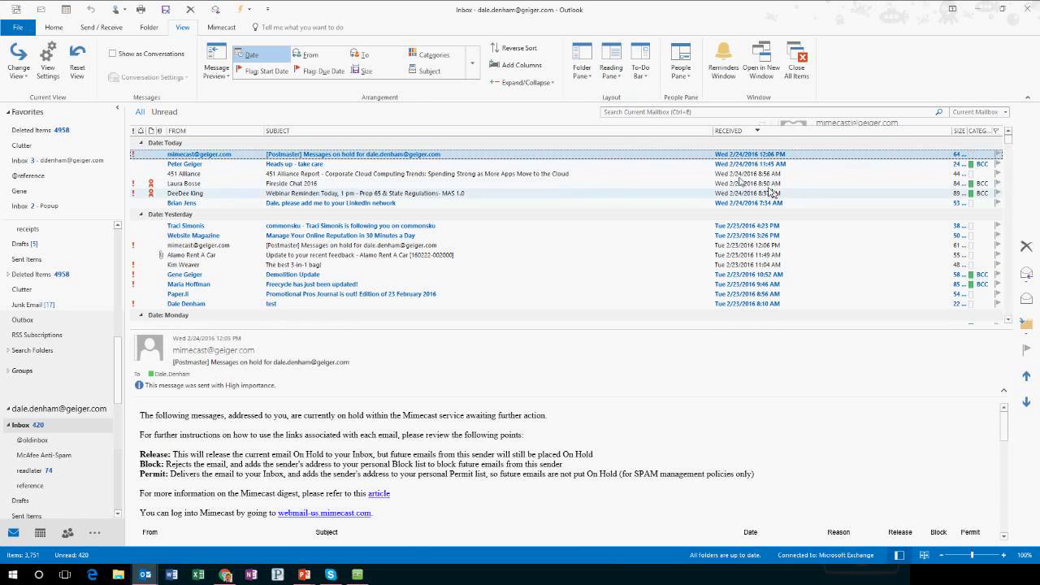
pyautogui.click(620, 75)
pyautogui.click(623, 97)
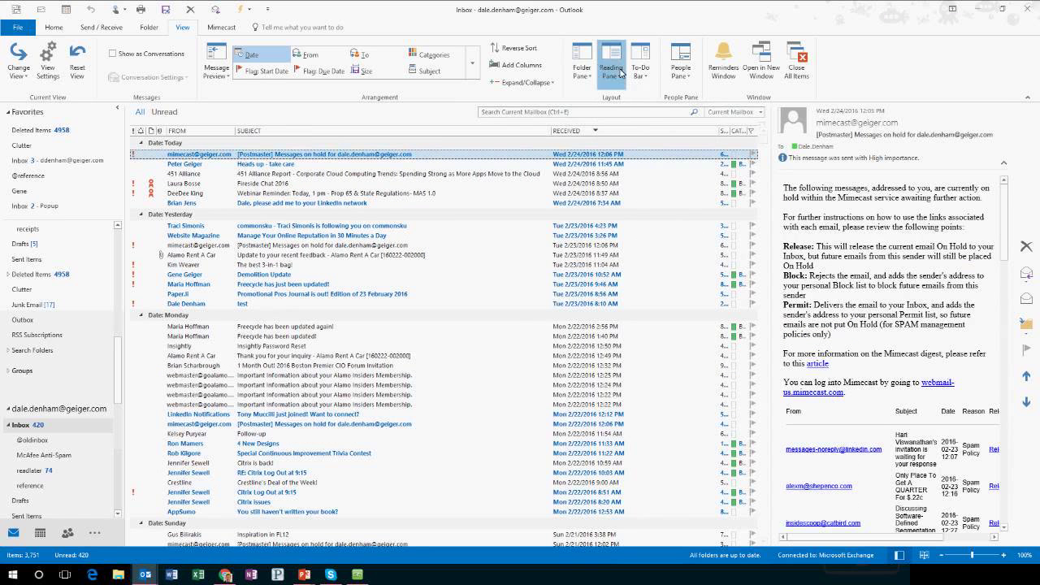
# Set the Reading Pane to Off and the message preview to 2 Lines for this folder only.
pyautogui.click(620, 73)
pyautogui.click(630, 122)
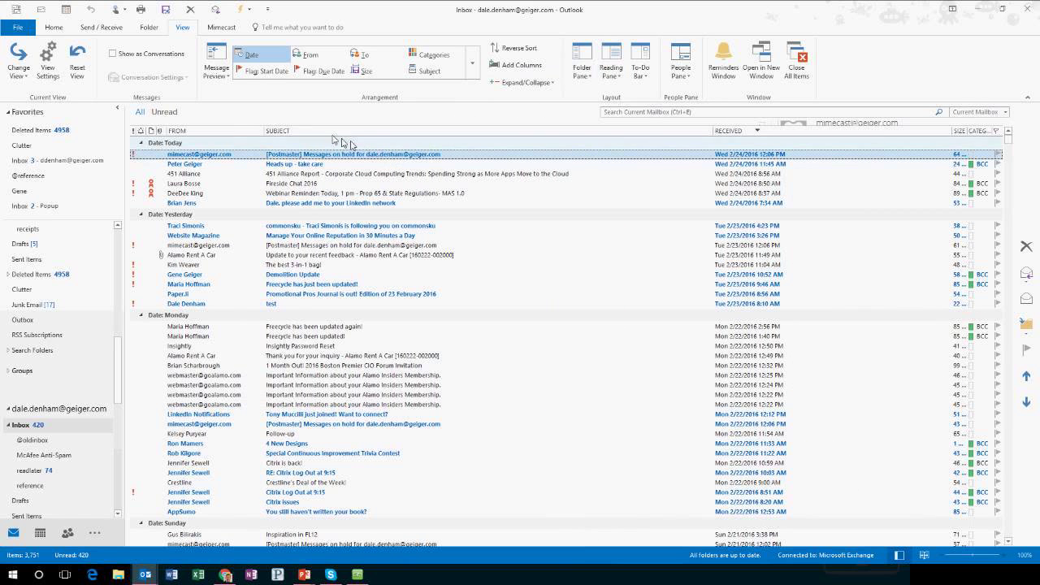
pyautogui.click(216, 71)
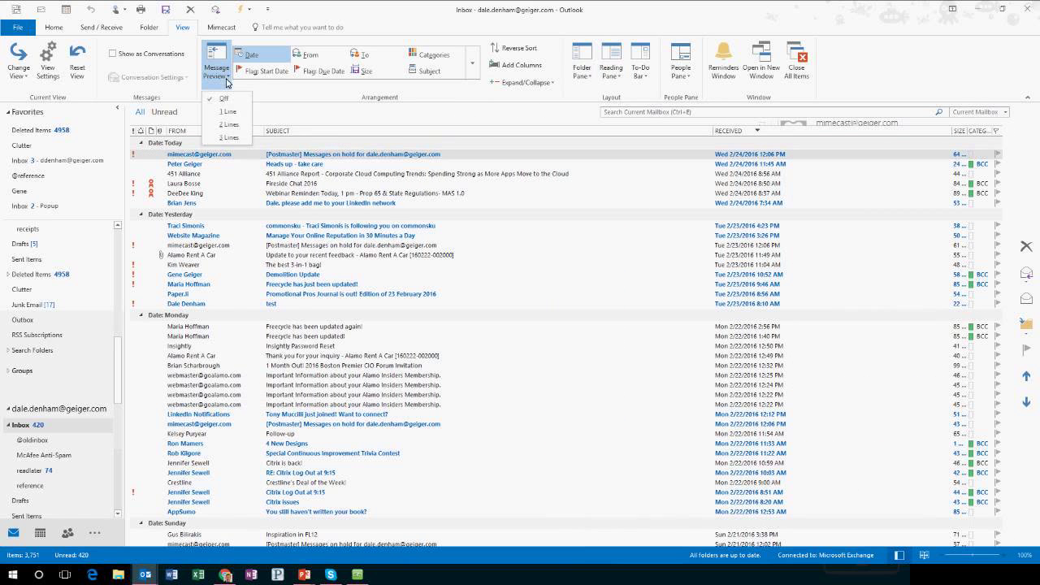
pyautogui.click(233, 126)
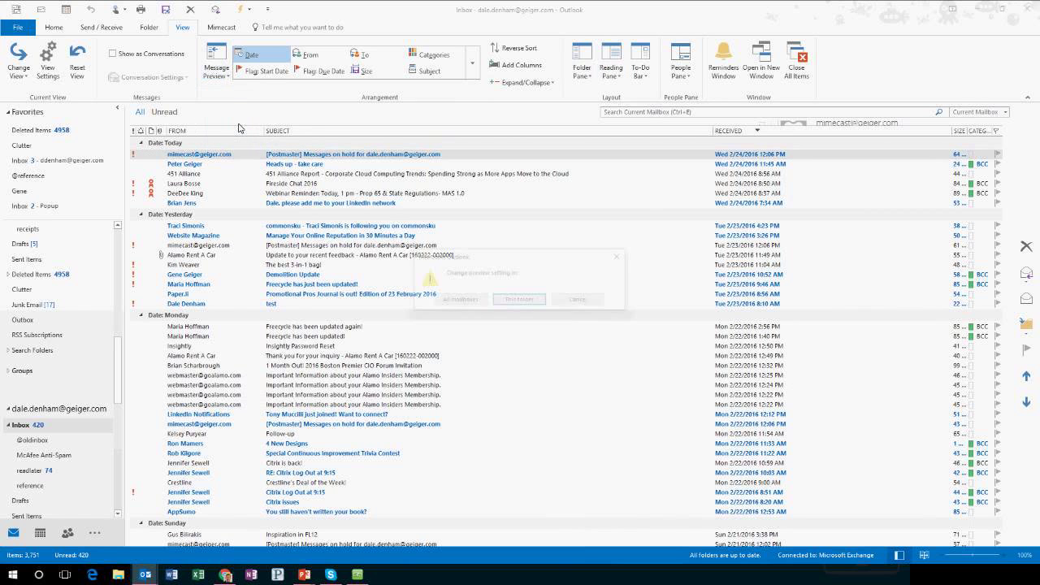
pyautogui.click(524, 301)
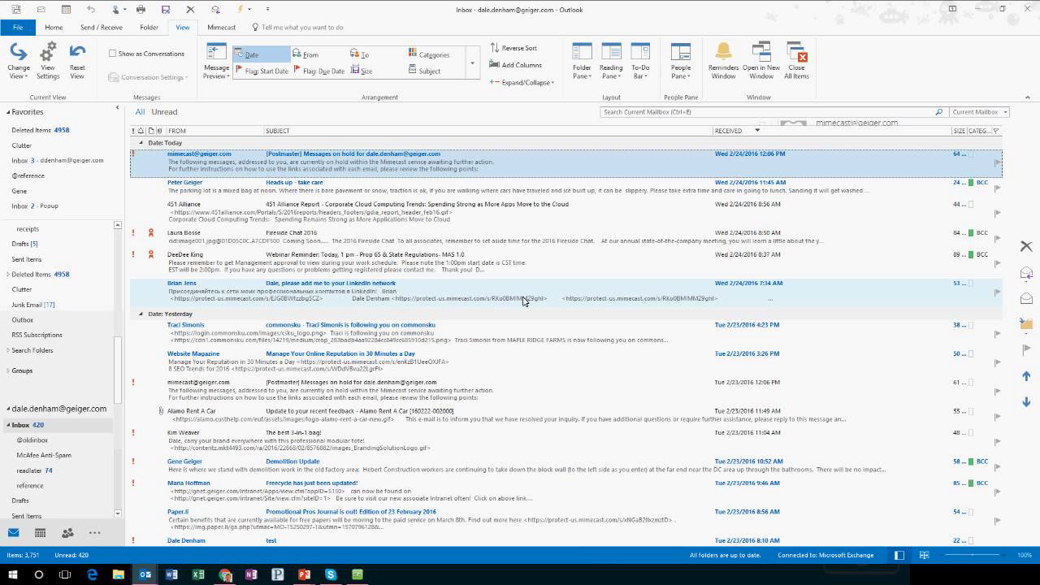
# Reduce the message preview to 1 Line for this folder only.
pyautogui.click(216, 69)
pyautogui.click(228, 110)
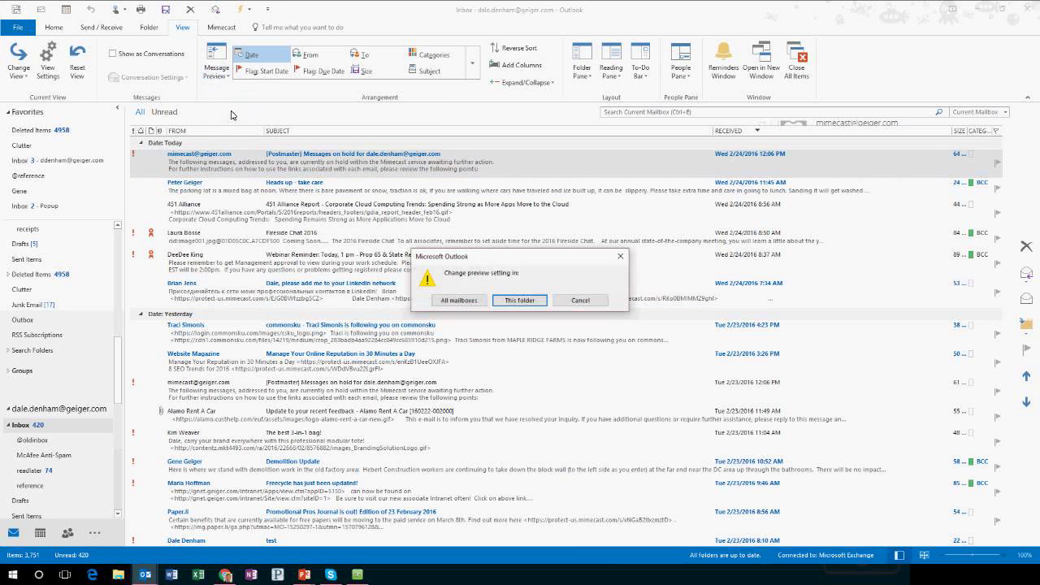
pyautogui.click(505, 301)
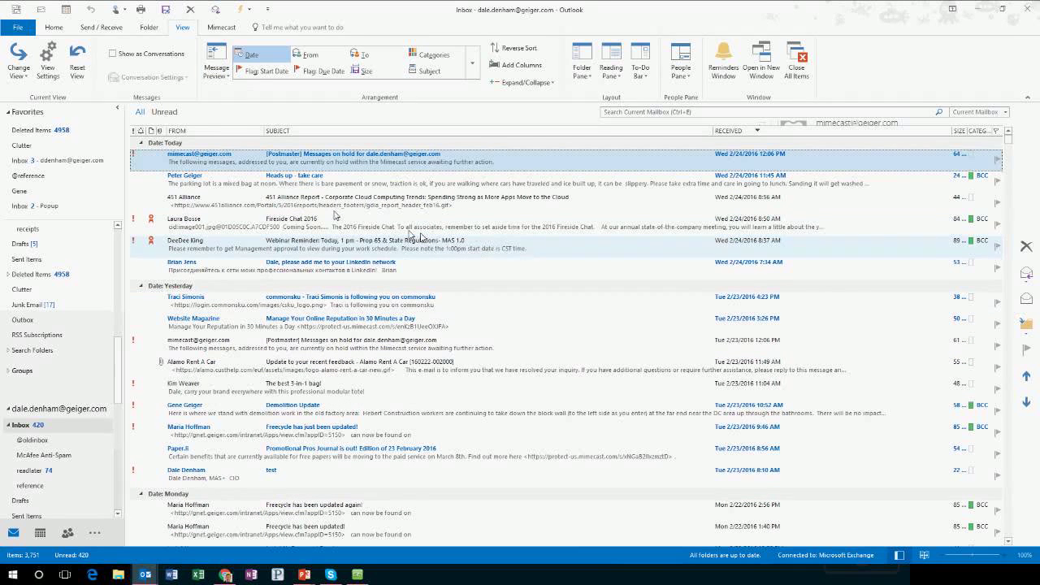
# Turn off the message preview for this folder only.
pyautogui.click(216, 69)
pyautogui.click(219, 98)
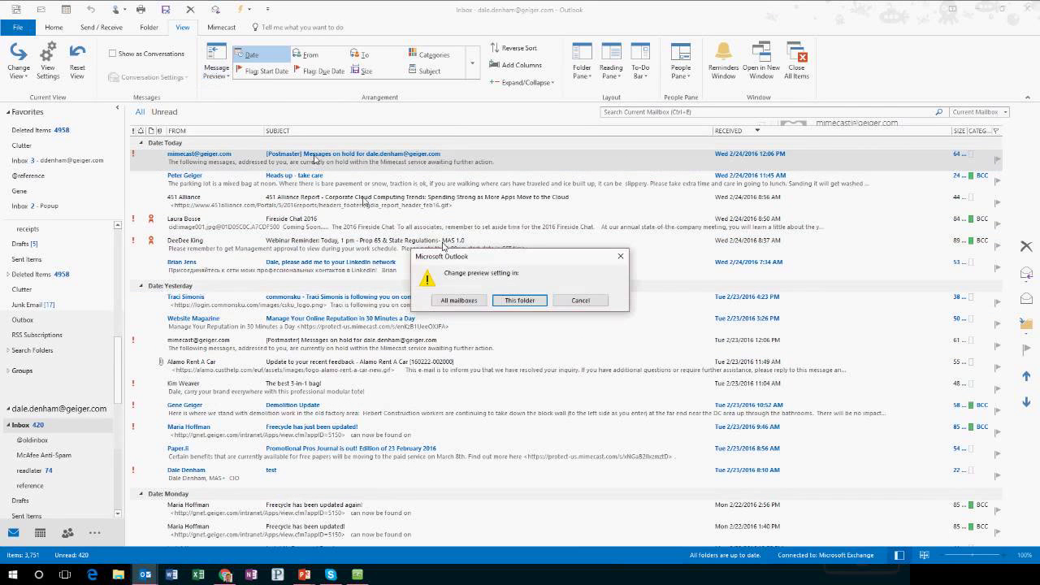
pyautogui.click(524, 300)
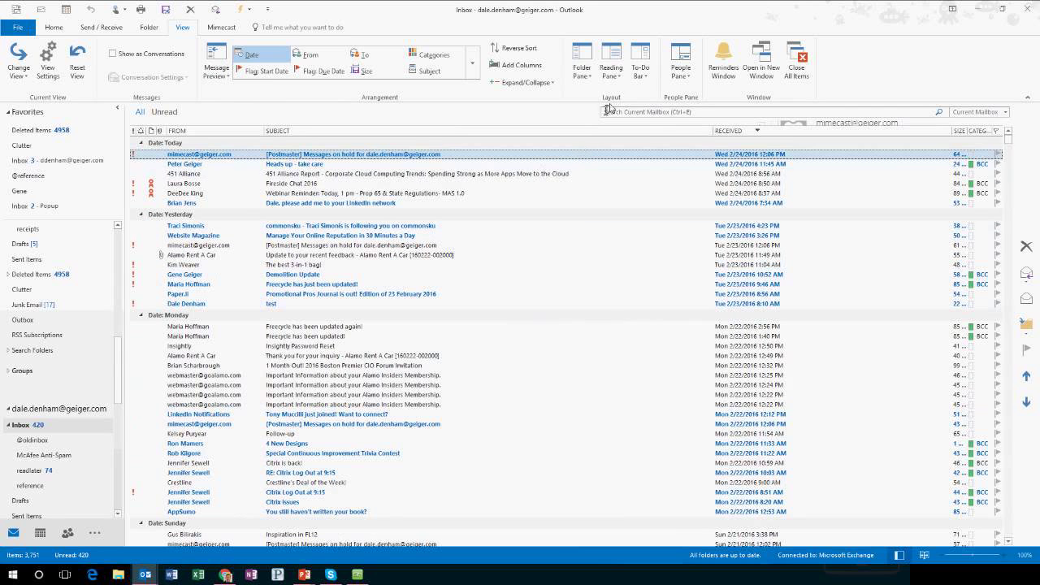
# Set the Reading Pane to Right and read the 451 Alliance report, LinkedIn invitation and webinar reminder messages in it.
pyautogui.click(612, 74)
pyautogui.click(617, 99)
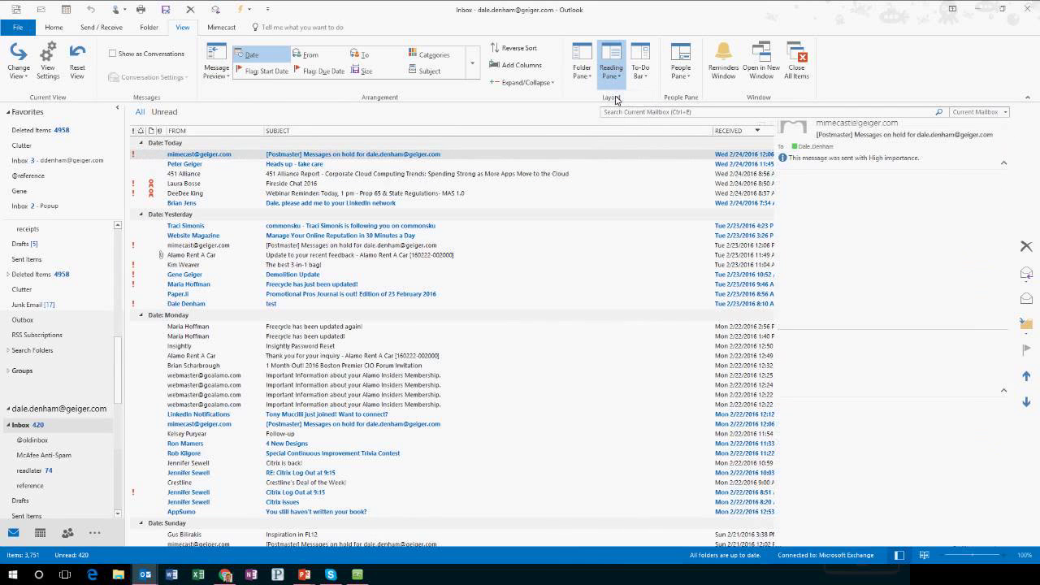
pyautogui.click(337, 174)
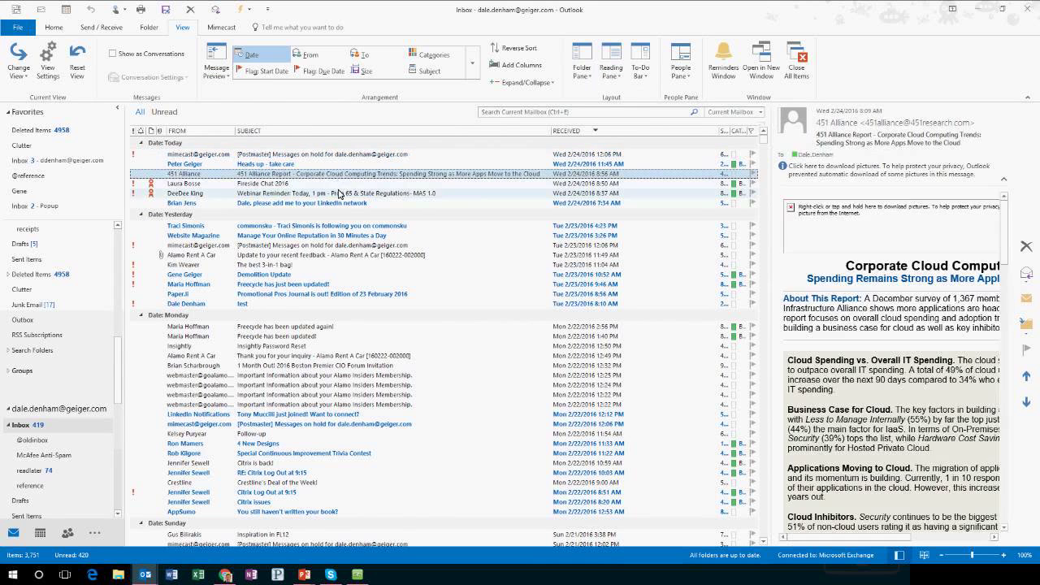
pyautogui.click(342, 193)
pyautogui.click(347, 204)
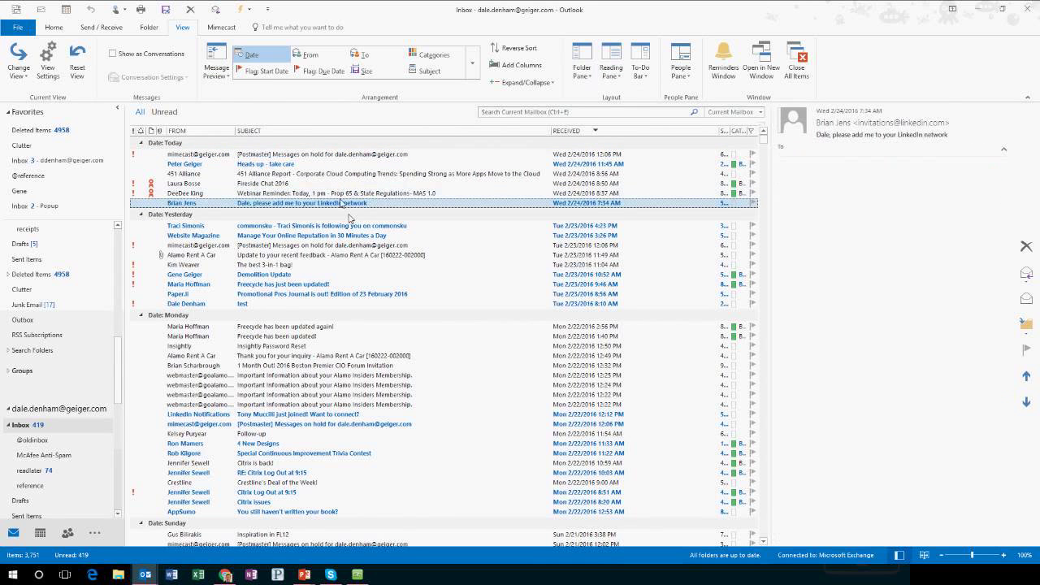
pyautogui.click(347, 194)
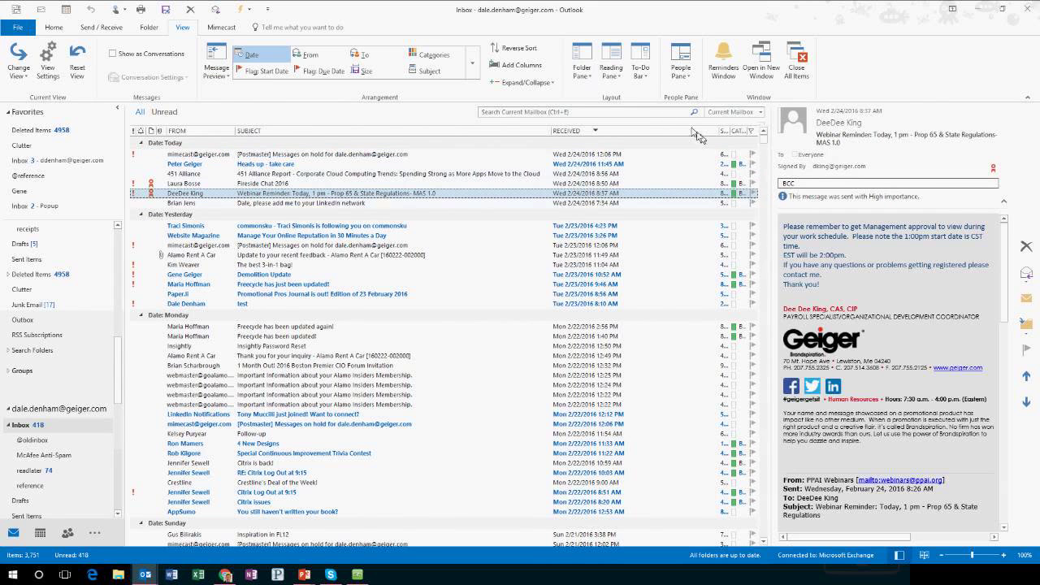
# Hide the Reading Pane and show the Calendar in the inbox's To-Do Bar.
pyautogui.click(628, 89)
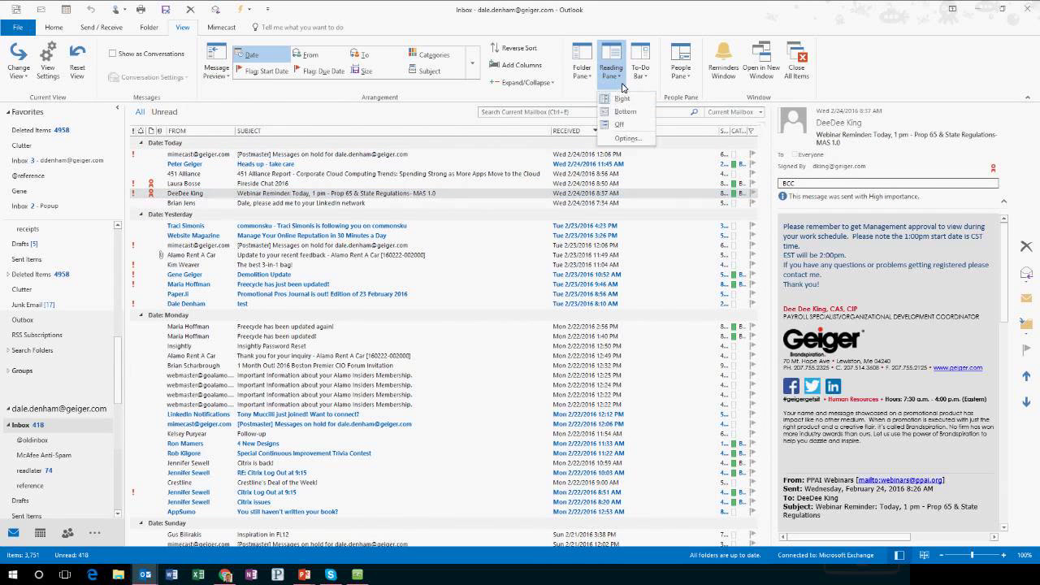
pyautogui.click(627, 116)
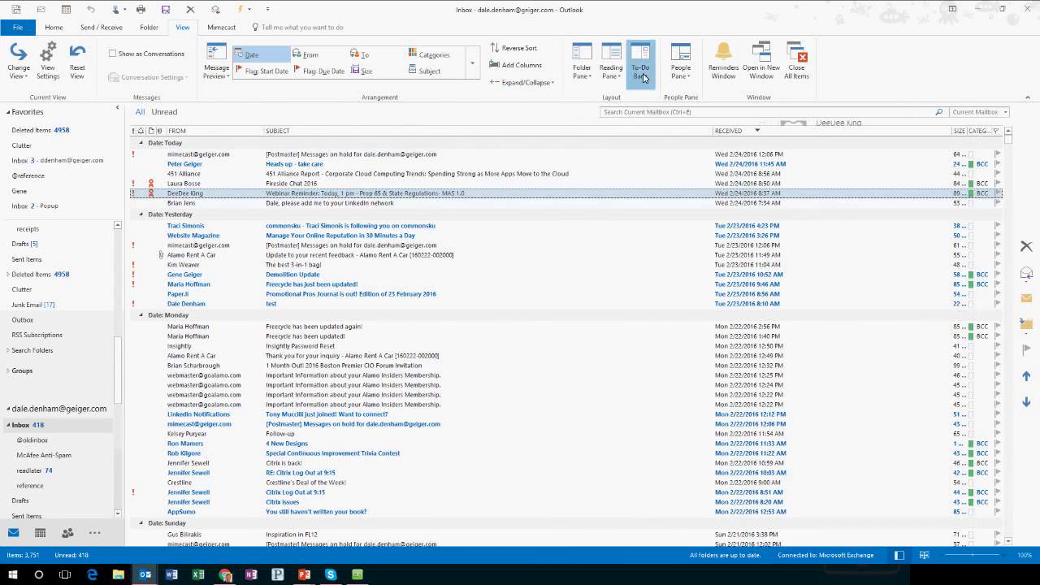
pyautogui.click(640, 73)
pyautogui.click(648, 99)
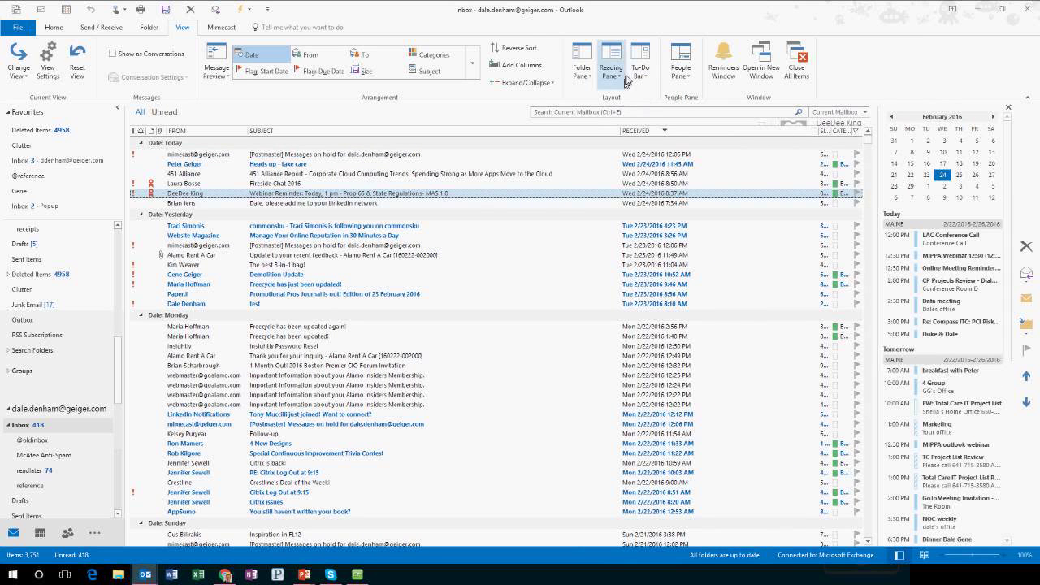
# Turn off the To-Do Bar in the inbox.
pyautogui.click(640, 72)
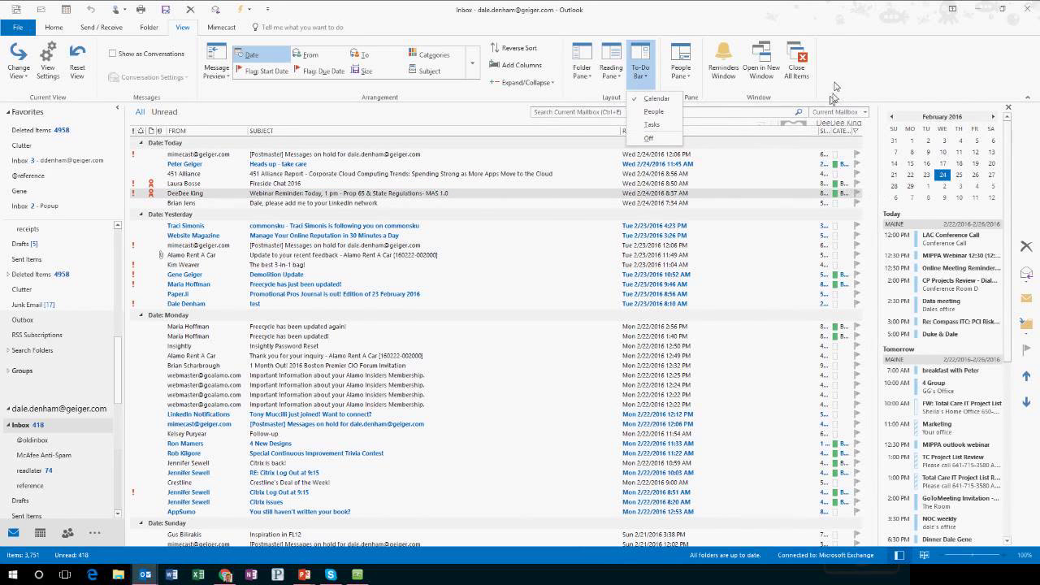
pyautogui.click(649, 140)
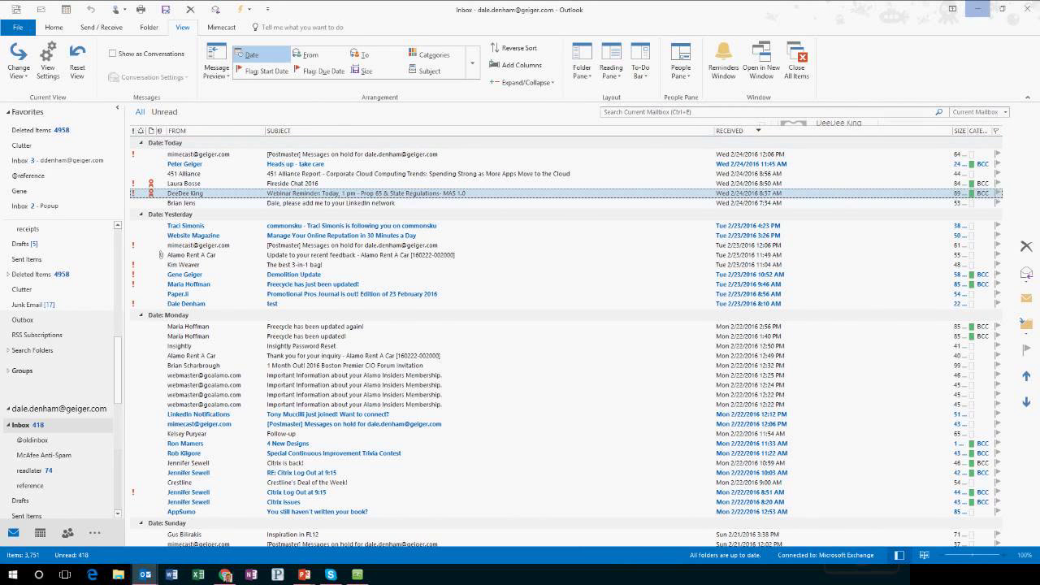
pyautogui.click(979, 8)
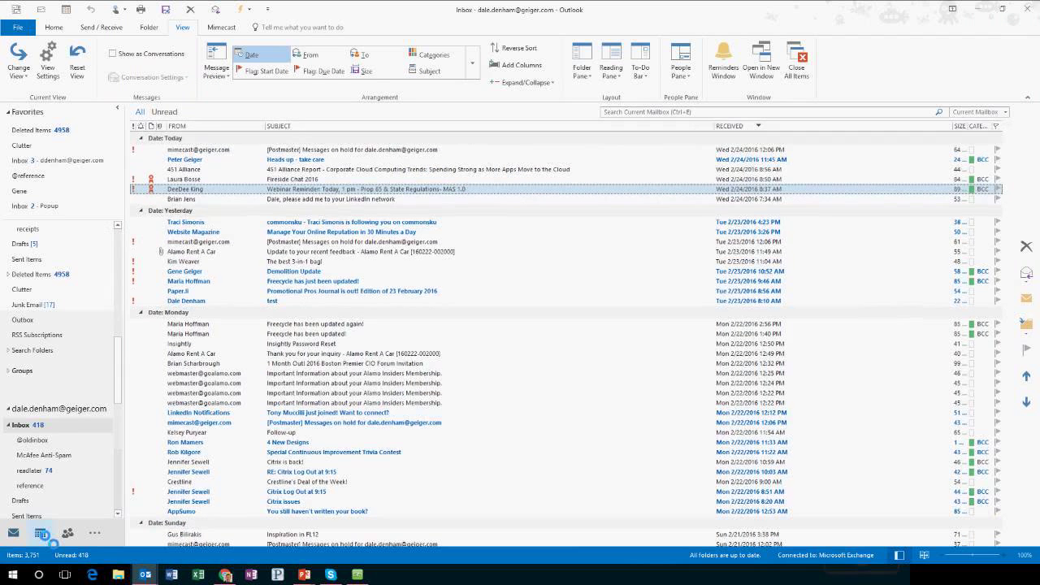
# Switch to the Calendar module and show the Calendar in its To-Do Bar.
pyautogui.click(44, 539)
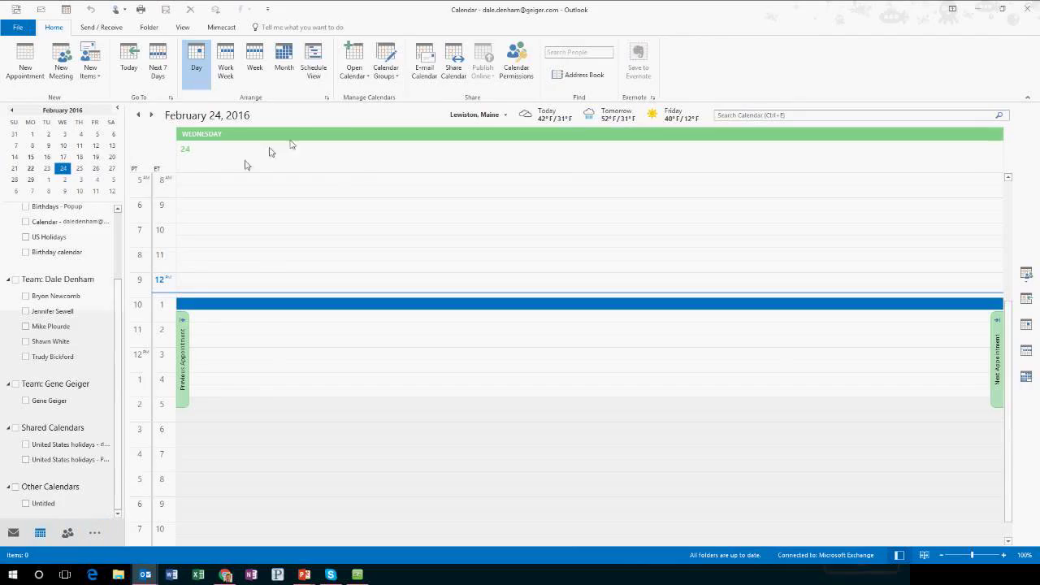
pyautogui.click(184, 32)
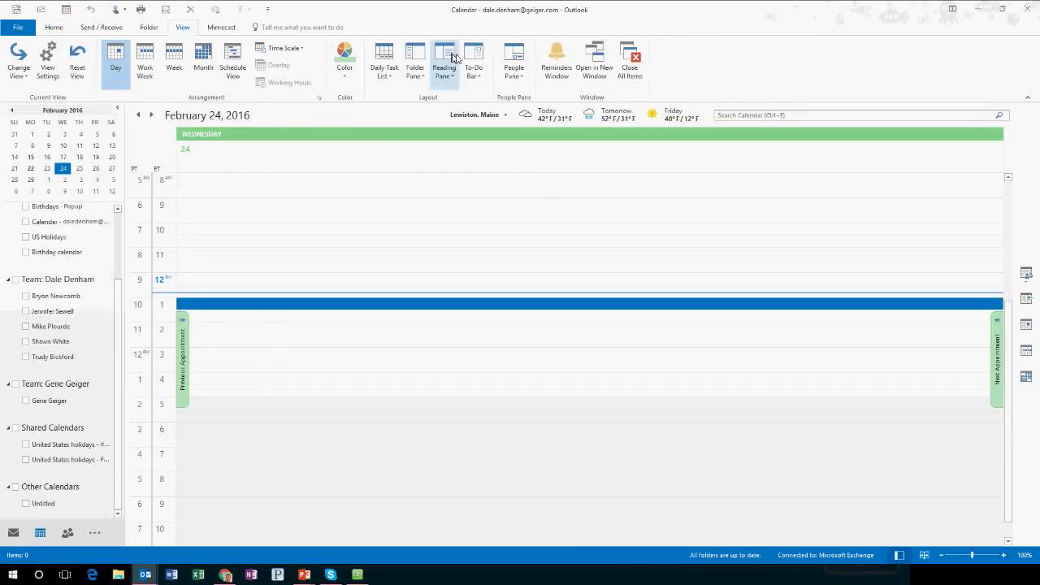
pyautogui.click(479, 75)
pyautogui.click(490, 98)
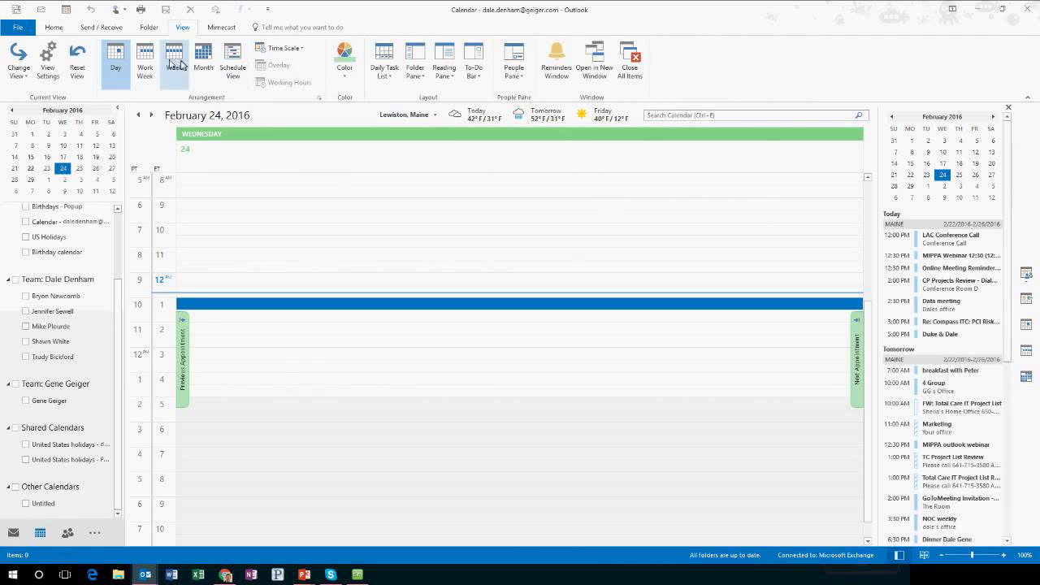
# Change the calendar arrangement to Work Week and switch it to the full Week view.
pyautogui.click(146, 64)
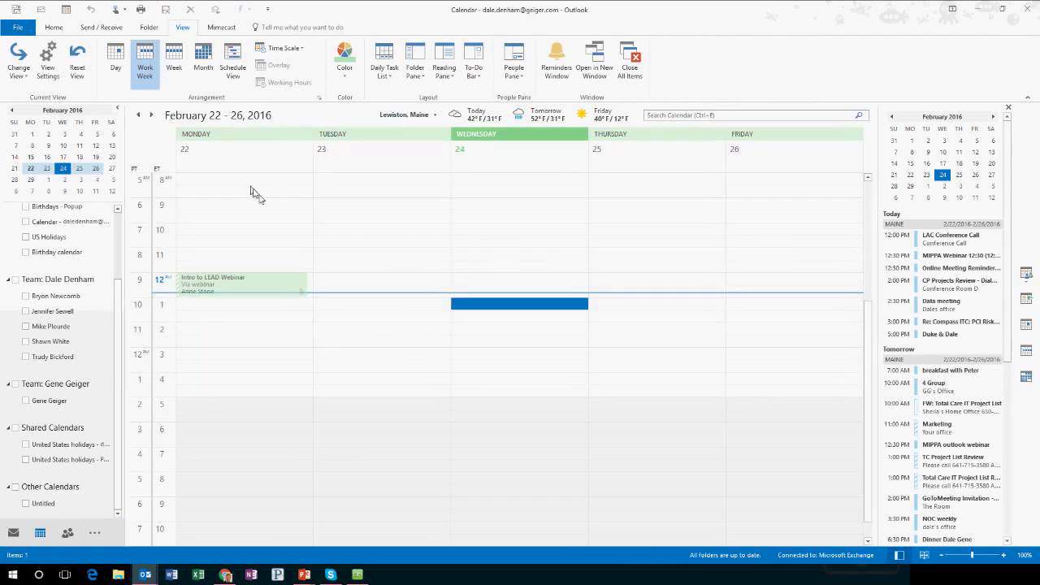
pyautogui.scroll(2, 256, 195)
pyautogui.click(175, 67)
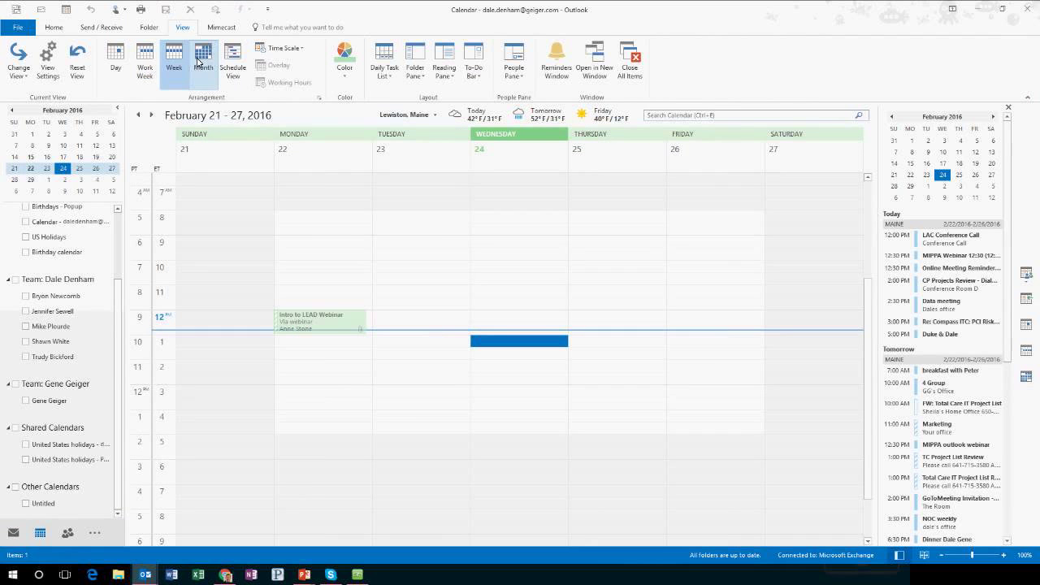
# Show the calendar in the Month arrangement, then in Schedule View, and return it to Work Week.
pyautogui.click(204, 58)
pyautogui.click(230, 59)
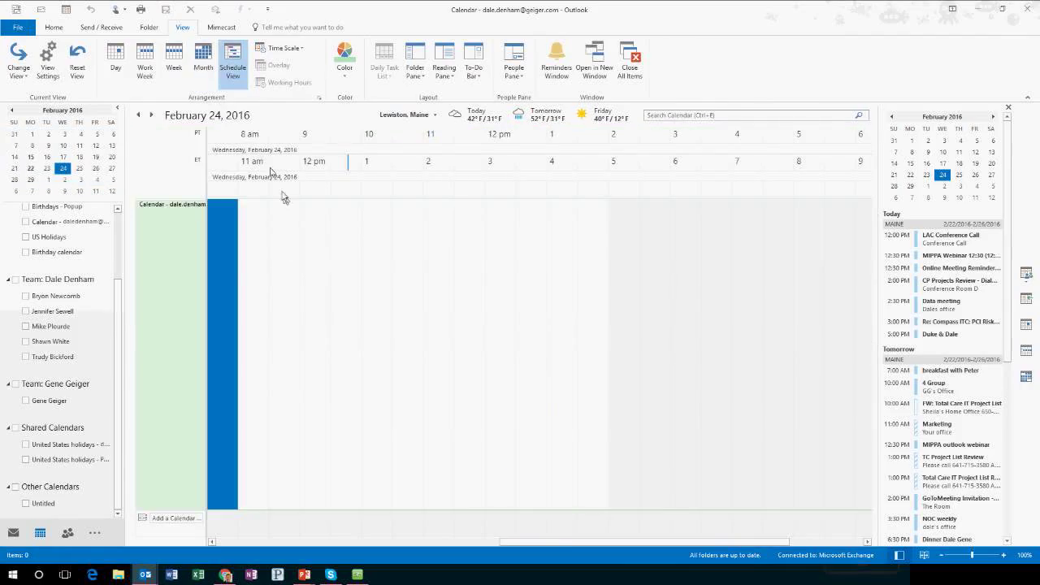
pyautogui.click(145, 69)
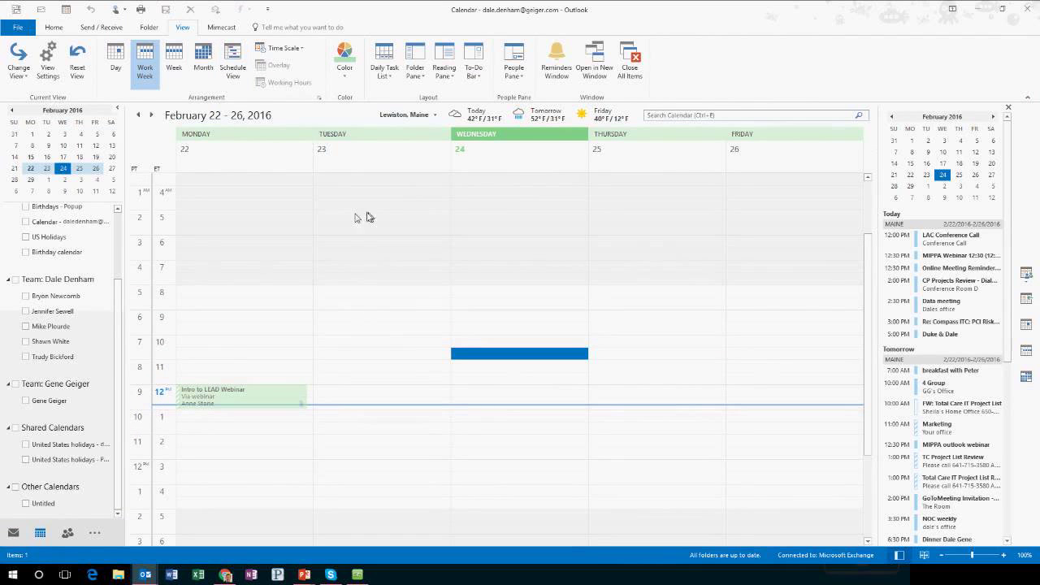
# Display the first calendar under My Calendars beside the current one, then hide it again.
pyautogui.scroll(3, 48, 357)
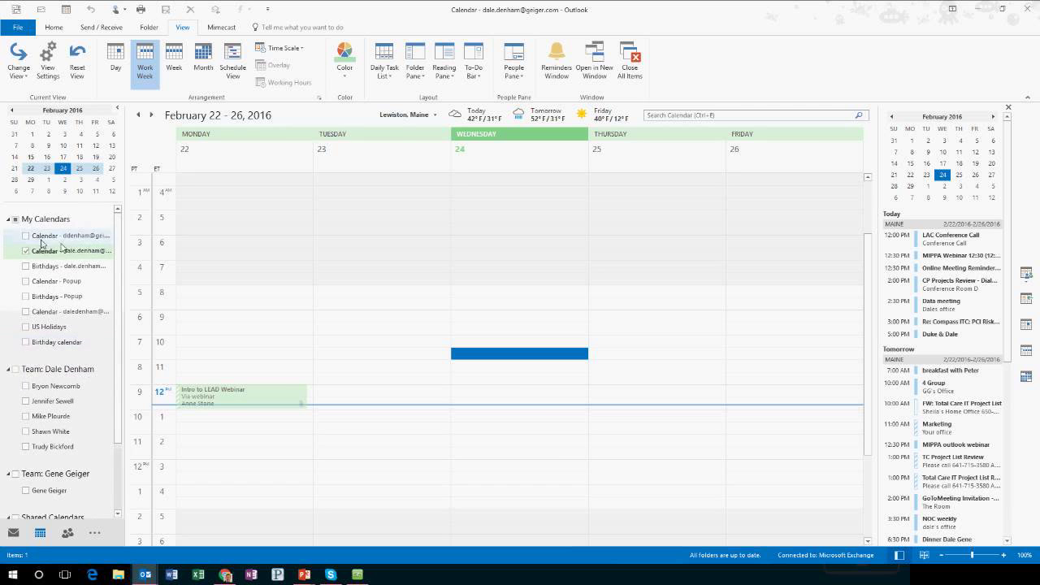
pyautogui.click(26, 236)
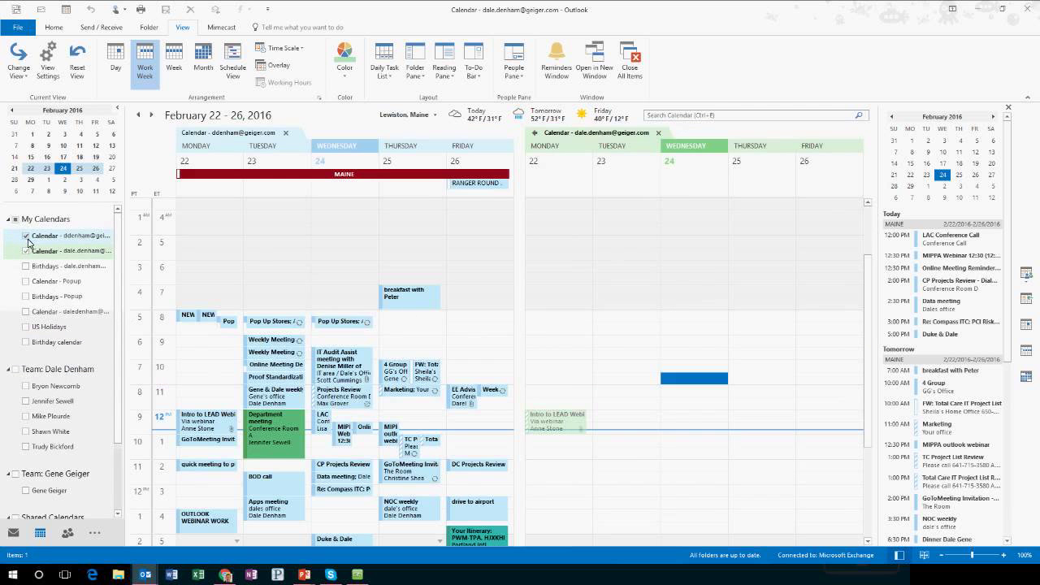
pyautogui.click(27, 236)
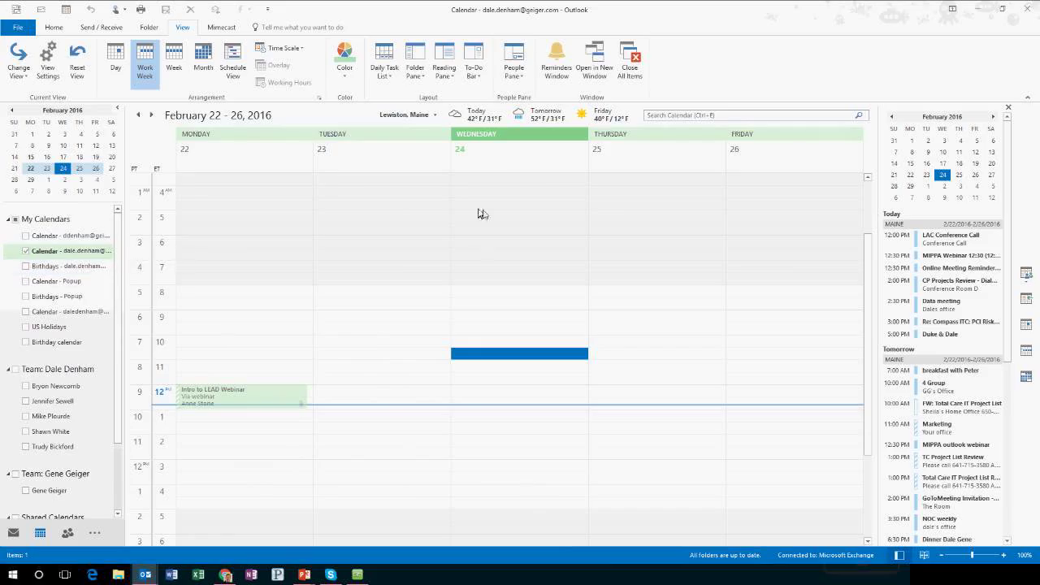
# Turn off the calendar's To-Do Bar and set its Reading Pane to Right.
pyautogui.click(471, 72)
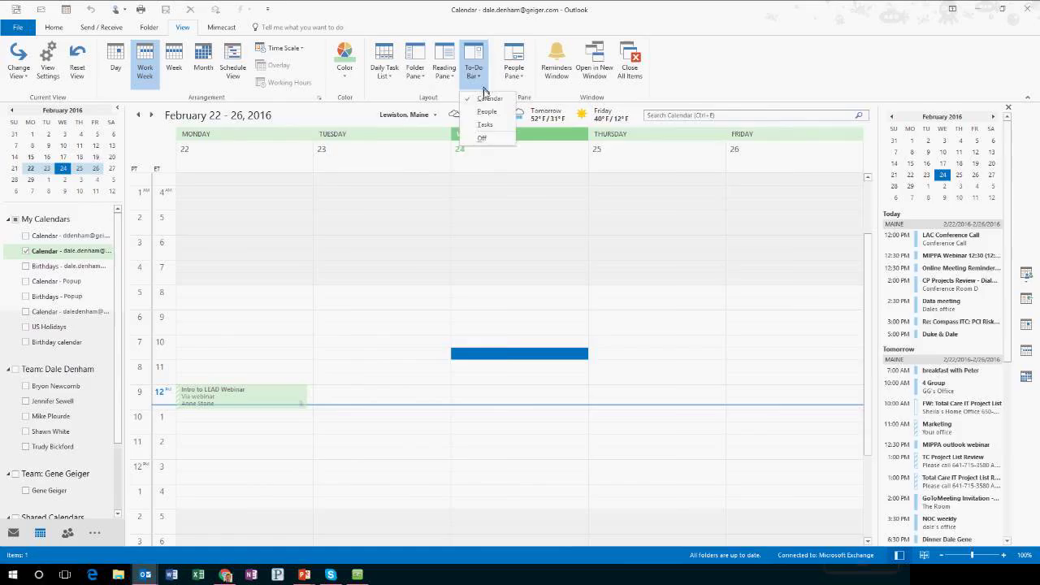
pyautogui.click(486, 135)
pyautogui.click(445, 71)
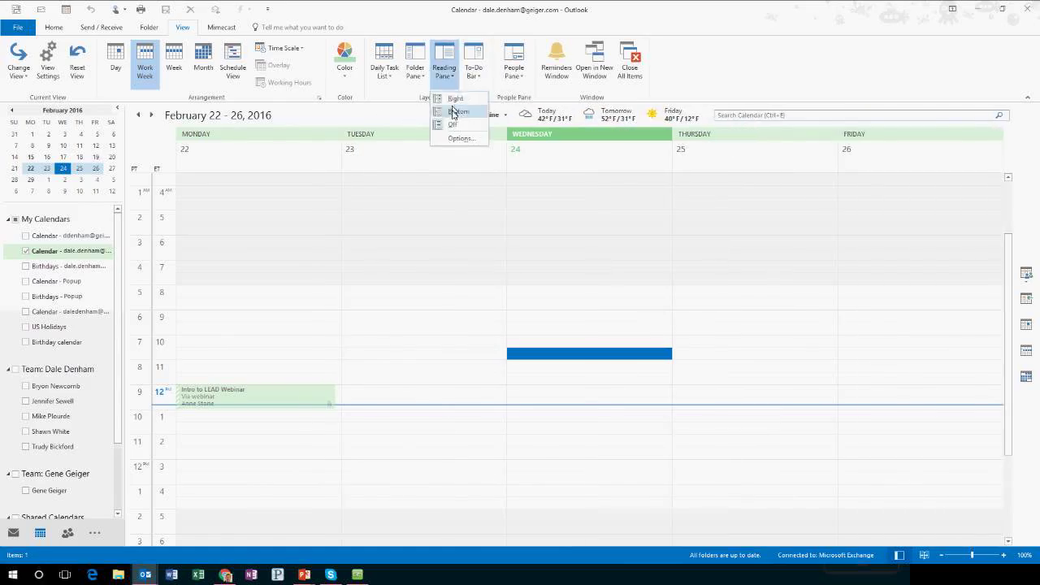
pyautogui.click(451, 108)
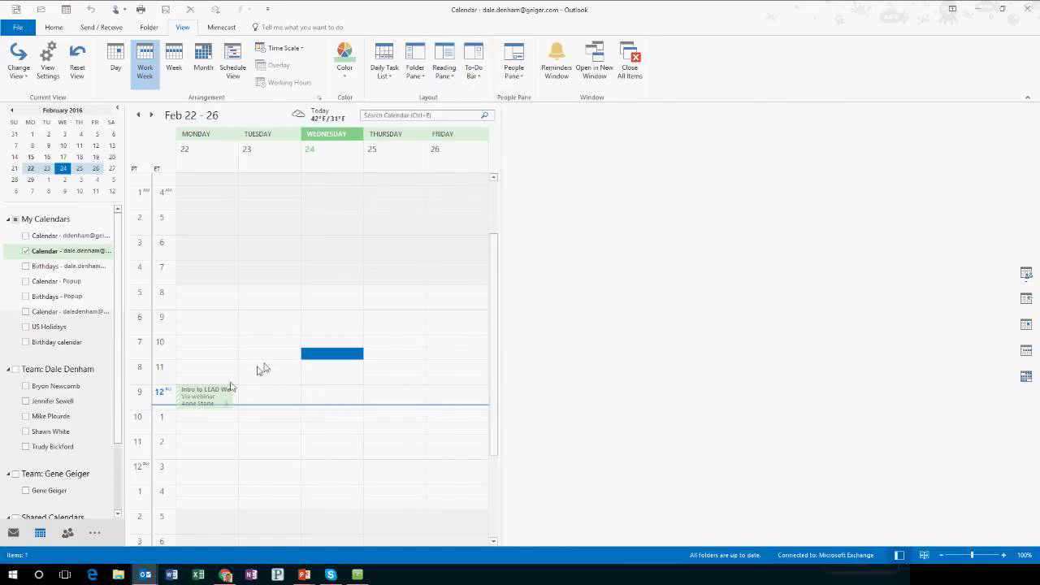
# Preview Monday's Intro to LEAD Webinar meeting and narrow the Reading Pane to give the calendar more width.
pyautogui.click(195, 401)
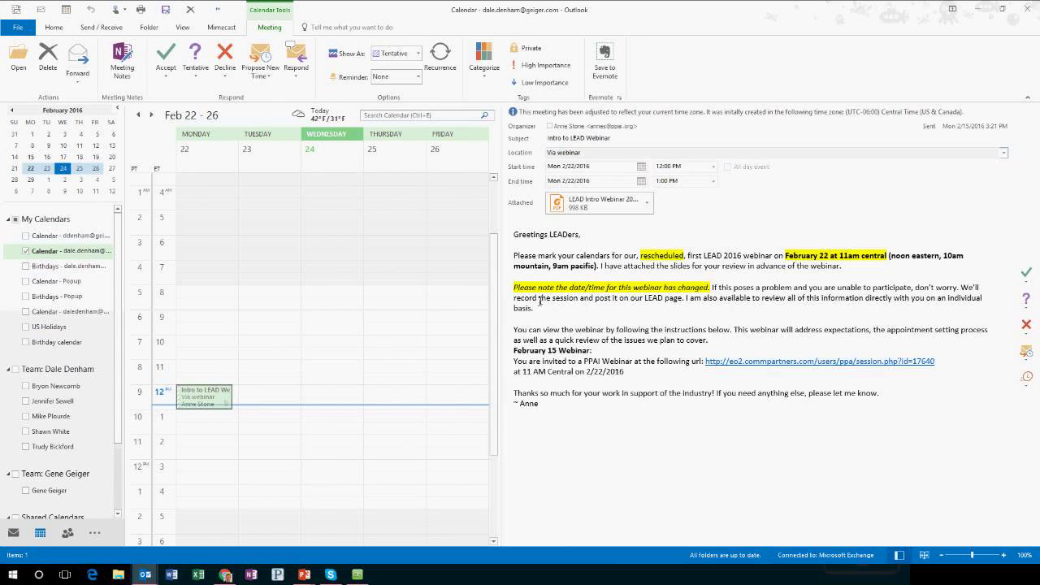
pyautogui.moveTo(505, 271); pyautogui.dragTo(813, 302)
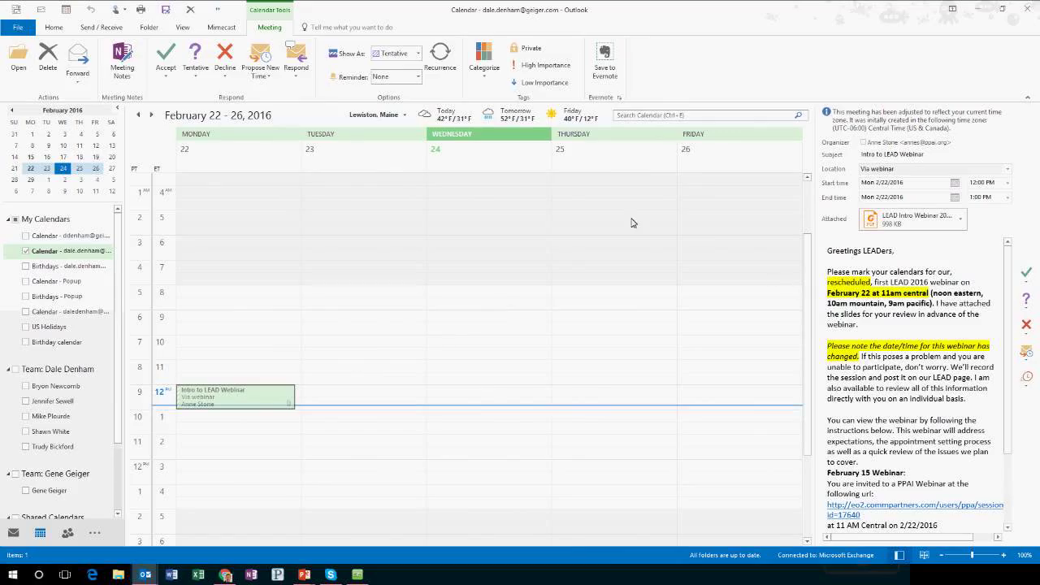
# Show the Daily Task List in its Normal layout below the calendar, then set it back to Off.
pyautogui.click(186, 29)
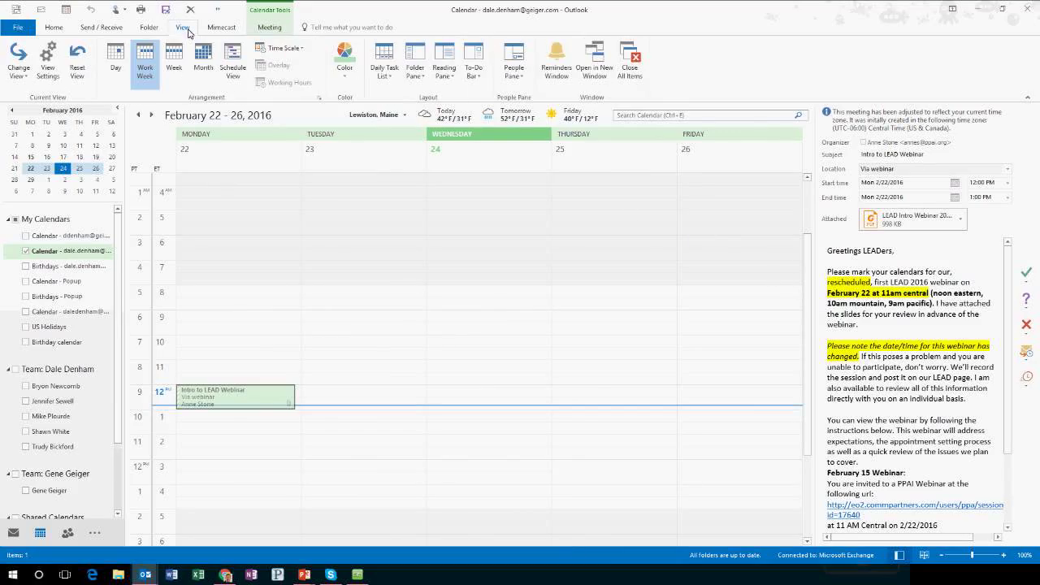
pyautogui.click(385, 75)
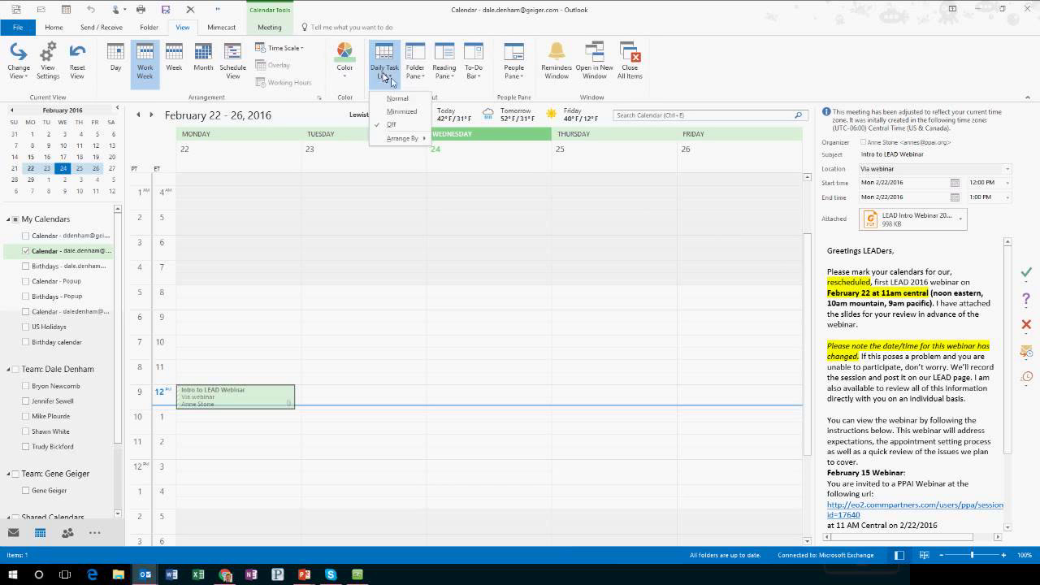
pyautogui.click(397, 99)
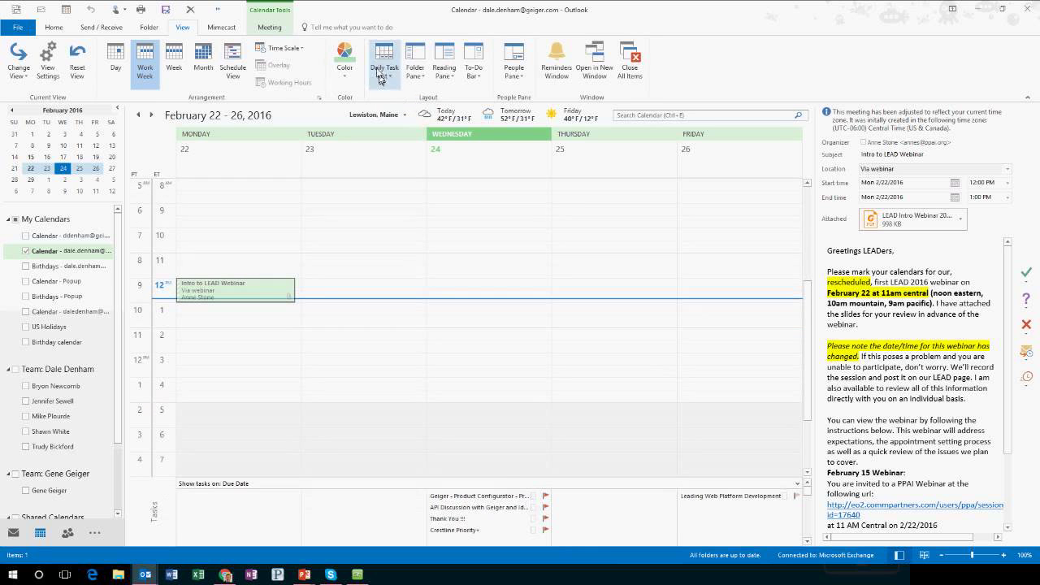
pyautogui.click(381, 75)
pyautogui.click(395, 123)
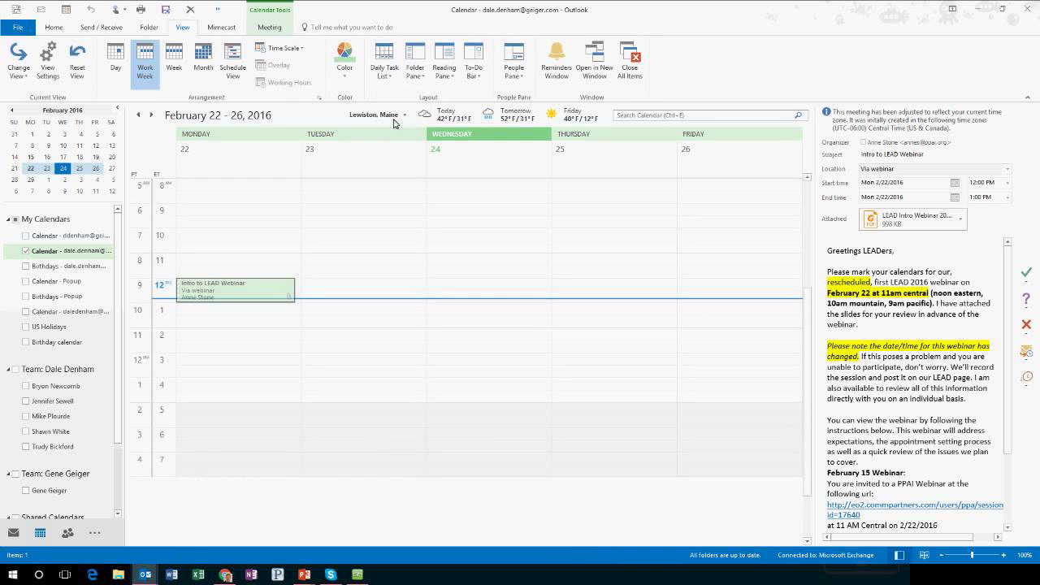
pyautogui.scroll(2, 314, 258)
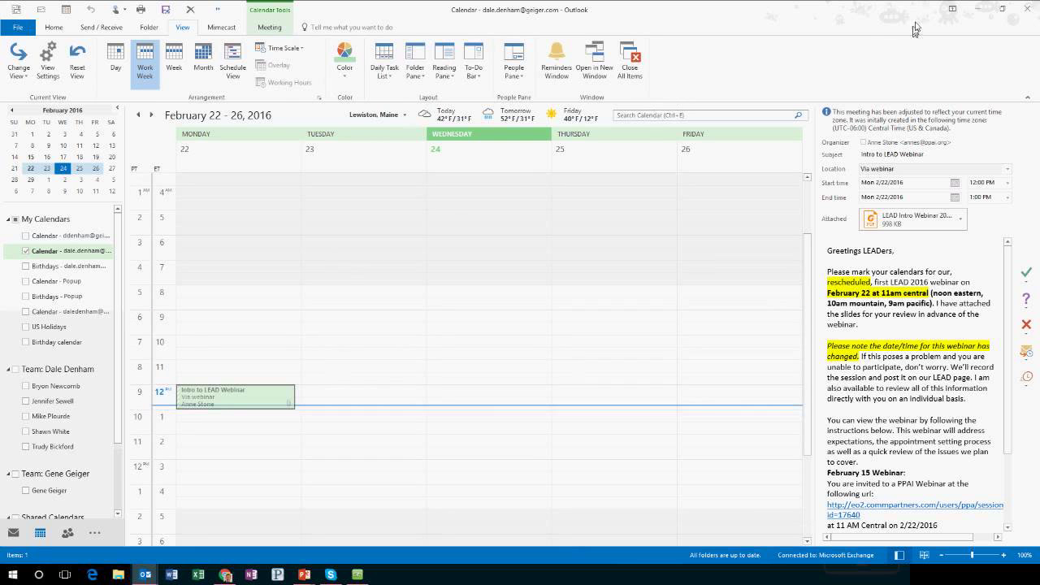
pyautogui.click(980, 11)
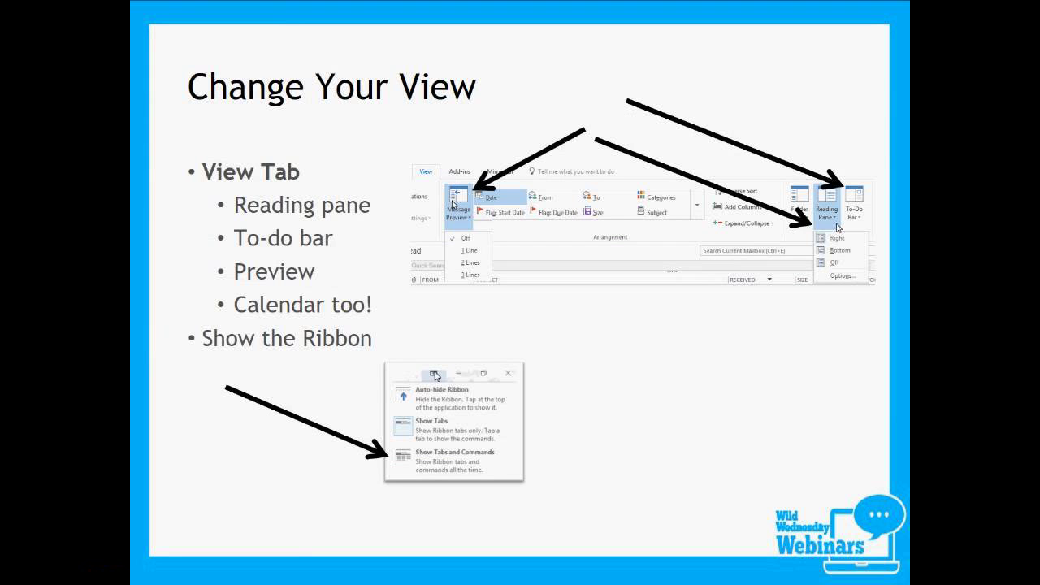
pyautogui.click(412, 231)
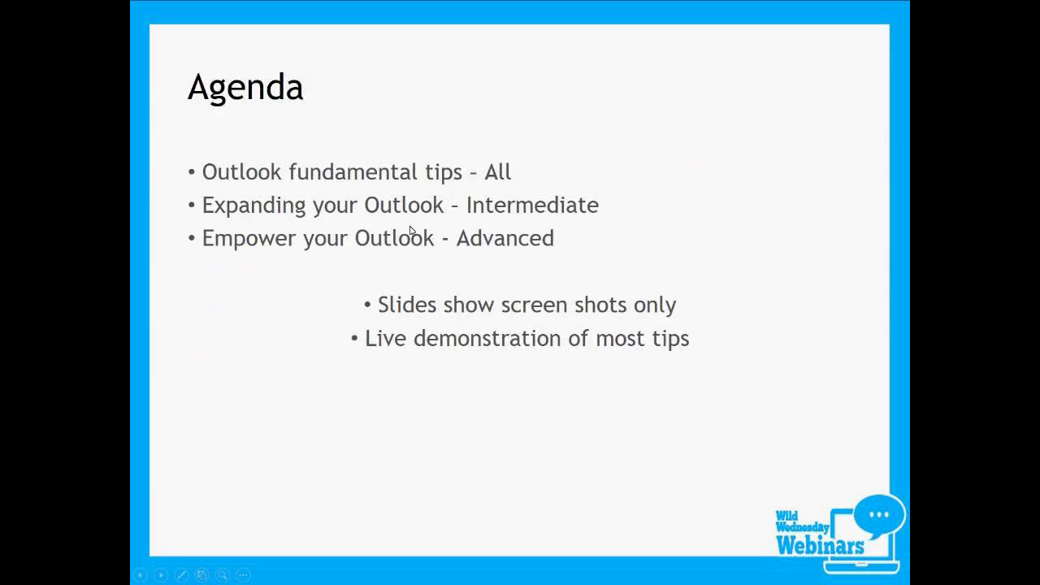
pyautogui.click(413, 231)
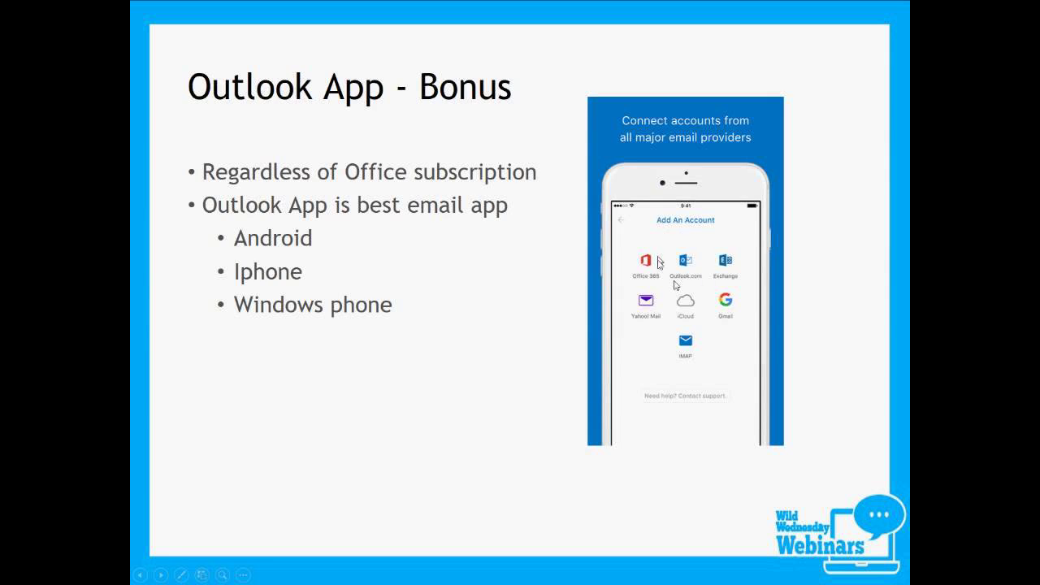
pyautogui.press('Right')
pyautogui.press('Right')
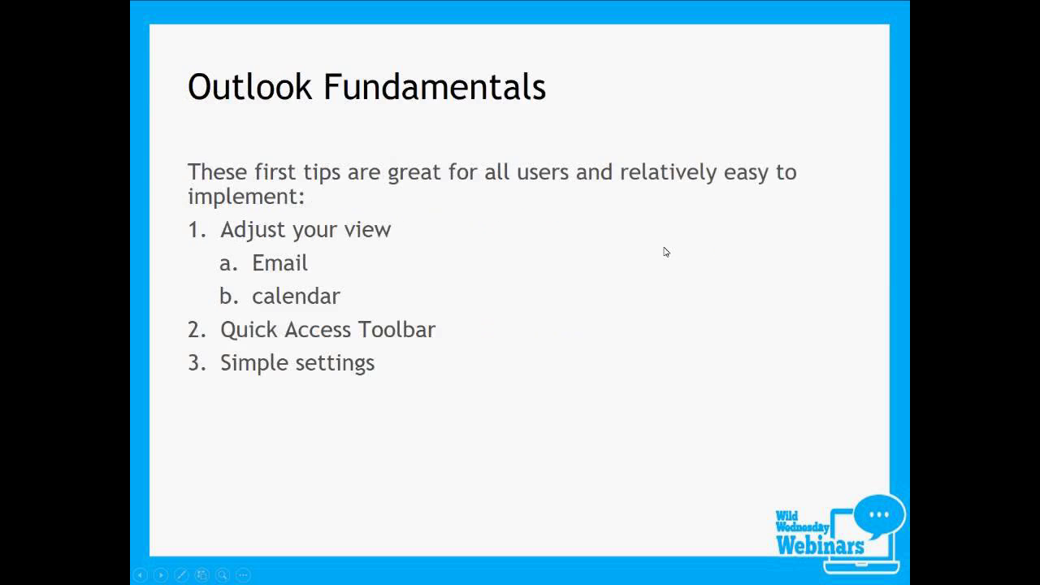
pyautogui.press('Right')
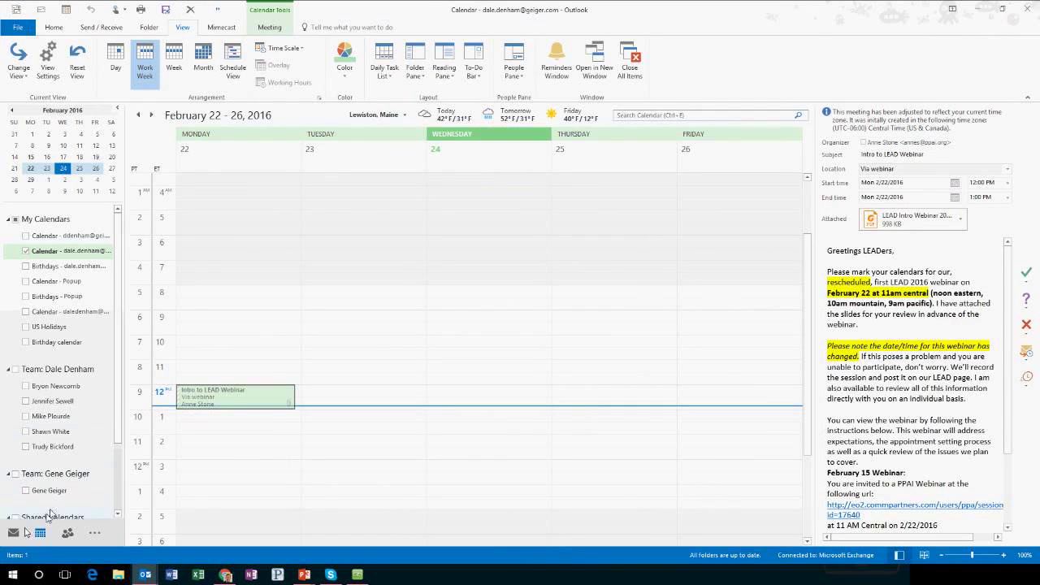
# Switch from the Calendar module to the Mail inbox.
pyautogui.click(12, 534)
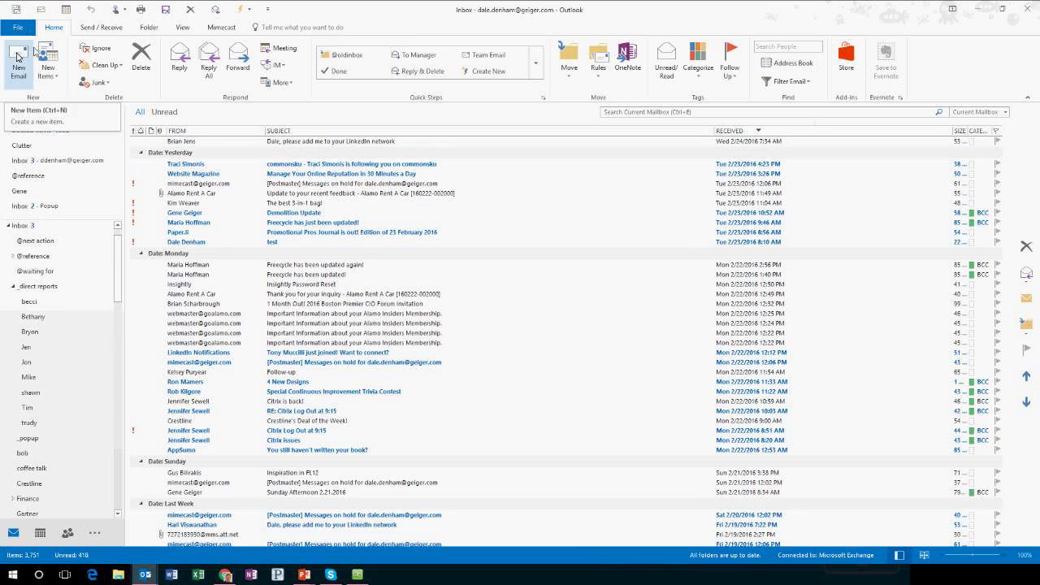
pyautogui.click(185, 29)
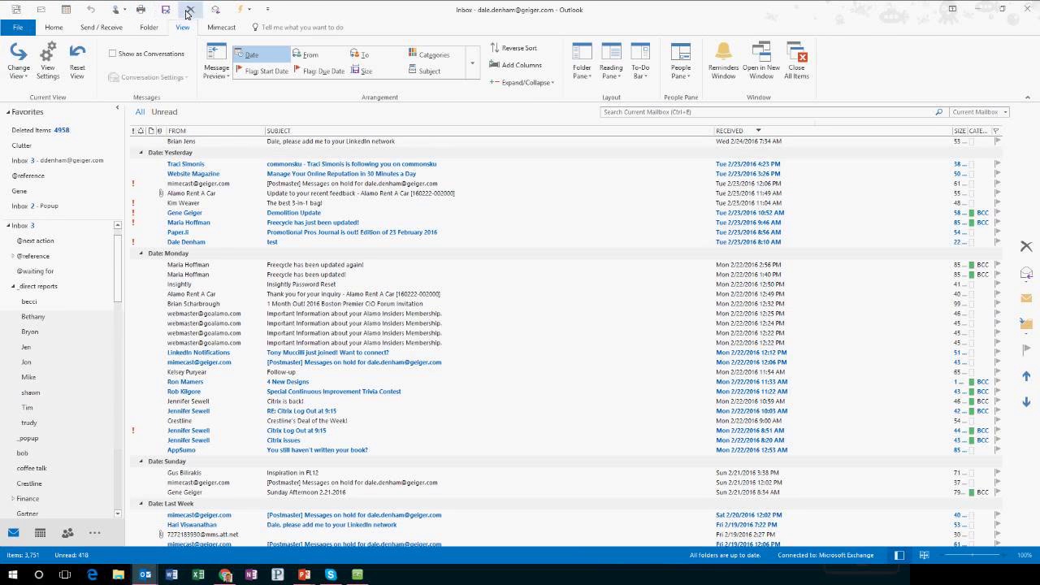
pyautogui.click(241, 12)
pyautogui.click(244, 13)
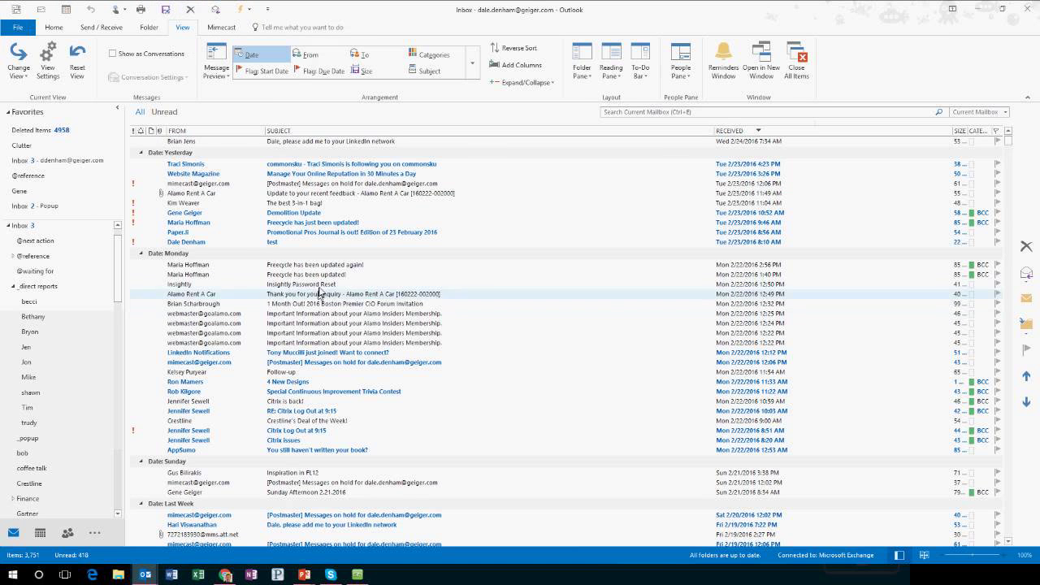
# Delete Monday's "Freecycle has been updated again!" message from the inbox using the Quick Access Toolbar.
pyautogui.scroll(2, 321, 295)
pyautogui.click(331, 326)
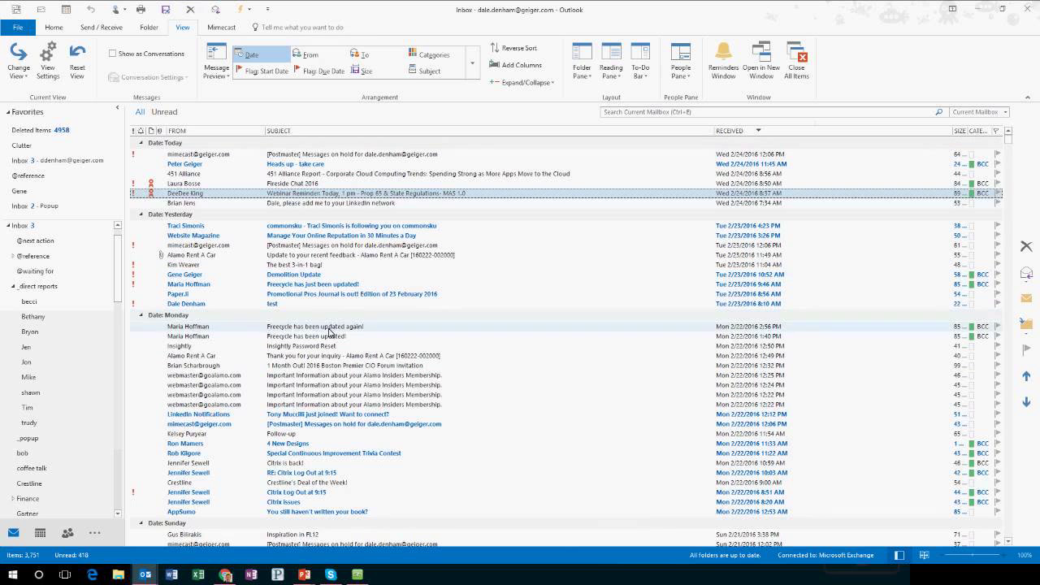
pyautogui.click(189, 17)
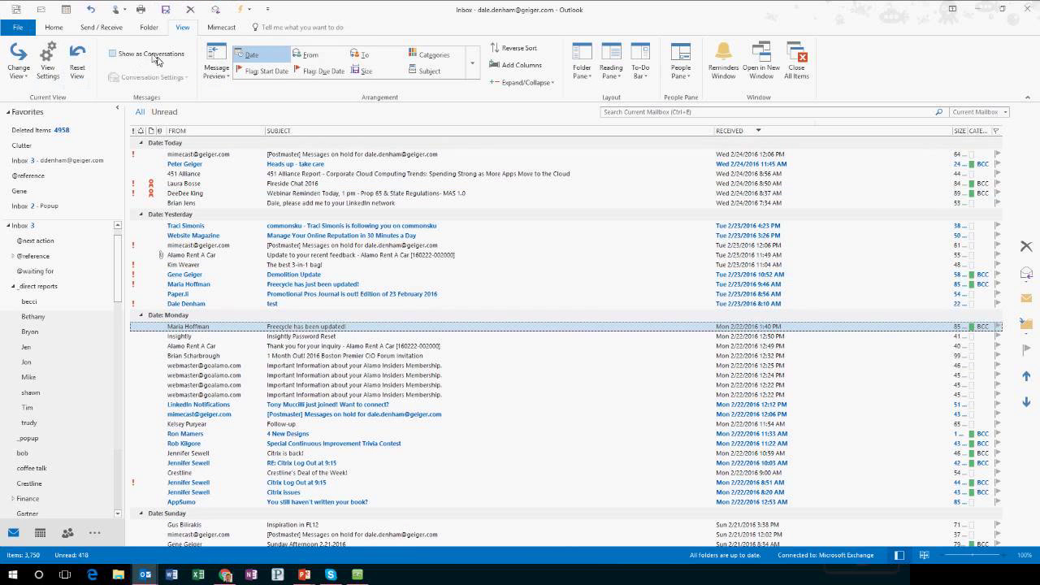
# View the print preview of the selected "Freecycle has been updated!" message and return to the inbox without printing.
pyautogui.click(55, 28)
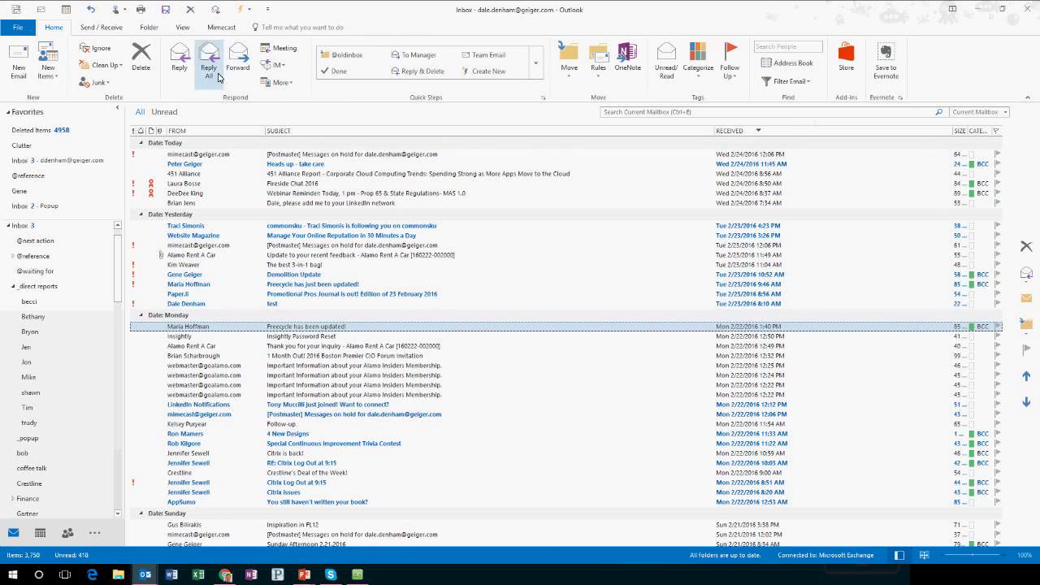
pyautogui.click(141, 10)
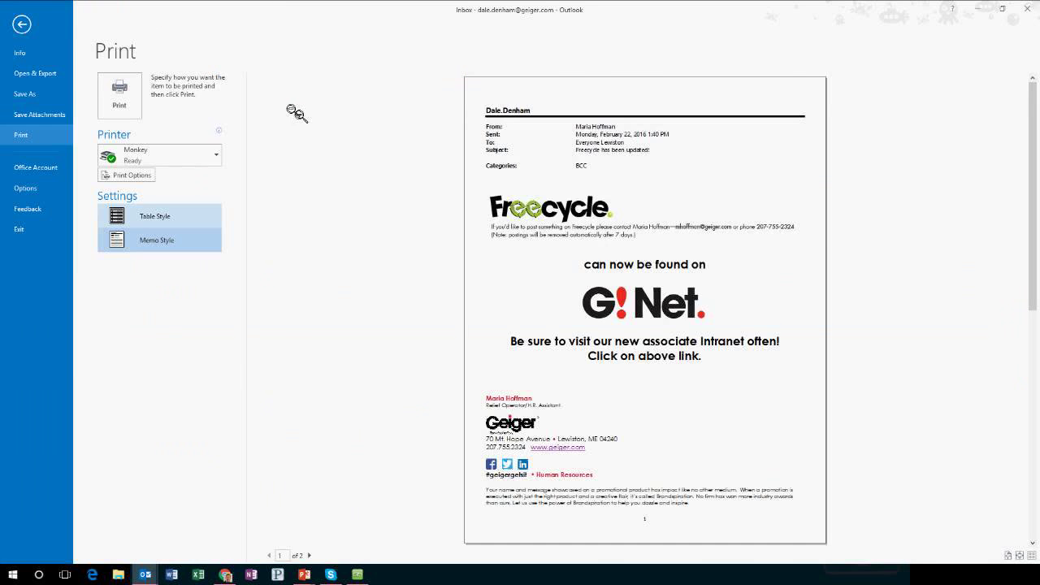
pyautogui.press('Escape')
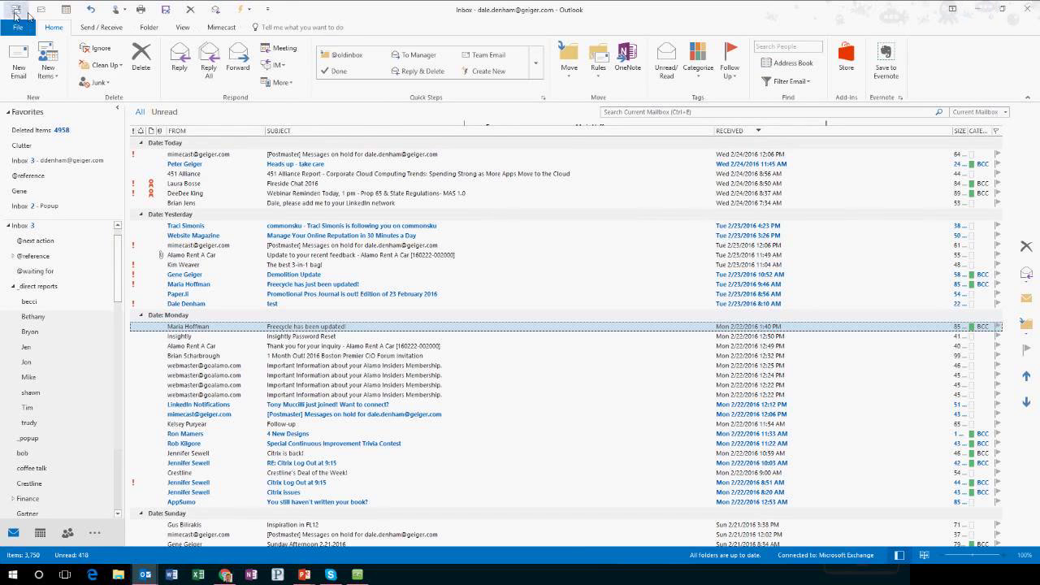
# Remove Send/Receive All Folders from the Quick Access Toolbar and add Reply All to it.
pyautogui.click(266, 11)
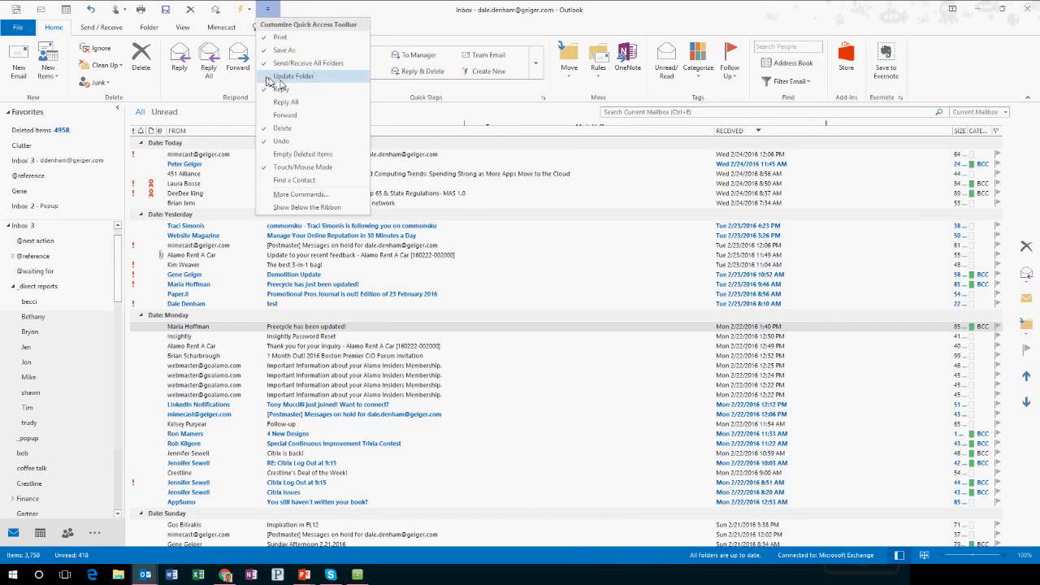
pyautogui.click(330, 65)
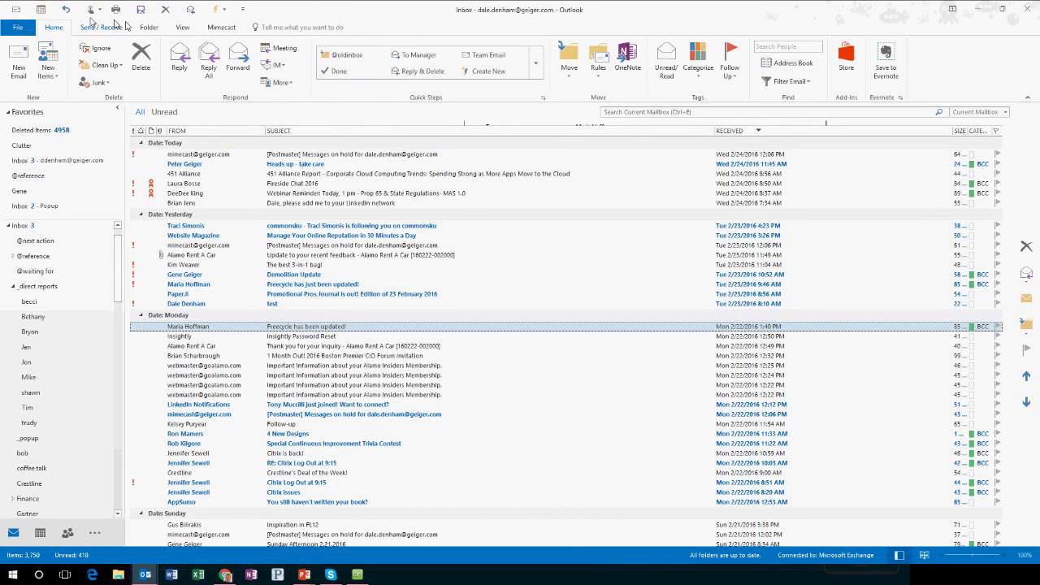
pyautogui.click(242, 9)
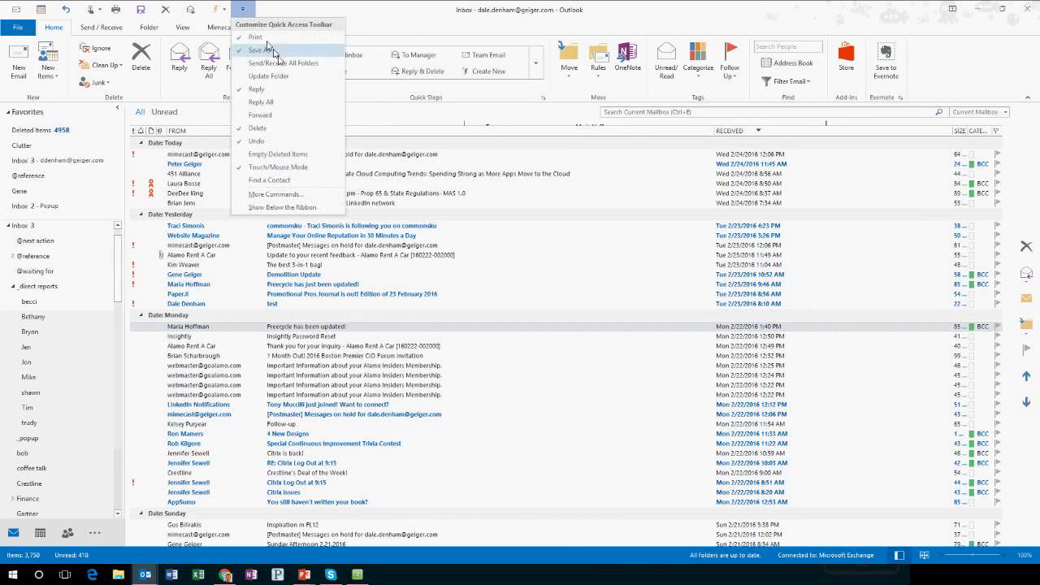
pyautogui.click(284, 103)
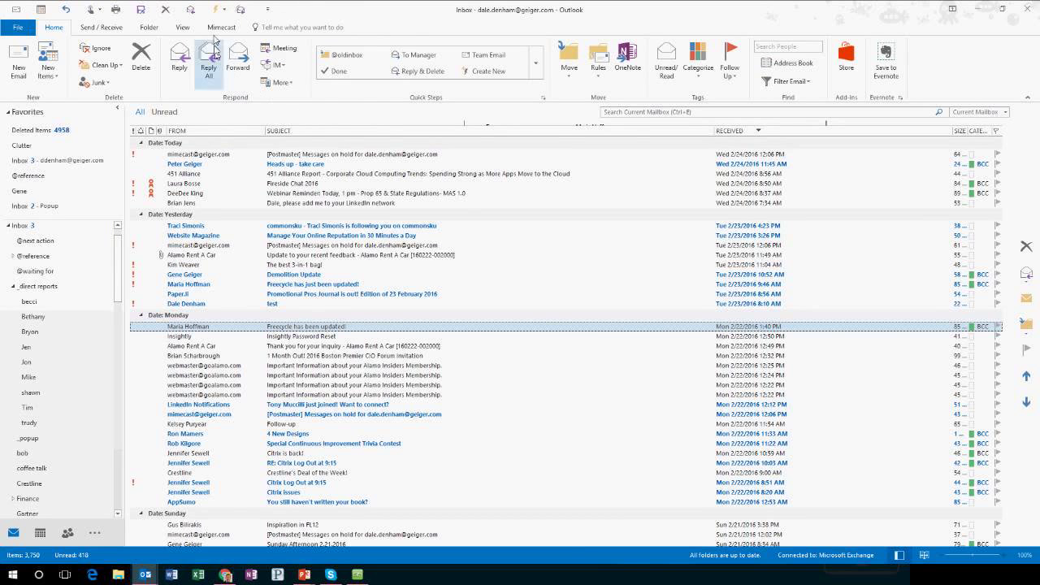
# Move Reply All to the first position in the Quick Access Toolbar's command order and apply the change.
pyautogui.click(268, 9)
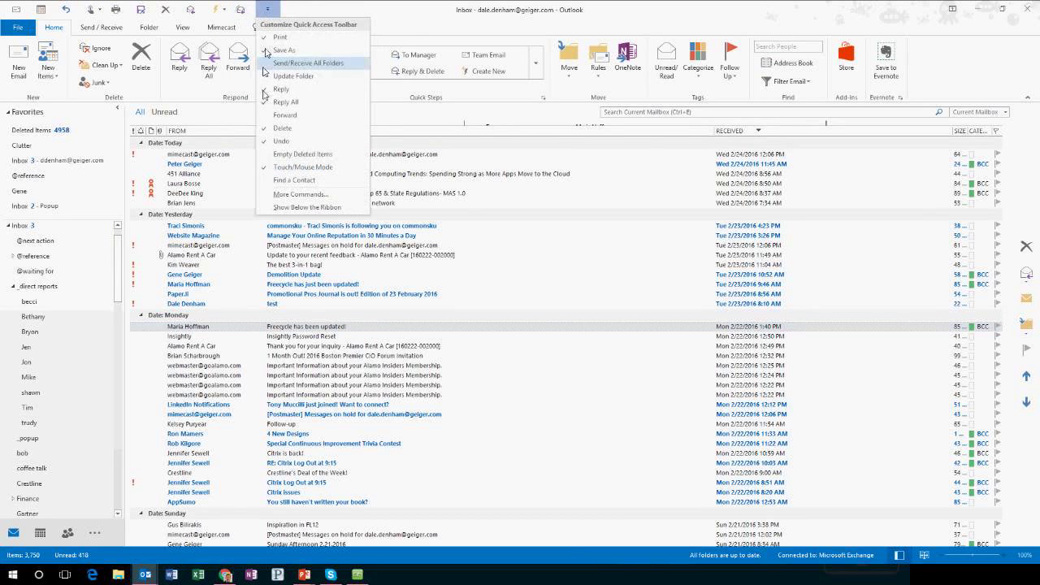
pyautogui.click(305, 194)
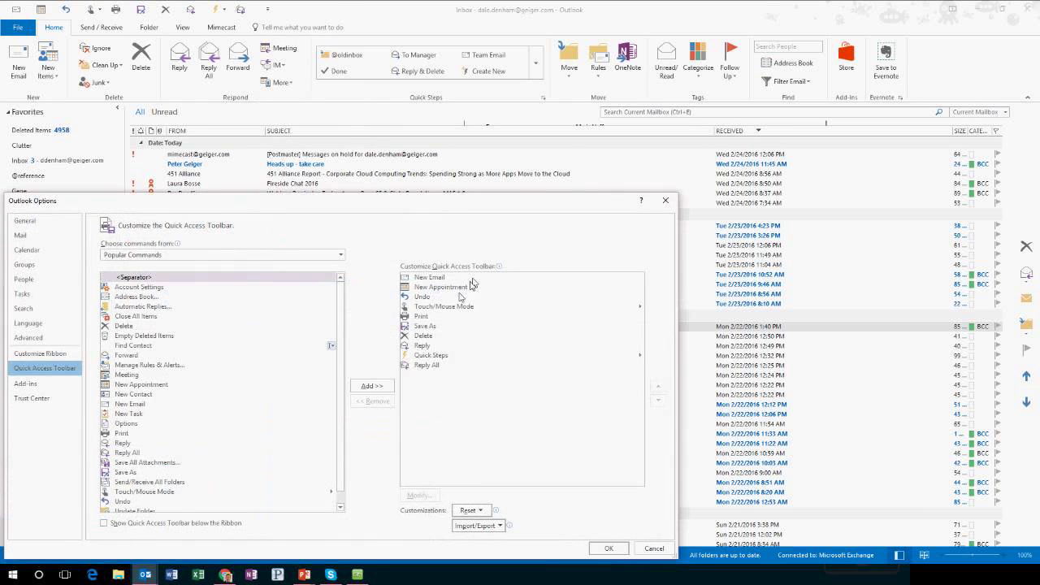
pyautogui.click(438, 363)
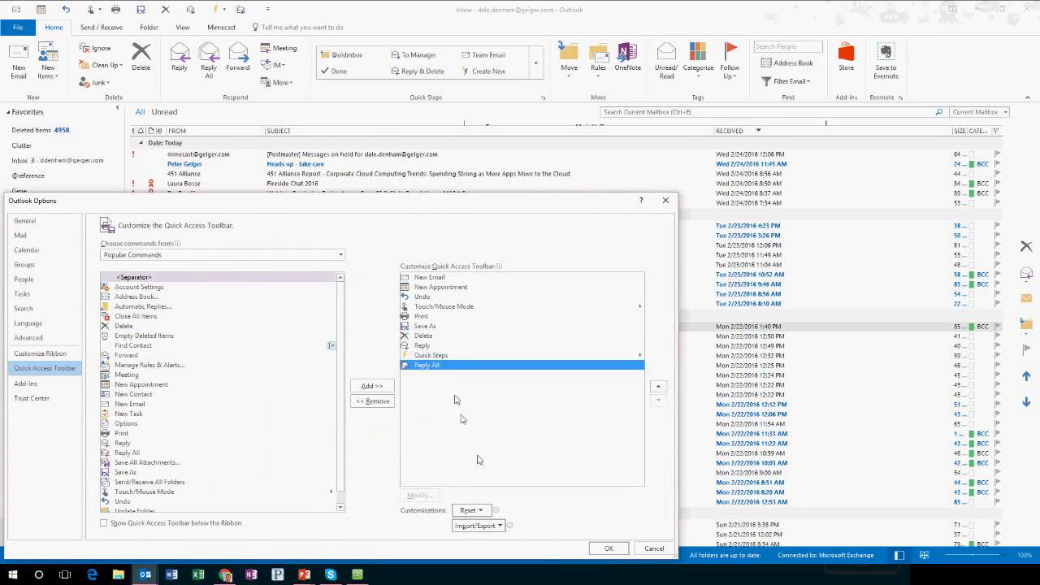
pyautogui.click(660, 388)
pyautogui.click(660, 389)
pyautogui.click(660, 388)
pyautogui.click(660, 388)
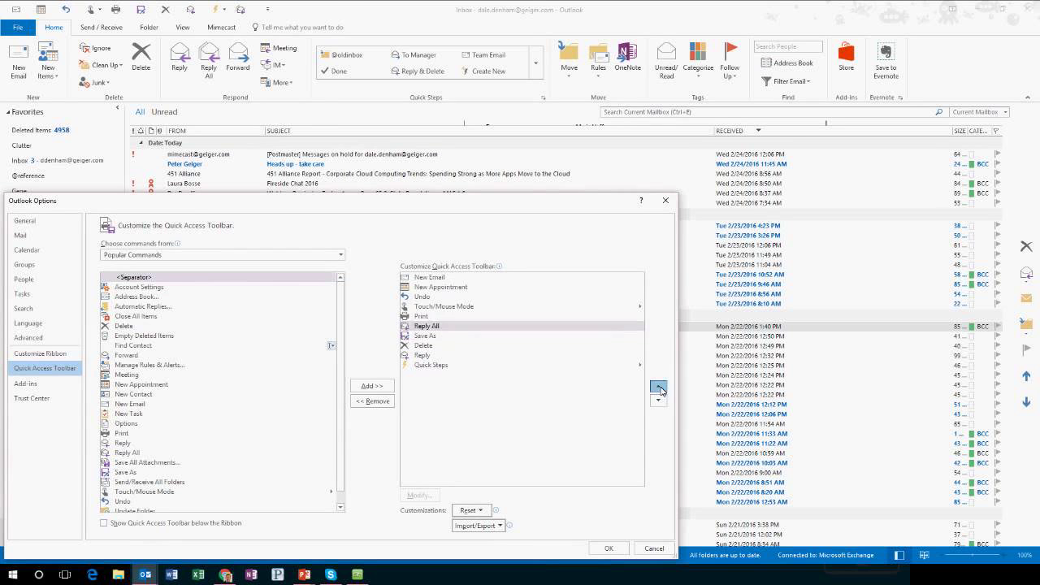
pyautogui.click(660, 388)
pyautogui.click(660, 389)
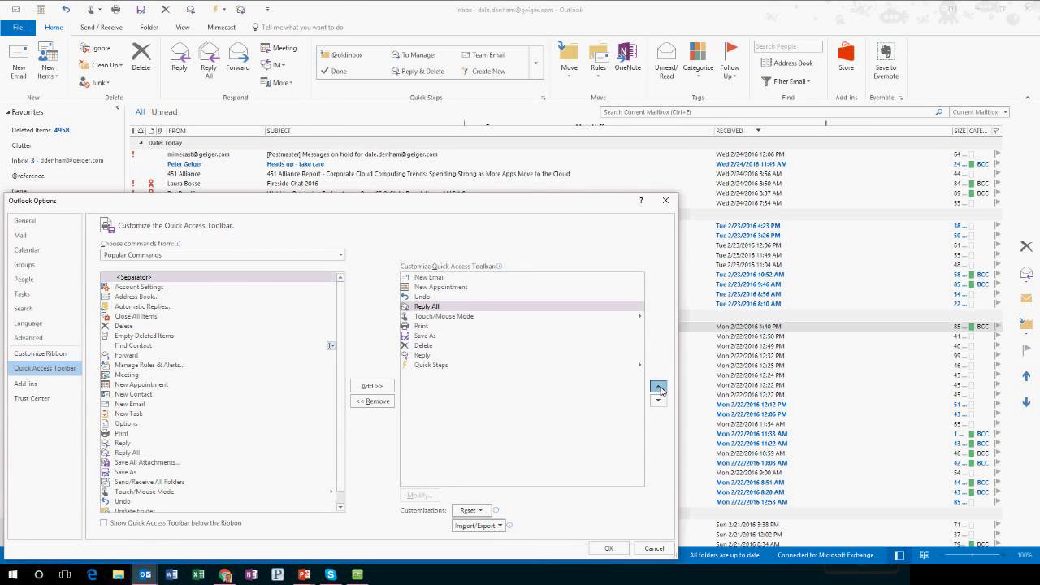
pyautogui.click(660, 389)
pyautogui.click(660, 389)
pyautogui.click(660, 389)
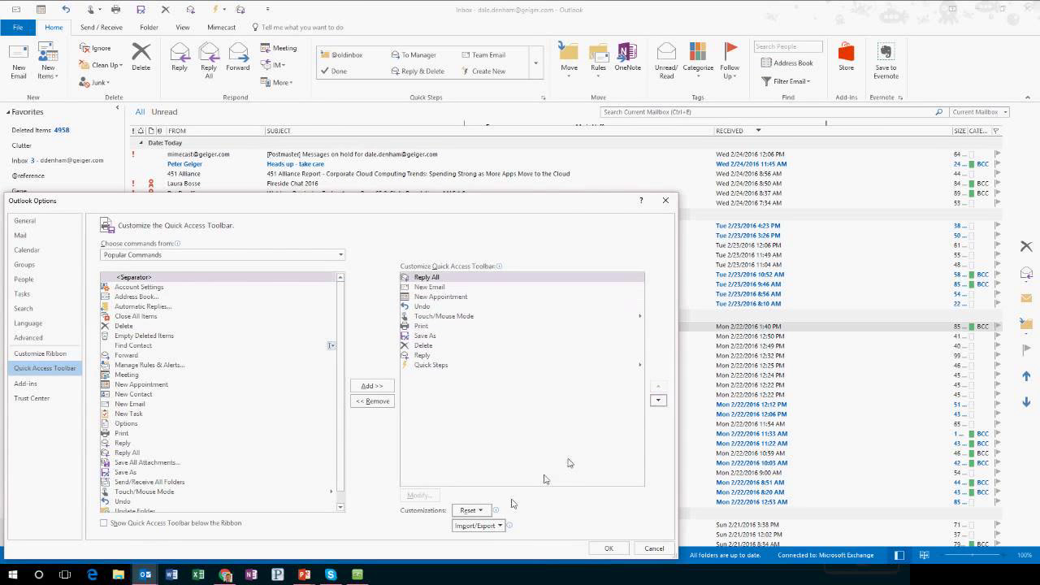
pyautogui.click(608, 548)
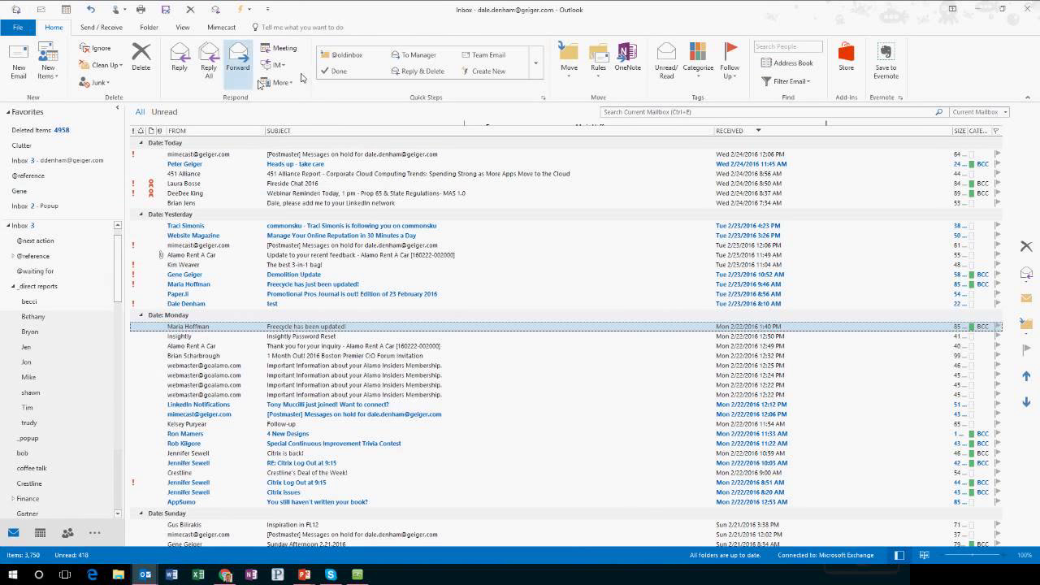
# View the stationery and font settings in Outlook's Mail options and cancel out of them.
pyautogui.click(979, 10)
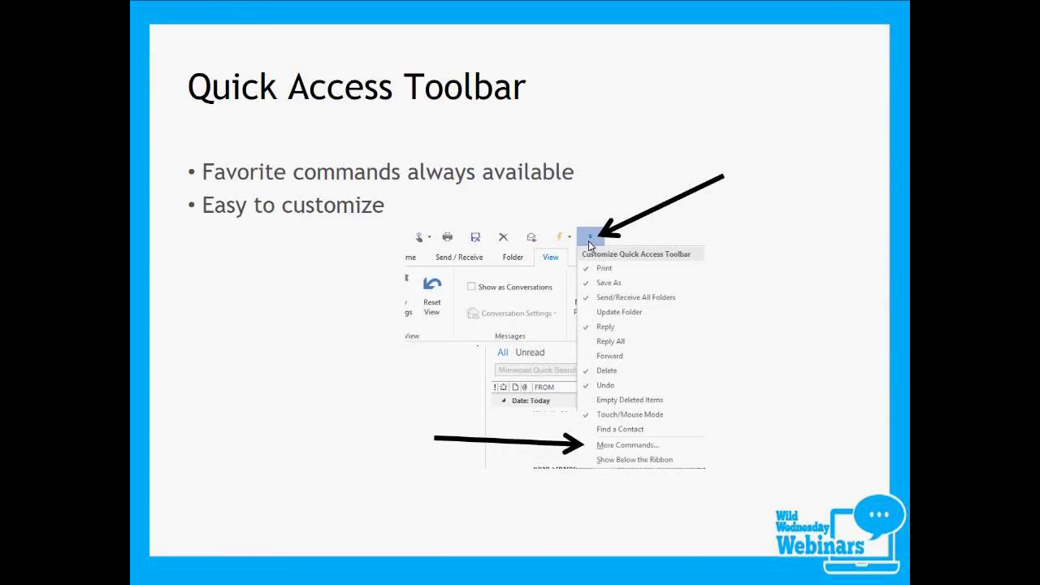
pyautogui.click(323, 377)
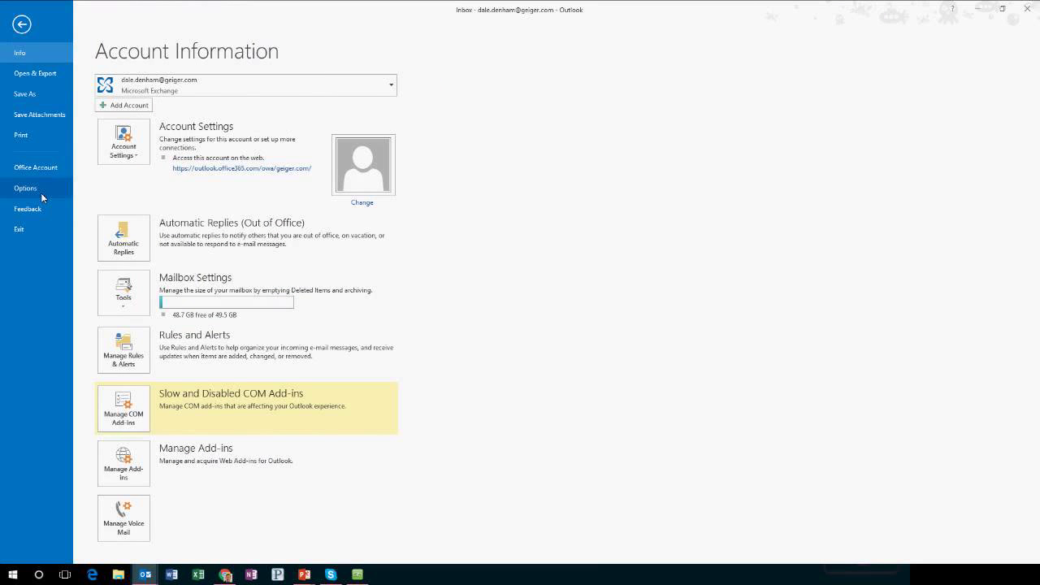
pyautogui.click(41, 192)
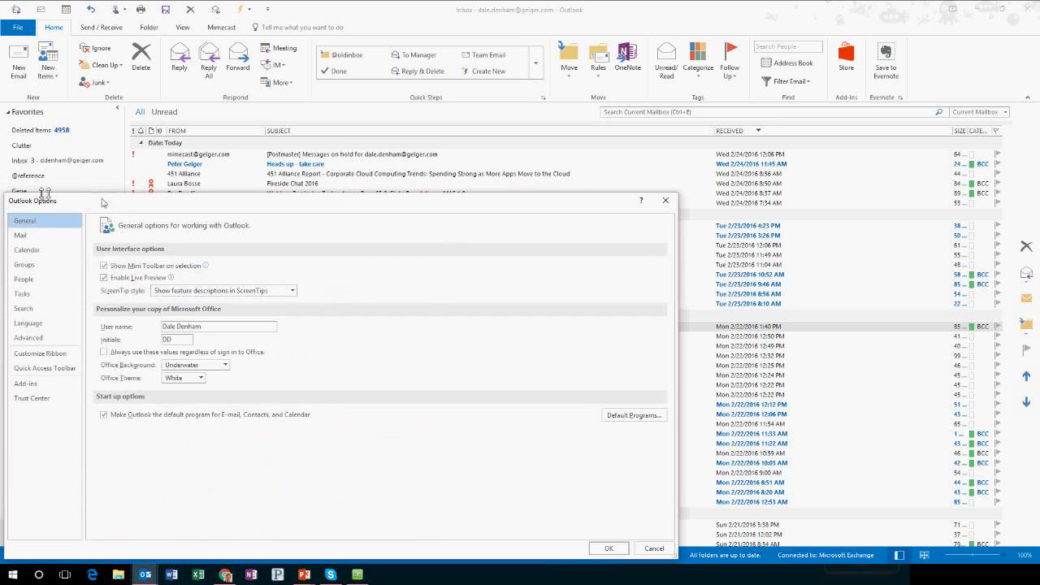
pyautogui.click(63, 240)
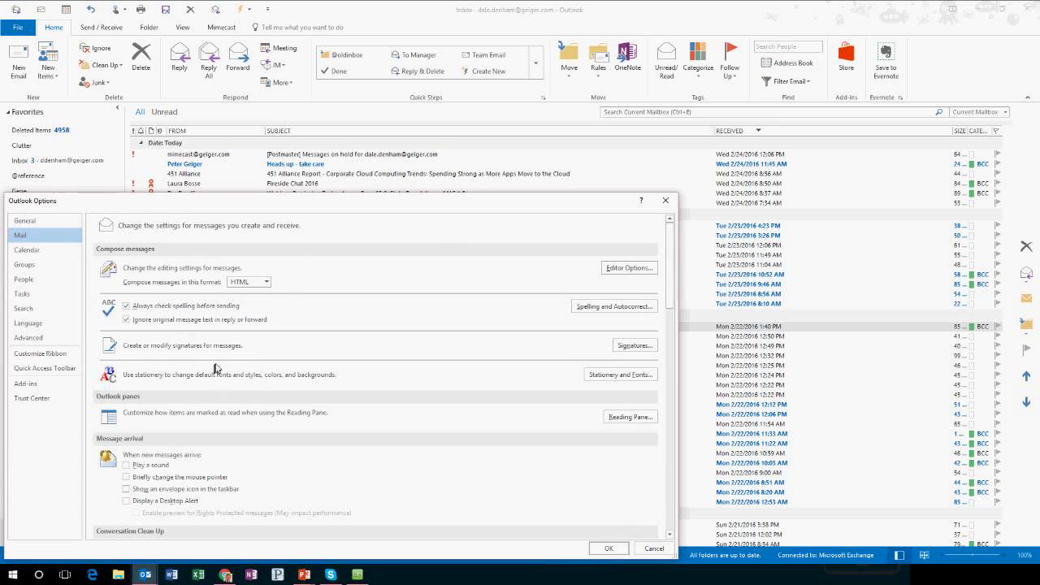
pyautogui.click(602, 375)
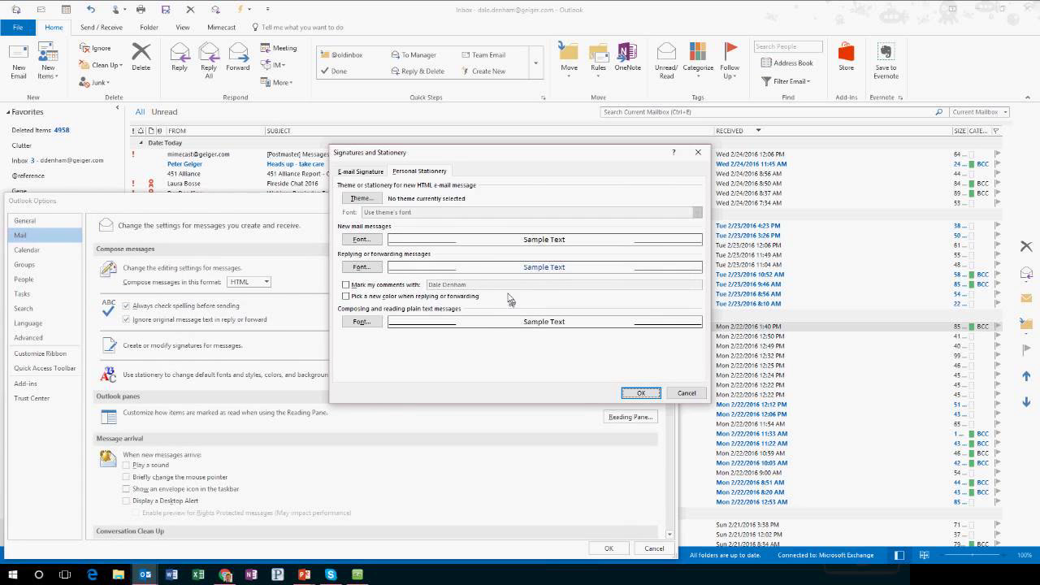
pyautogui.click(697, 396)
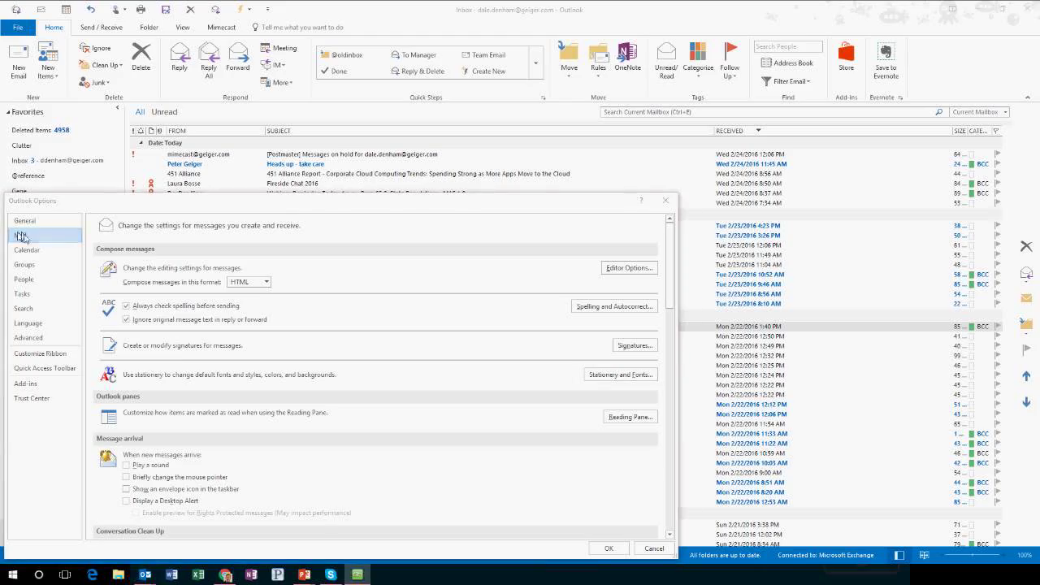
# Look through the Mail, Calendar and General pages of Outlook Options, then close them and return to the slides.
pyautogui.click(45, 238)
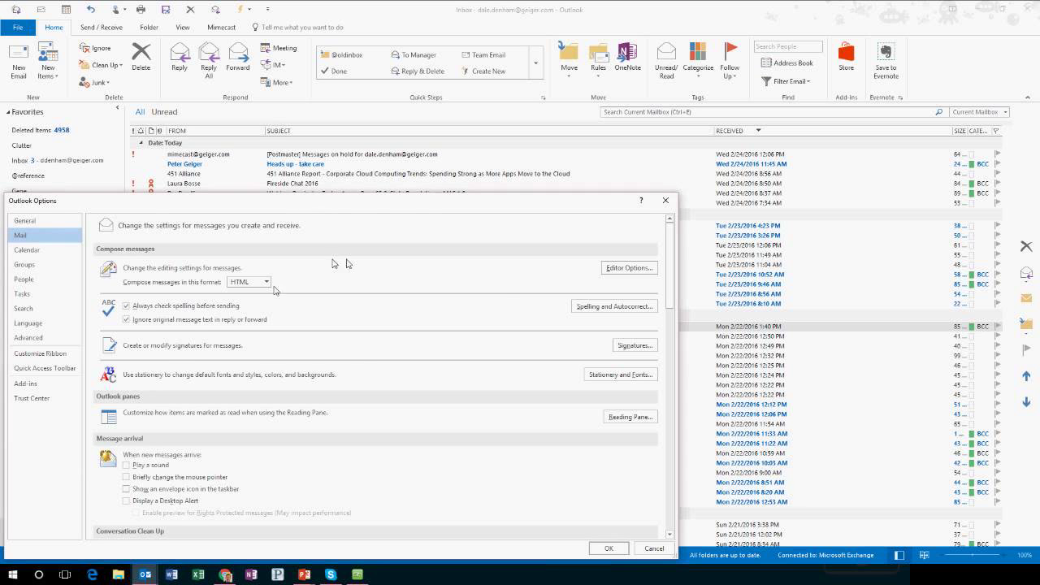
pyautogui.click(62, 250)
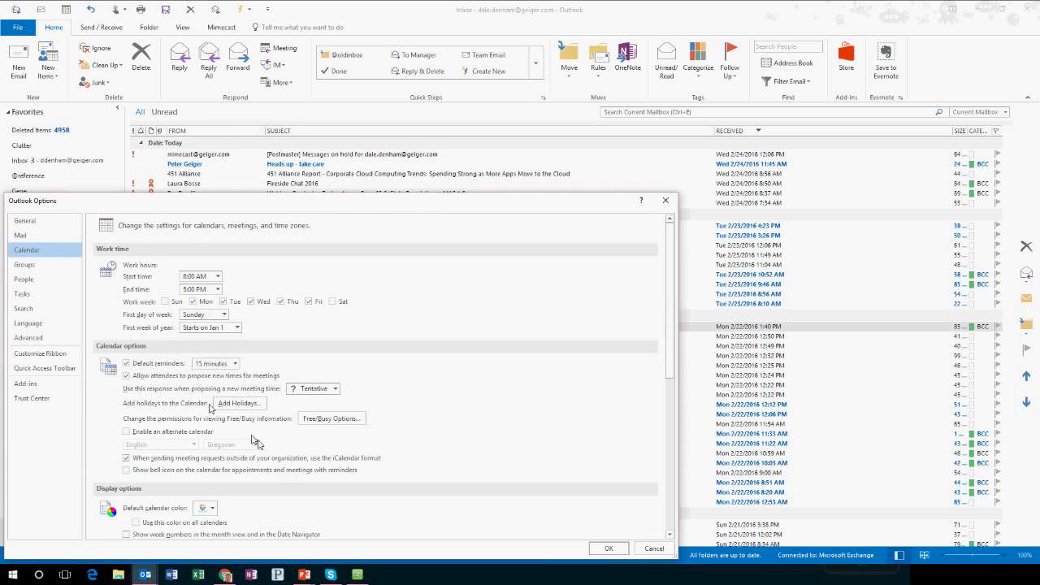
pyautogui.click(35, 235)
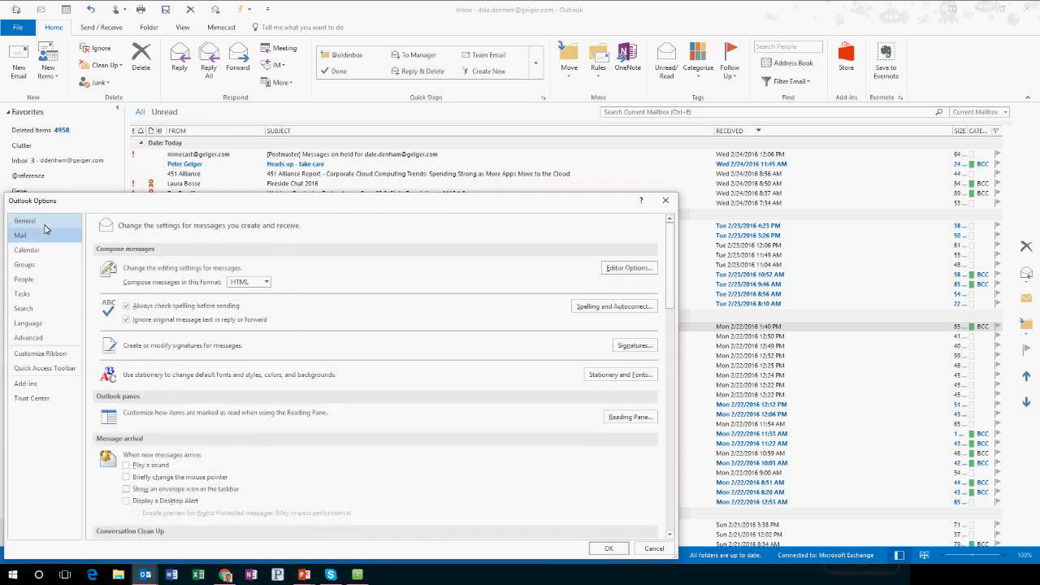
pyautogui.click(36, 221)
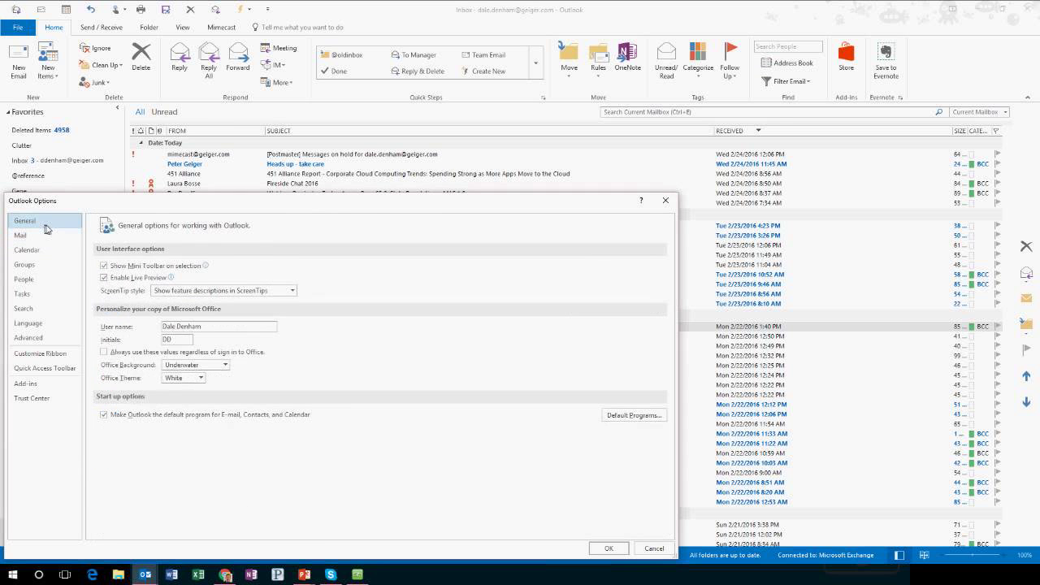
pyautogui.click(667, 203)
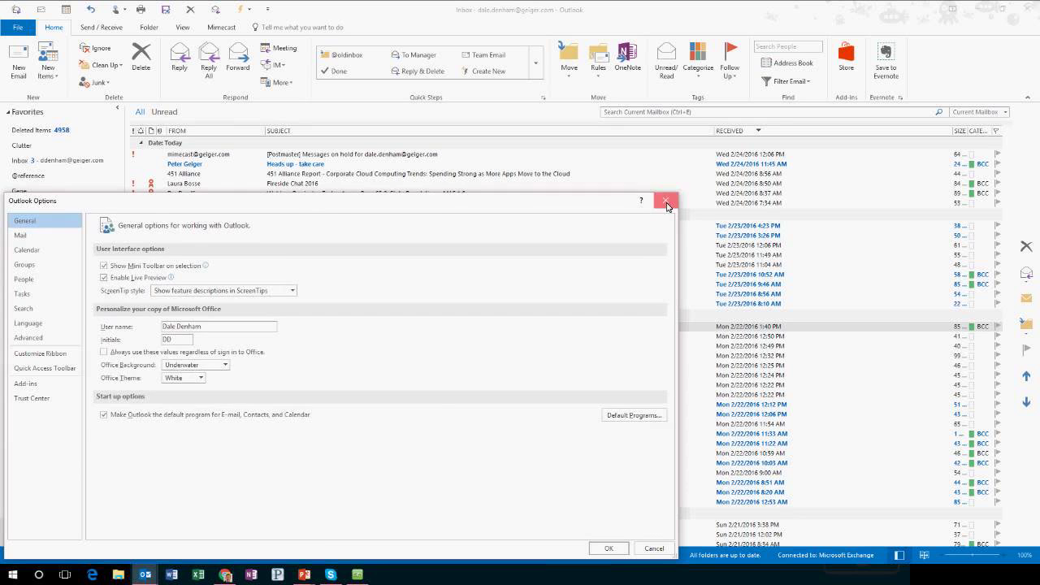
pyautogui.click(975, 14)
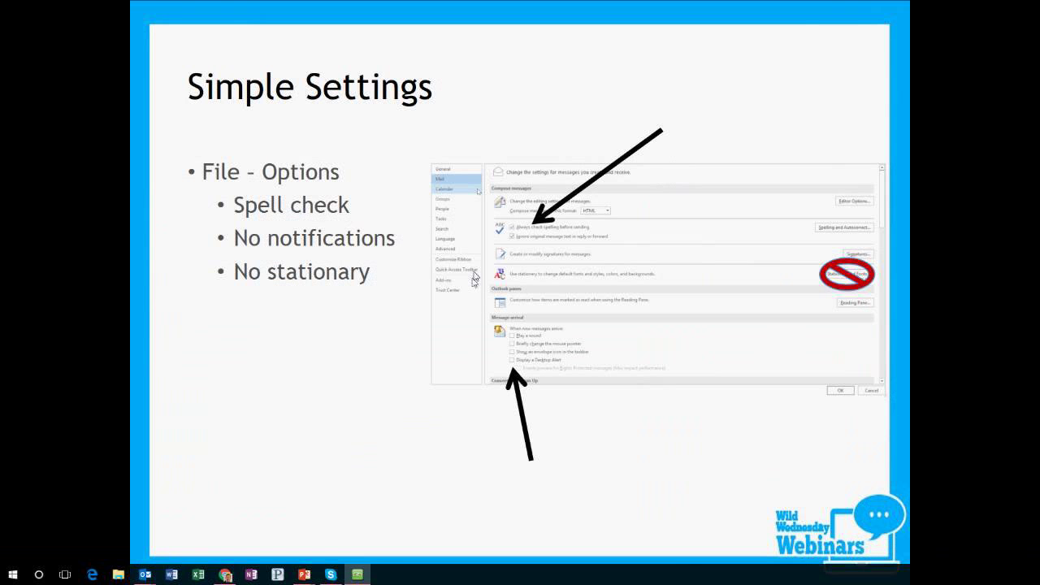
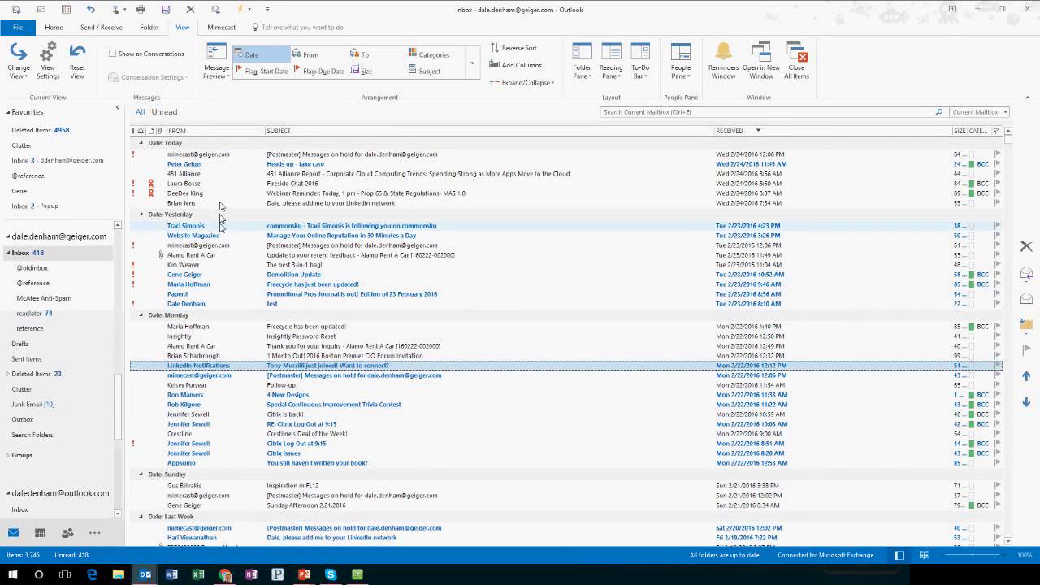
# Move today's "Fireside Chat 2016" message from the inbox into the reference folder, view it there and return to the inbox.
pyautogui.moveTo(234, 188); pyautogui.dragTo(65, 334)
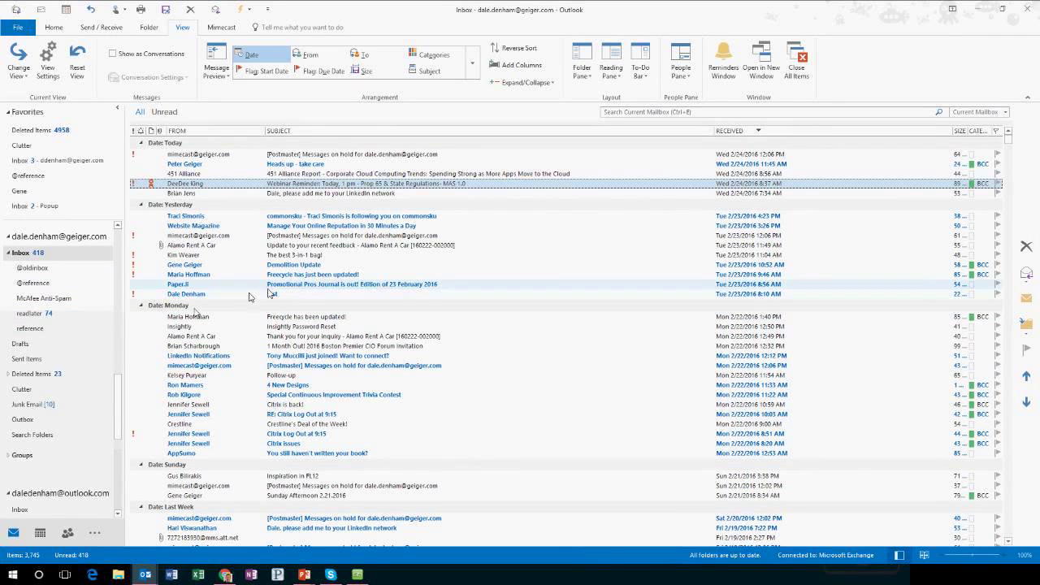
pyautogui.click(32, 328)
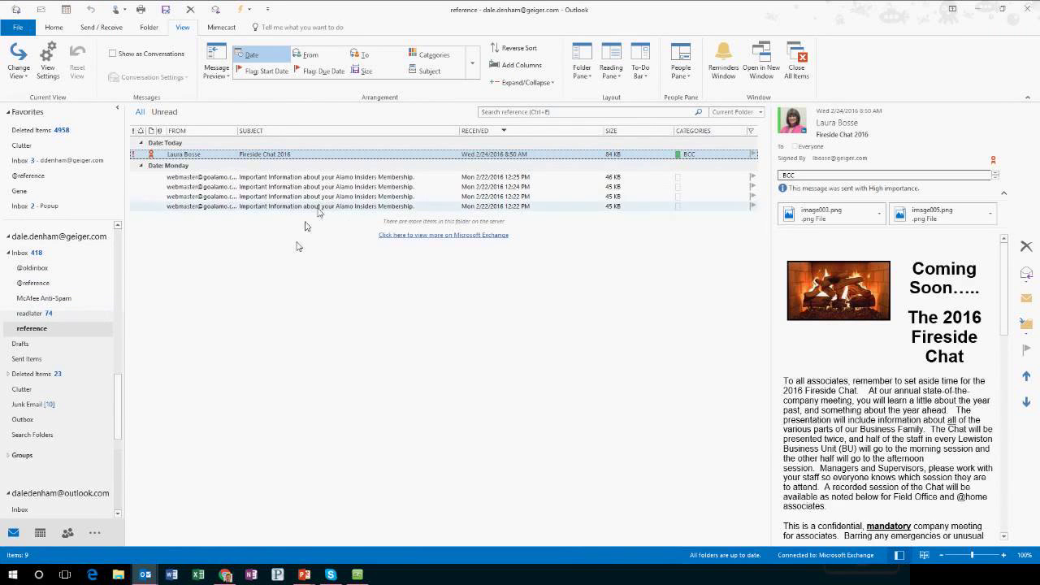
pyautogui.click(84, 257)
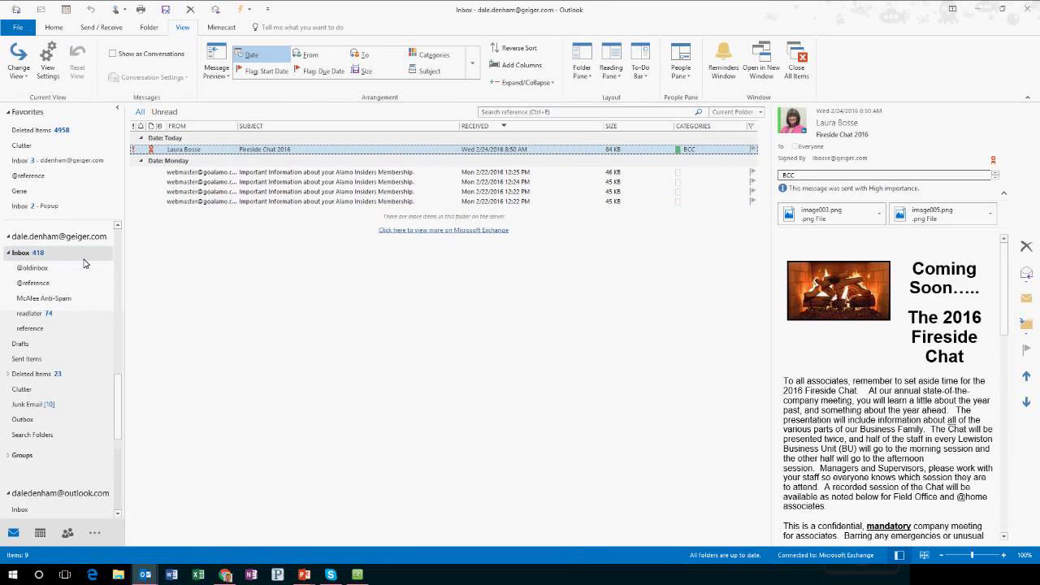
pyautogui.rightClick(28, 255)
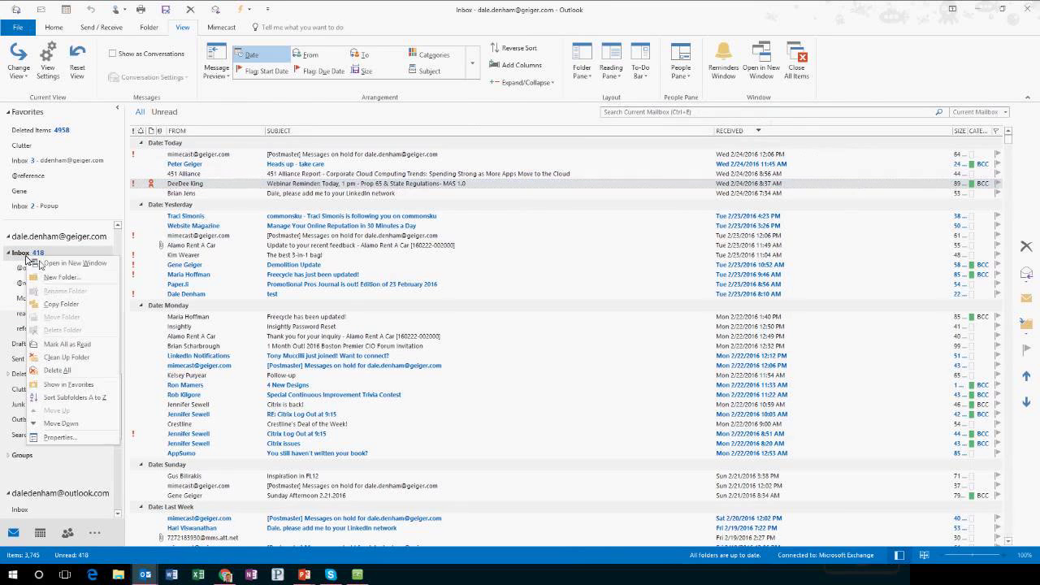
pyautogui.click(71, 279)
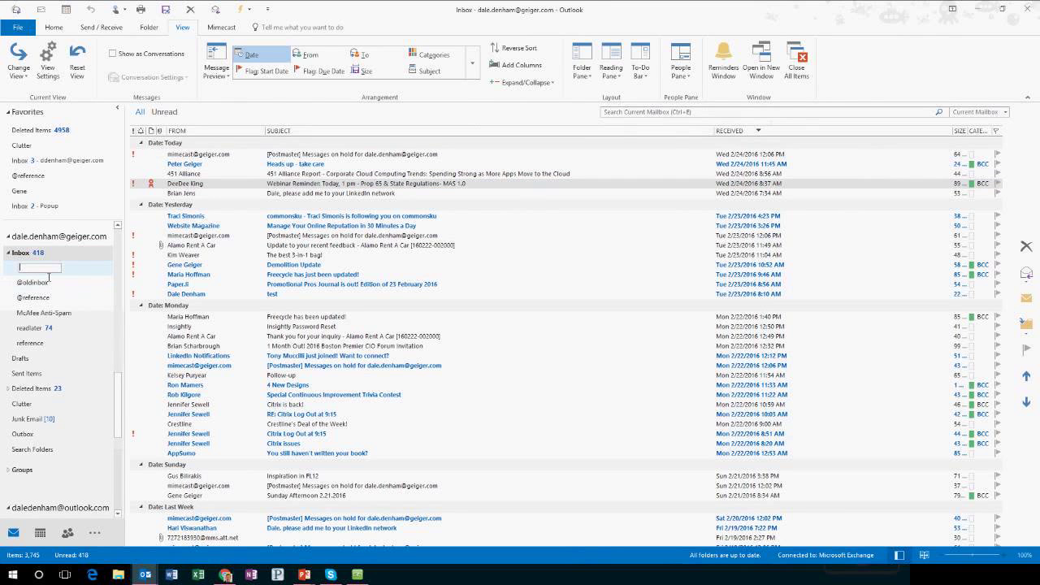
pyautogui.click(229, 294)
pyautogui.rightClick(58, 262)
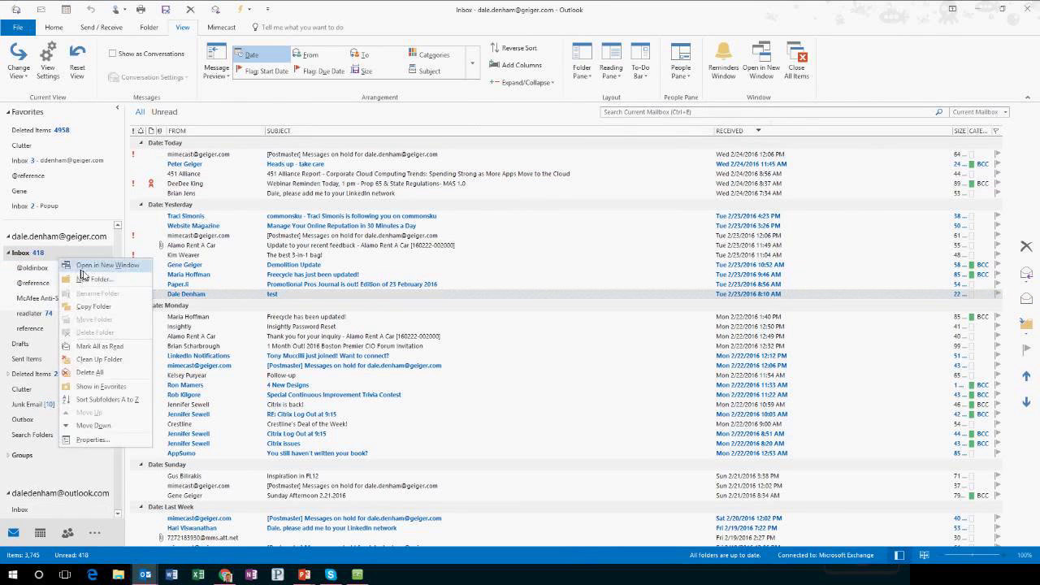
pyautogui.click(90, 279)
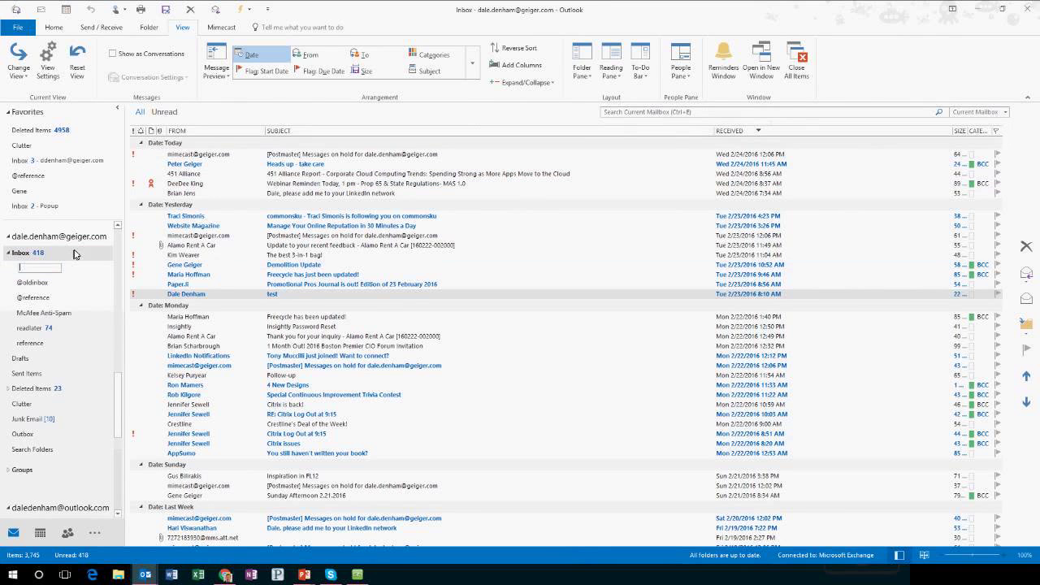
pyautogui.click(232, 255)
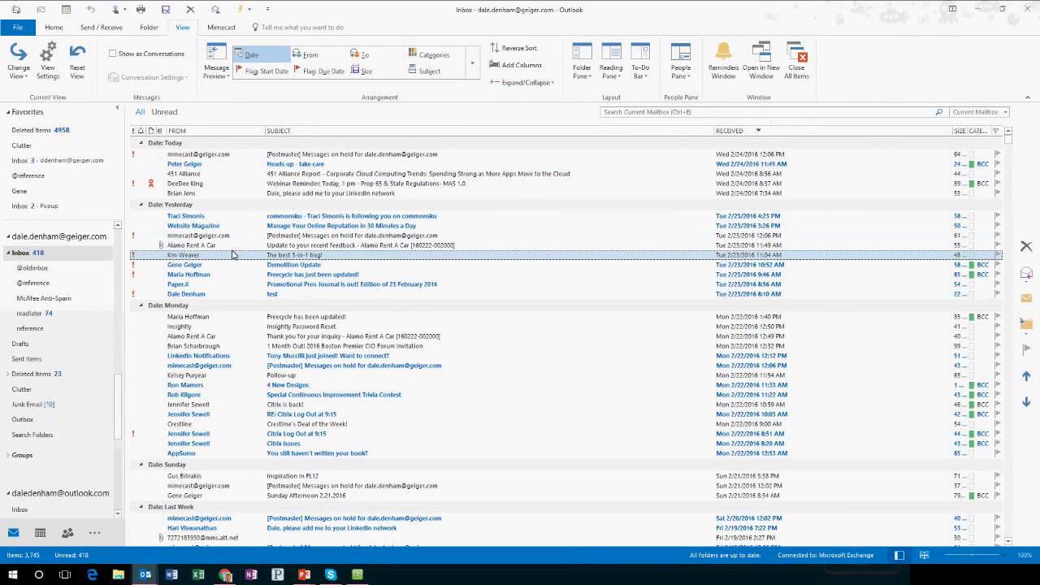
pyautogui.press('Up')
pyautogui.press('Up')
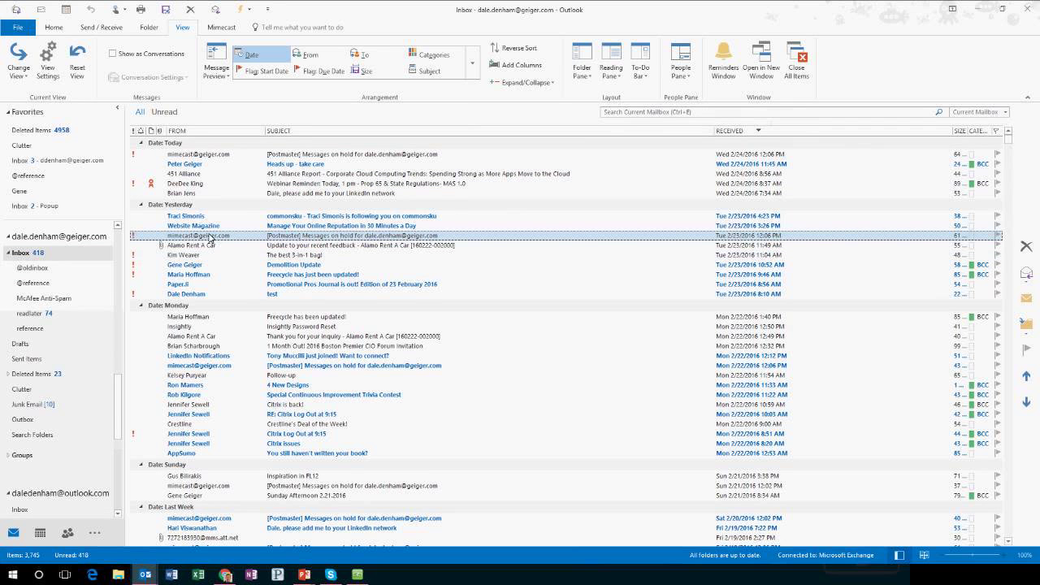
pyautogui.press('Up')
pyautogui.press('Up')
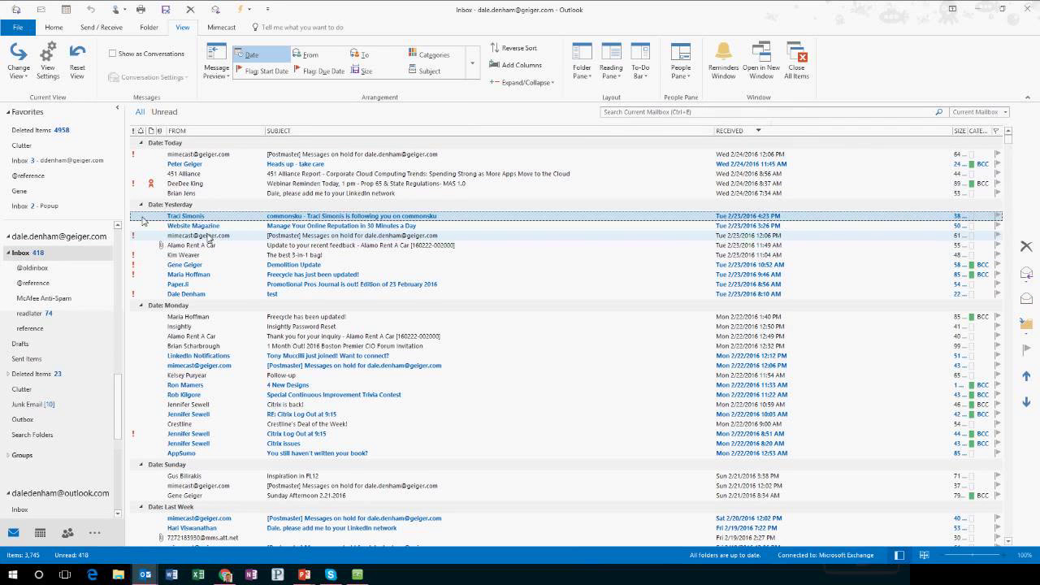
pyautogui.rightClick(39, 254)
pyautogui.click(68, 277)
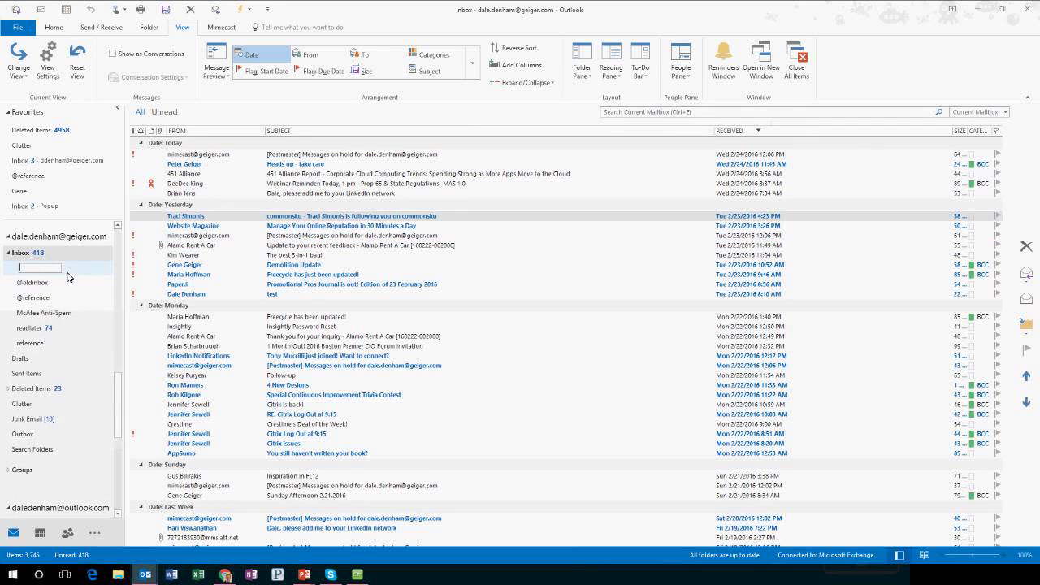
pyautogui.write('@reference2')
pyautogui.press('Return')
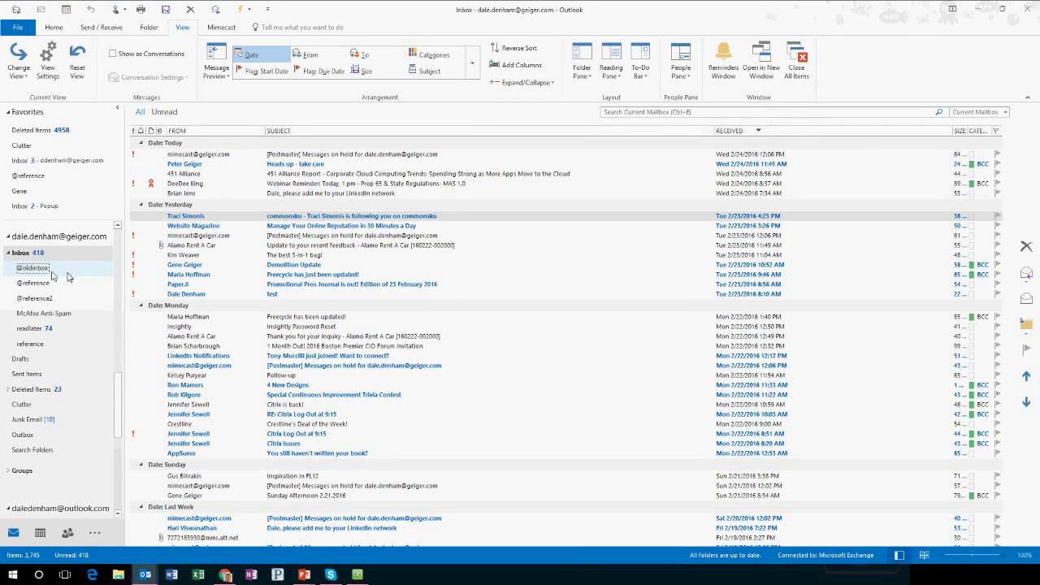
pyautogui.click(57, 300)
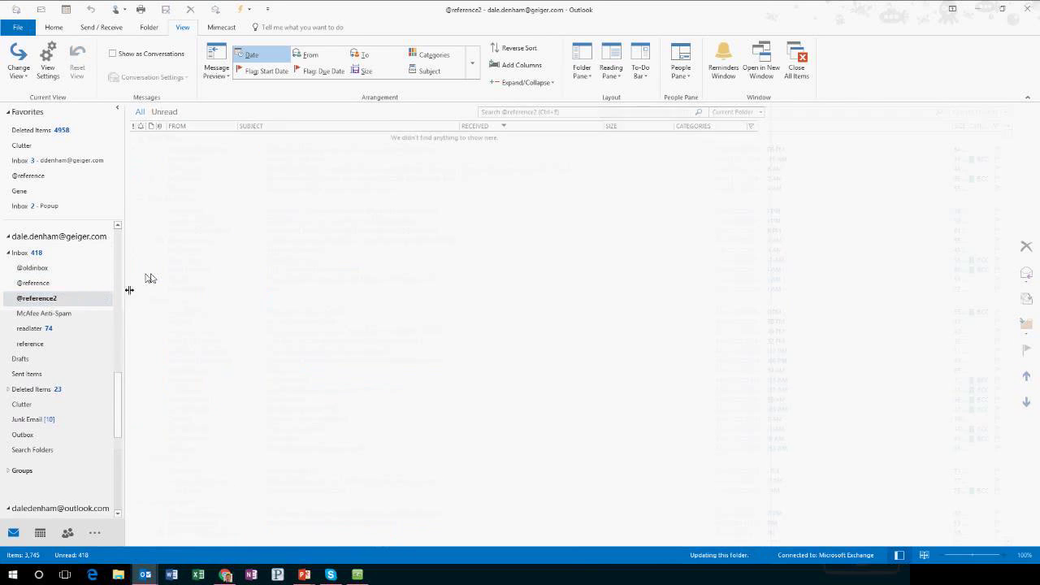
pyautogui.click(52, 259)
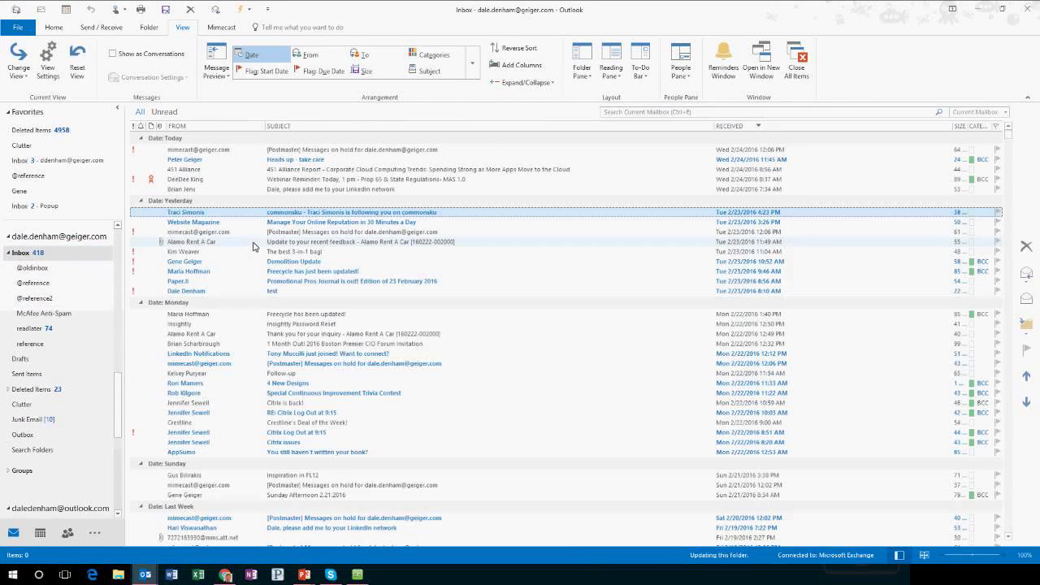
pyautogui.keyDown('shift'); pyautogui.click(263, 377); pyautogui.keyUp('shift')
pyautogui.moveTo(263, 377); pyautogui.dragTo(54, 300)
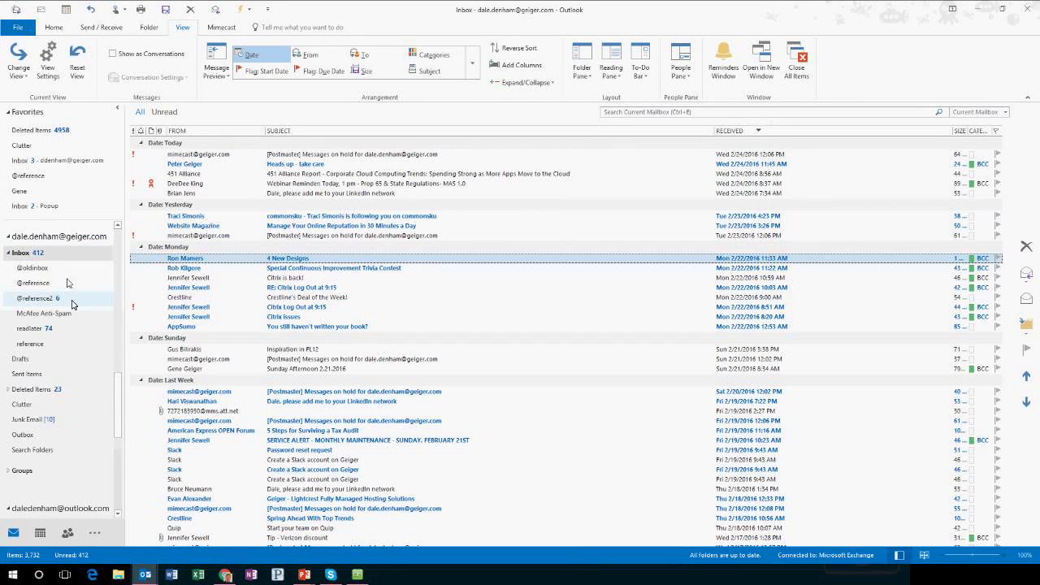
# Go back to the inbox, switch to the presentation and advance to the Searching Toolbar slide.
pyautogui.click(22, 252)
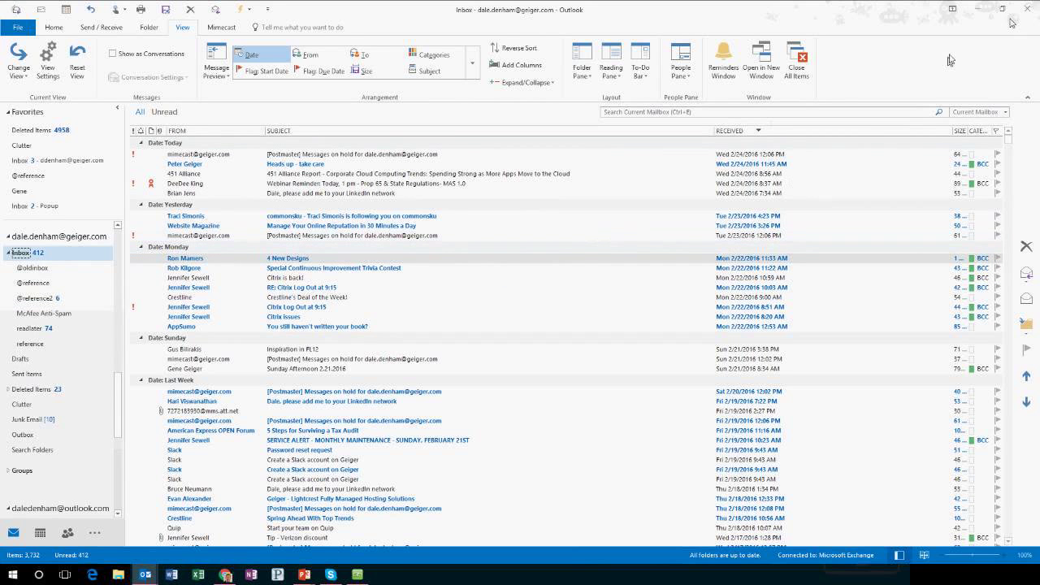
pyautogui.click(979, 10)
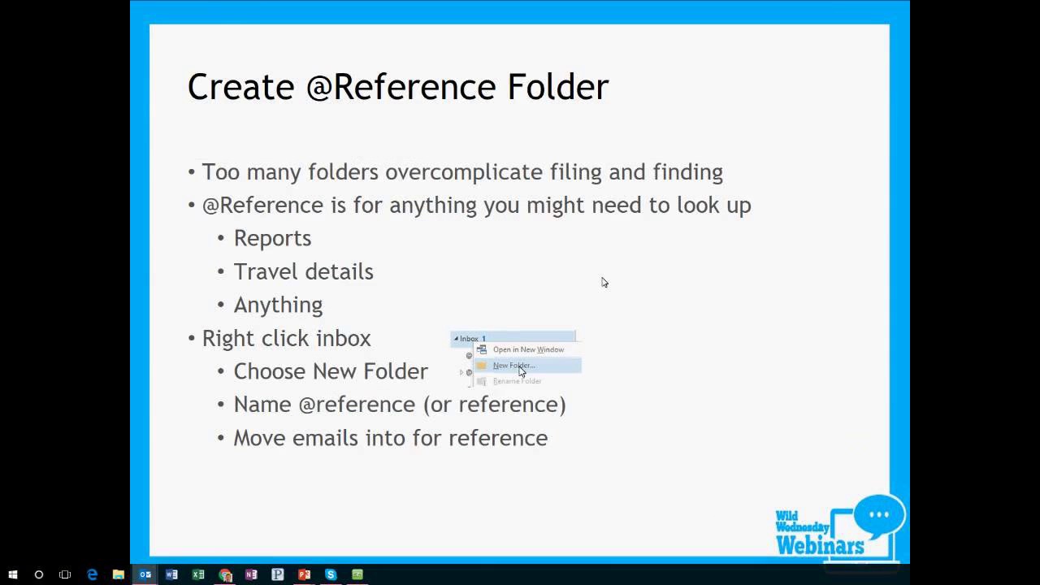
pyautogui.click(604, 282)
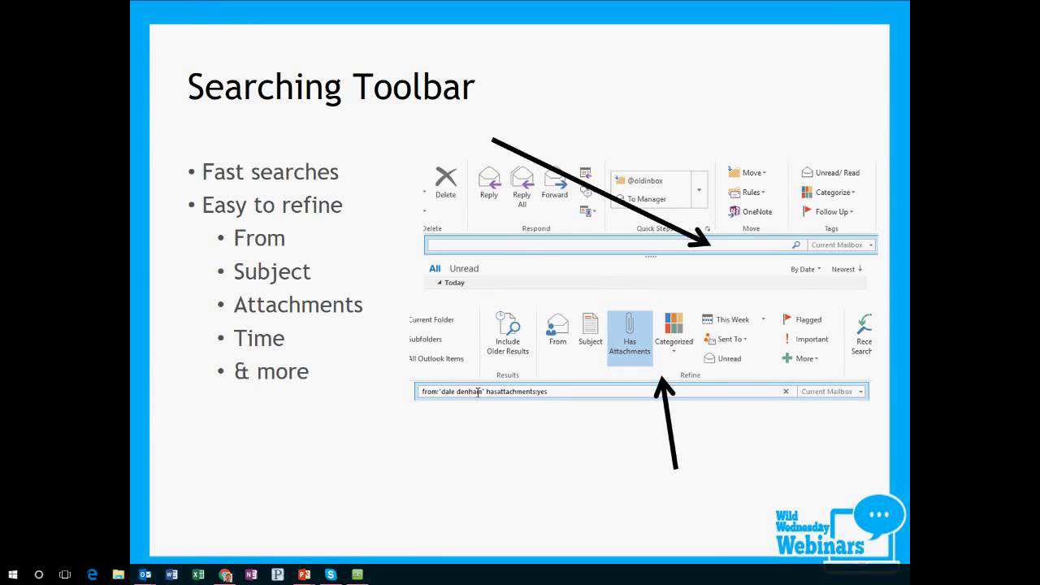
# Switch back to Outlook, search the current mailbox for "slack" and look through the results.
pyautogui.click(144, 574)
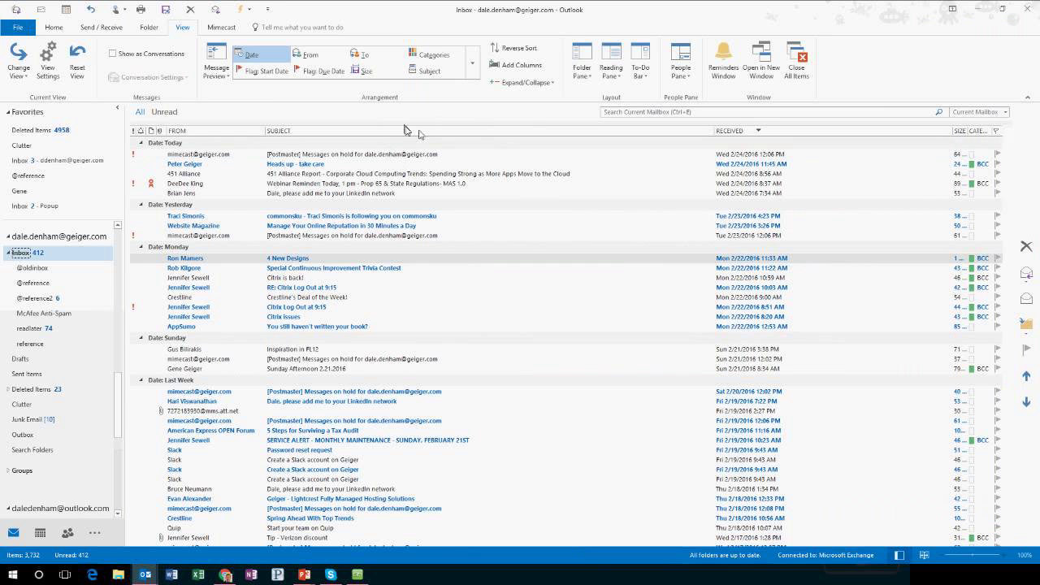
pyautogui.click(616, 114)
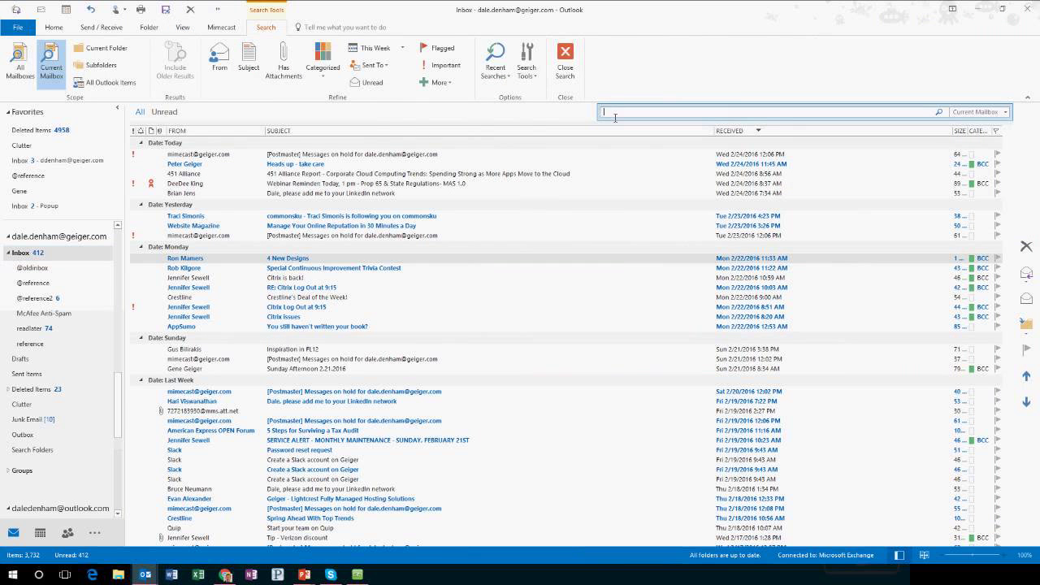
pyautogui.click(615, 114)
pyautogui.write('slack')
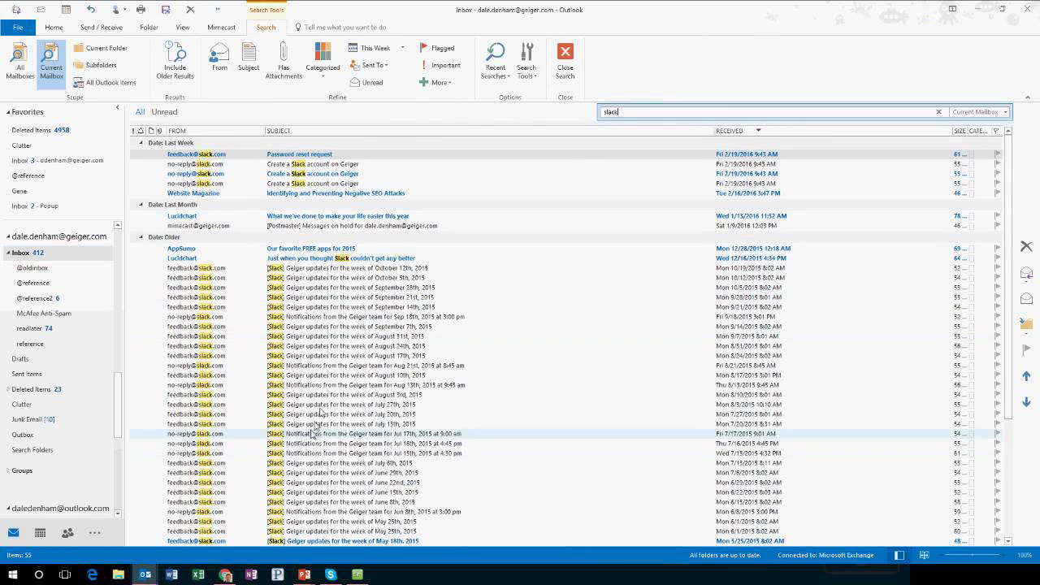
pyautogui.scroll(-5, 336, 352)
pyautogui.scroll(5, 336, 352)
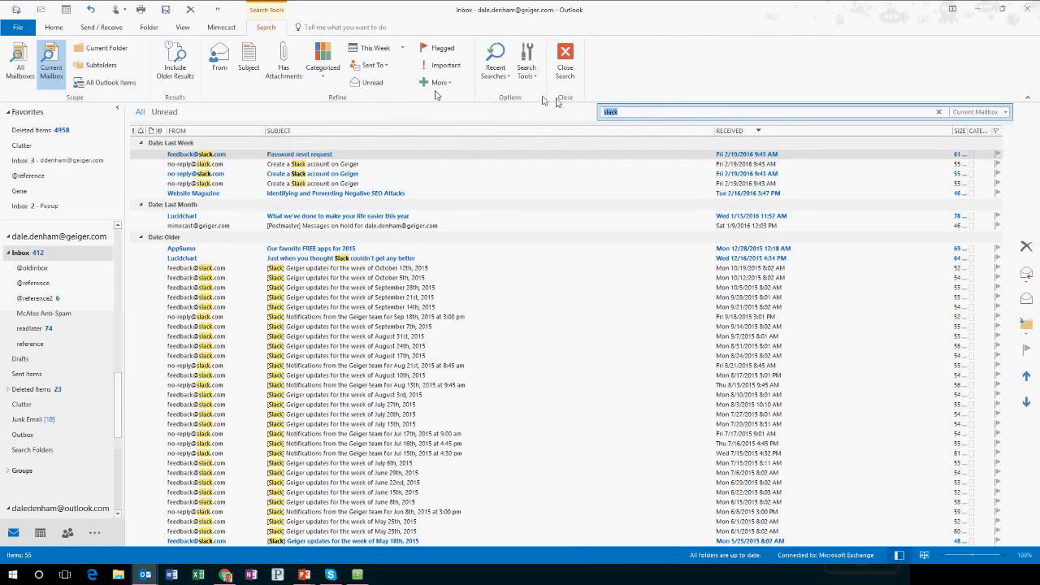
# Restrict the slack search to the subject and refine it by date received to this week, this month and finally this year.
pyautogui.click(249, 59)
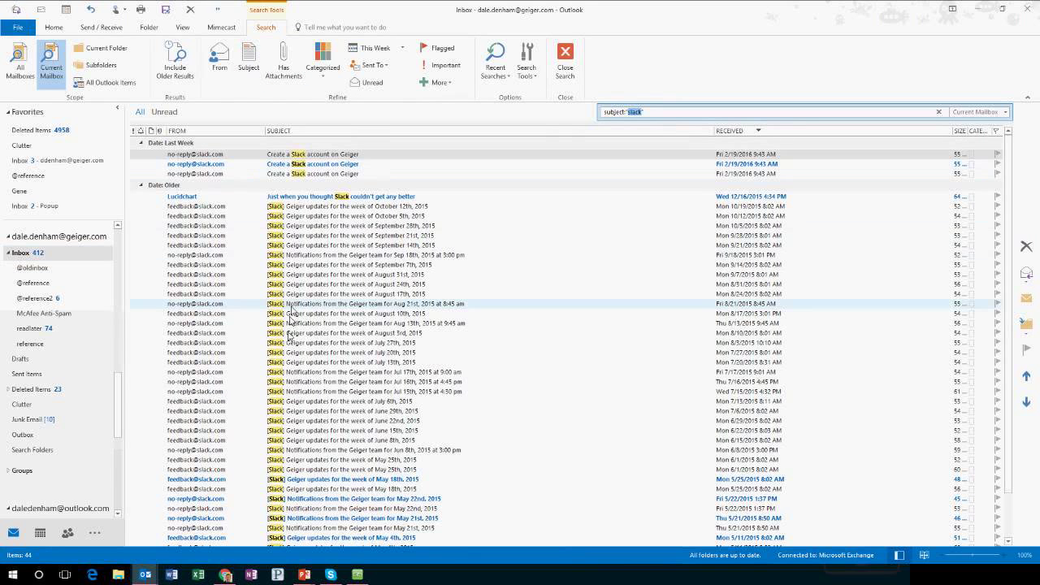
pyautogui.click(401, 54)
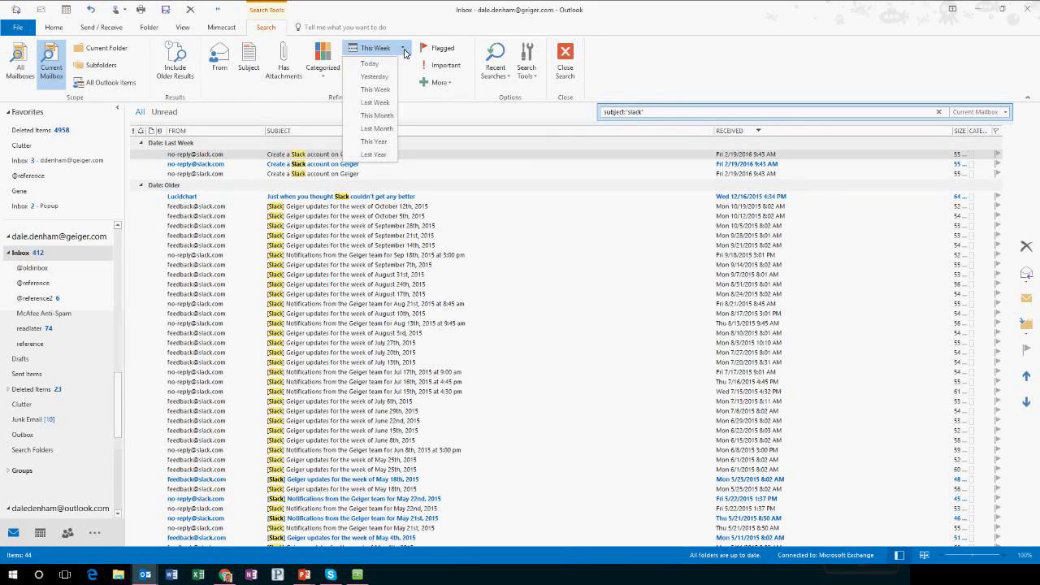
pyautogui.click(376, 98)
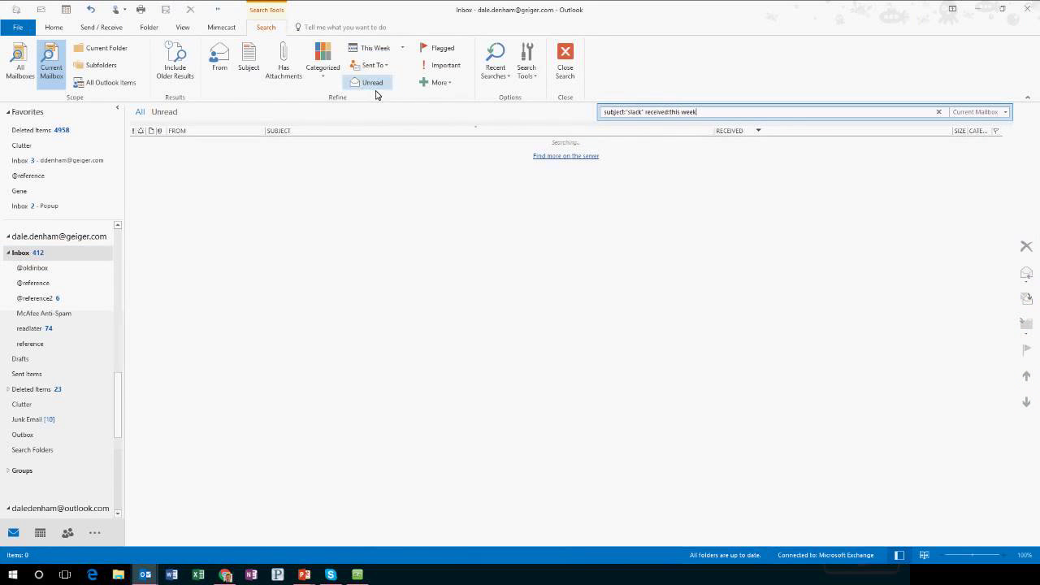
pyautogui.click(403, 48)
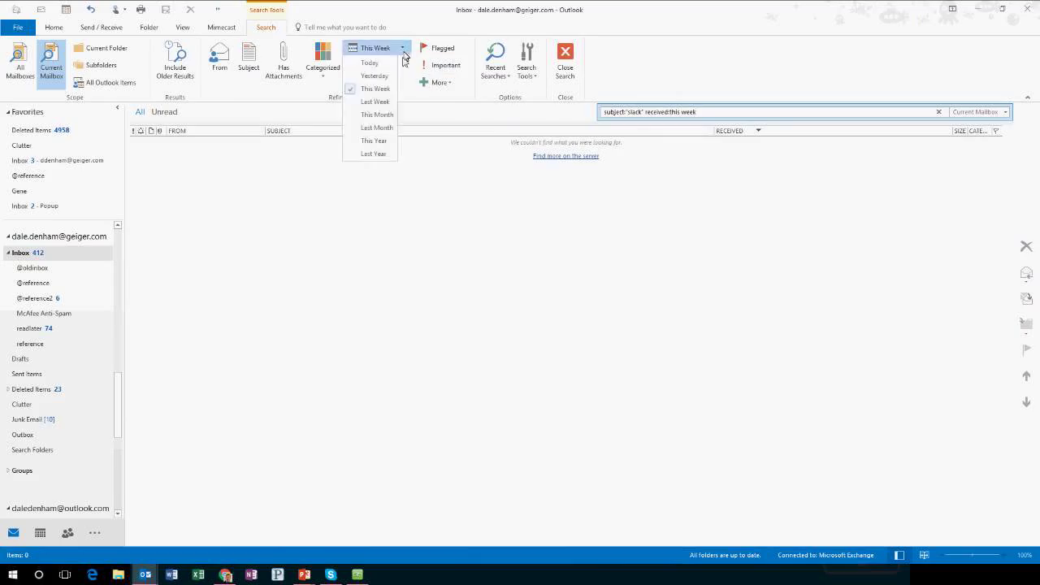
pyautogui.click(388, 119)
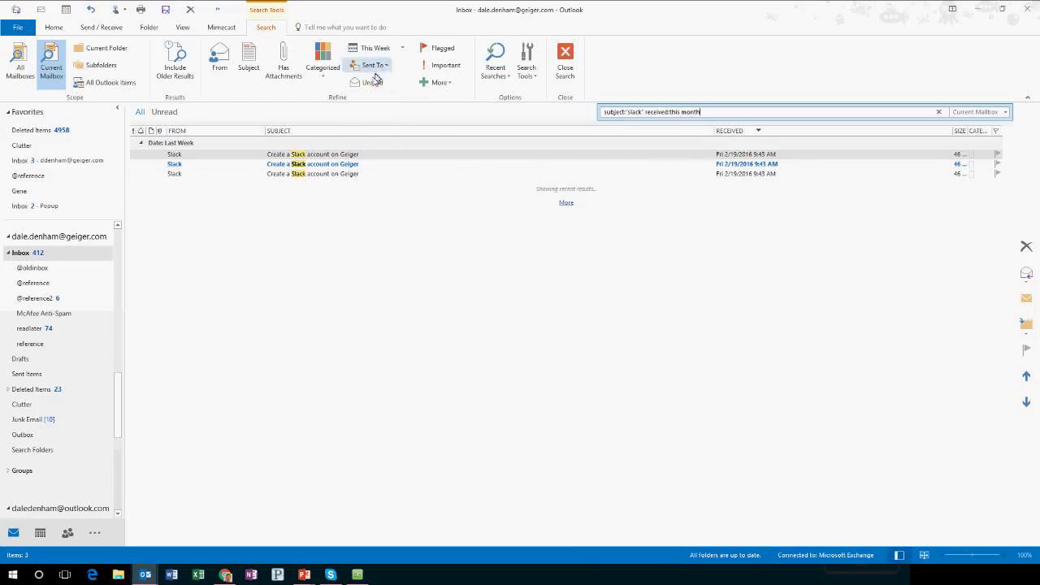
pyautogui.click(400, 50)
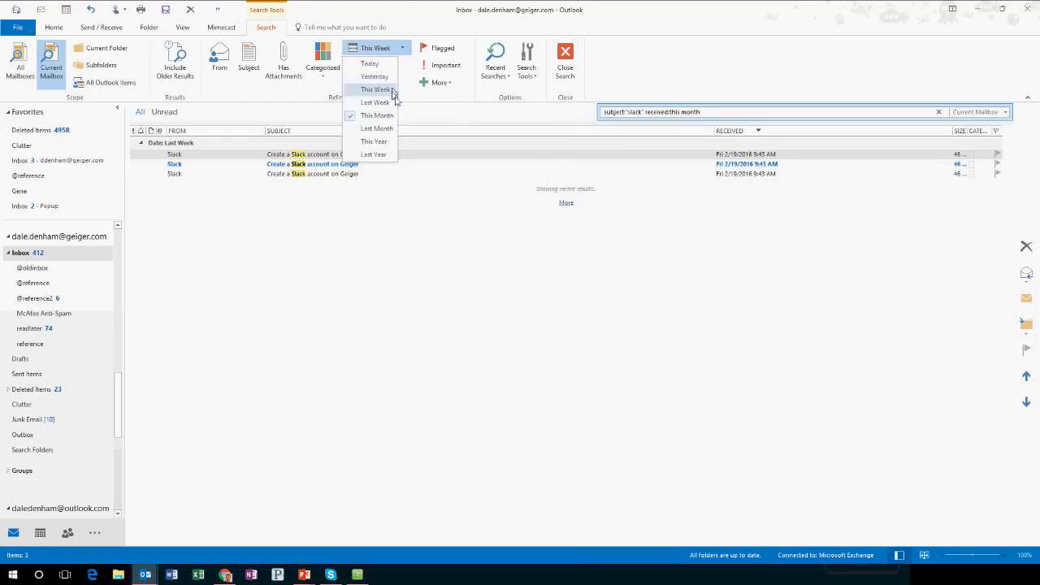
pyautogui.click(379, 142)
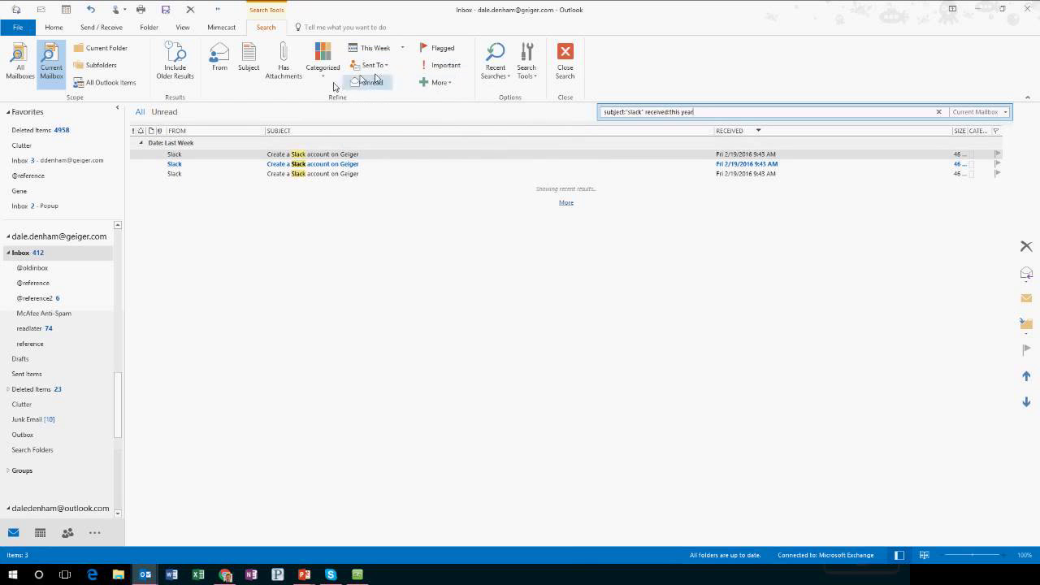
# Search the mailbox by a sender's first name, first using the suggested contact, then restricting the typed name to the From field.
pyautogui.moveTo(718, 113); pyautogui.dragTo(553, 118)
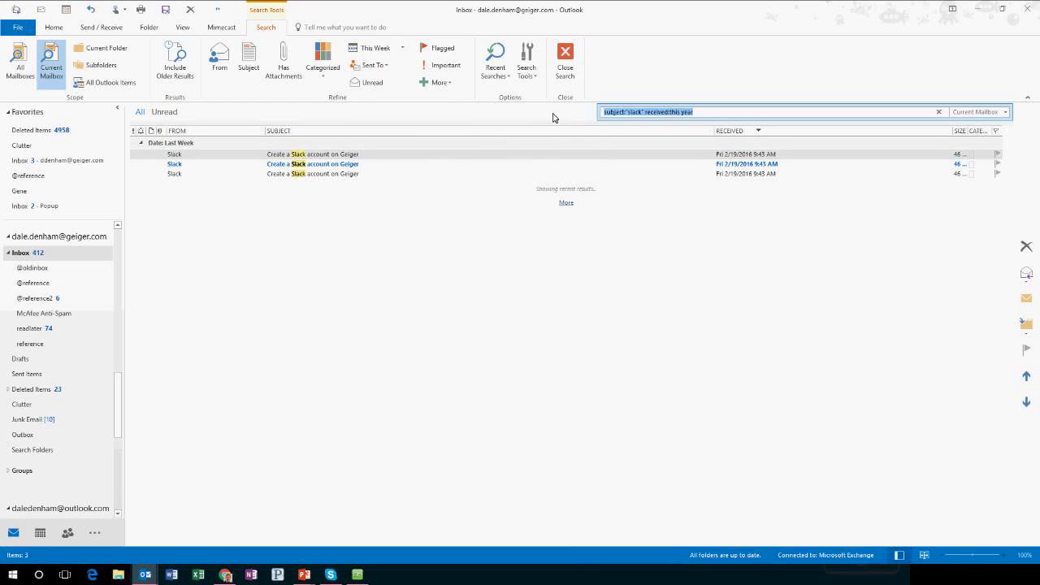
pyautogui.write('gene')
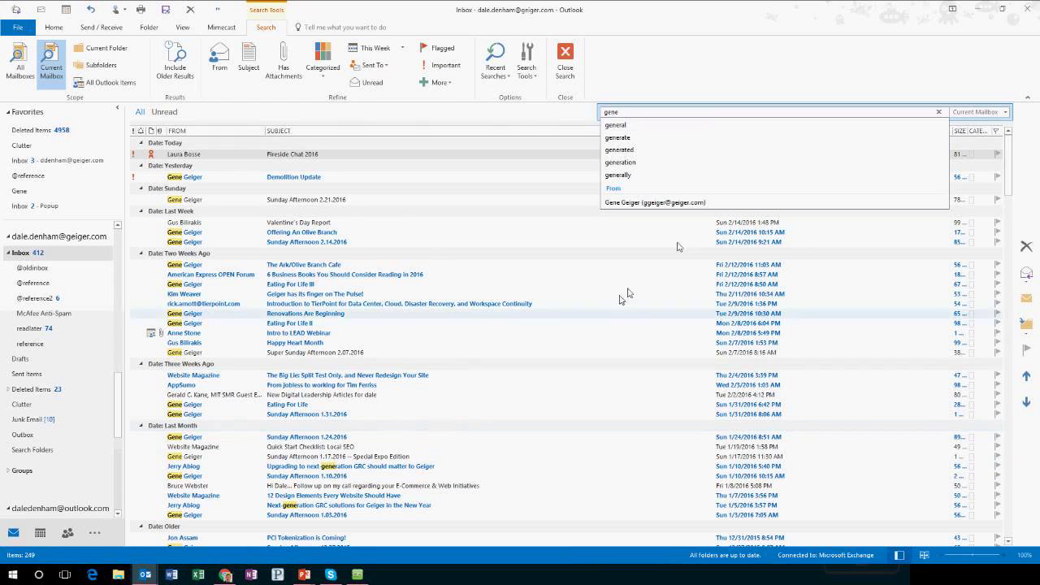
pyautogui.click(744, 193)
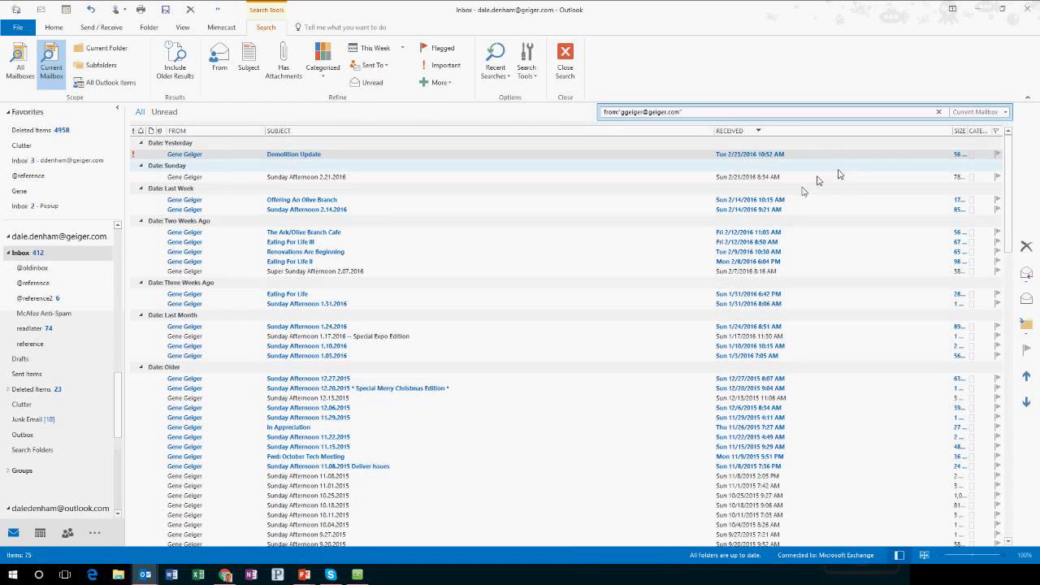
pyautogui.tripleClick(702, 116)
pyautogui.write('gene')
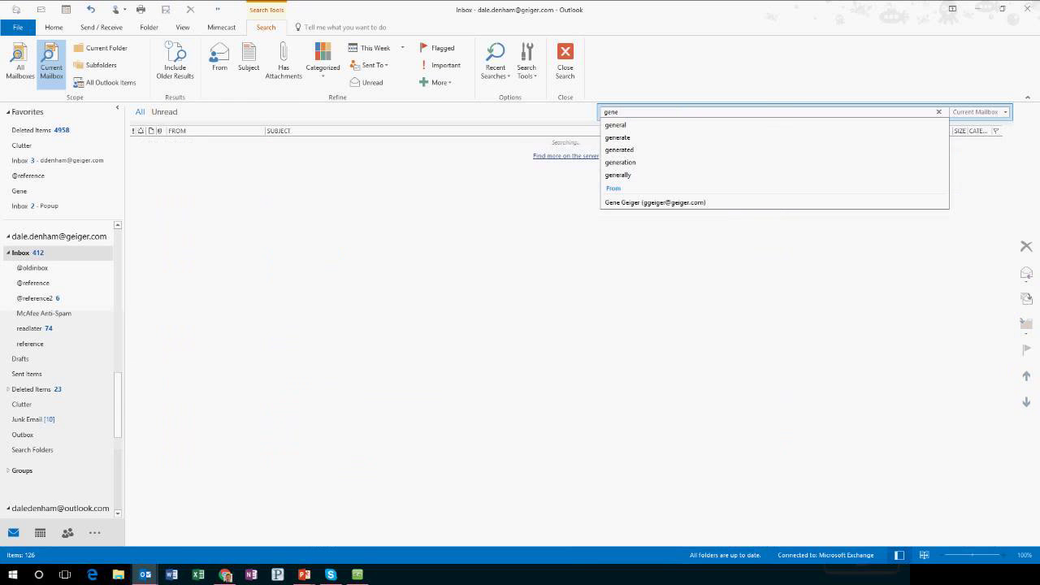
pyautogui.doubleClick(610, 112)
pyautogui.click(209, 69)
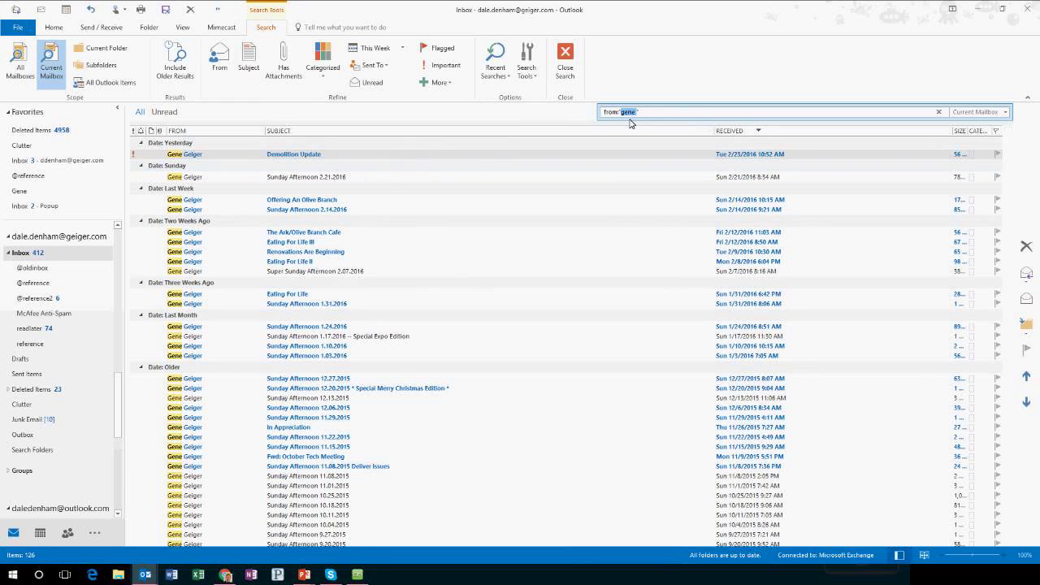
# Search the mailbox for messages with "ppai" in the subject that have attachments.
pyautogui.hotkey('ctrl', 'a')
pyautogui.press('BackSpace')
pyautogui.write('ppai')
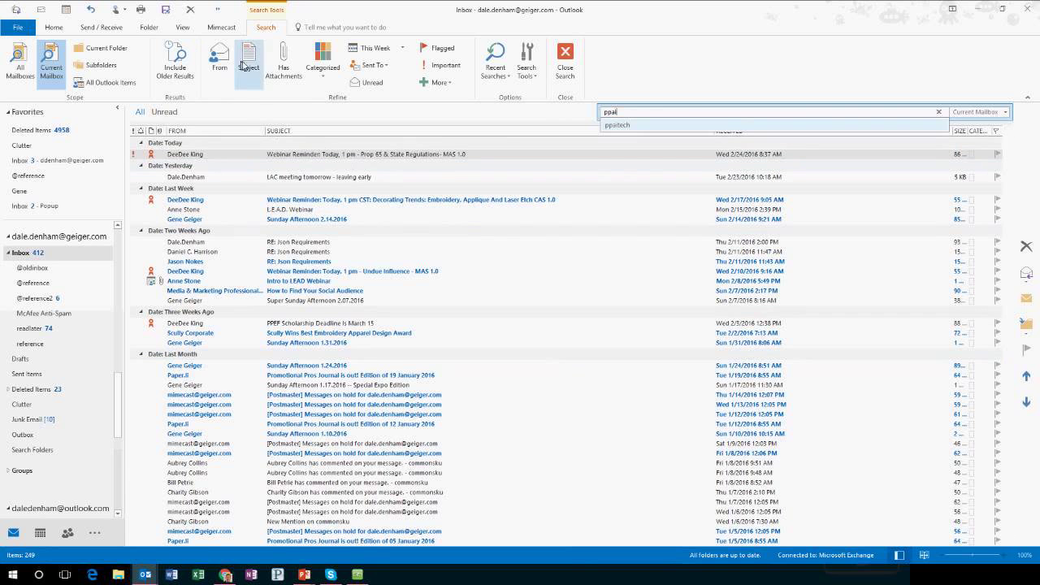
pyautogui.moveTo(600, 114); pyautogui.dragTo(612, 113)
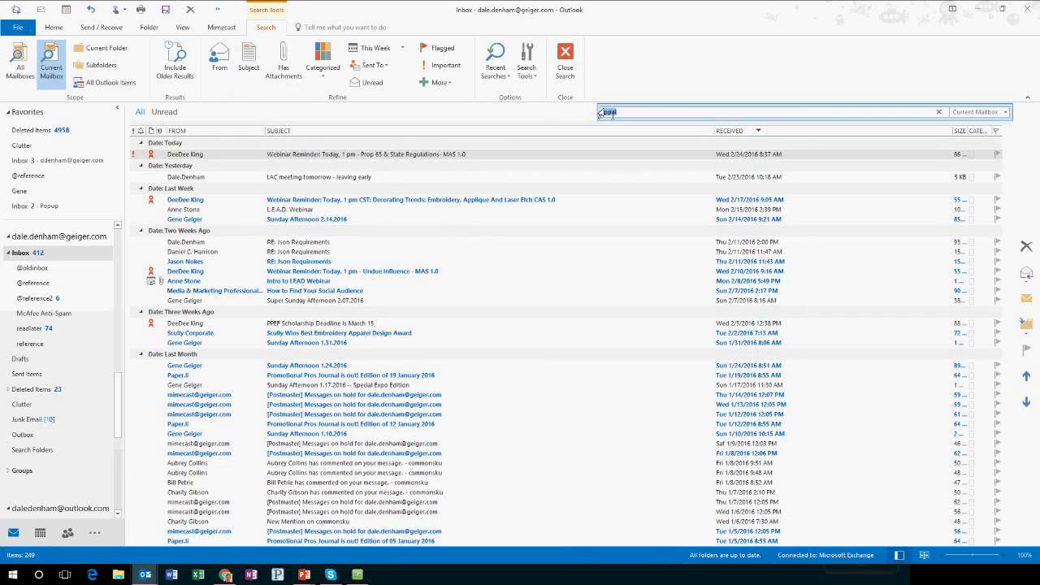
pyautogui.click(249, 61)
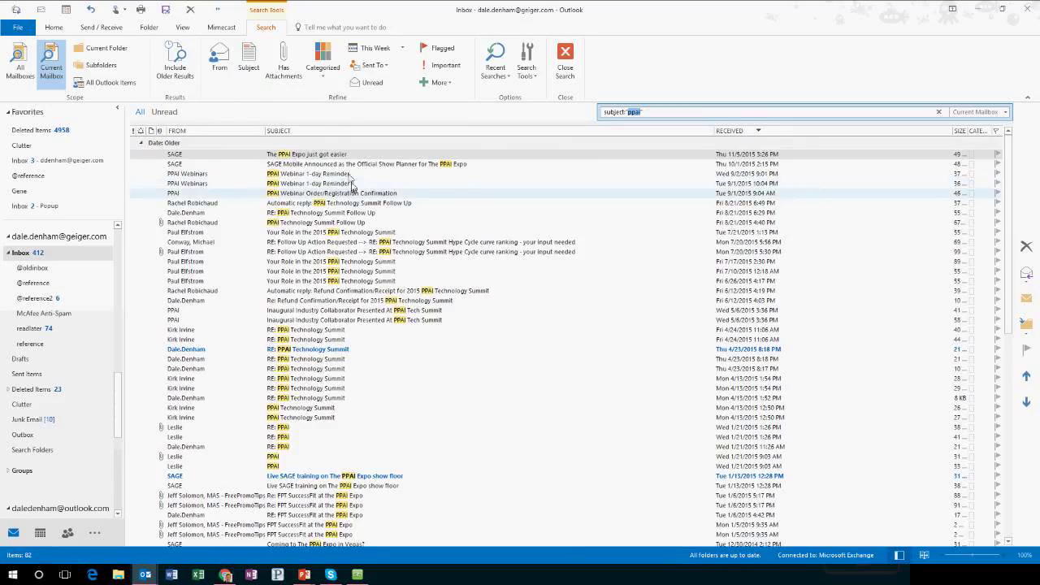
pyautogui.click(283, 56)
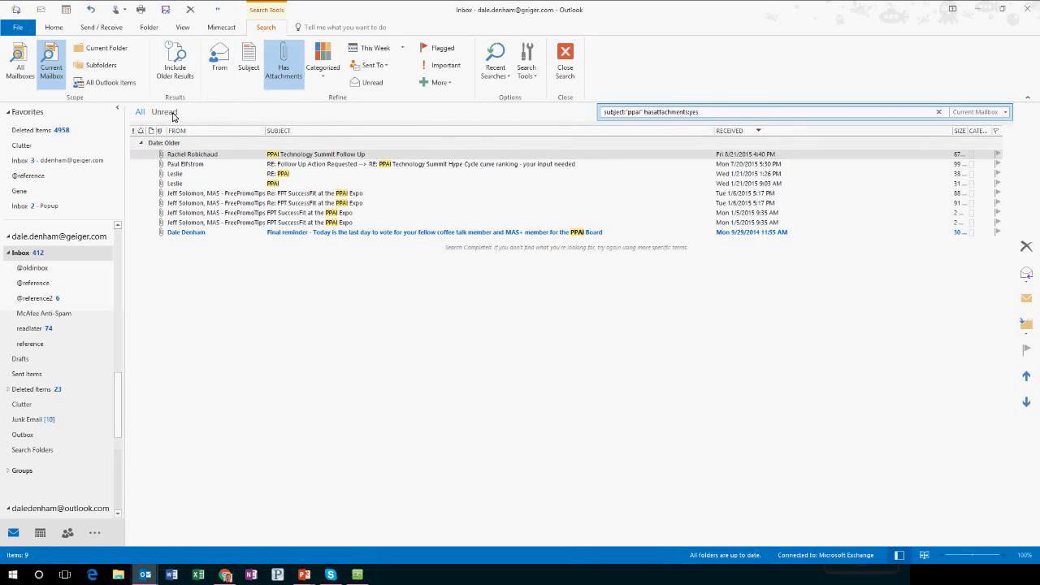
# Return to the full inbox and sort its messages by subject.
pyautogui.click(32, 256)
pyautogui.click(622, 112)
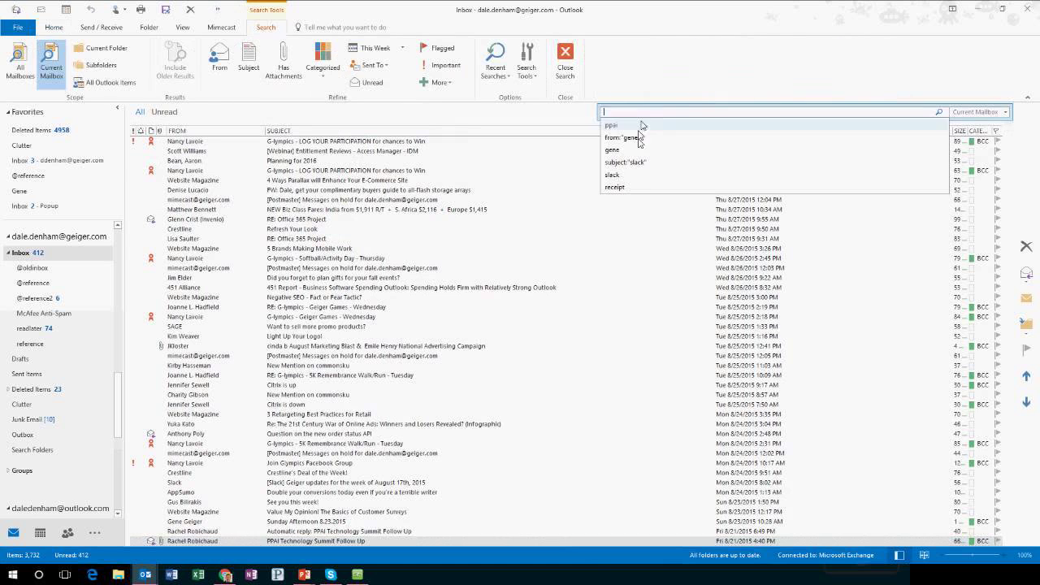
pyautogui.click(543, 132)
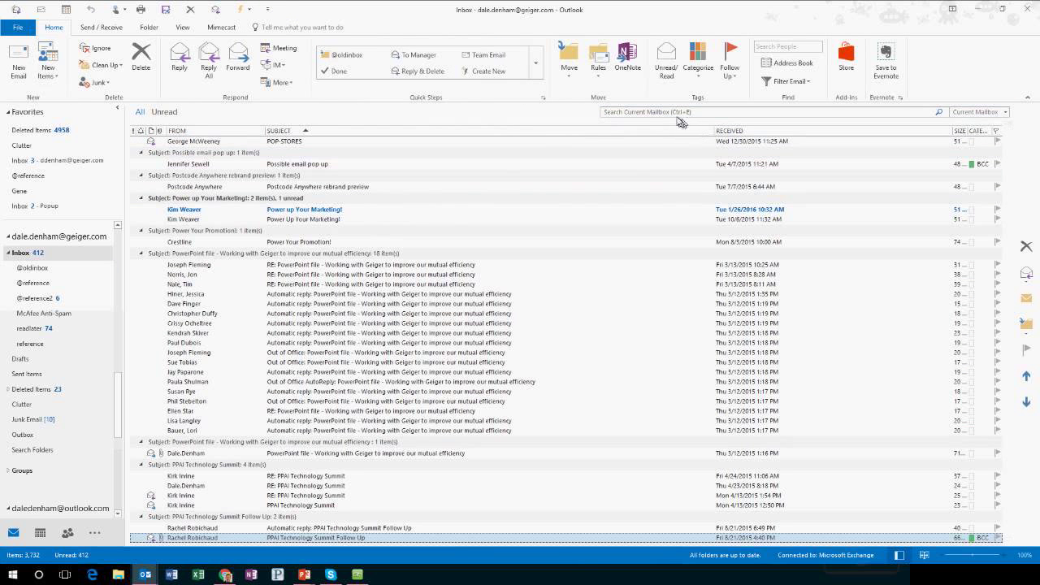
# Search the current mailbox for a sender's last name.
pyautogui.click(629, 112)
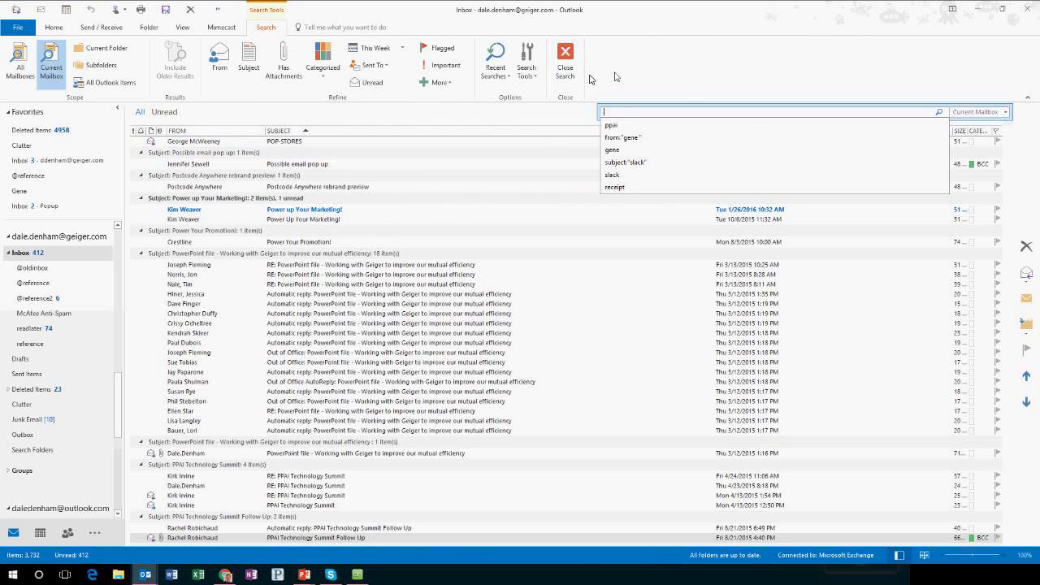
pyautogui.click(262, 33)
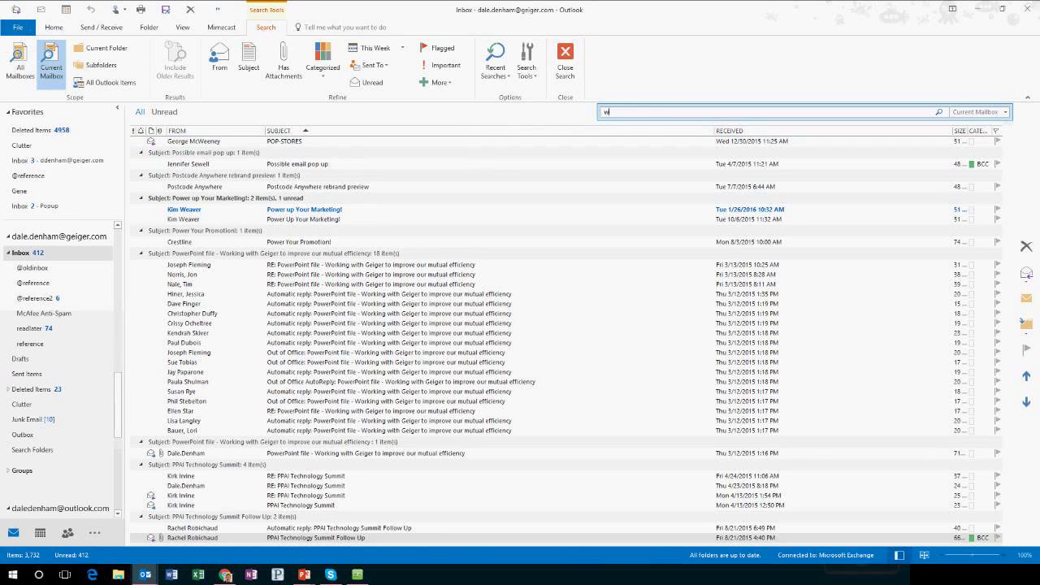
pyautogui.write('er')
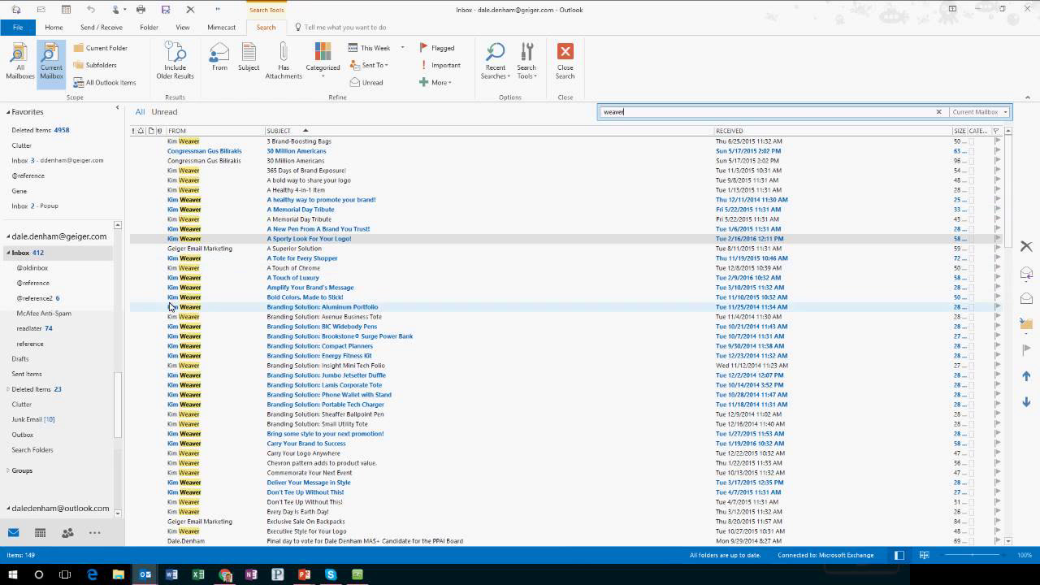
pyautogui.click(62, 286)
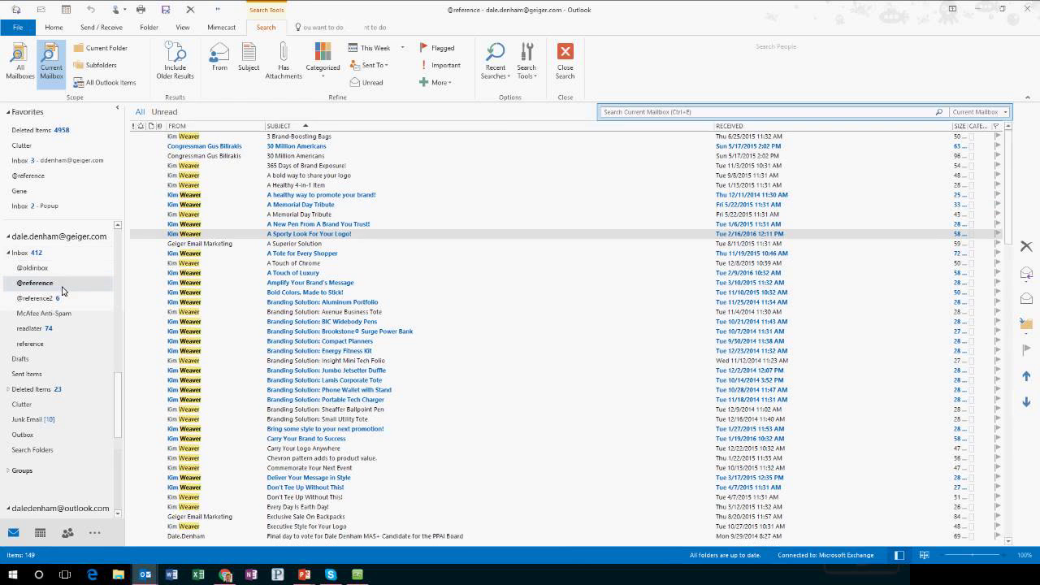
pyautogui.click(57, 297)
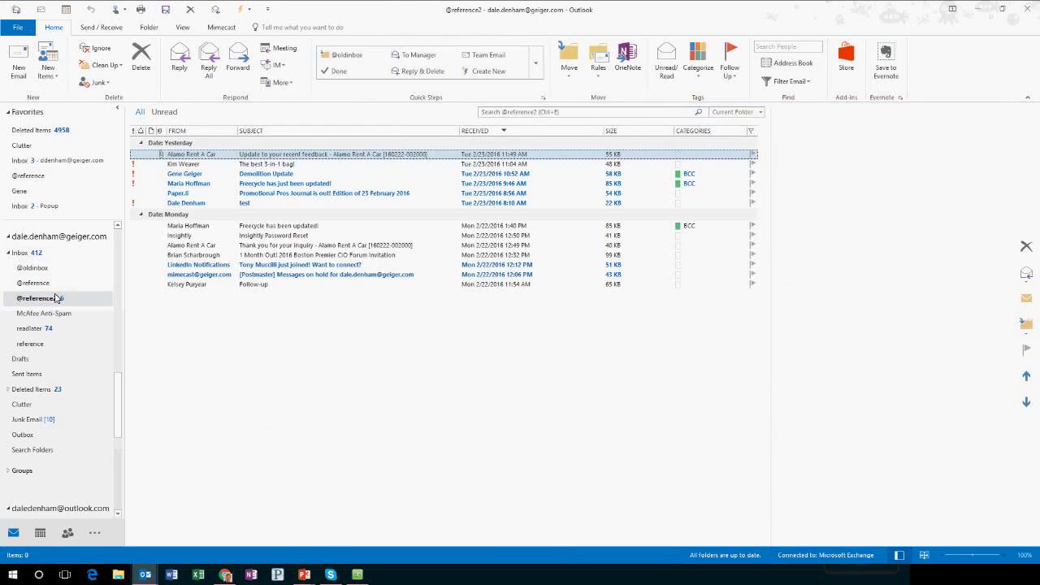
pyautogui.click(7, 28)
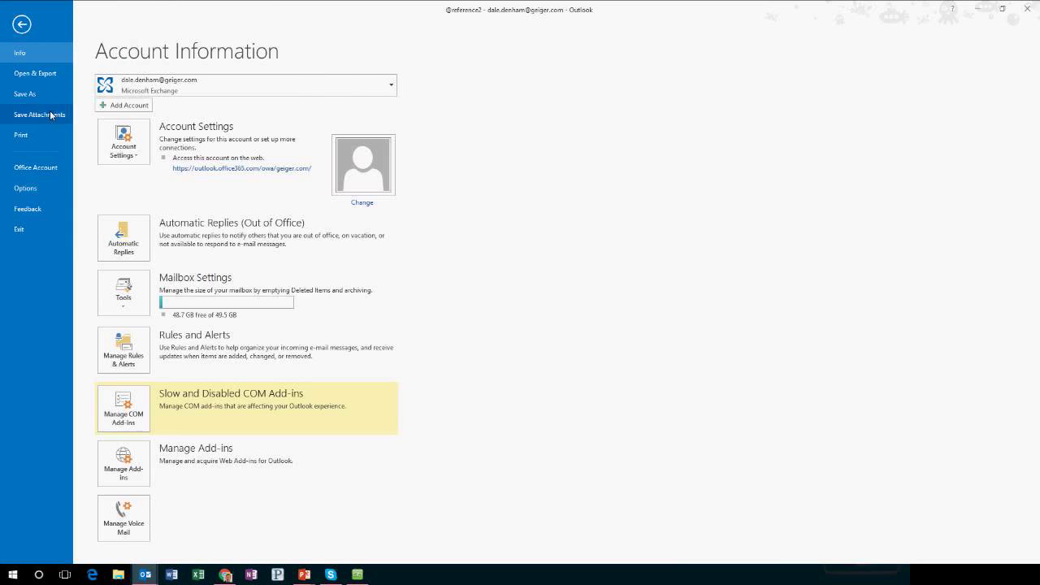
pyautogui.click(23, 30)
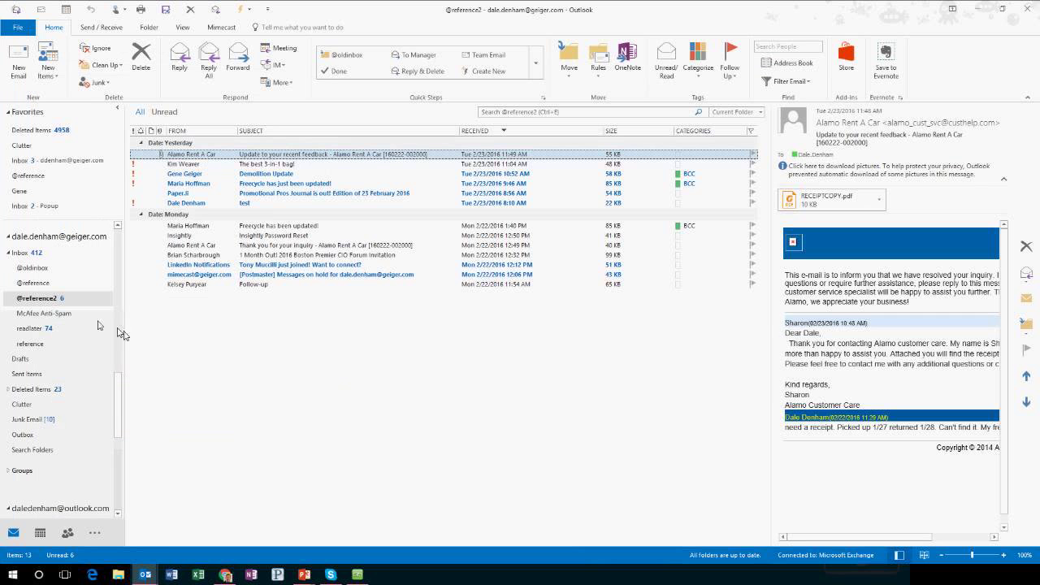
pyautogui.rightClick(52, 302)
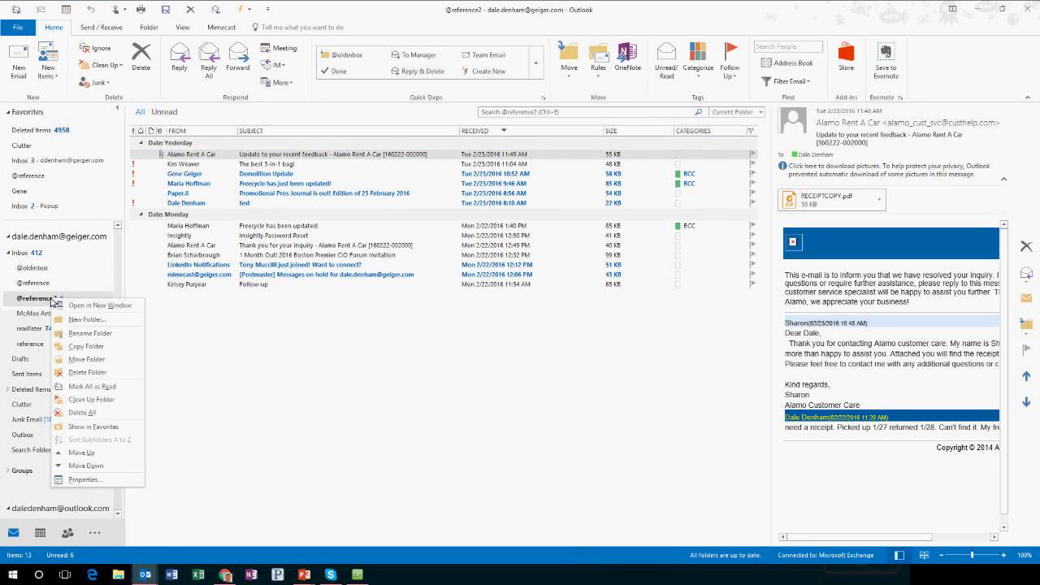
pyautogui.press('Escape')
pyautogui.click(548, 112)
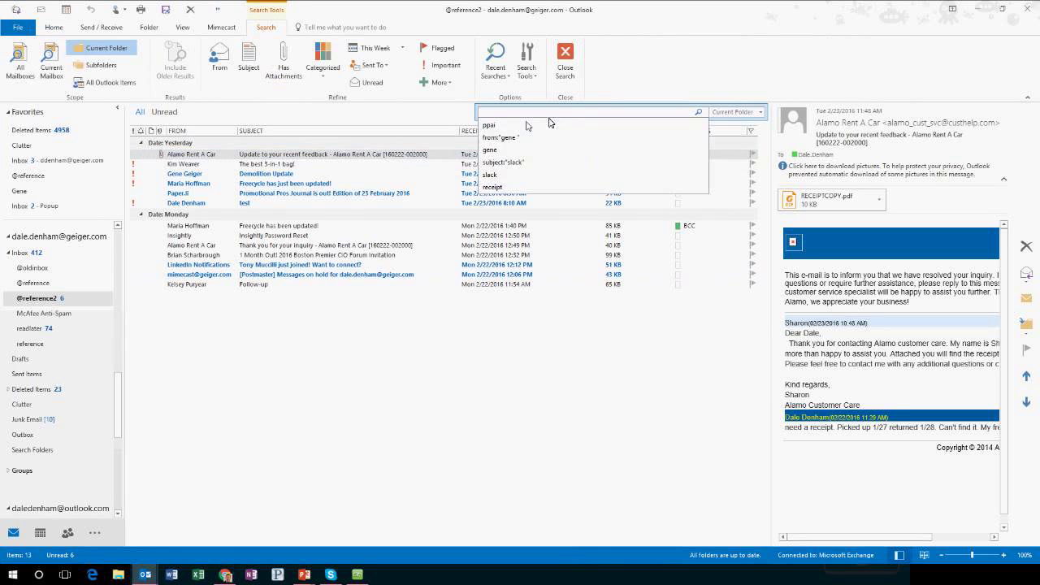
pyautogui.click(19, 253)
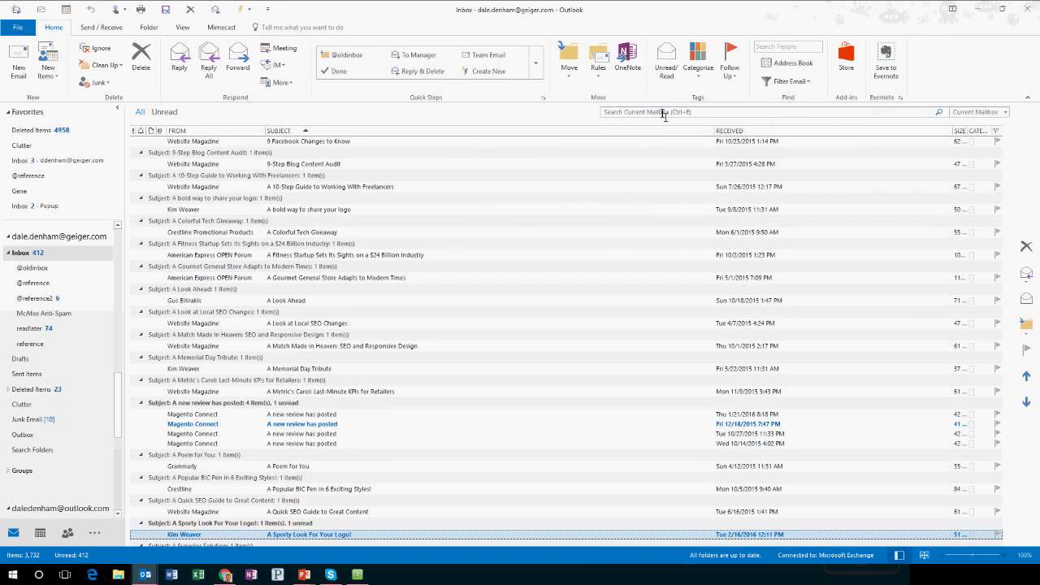
# Search the current mailbox for ppai, restricting the matches to the subject and, in a fresh search, to the sender.
pyautogui.click(664, 113)
pyautogui.write('ppa')
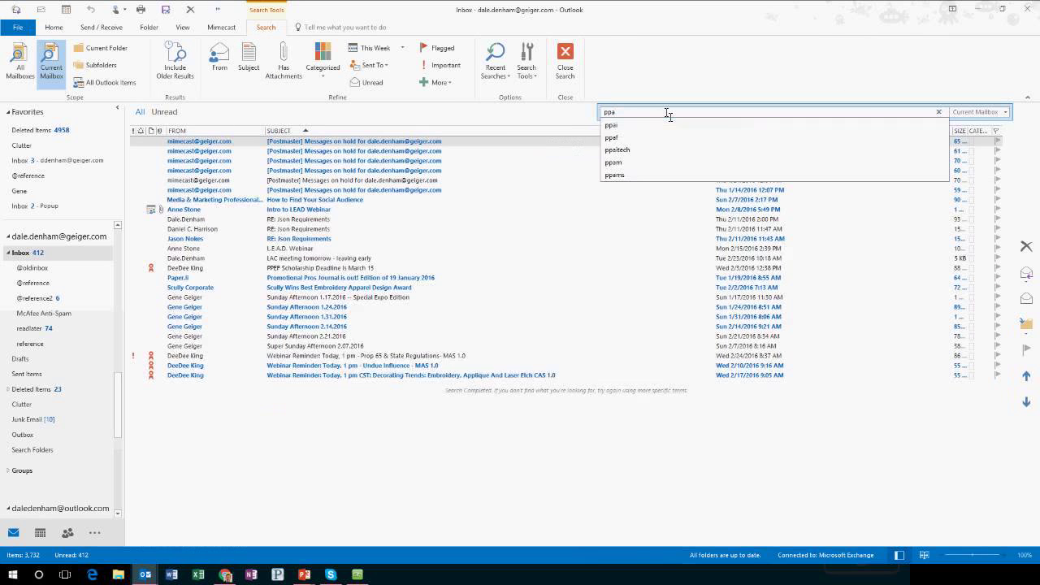
pyautogui.press('Return')
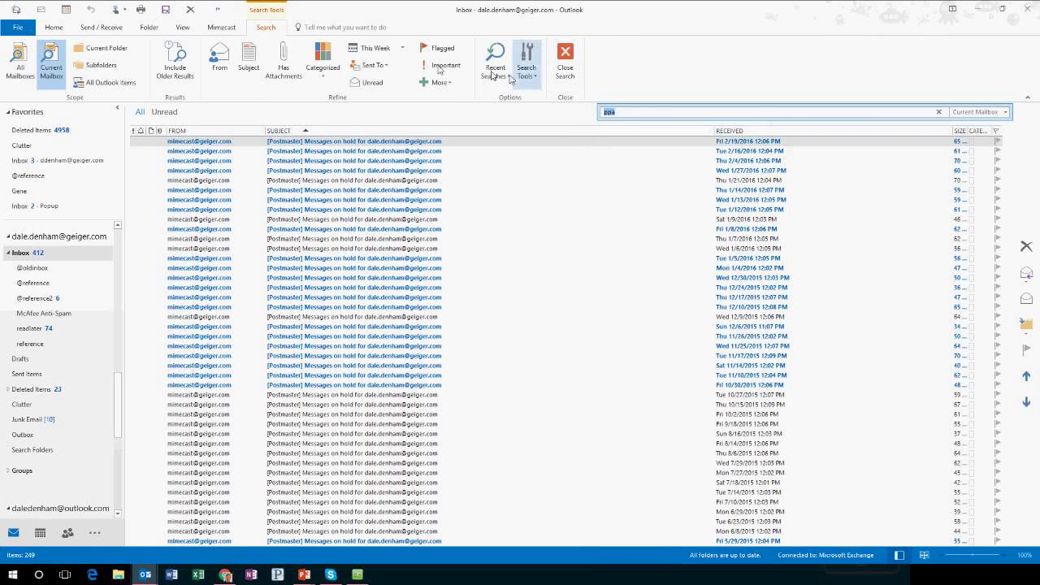
pyautogui.click(245, 71)
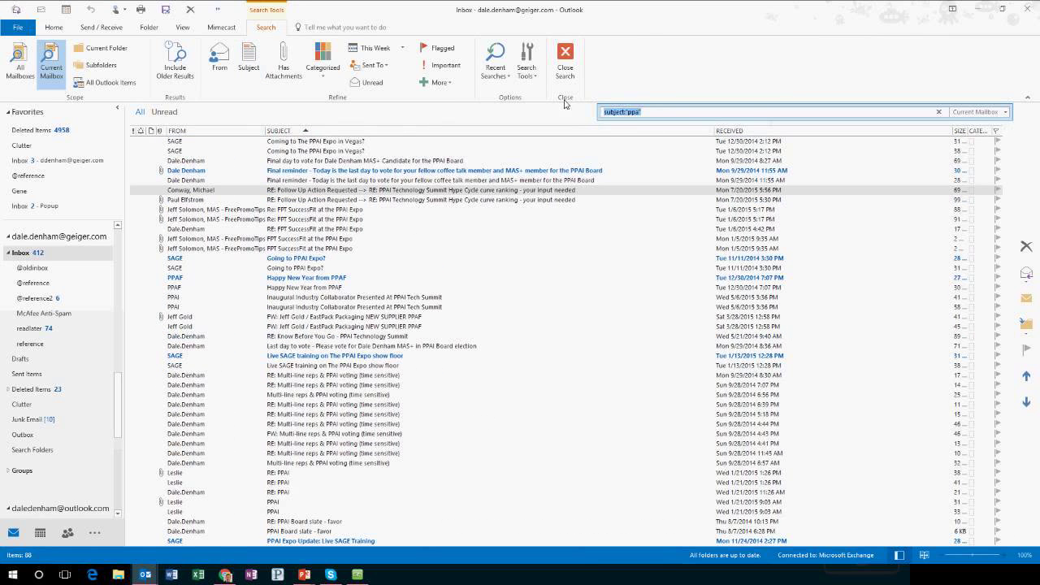
pyautogui.write('ppai')
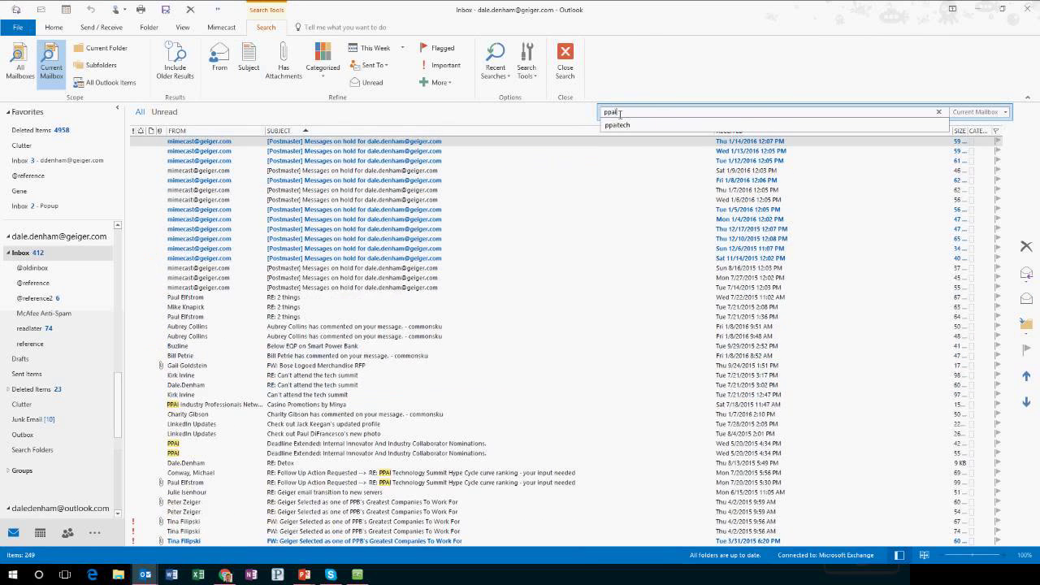
pyautogui.click(221, 65)
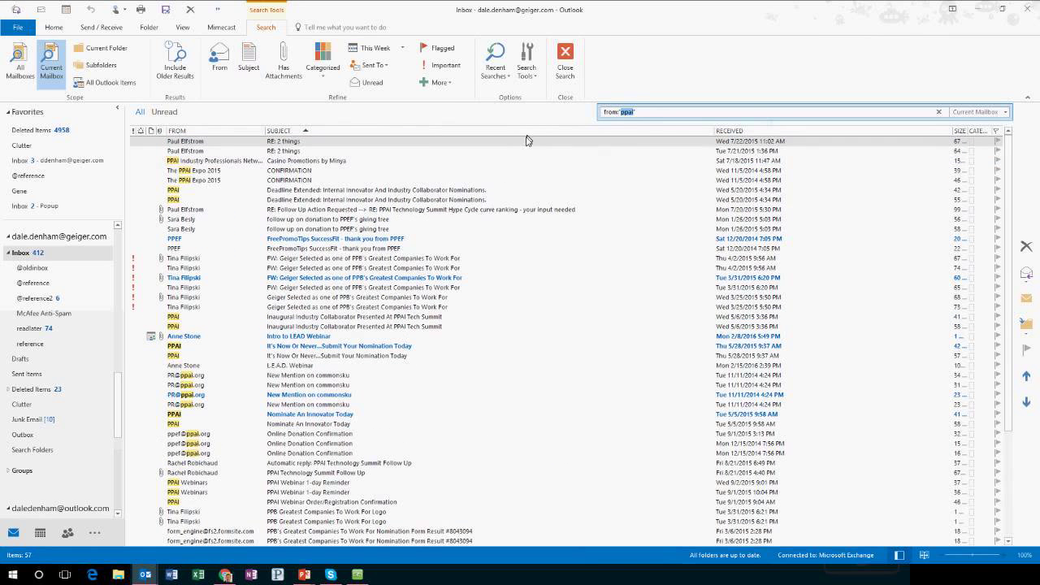
# Replace the sender search with the term from, limiting the received date to this week and finally to today.
pyautogui.click(672, 118)
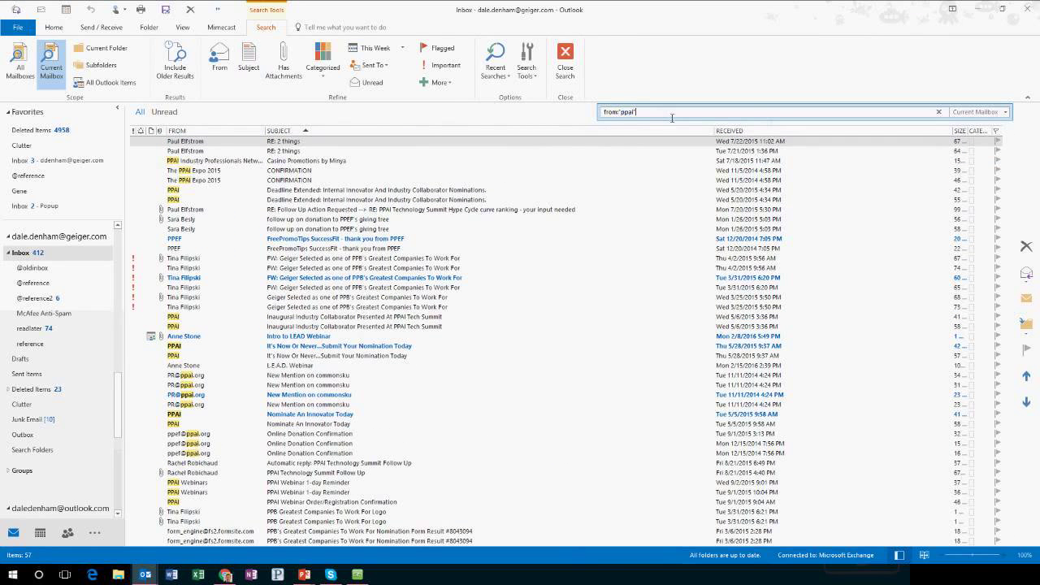
pyautogui.rightClick(621, 112)
pyautogui.click(608, 118)
pyautogui.write('from')
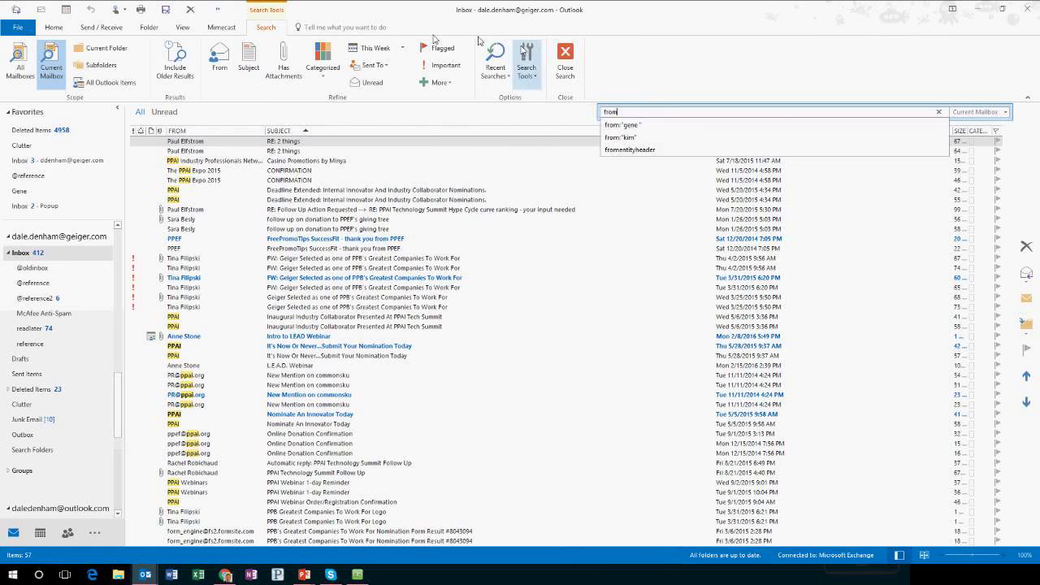
pyautogui.click(375, 48)
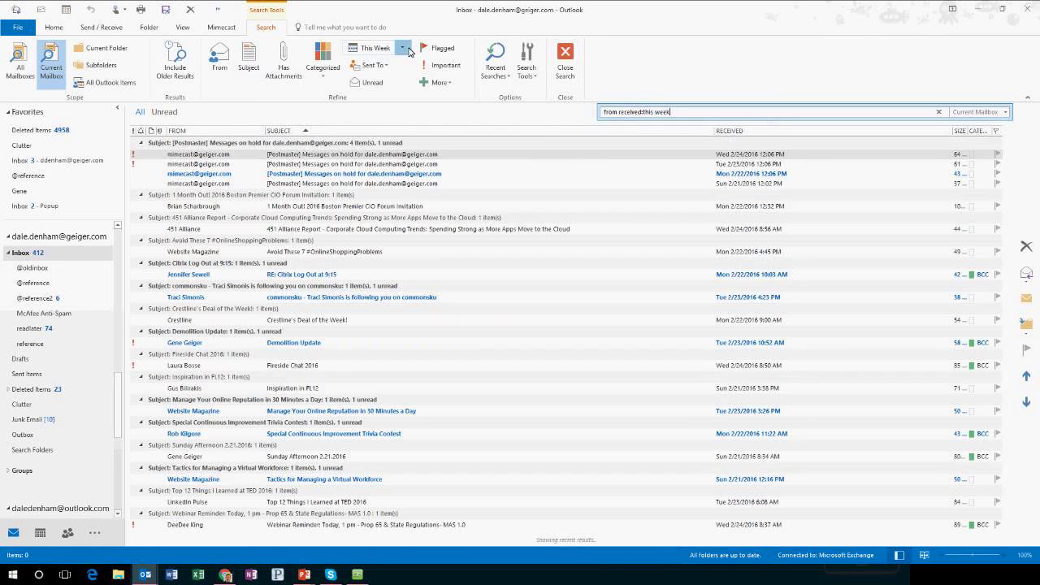
pyautogui.click(408, 48)
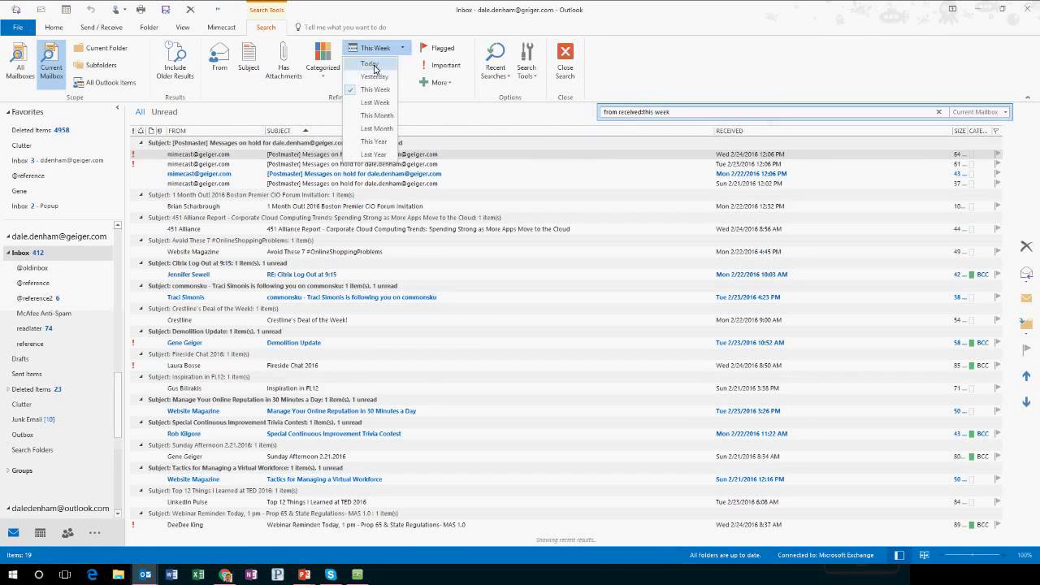
pyautogui.click(373, 65)
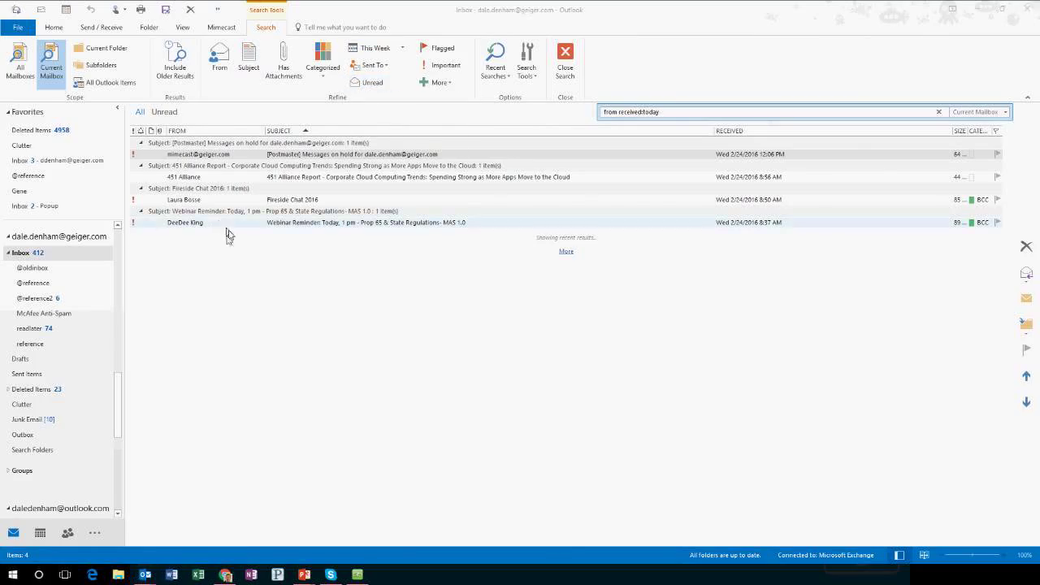
# Check the Searching Toolbar slide in the presentation, return to Outlook and show the full inbox without the search.
pyautogui.hotkey('alt', 'Tab')
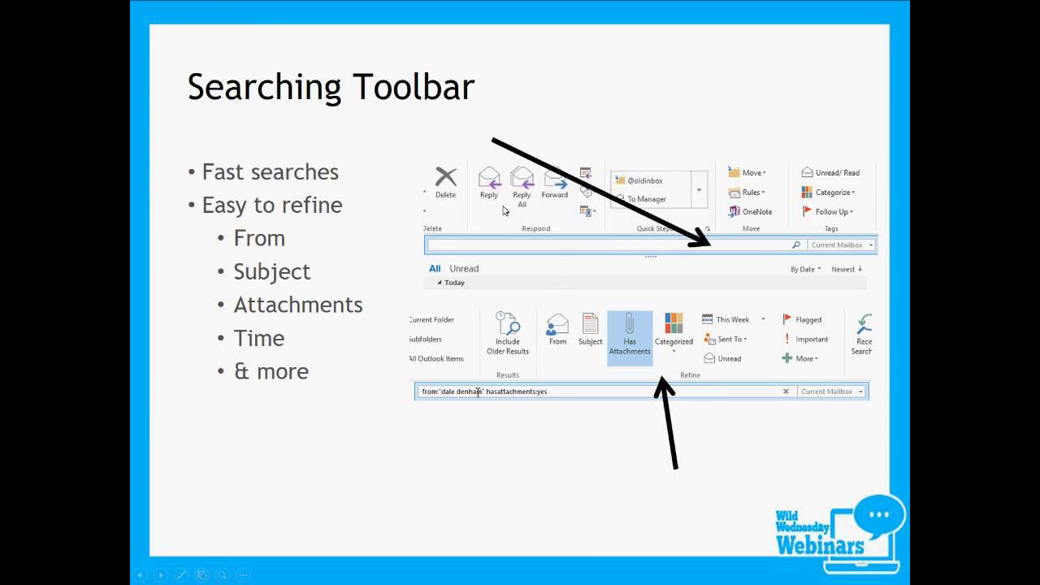
pyautogui.hotkey('alt', 'Tab')
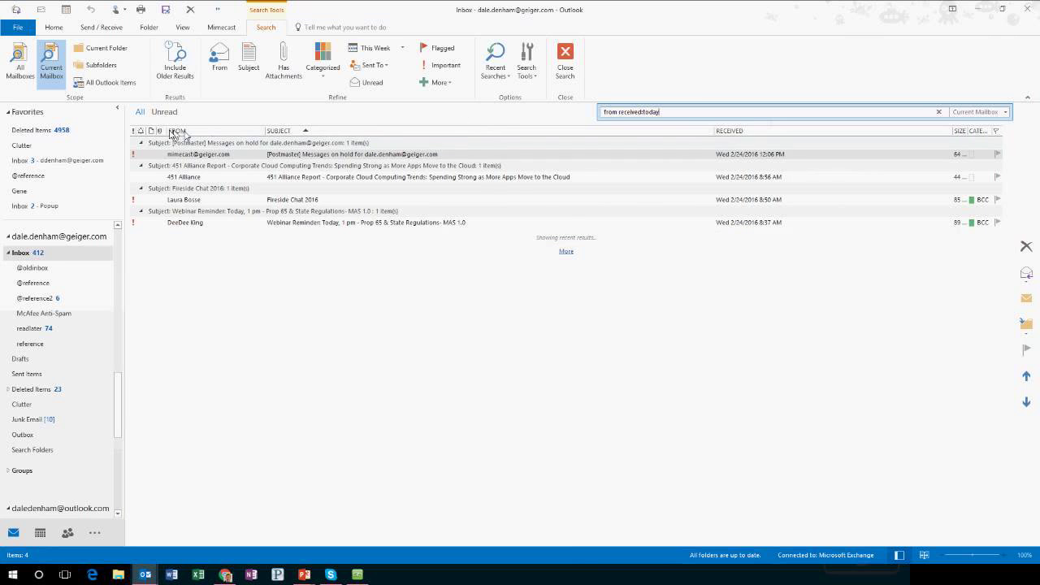
pyautogui.click(55, 256)
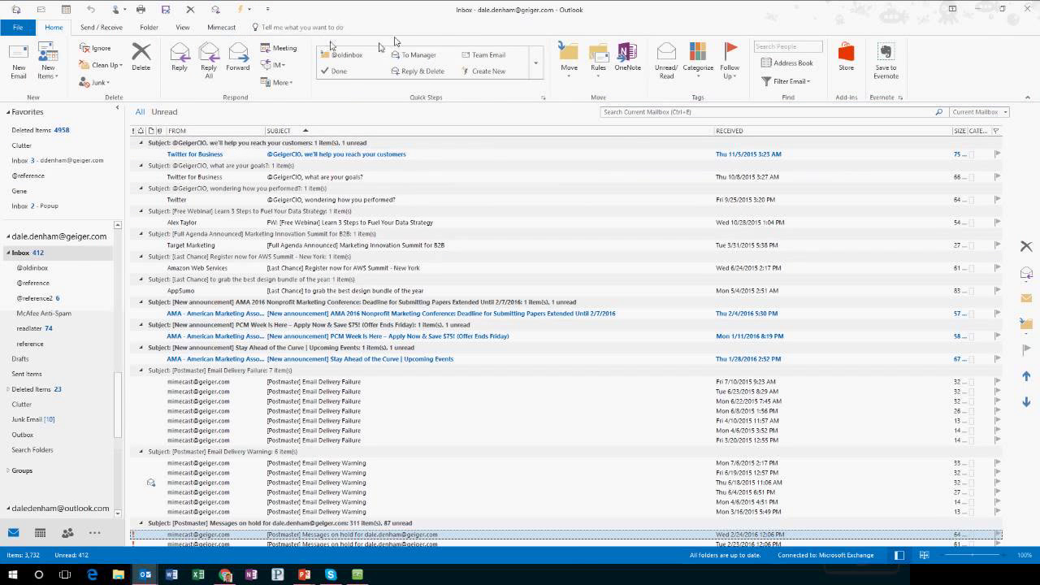
# Look at the mailbox's recent search suggestions, switch to the presentation and advance to the Create a Group slide.
pyautogui.click(653, 115)
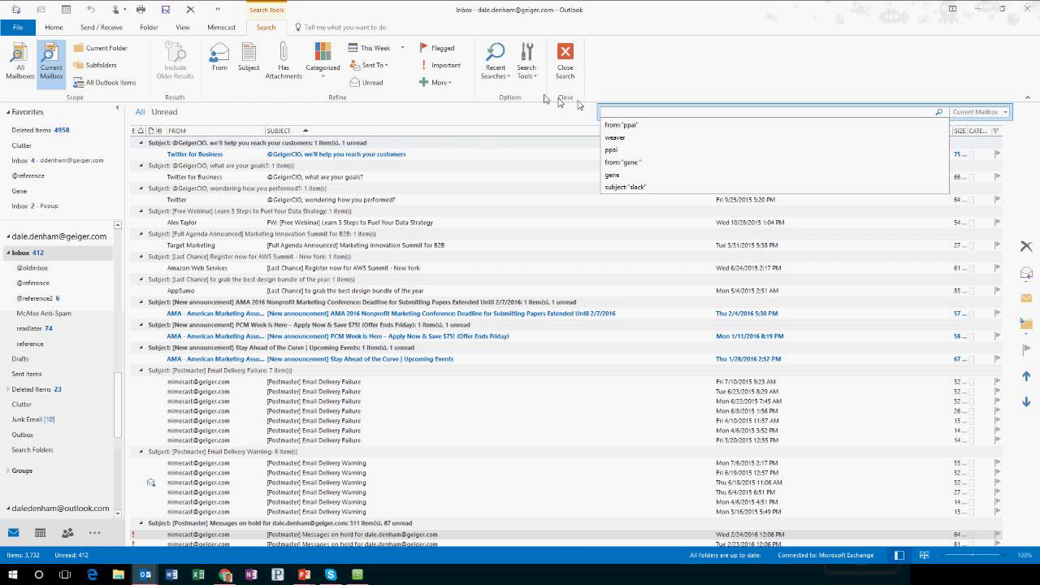
pyautogui.click(614, 84)
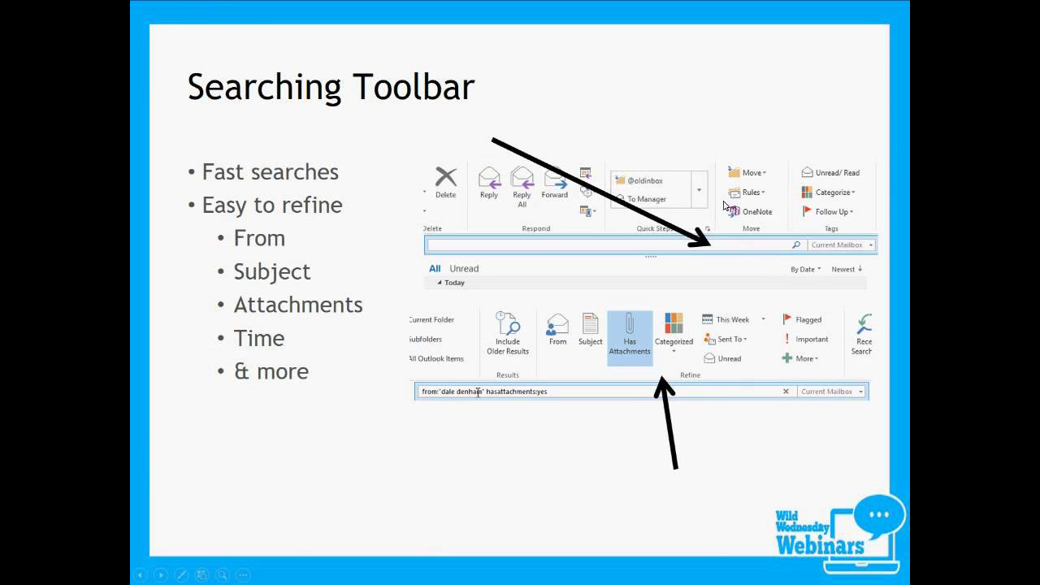
pyautogui.click(533, 243)
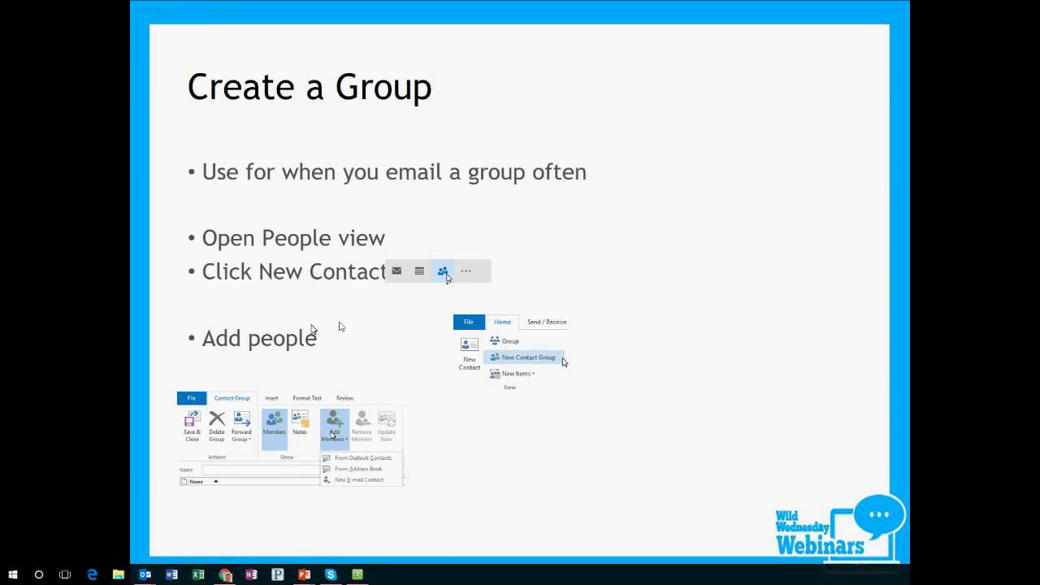
# Switch to Outlook, show the contacts list, and open the Create Group dialog and cancel it.
pyautogui.click(145, 575)
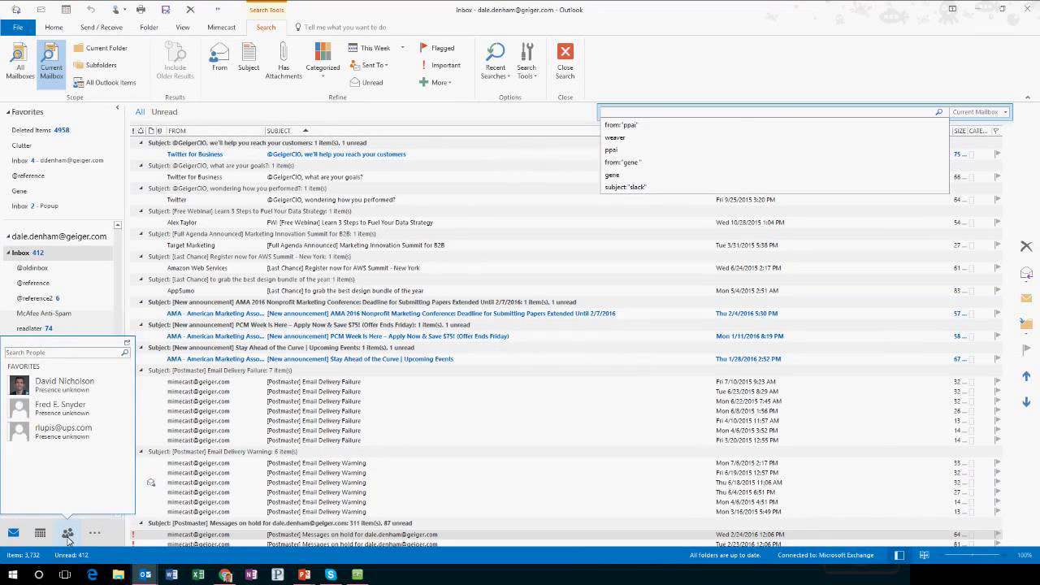
pyautogui.click(69, 540)
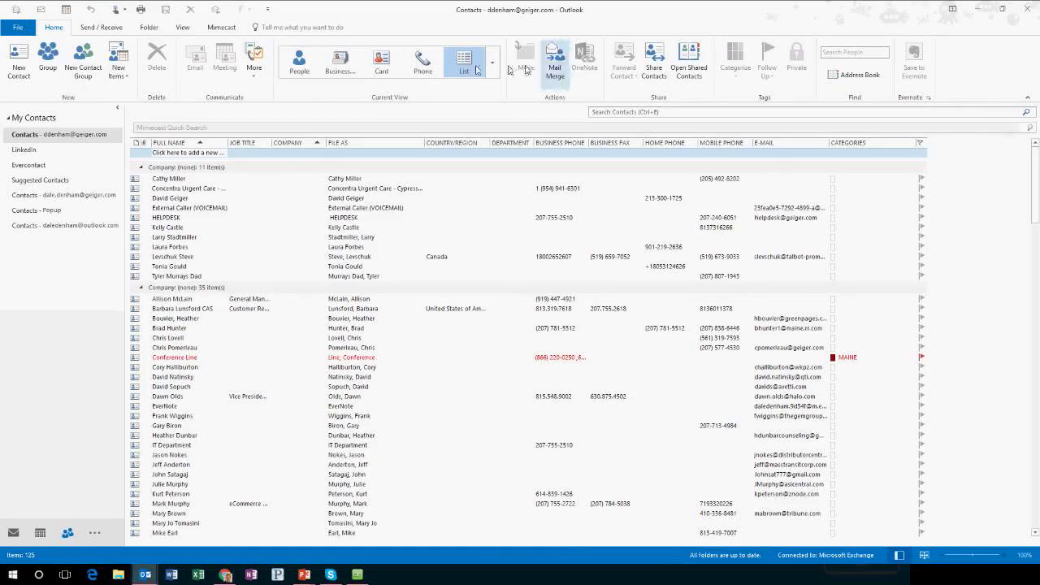
pyautogui.click(55, 63)
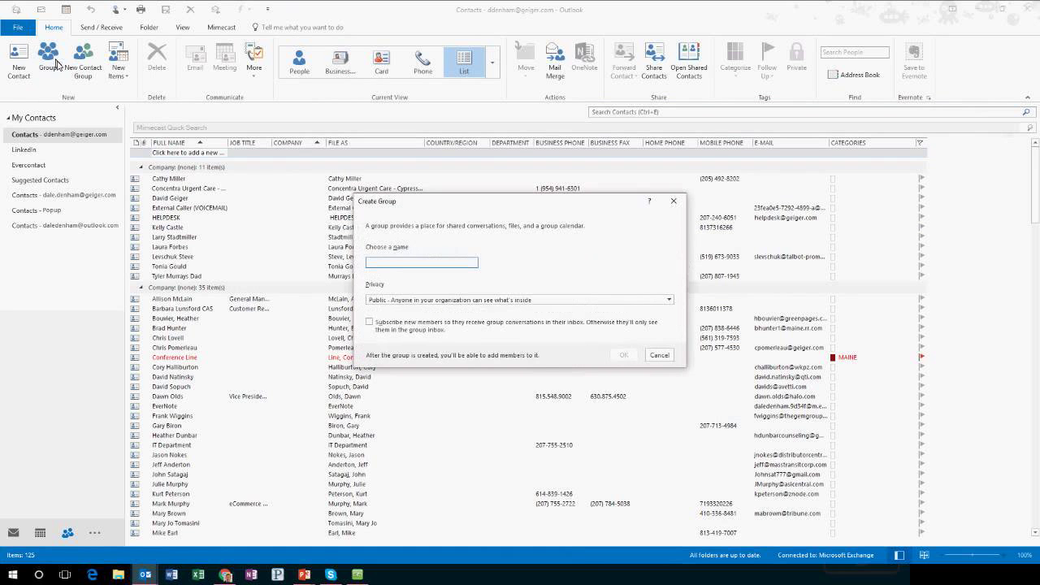
pyautogui.press('Escape')
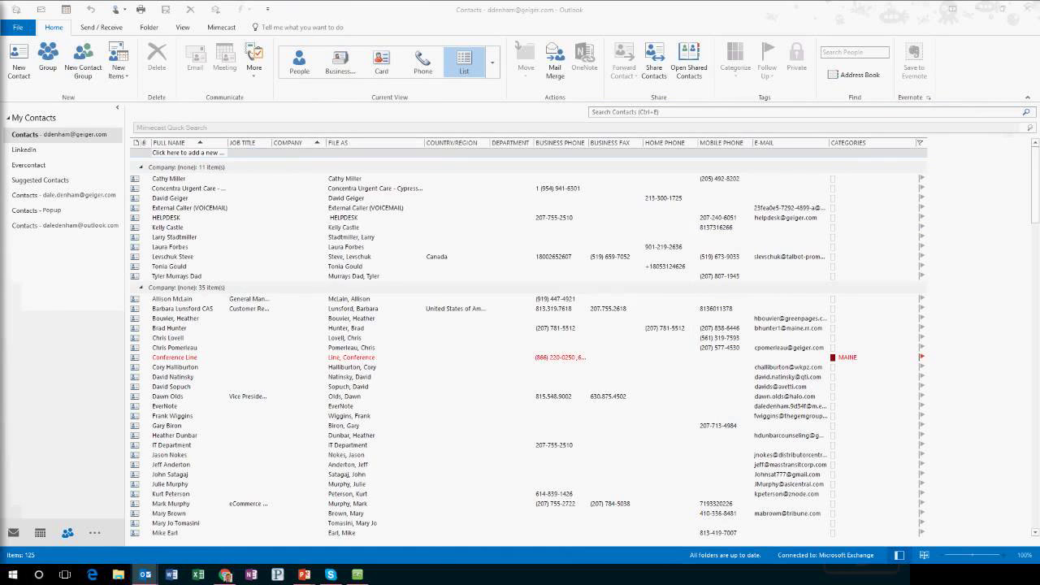
# Start a new contact group and begin adding members from the Outlook contacts.
pyautogui.moveTo(0, 73); pyautogui.dragTo(695, 31)
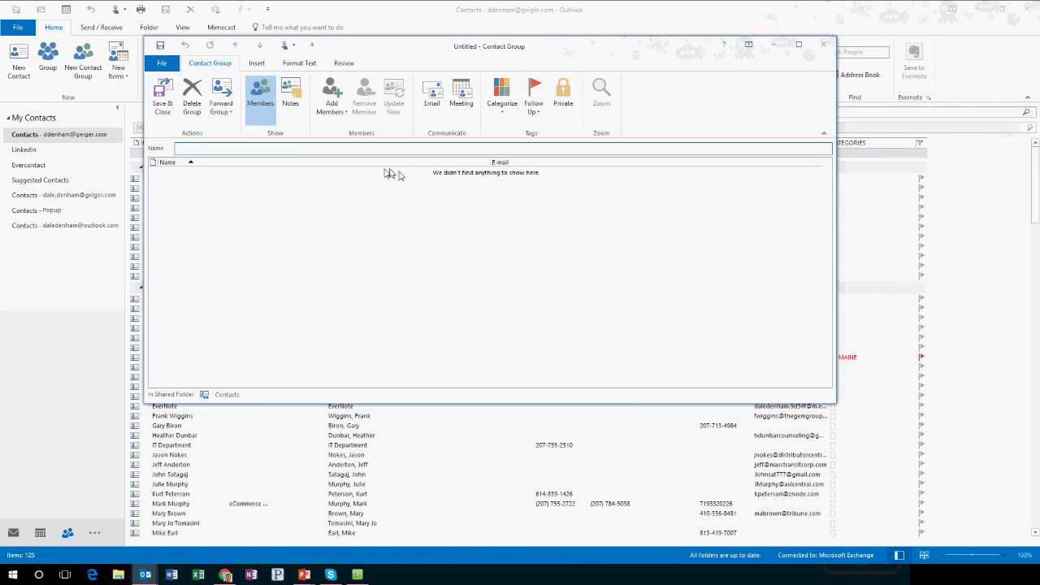
pyautogui.click(336, 100)
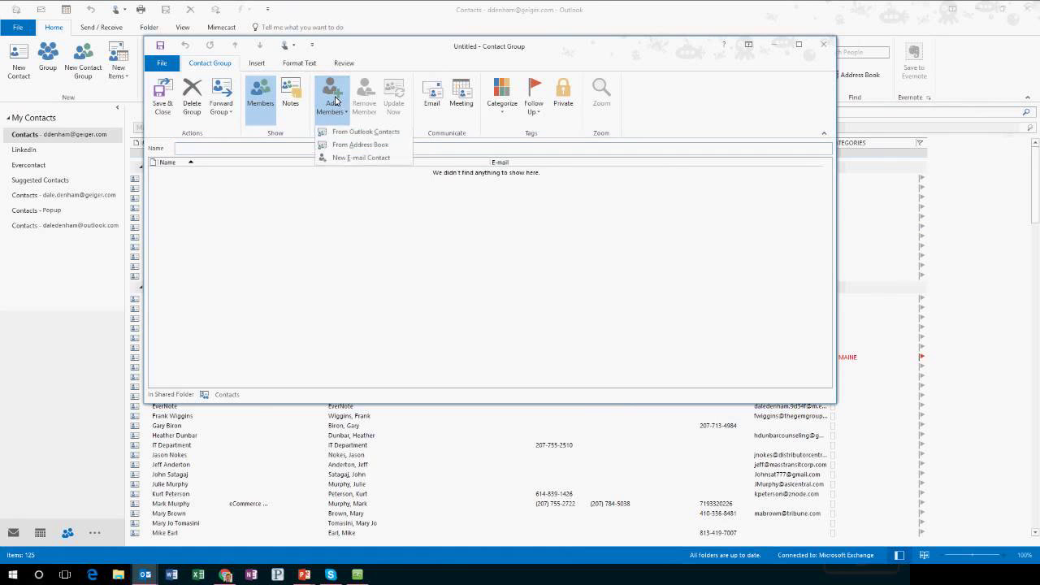
pyautogui.click(364, 135)
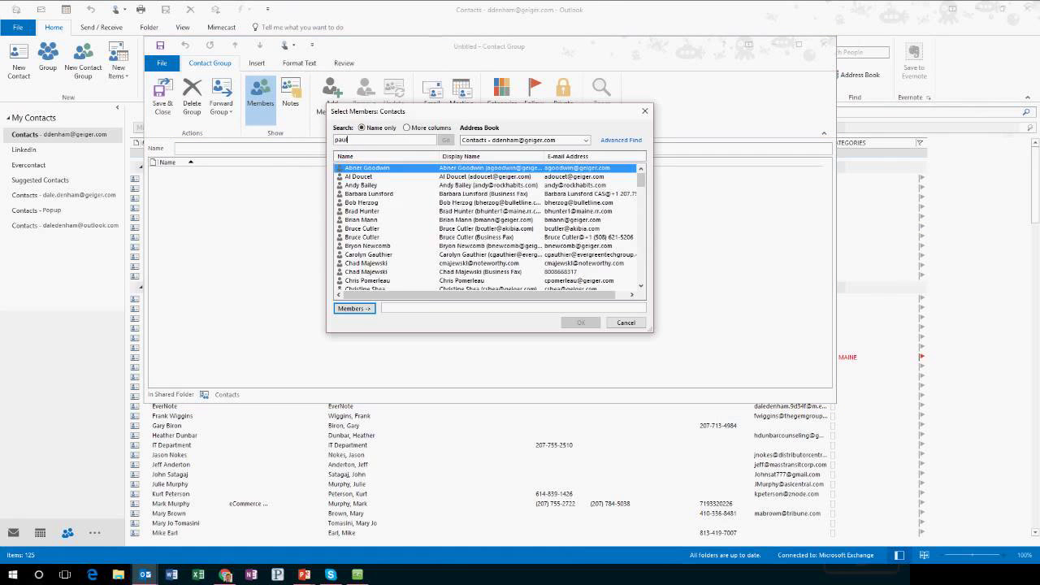
# Browse the contacts address book and select the vgm.com and alphabroder.com e-mail contacts as group members.
pyautogui.click(514, 141)
pyautogui.click(514, 143)
pyautogui.scroll(-2, 380, 244)
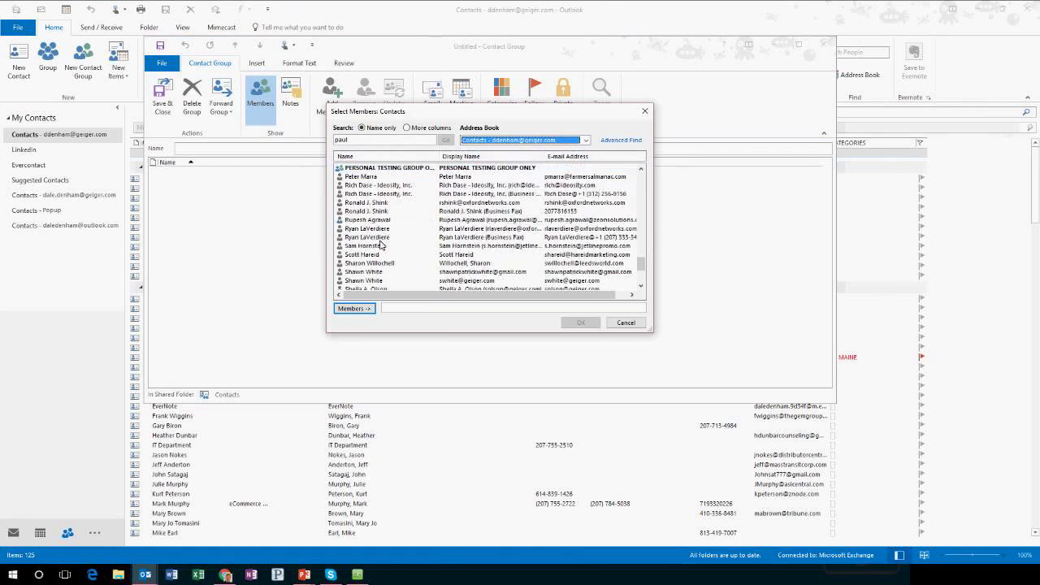
pyautogui.scroll(3, 381, 244)
pyautogui.scroll(1, 394, 199)
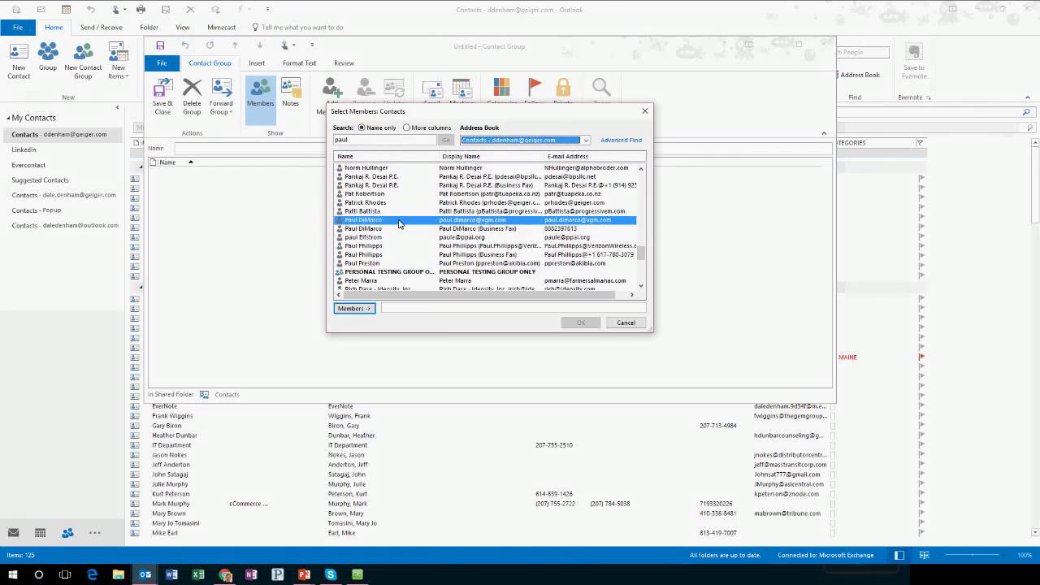
pyautogui.doubleClick(399, 220)
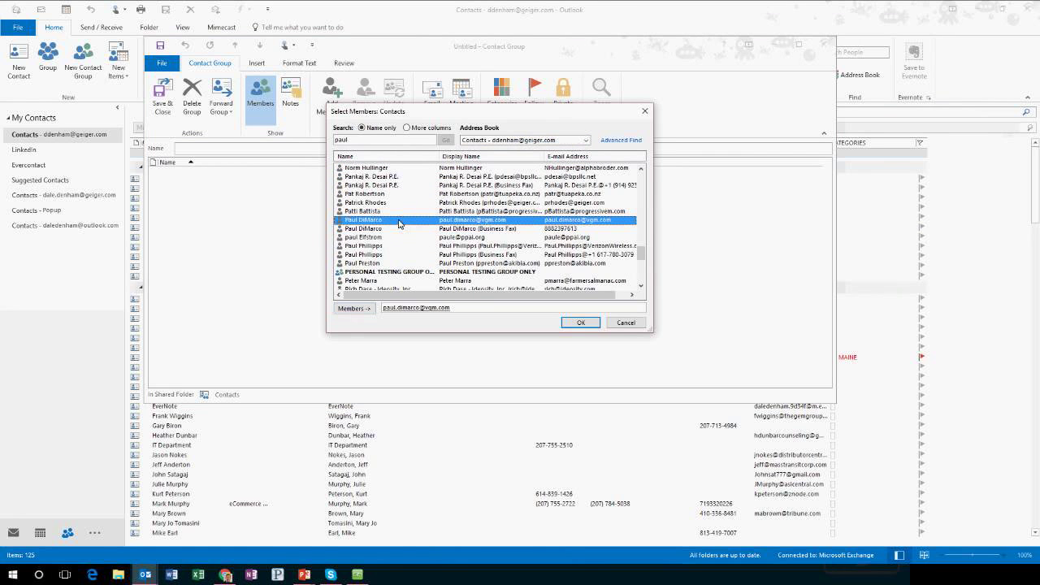
pyautogui.click(389, 177)
pyautogui.doubleClick(387, 168)
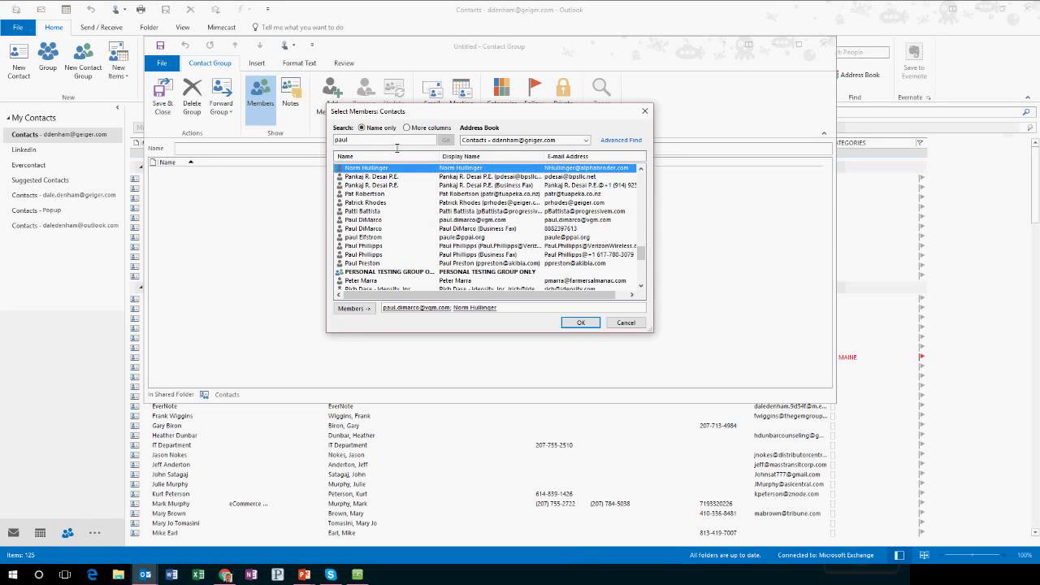
# Add the napco.com contact and a business-fax contact as members, and save the contact group under the name Demogroup.
pyautogui.write('kim')
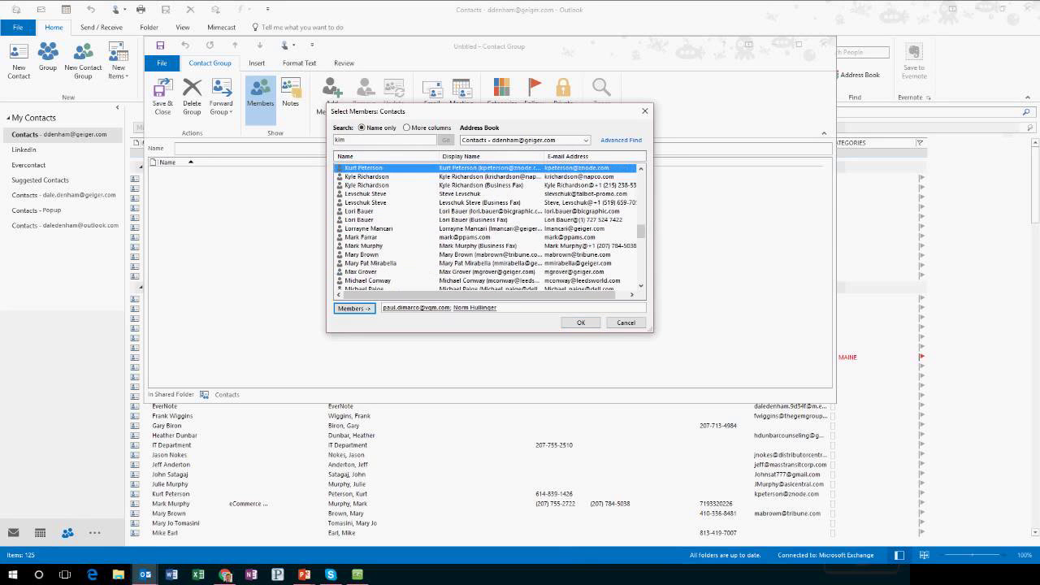
pyautogui.doubleClick(396, 177)
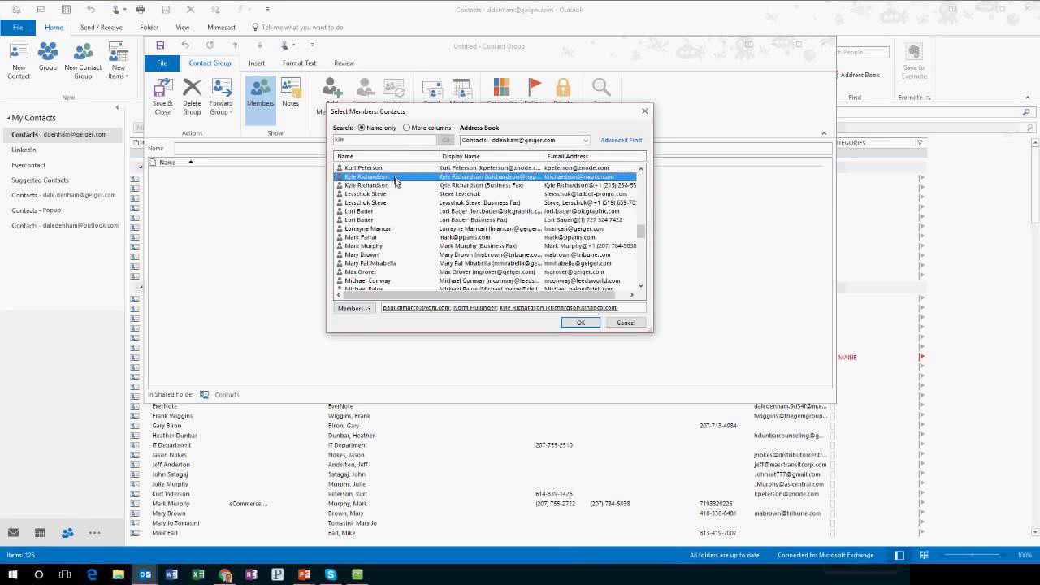
pyautogui.doubleClick(380, 221)
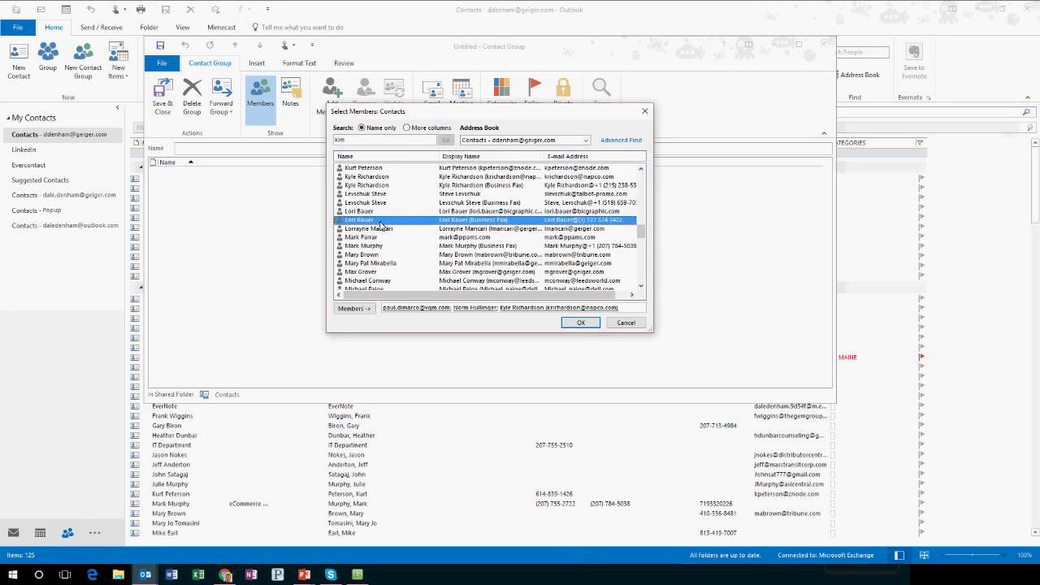
pyautogui.click(584, 327)
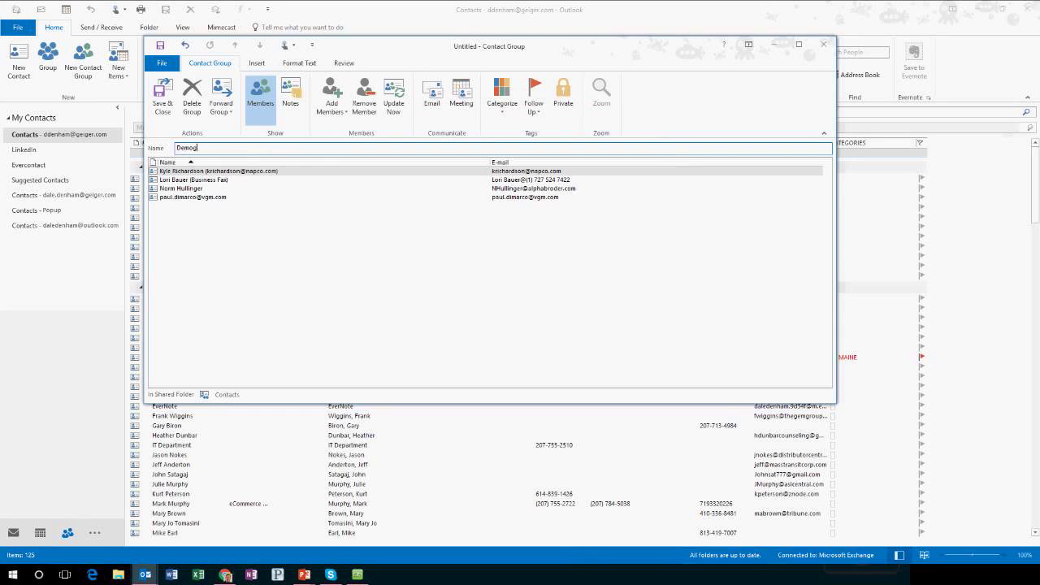
pyautogui.click(160, 92)
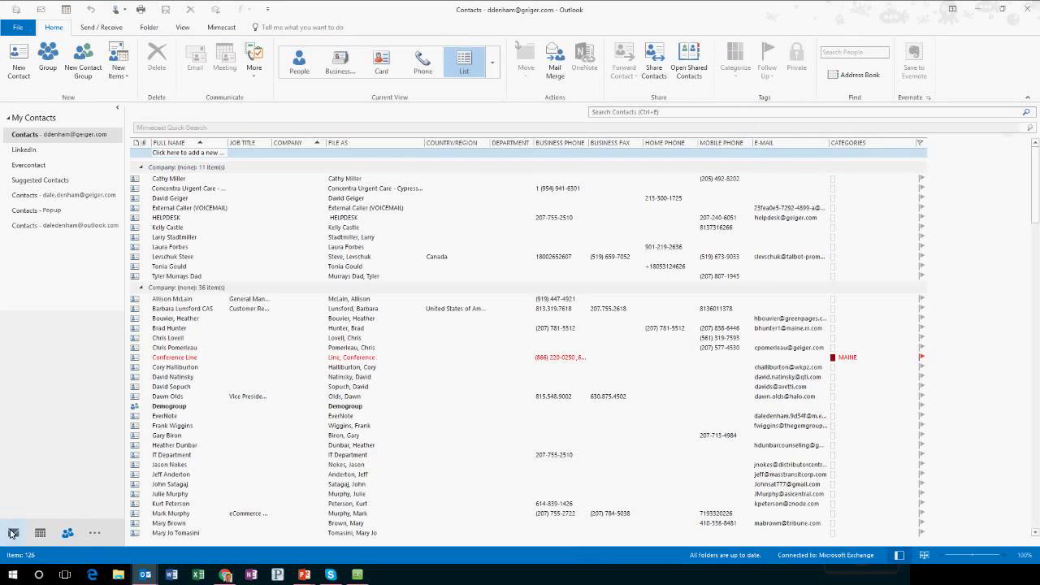
# Return to the mailbox, start a new e-mail, and address it to Demogroup.
pyautogui.click(13, 533)
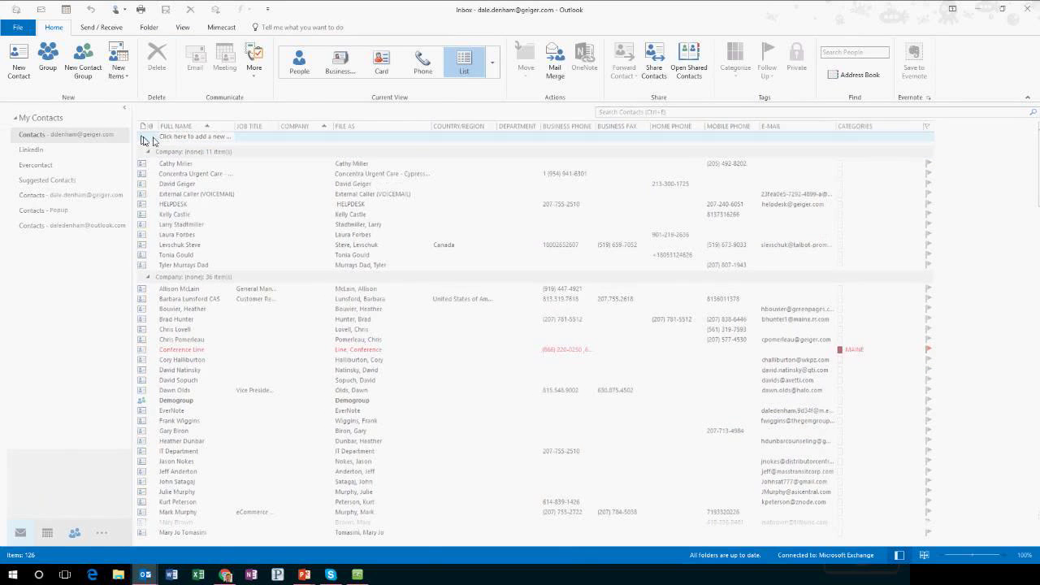
pyautogui.click(19, 72)
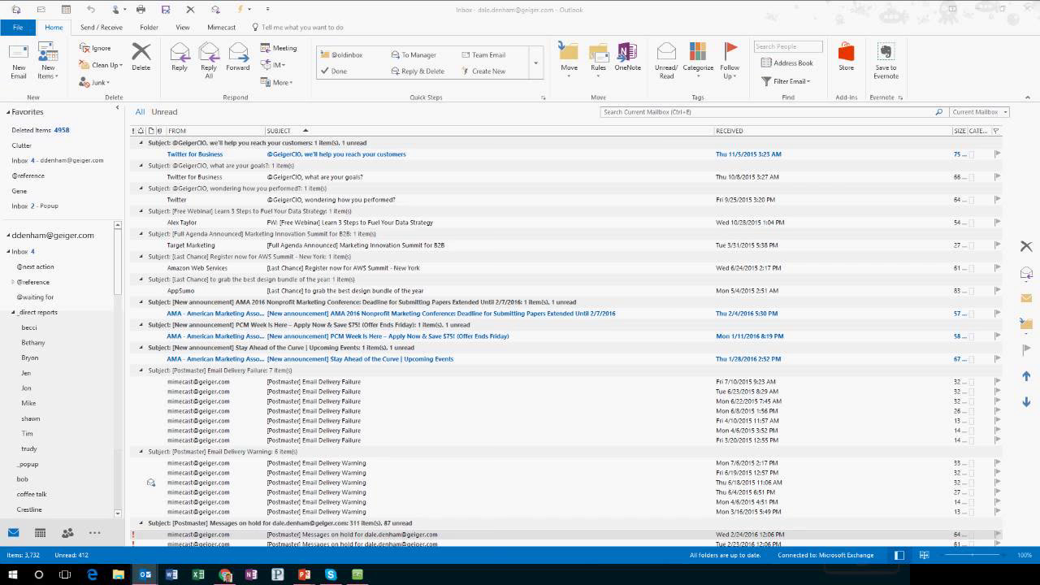
pyautogui.moveTo(2, 163); pyautogui.dragTo(513, 93)
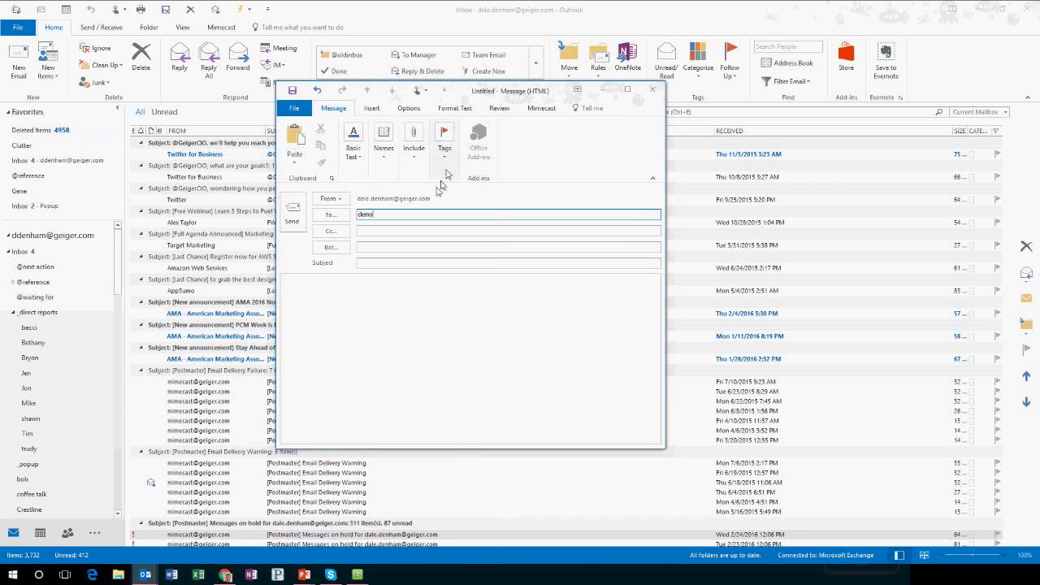
pyautogui.hotkey('ctrl', 'a')
pyautogui.press('Delete')
pyautogui.write('demo')
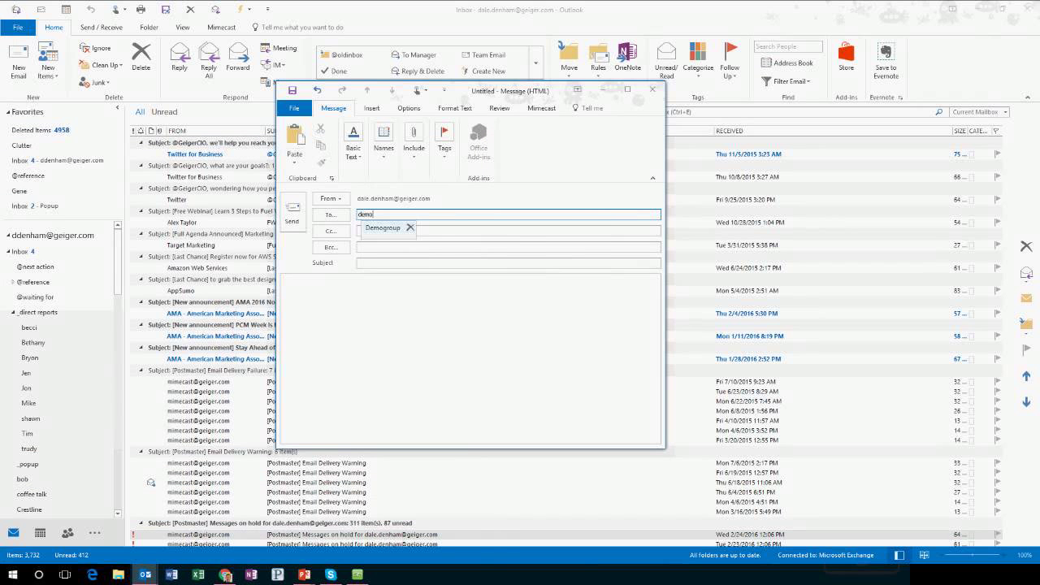
pyautogui.click(385, 228)
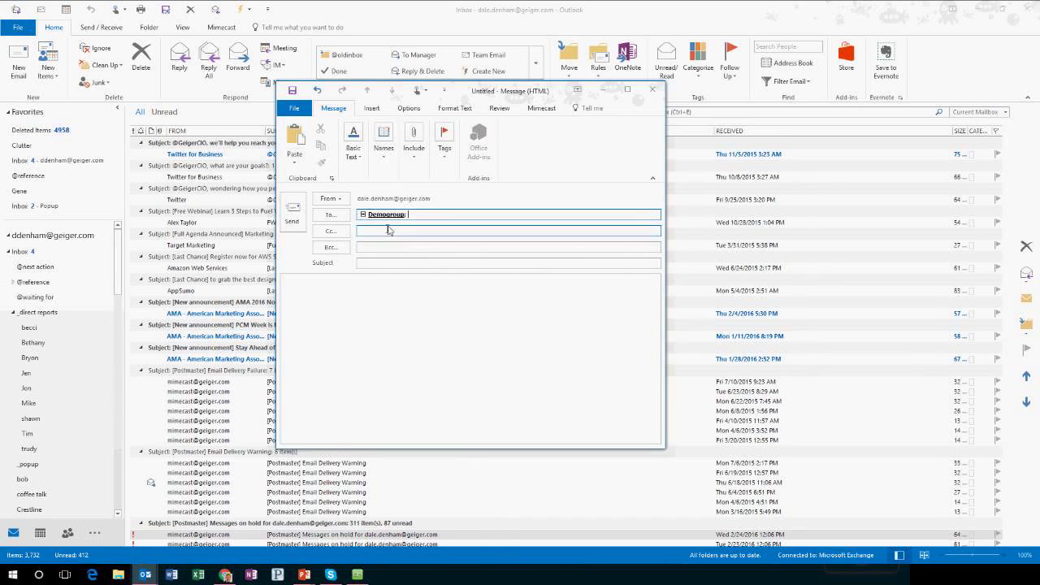
# Expand the Demogroup recipient into its individual members, and replace them with the collapsed Demogroup entry.
pyautogui.click(363, 214)
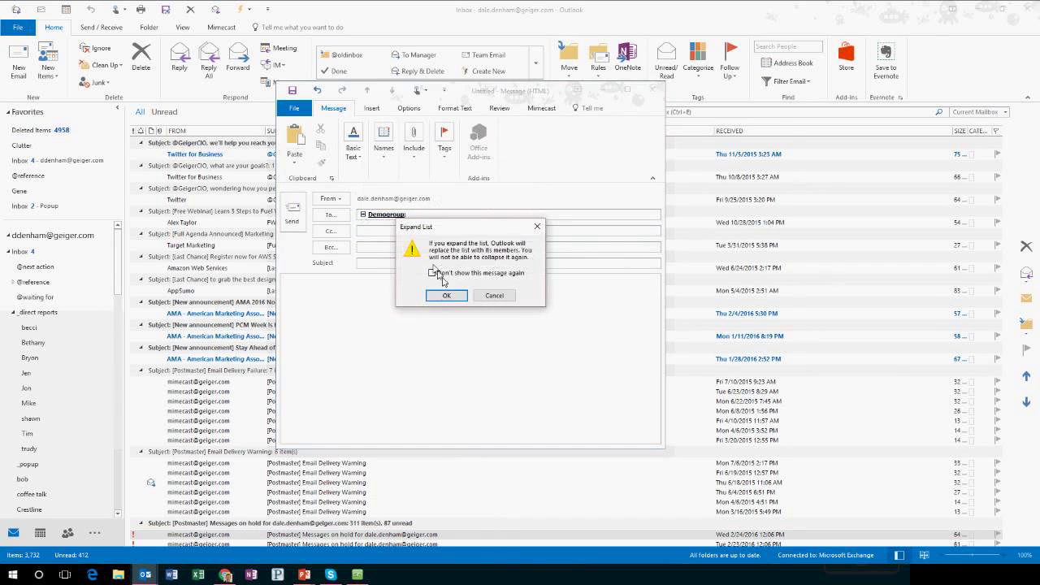
pyautogui.click(446, 296)
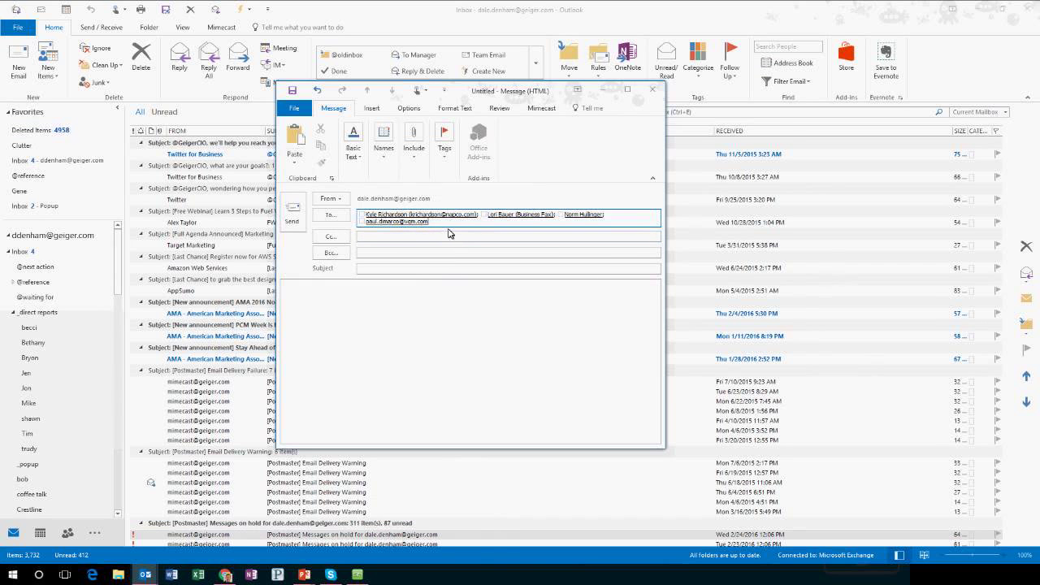
pyautogui.hotkey('ctrl', 'a')
pyautogui.press('BackSpace')
pyautogui.write('demo')
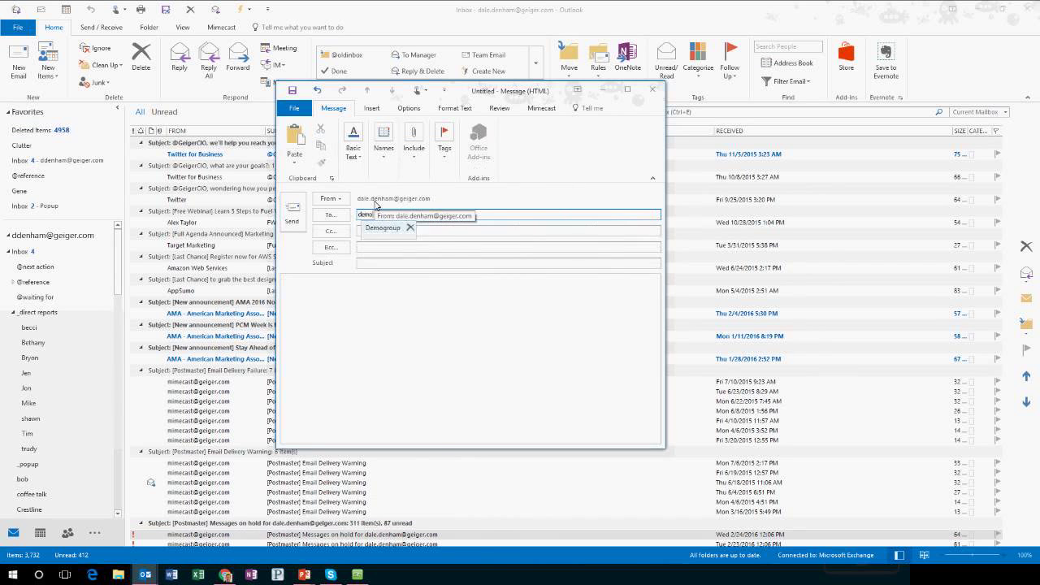
pyautogui.press('Return')
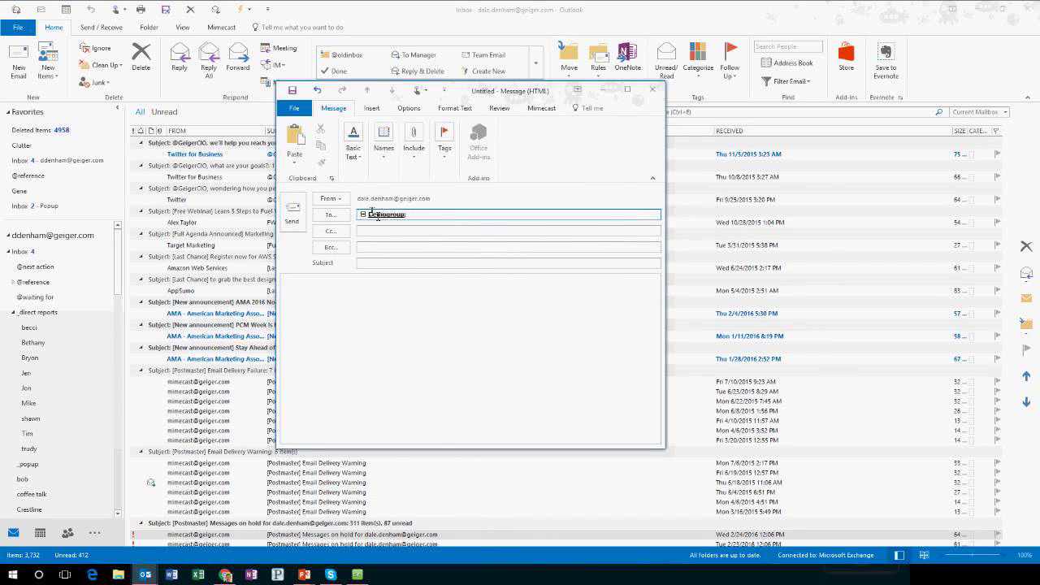
# View the member card of the Demogroup recipient, and close the message without saving it.
pyautogui.click(378, 213)
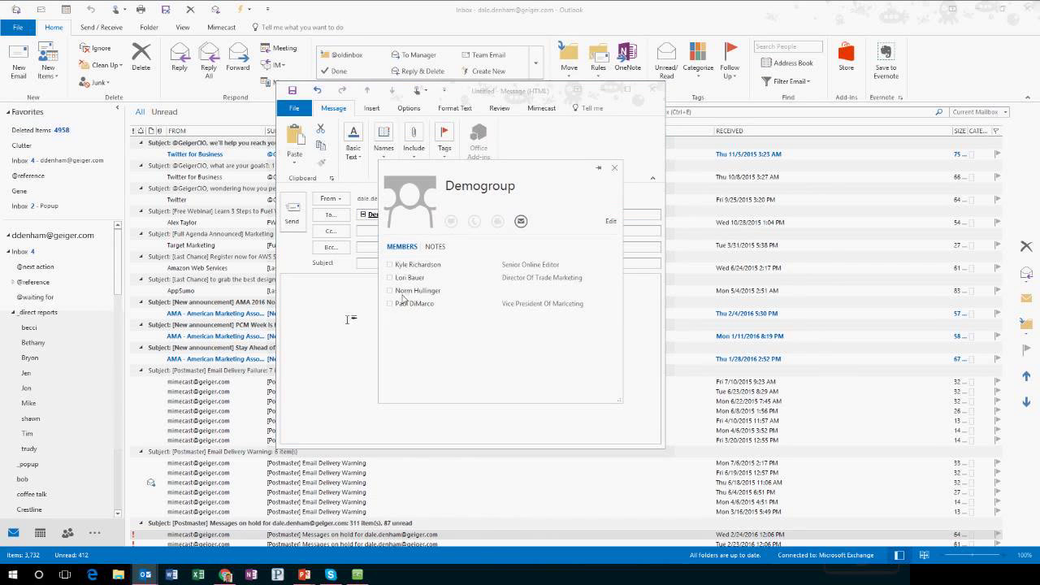
pyautogui.click(652, 90)
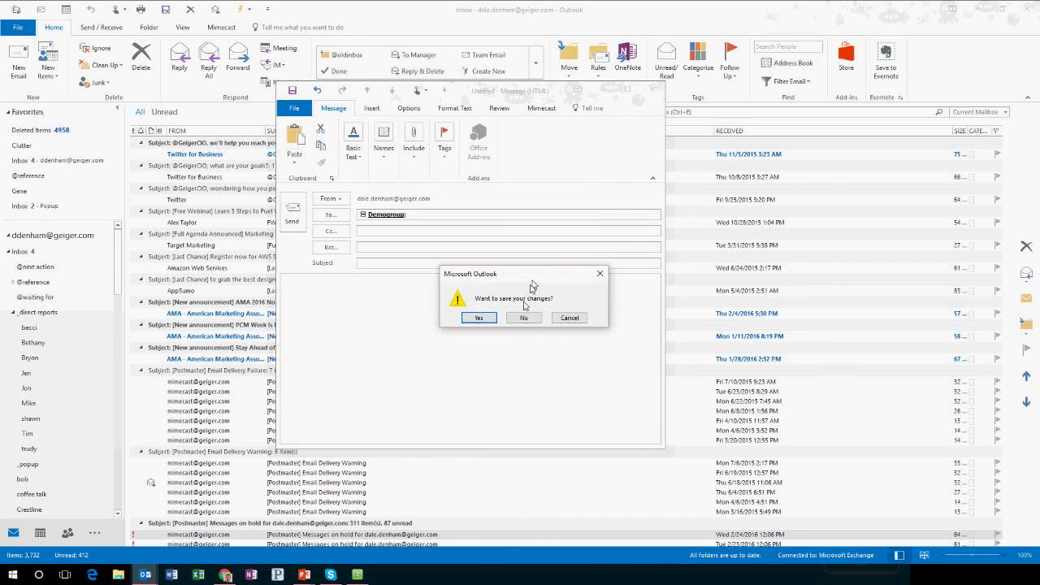
pyautogui.click(524, 316)
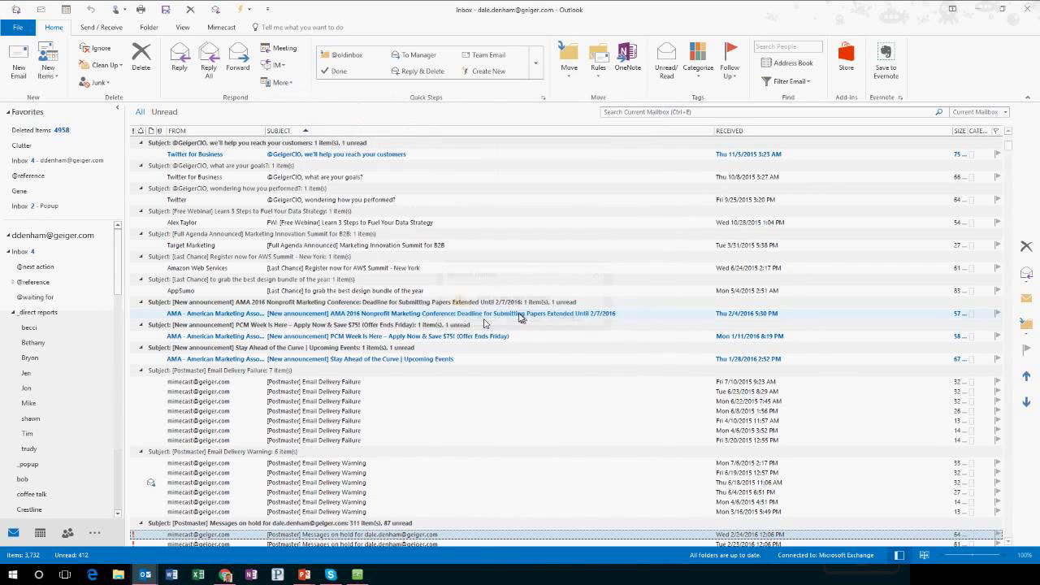
# Return to the contacts list and start a new contact group named demo2.
pyautogui.click(68, 537)
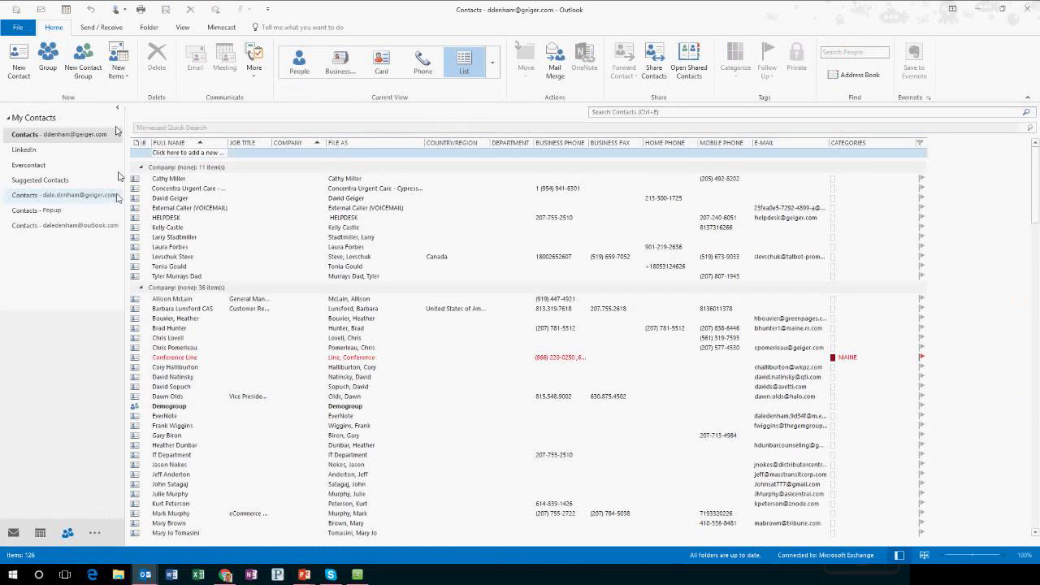
pyautogui.click(85, 71)
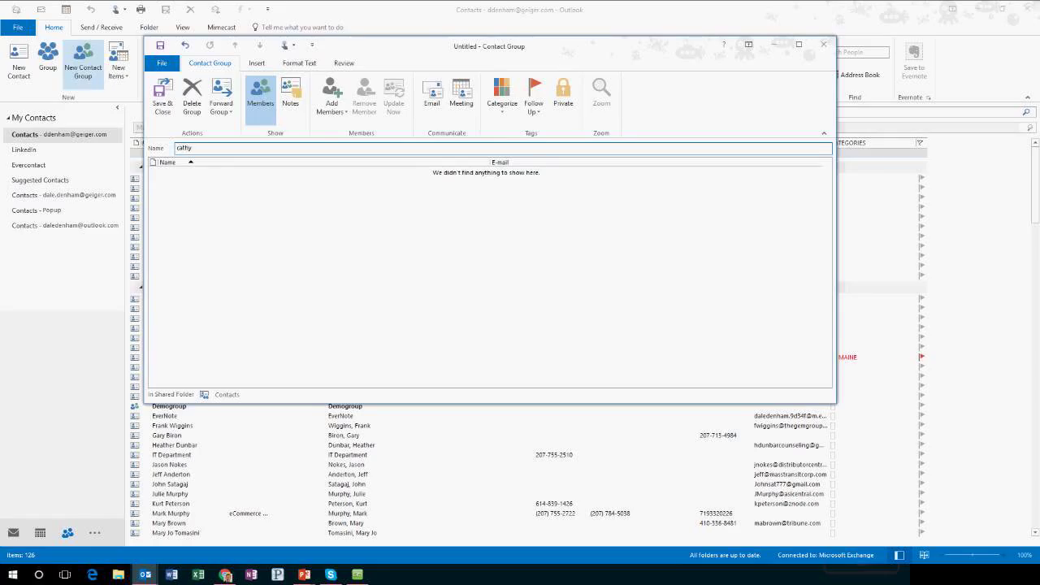
pyautogui.write('demo2')
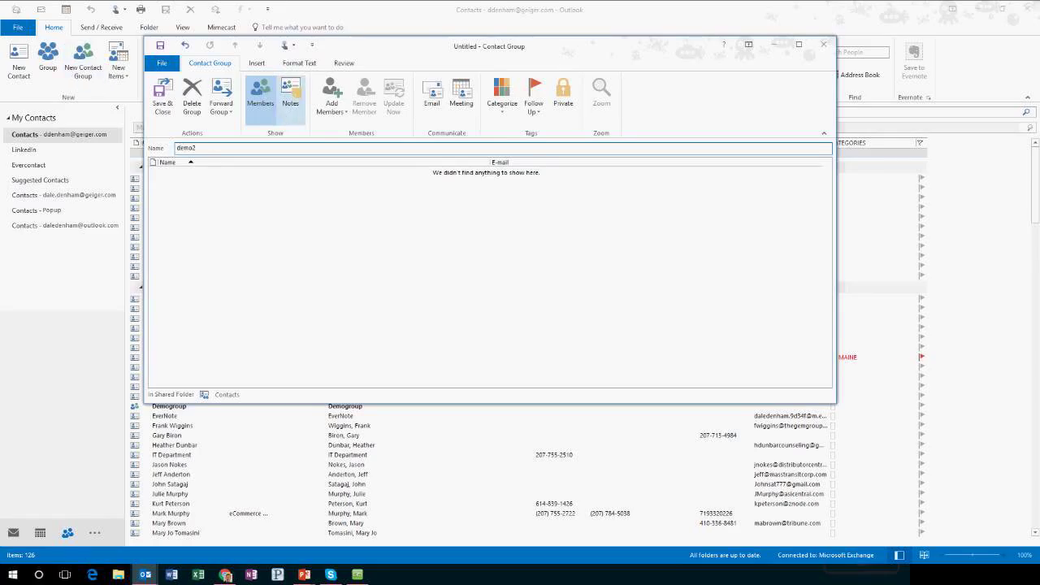
# Search the Outlook contacts by first name and select a geiger.com e-mail contact as a member of demo2.
pyautogui.click(332, 102)
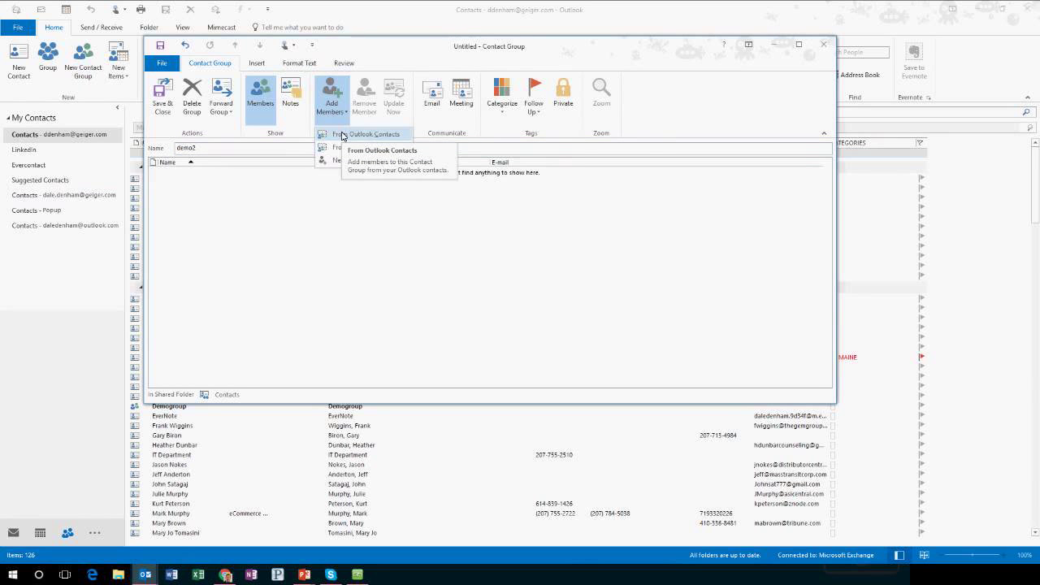
pyautogui.click(343, 135)
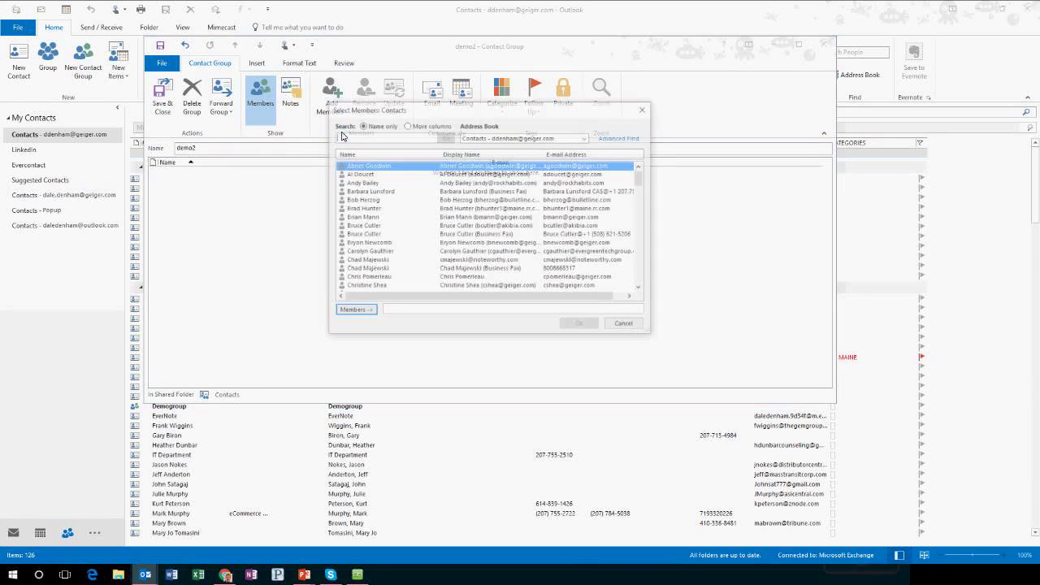
pyautogui.write('d')
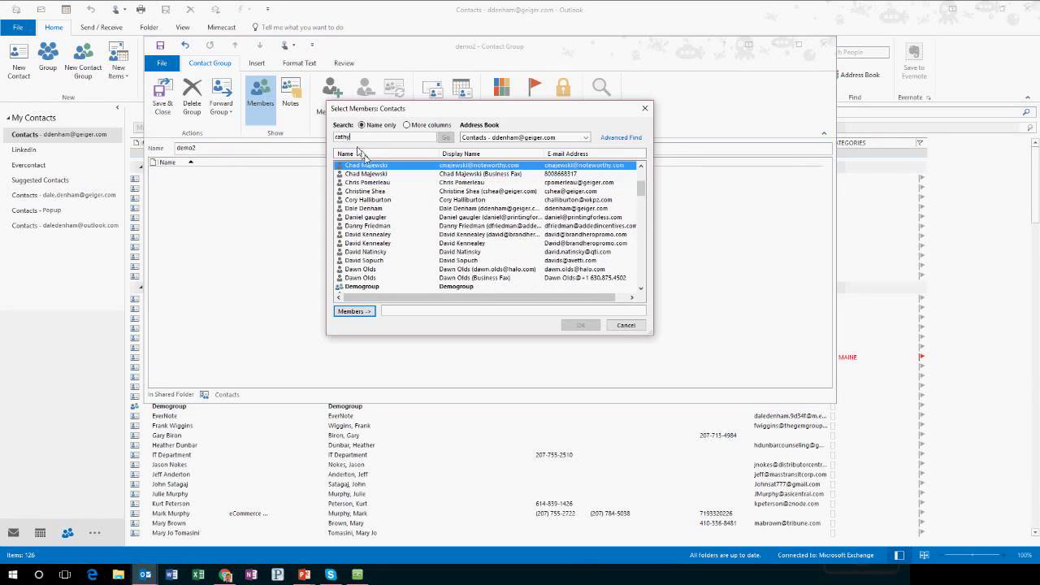
pyautogui.doubleClick(391, 193)
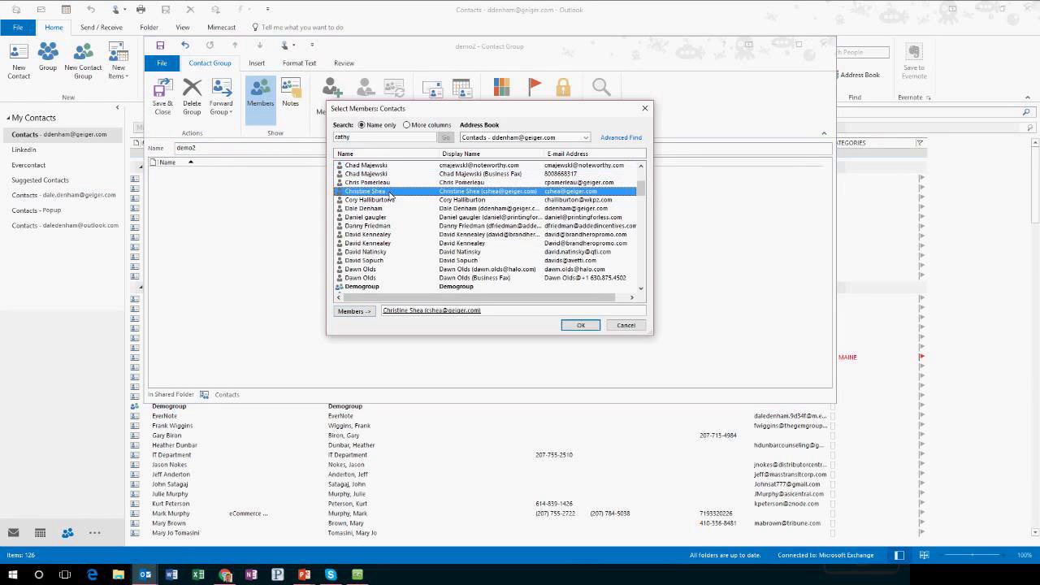
# Look for another member in the All Address Lists and All Contacts address books.
pyautogui.click(510, 139)
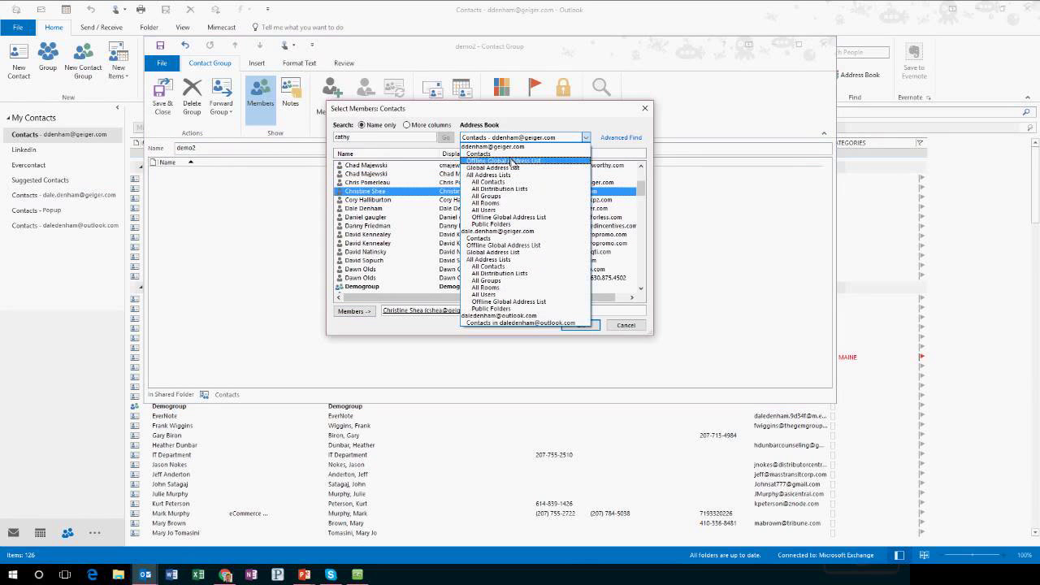
pyautogui.click(513, 175)
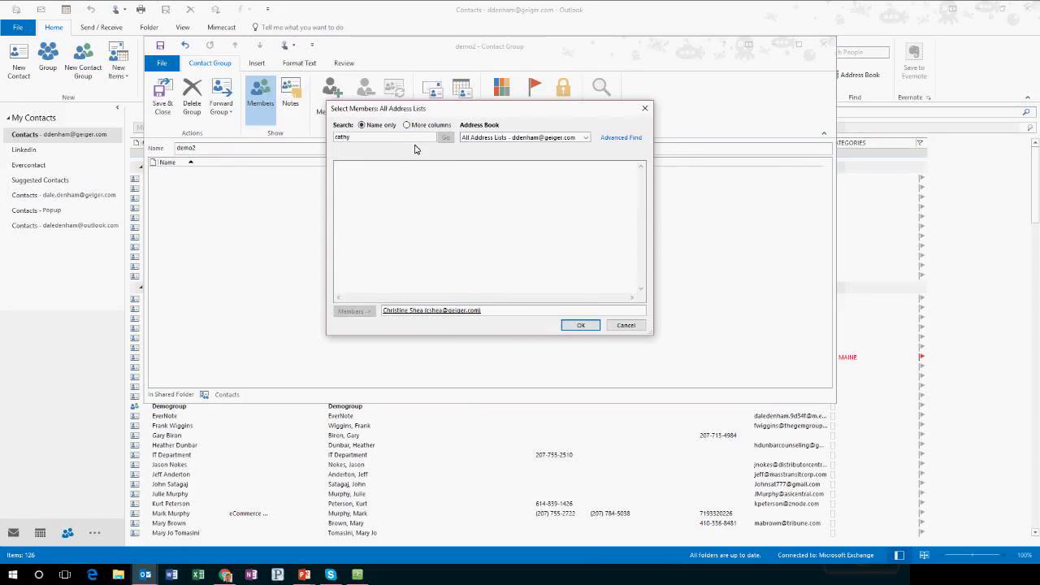
pyautogui.click(486, 138)
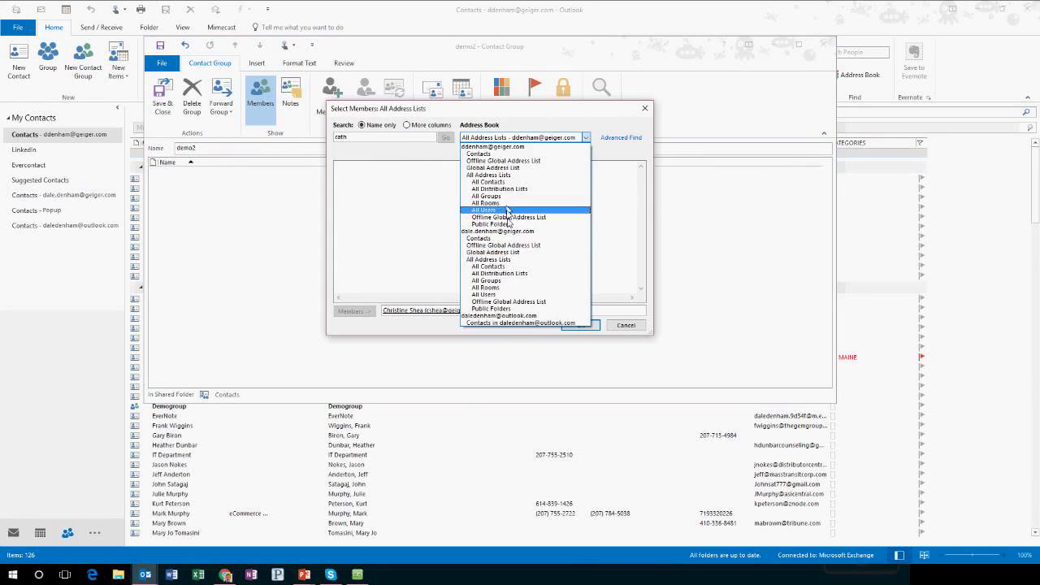
pyautogui.click(514, 266)
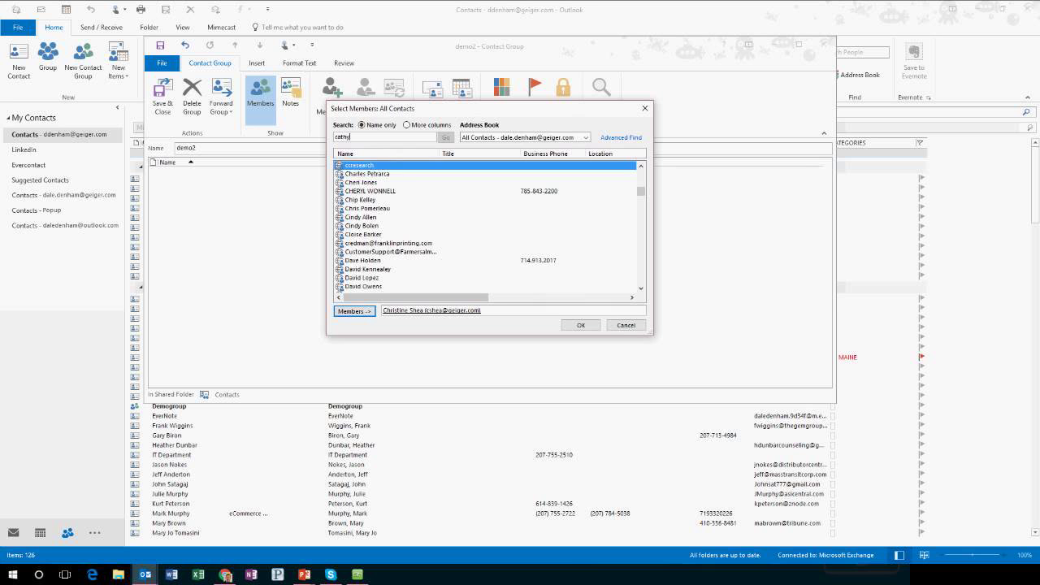
pyautogui.scroll(-1, 348, 251)
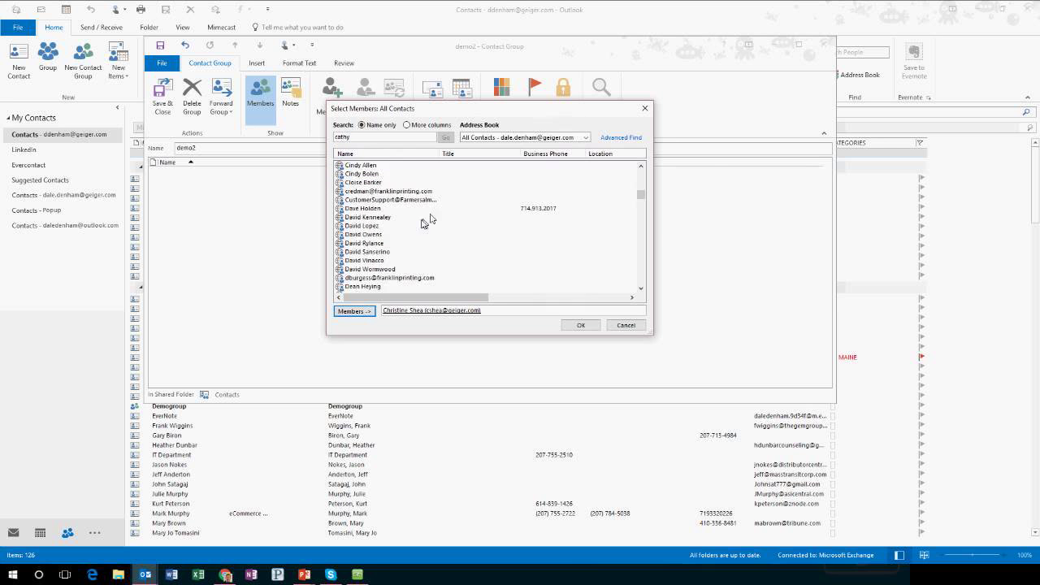
# Add the Regional Sales VP and the Geiger Florida Field Office Supervisor from the Offline Global Address List, and save the demo2 group.
pyautogui.click(544, 138)
pyautogui.click(542, 161)
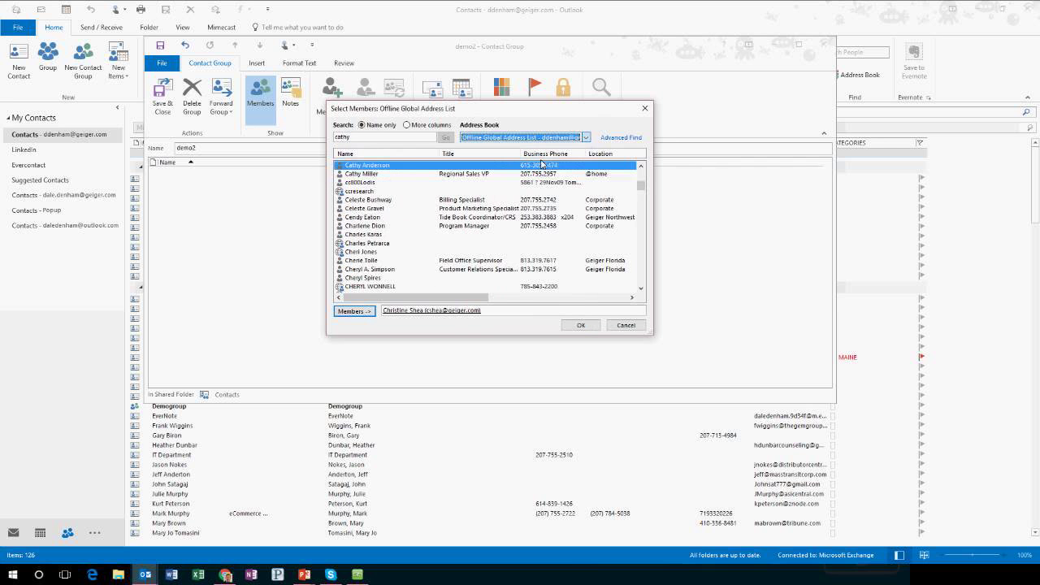
pyautogui.click(395, 174)
pyautogui.doubleClick(395, 178)
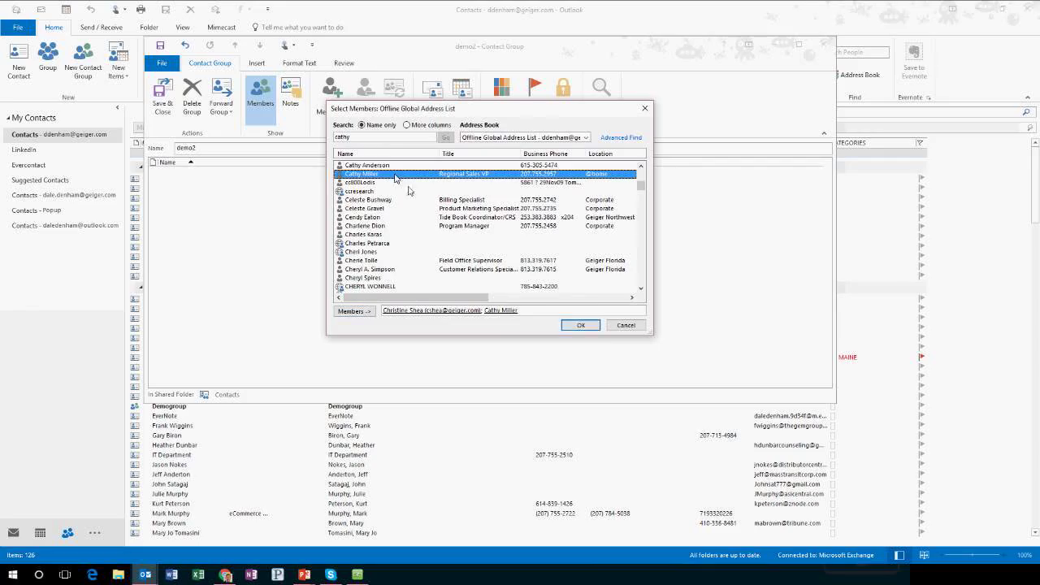
pyautogui.doubleClick(401, 260)
pyautogui.click(582, 325)
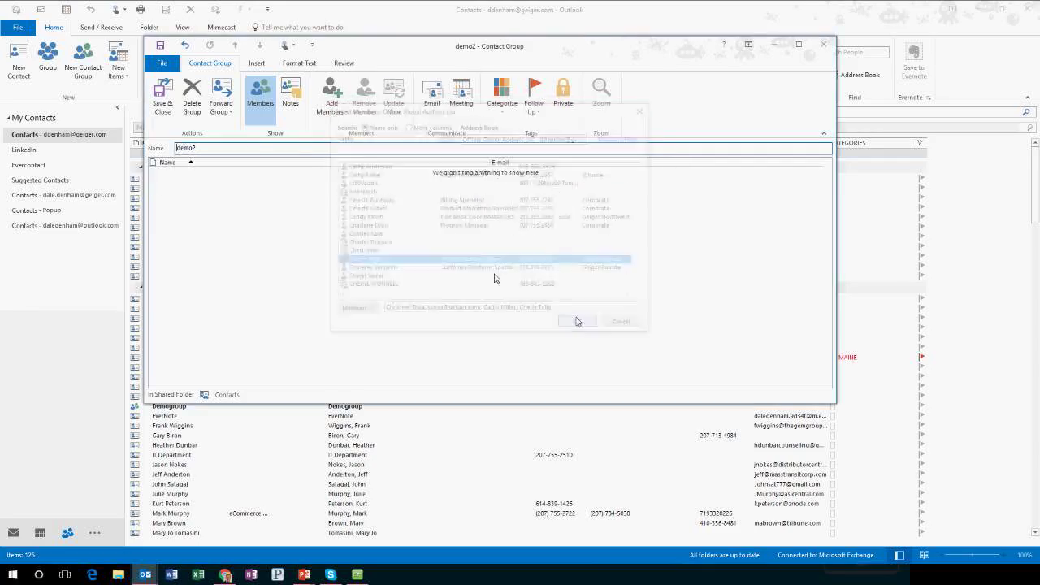
pyautogui.click(164, 96)
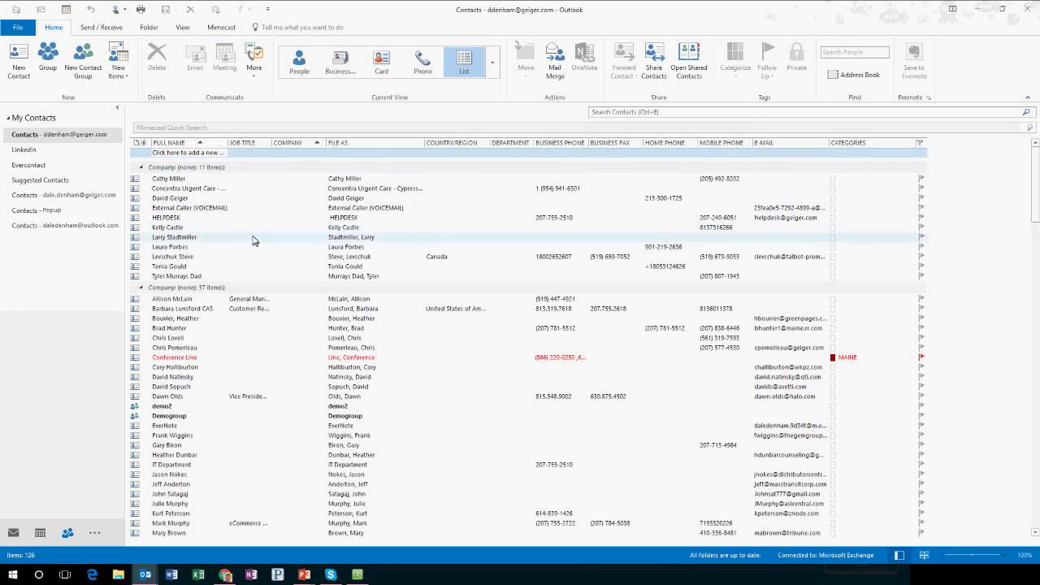
# Delete the Demogroup and demo2 contact groups from the contacts list.
pyautogui.click(177, 416)
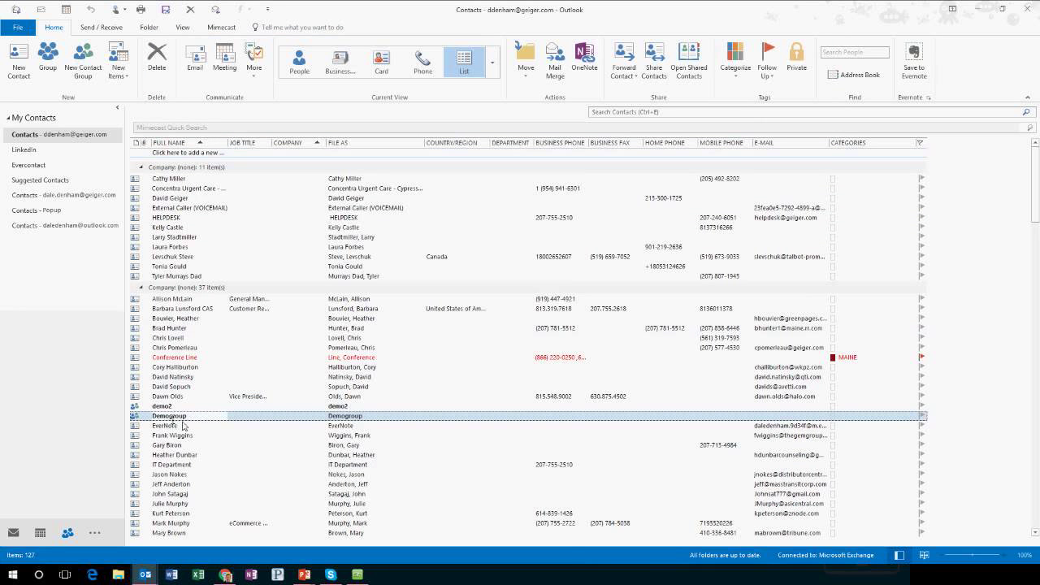
pyautogui.press('Delete')
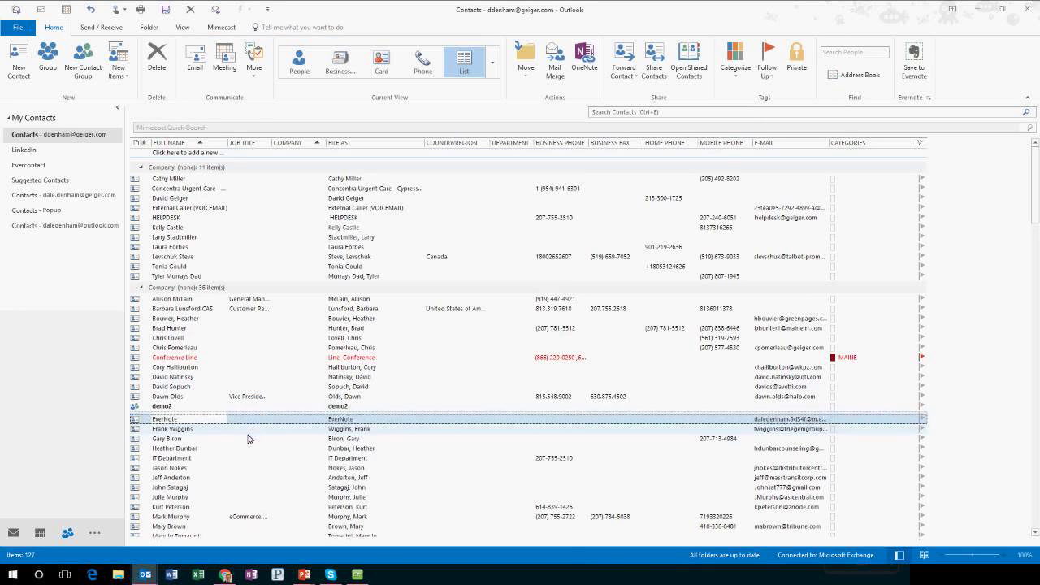
pyautogui.click(149, 59)
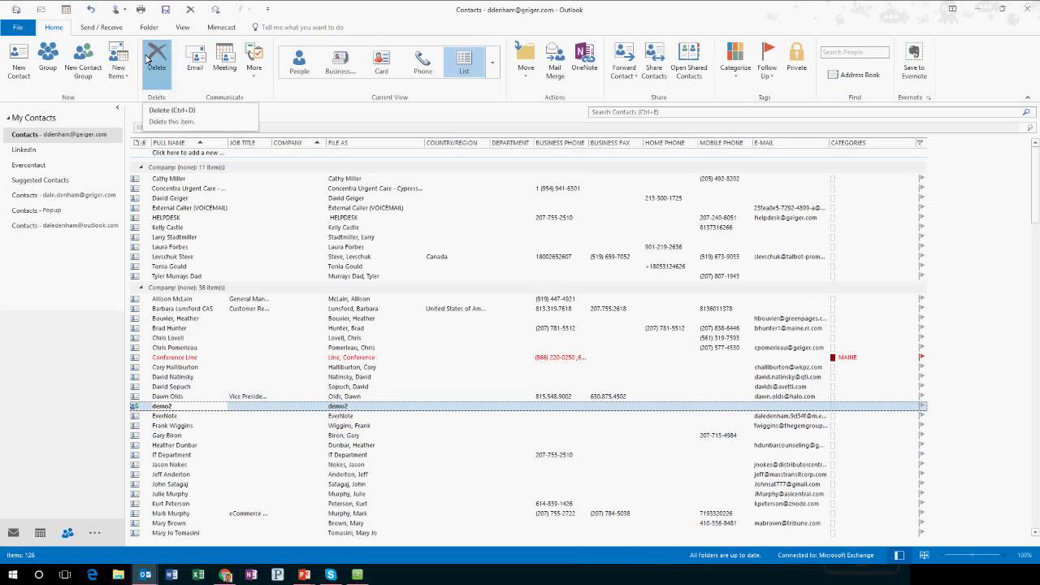
# Minimize Outlook to show the presentation and advance to the Quick Create Appointments slide.
pyautogui.click(978, 9)
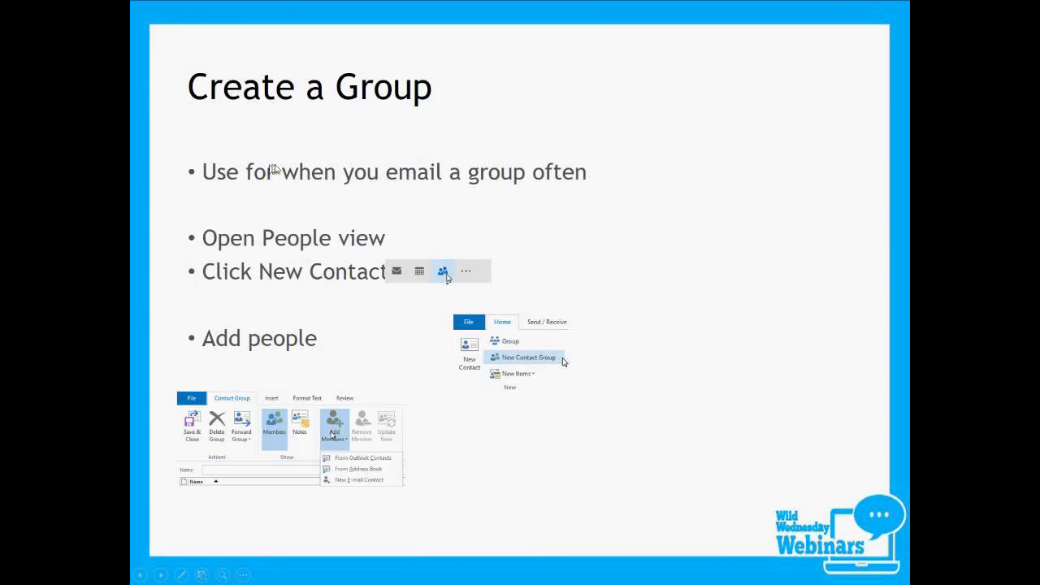
pyautogui.click(367, 175)
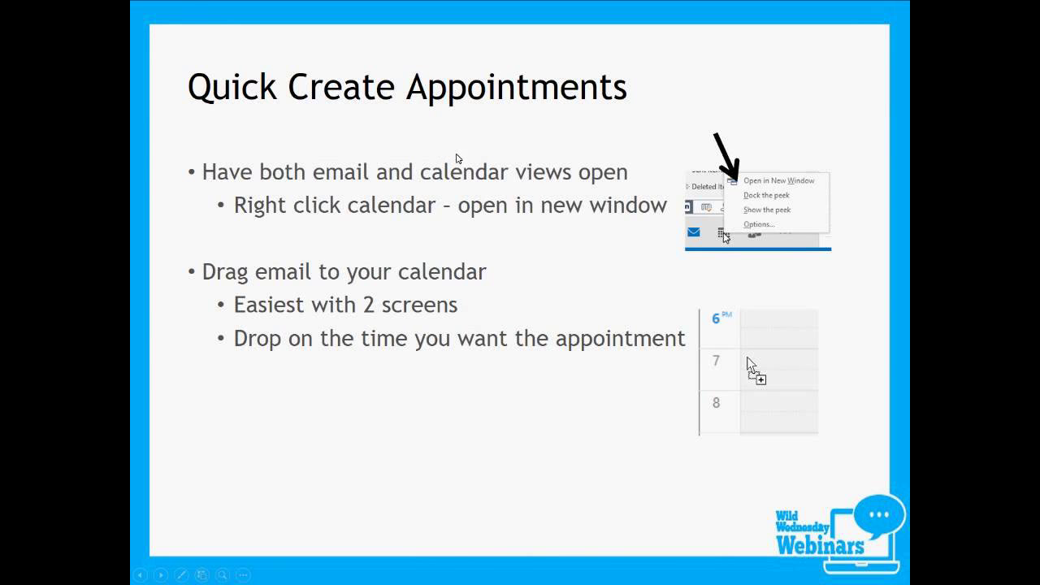
# Switch back to Outlook and show the mail inbox.
pyautogui.hotkey('alt', 'Tab')
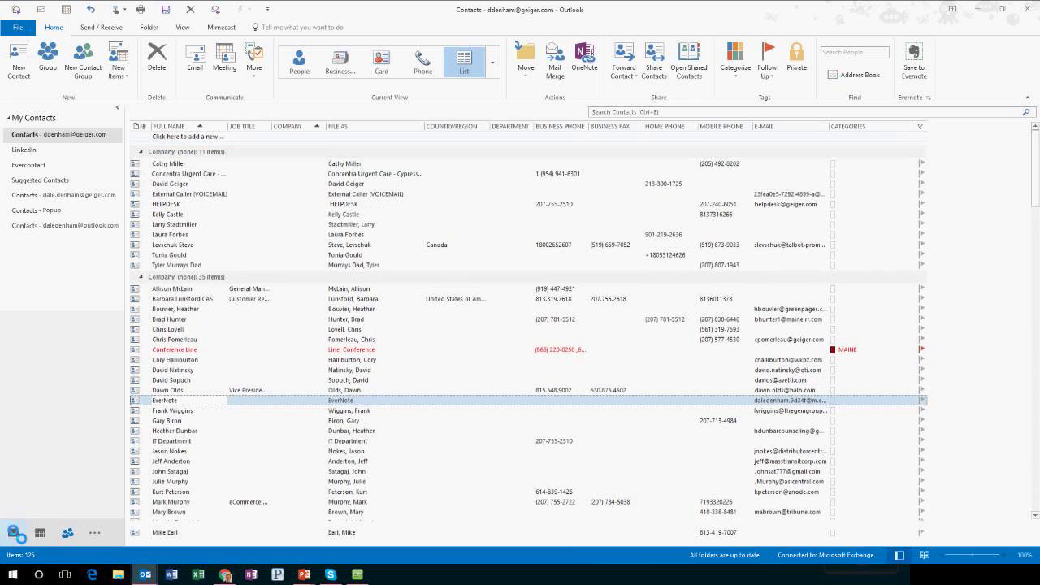
pyautogui.click(13, 533)
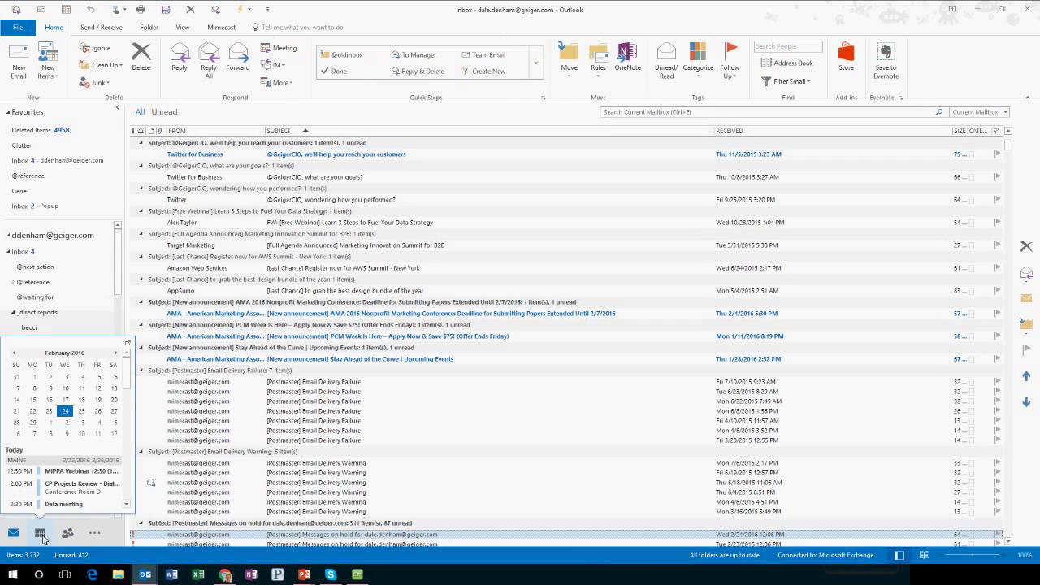
# Open the calendar in a new window and arrange the inbox and calendar side by side, with the inbox on the left half.
pyautogui.rightClick(41, 537)
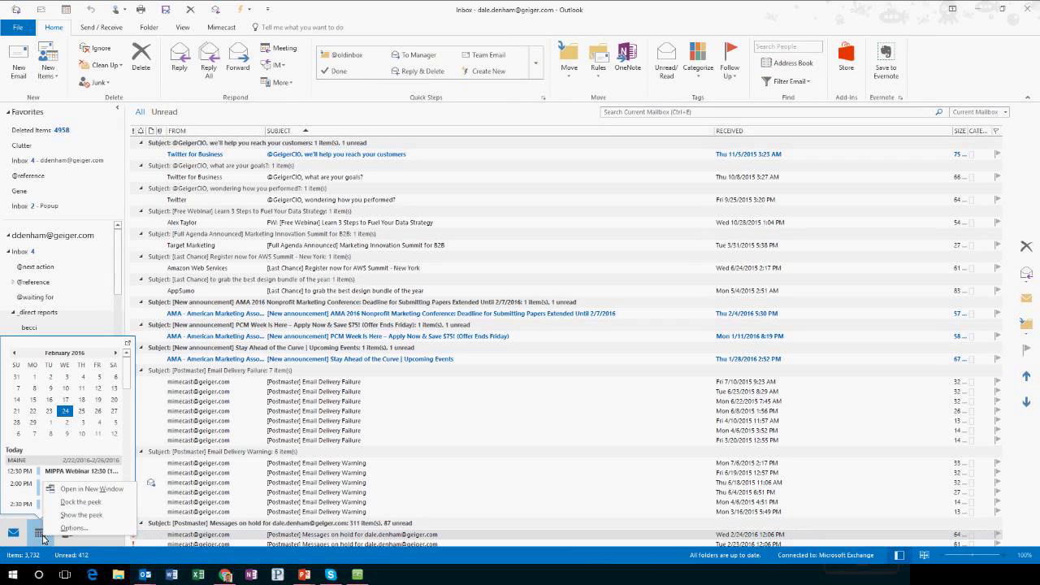
pyautogui.click(89, 491)
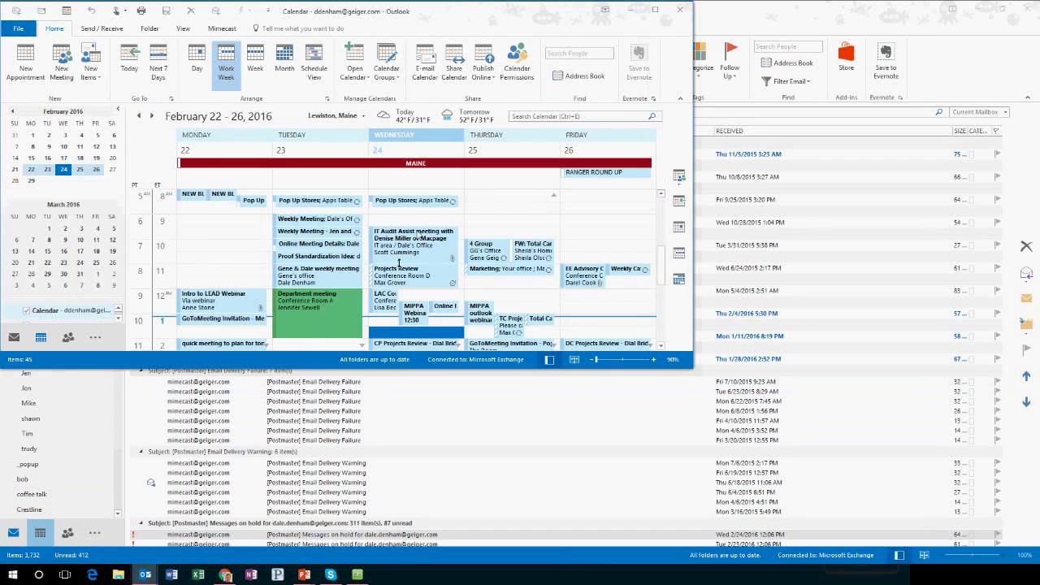
pyautogui.press('super+Left')
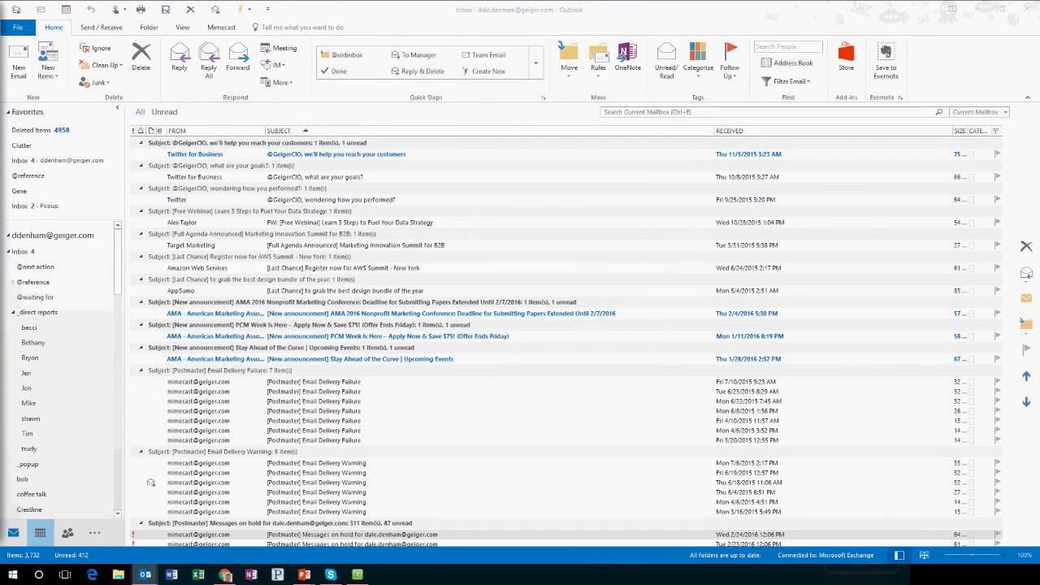
pyautogui.press('super+Right')
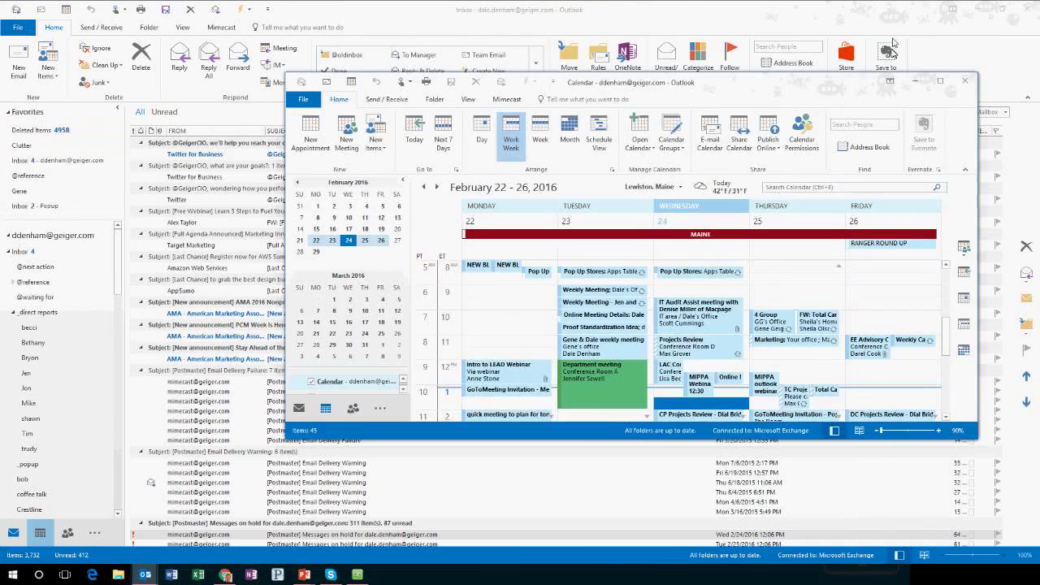
pyautogui.moveTo(865, 79); pyautogui.dragTo(873, 59)
pyautogui.press('super+Right')
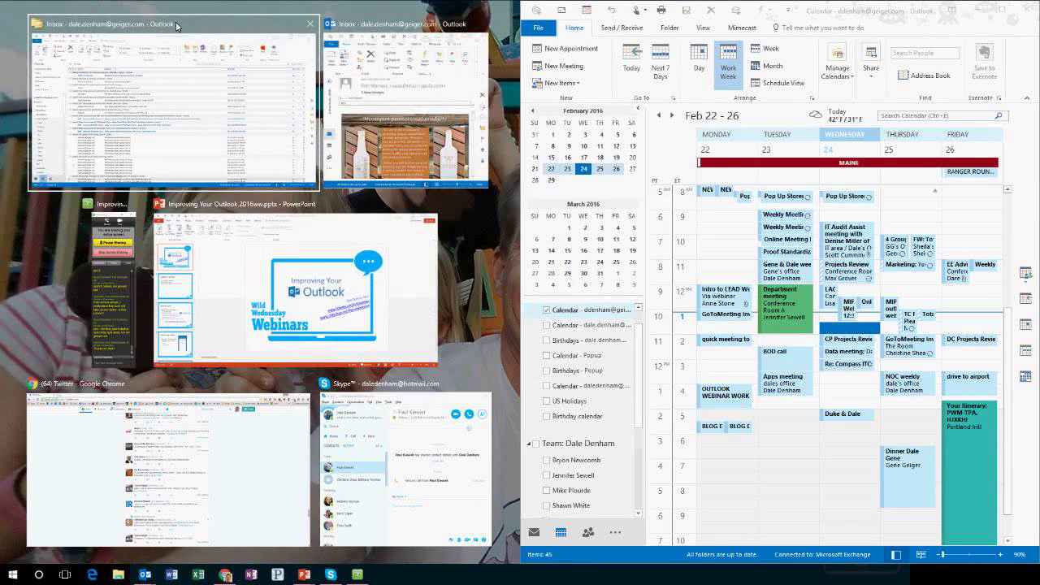
pyautogui.click(265, 148)
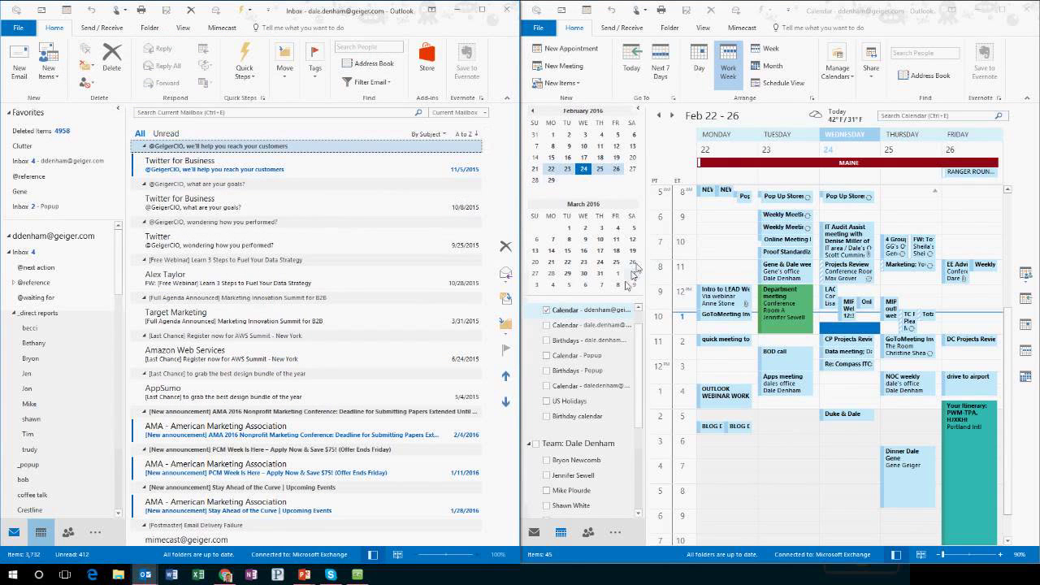
pyautogui.click(574, 324)
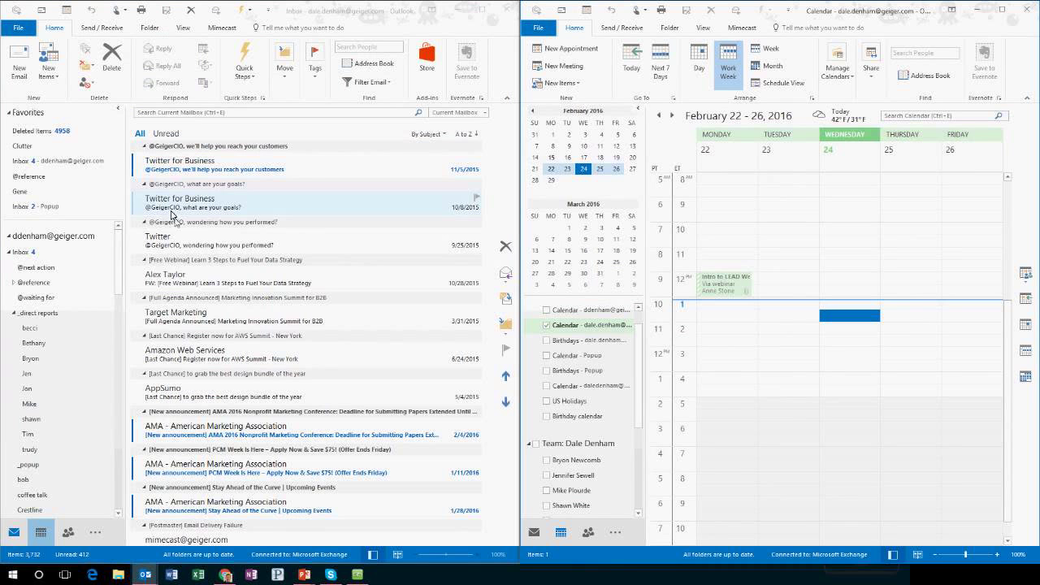
pyautogui.moveTo(172, 214); pyautogui.dragTo(966, 211)
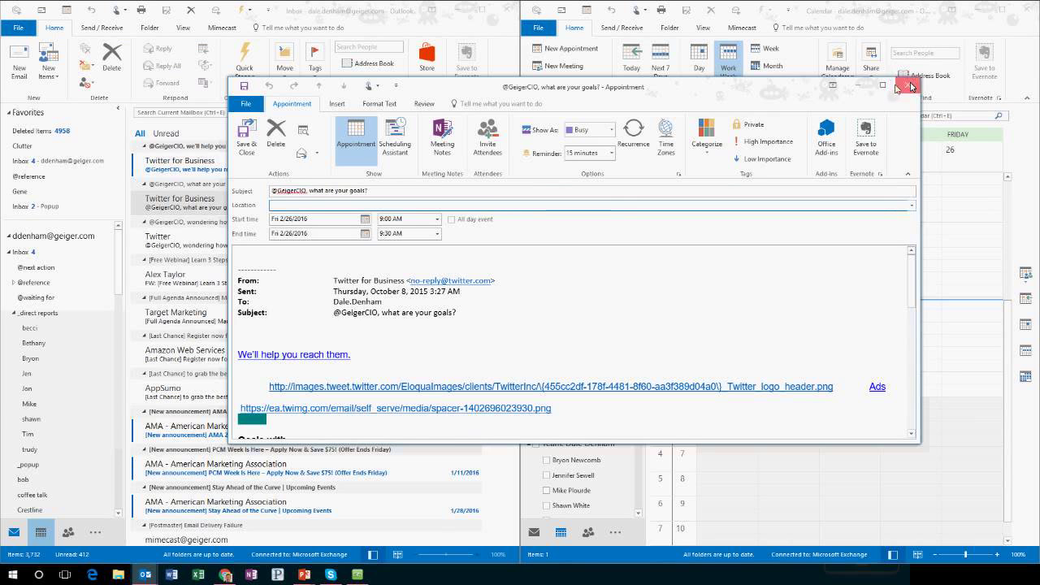
pyautogui.click(247, 142)
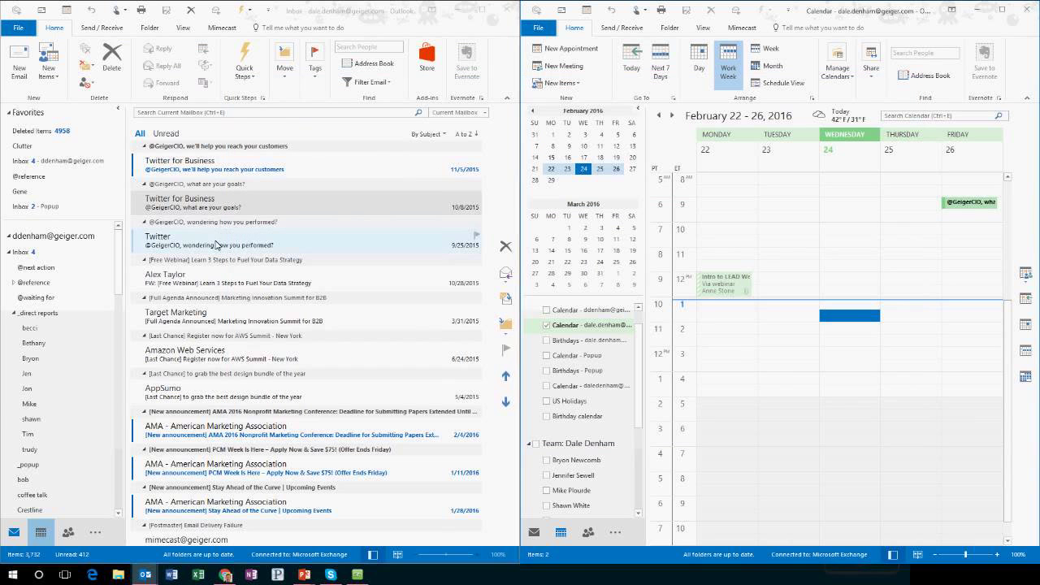
pyautogui.moveTo(224, 237); pyautogui.dragTo(851, 337)
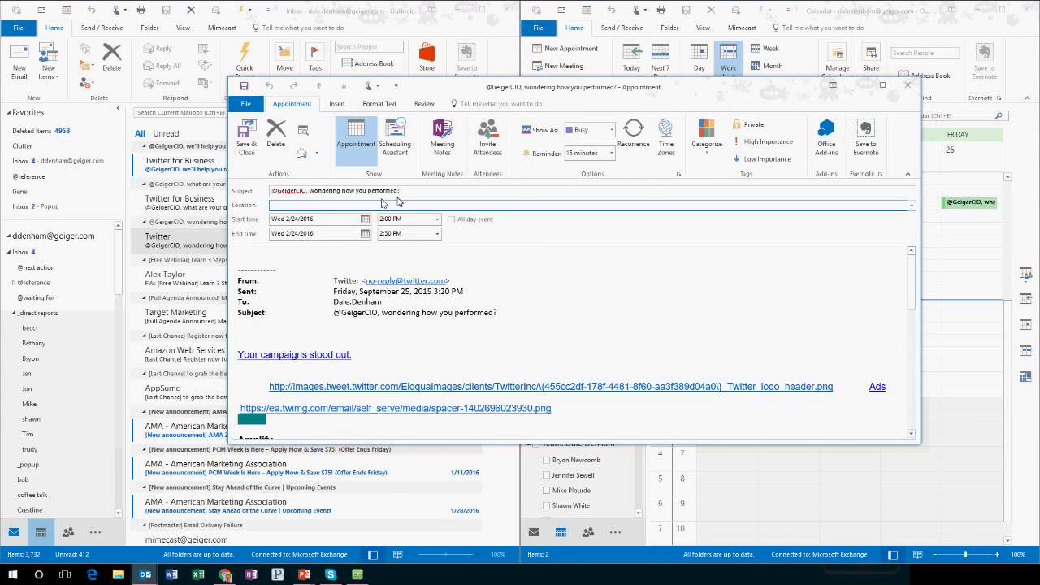
pyautogui.click(246, 146)
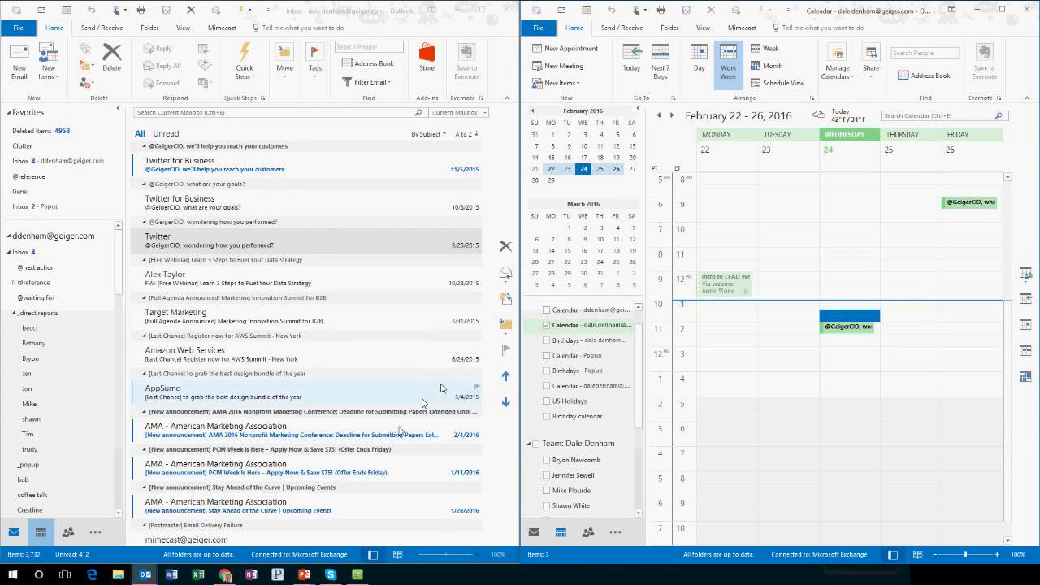
# Switch to the PowerPoint slide show, advance to the "Bonus Tip – 2 Applications side by side" slide, and return to the Outlook calendar.
pyautogui.moveTo(298, 579)
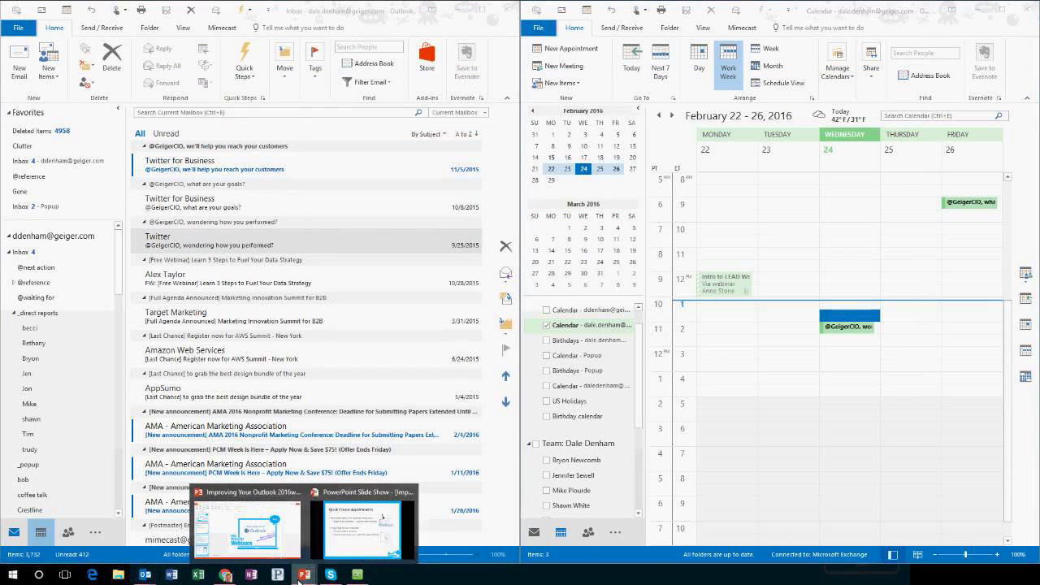
pyautogui.click(337, 543)
pyautogui.click(455, 414)
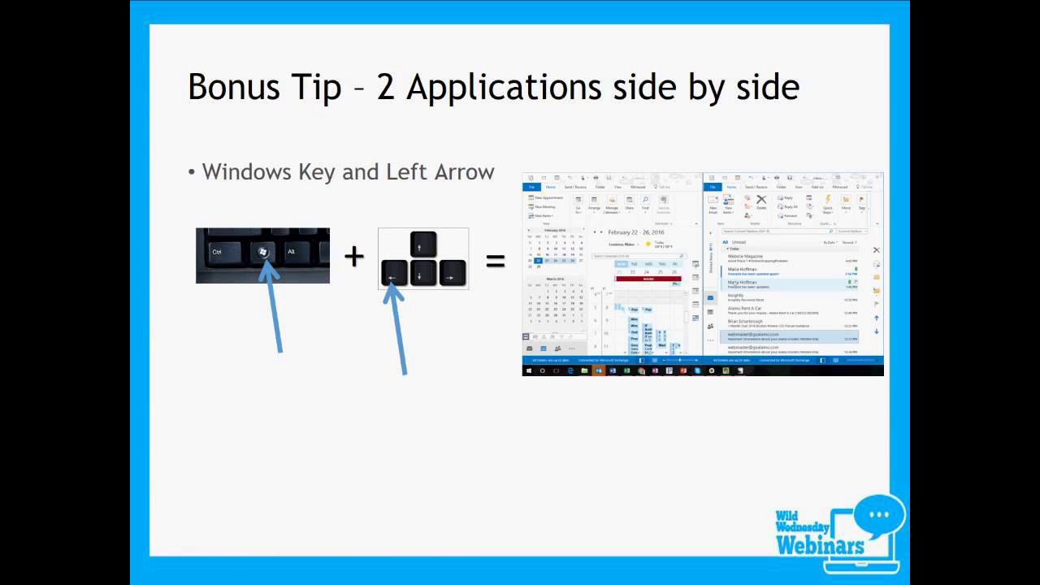
pyautogui.hotkey('alt', 'Tab')
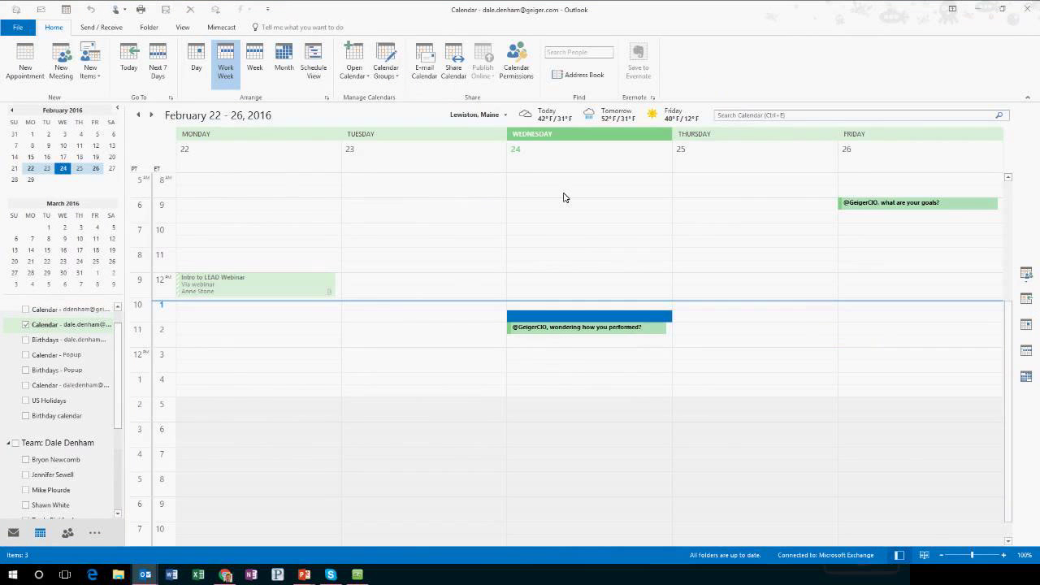
# Arrange the two Outlook windows side by side, with the calendar on the left half and the inbox on the right half.
pyautogui.press('super+Right')
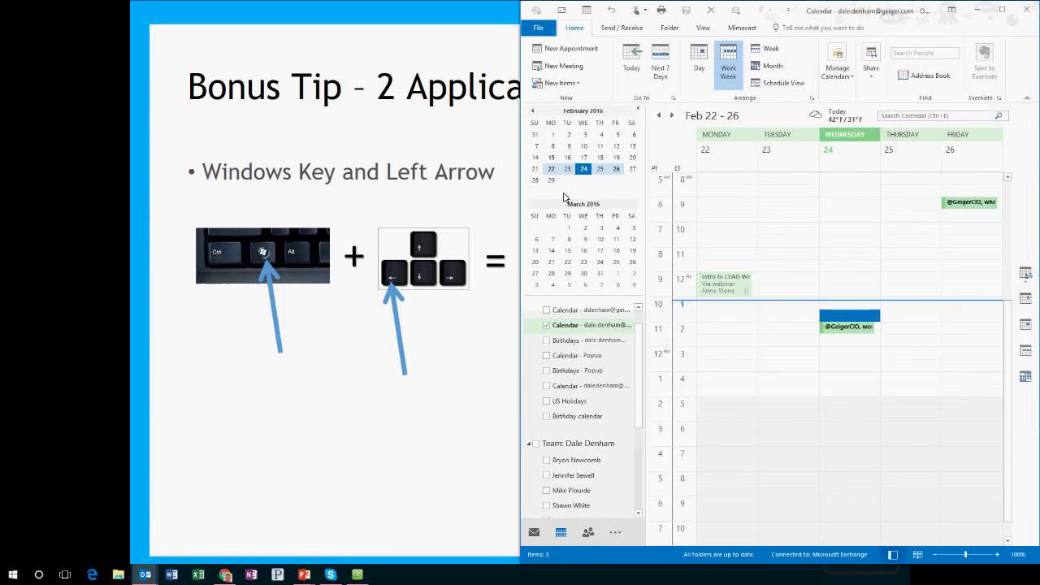
pyautogui.click(309, 192)
pyautogui.click(309, 192)
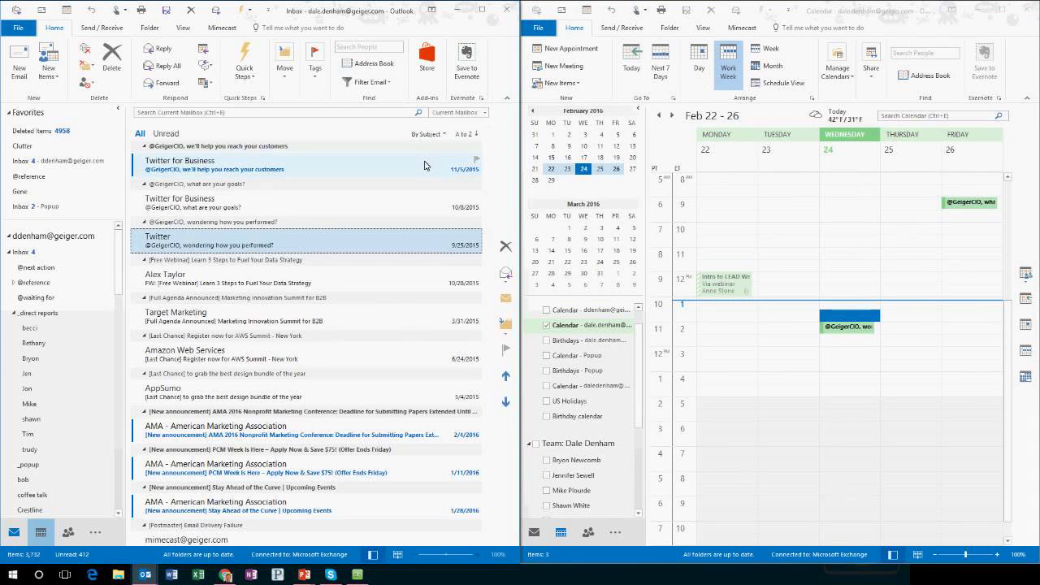
pyautogui.press('super+Right')
pyautogui.press('super+Right')
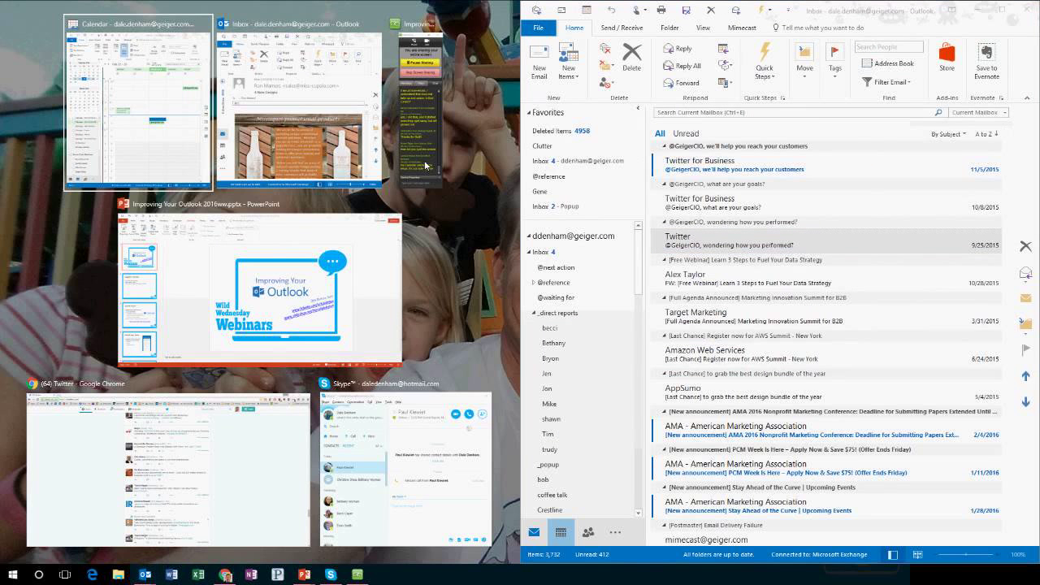
pyautogui.click(178, 91)
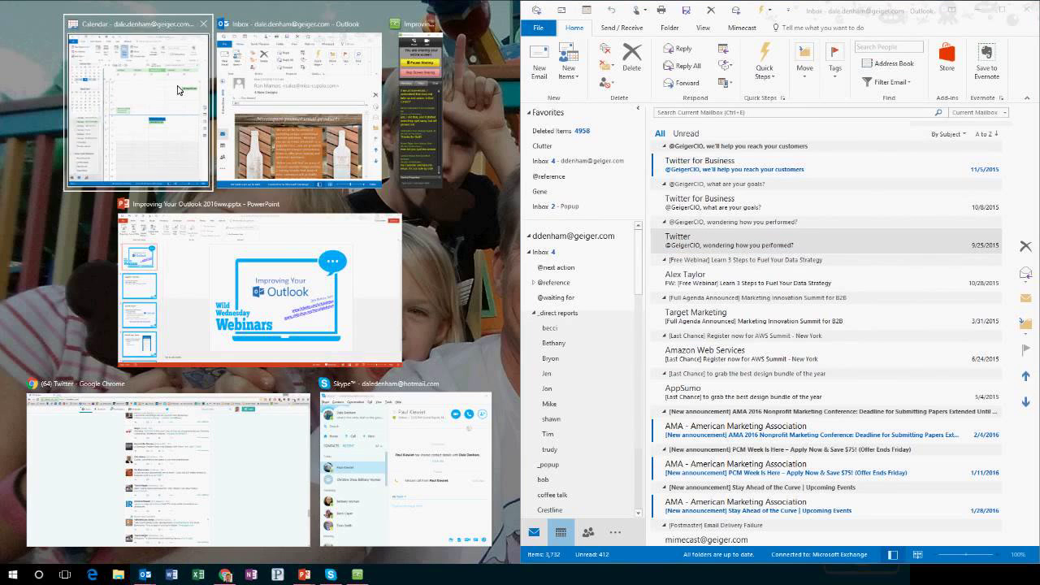
# Create a Wednesday 2:30 PM calendar appointment from the "[Free Webinar] Learn 3 Steps to Fuel Your Data Strategy" email and save it.
pyautogui.click(759, 279)
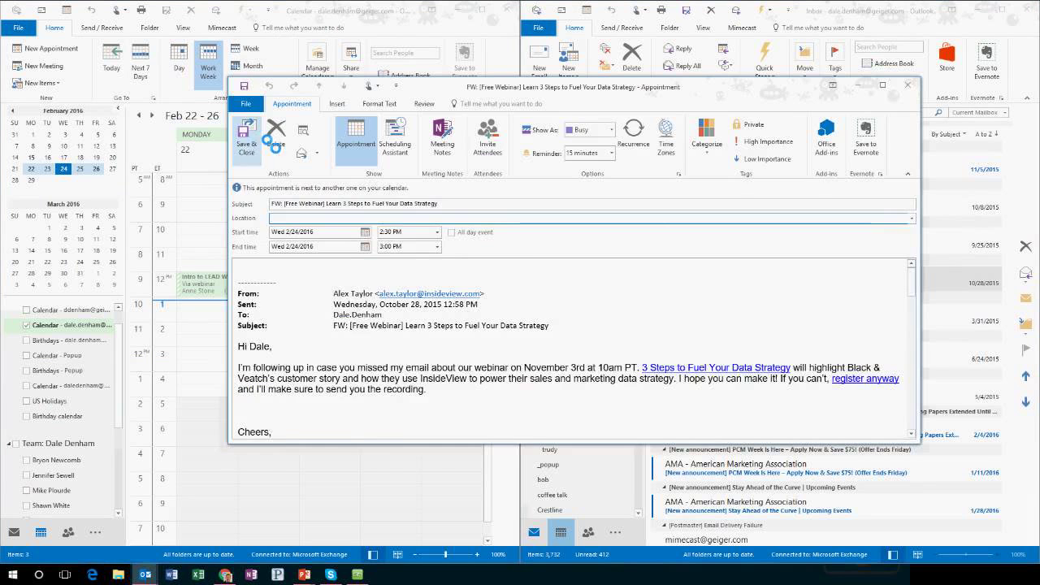
pyautogui.click(250, 139)
# Switch back to the PowerPoint slide show and review the "Quick Create Appointments" and "2 Applications side by side" slides.
pyautogui.click(305, 575)
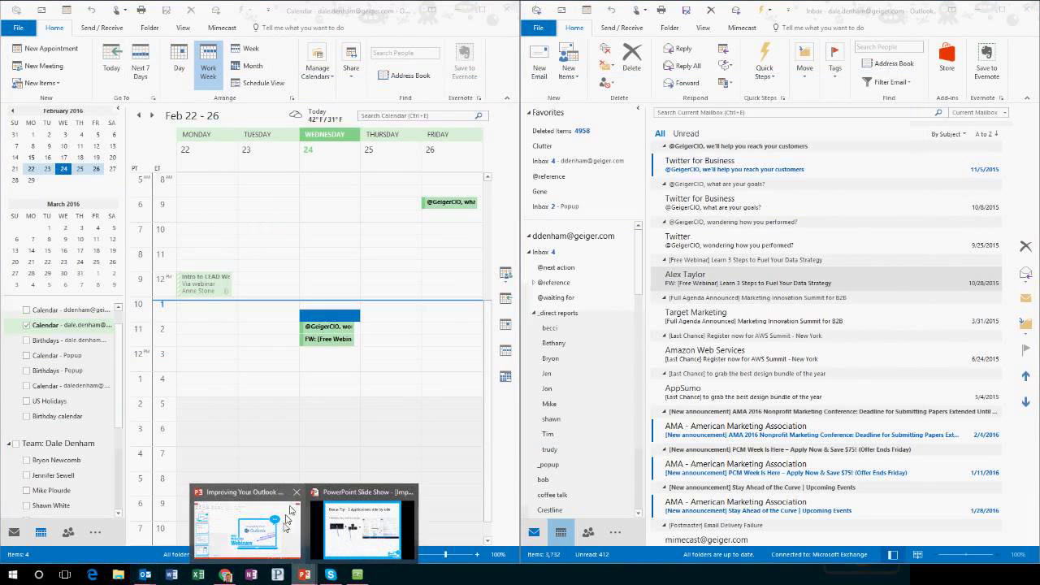
pyautogui.click(290, 511)
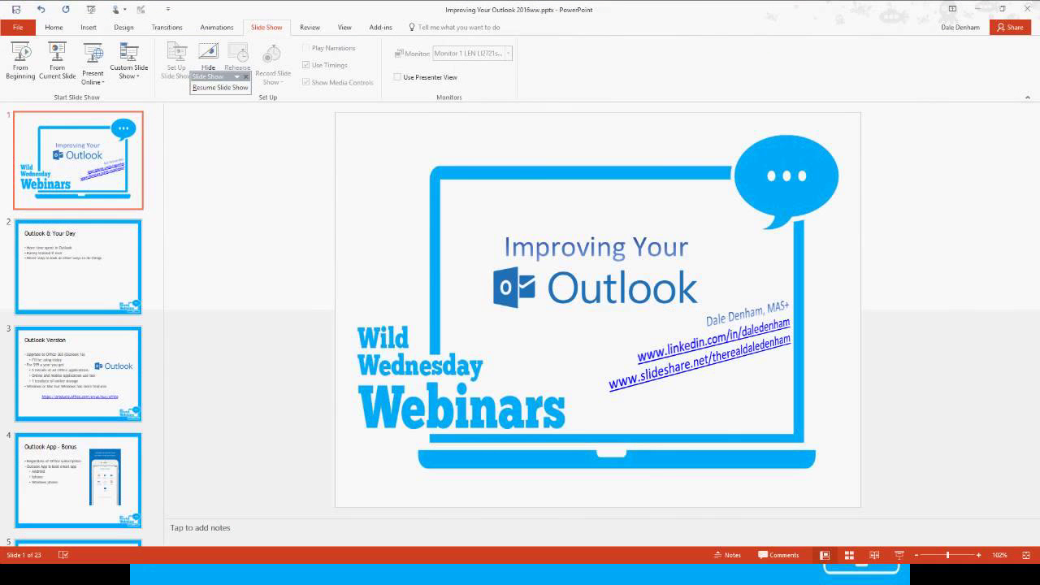
pyautogui.click(193, 579)
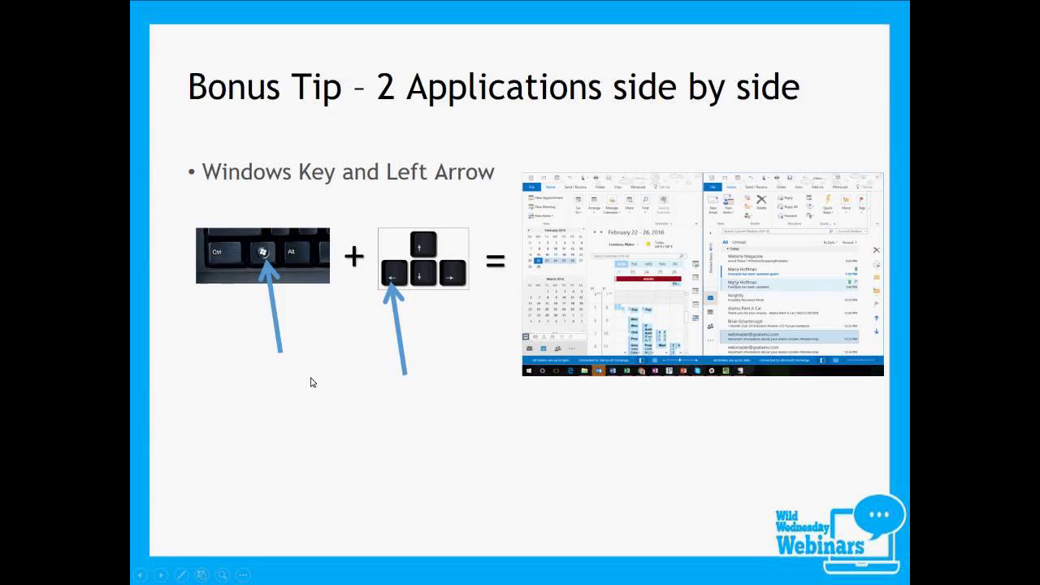
pyautogui.click(311, 382)
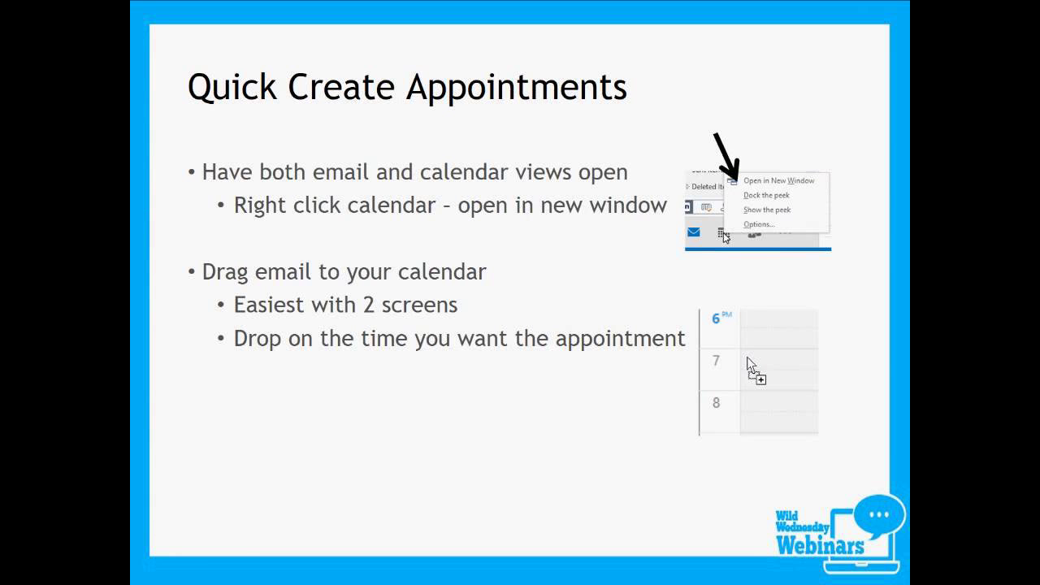
pyautogui.click(505, 132)
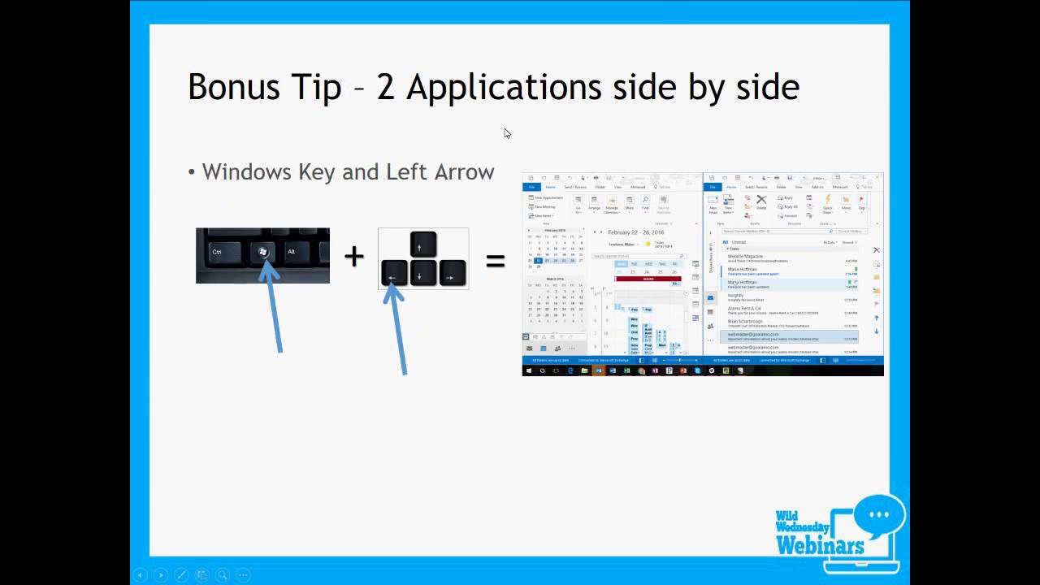
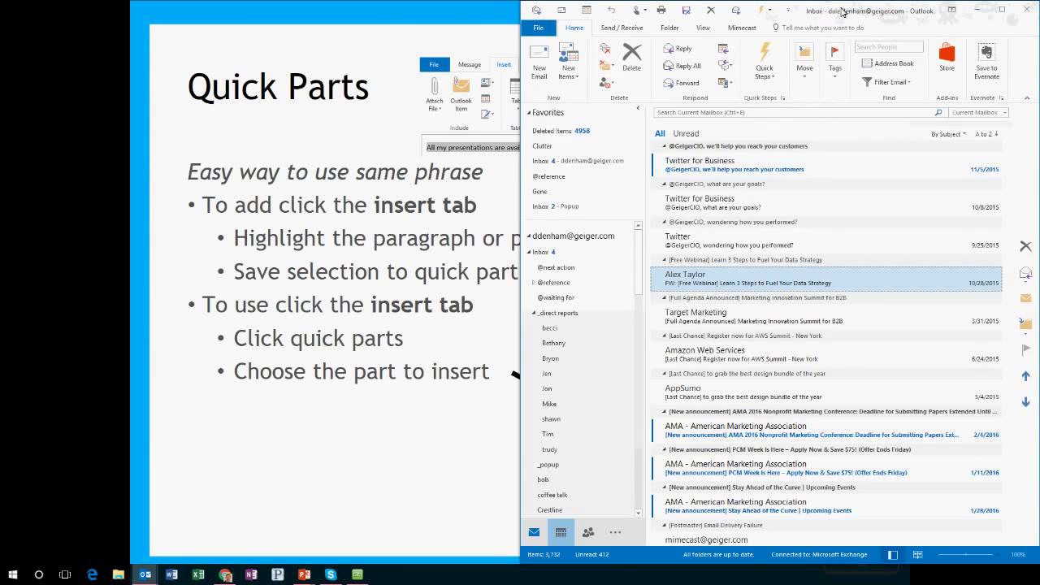
# Start a new email from the inbox and write "Wild webinar is Wednesday not Thursday." as the body's first line.
pyautogui.doubleClick(843, 12)
pyautogui.click(18, 64)
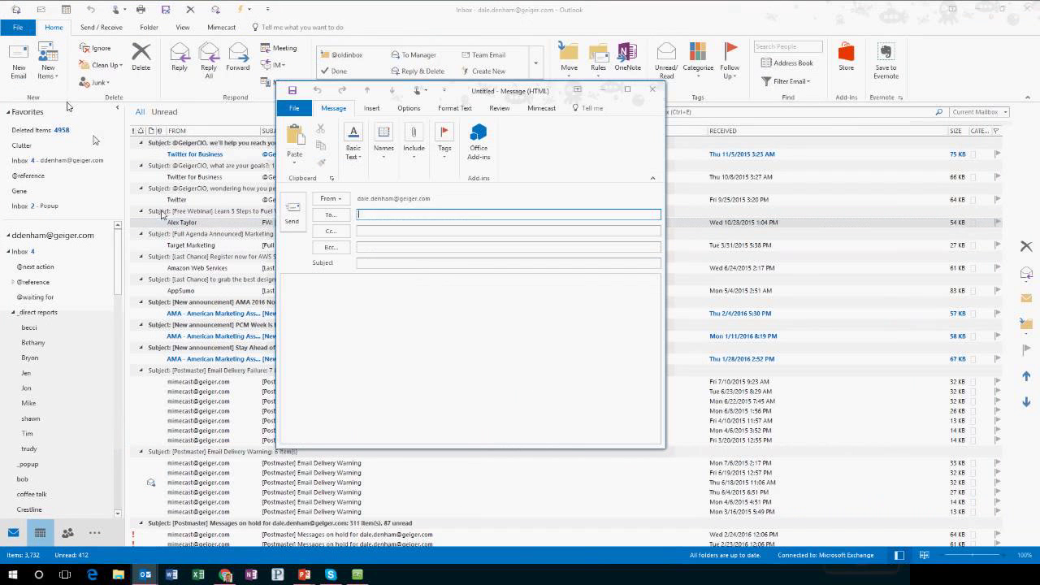
pyautogui.click(352, 319)
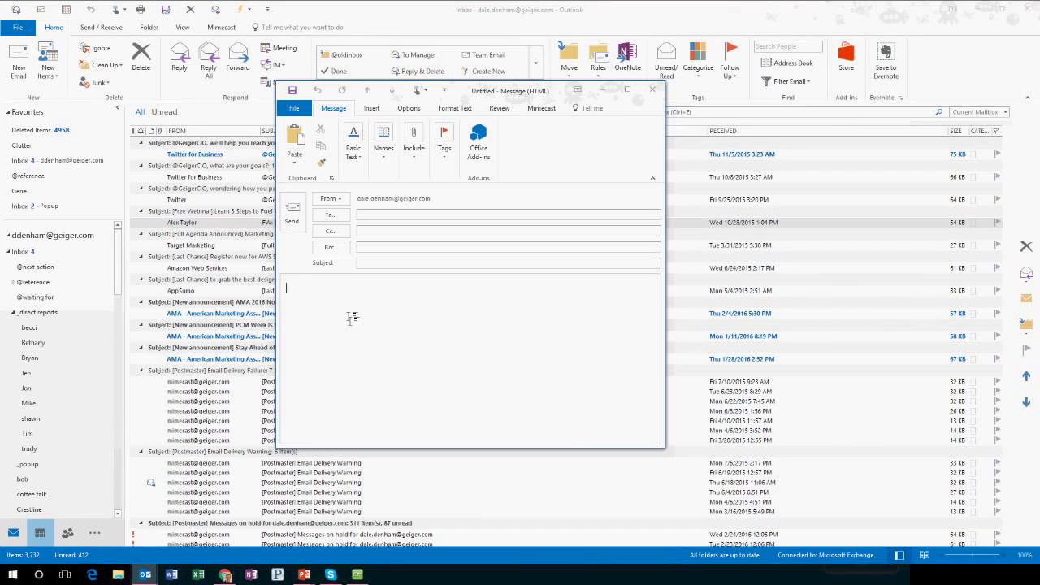
pyautogui.write('Wild webinar is wednes')
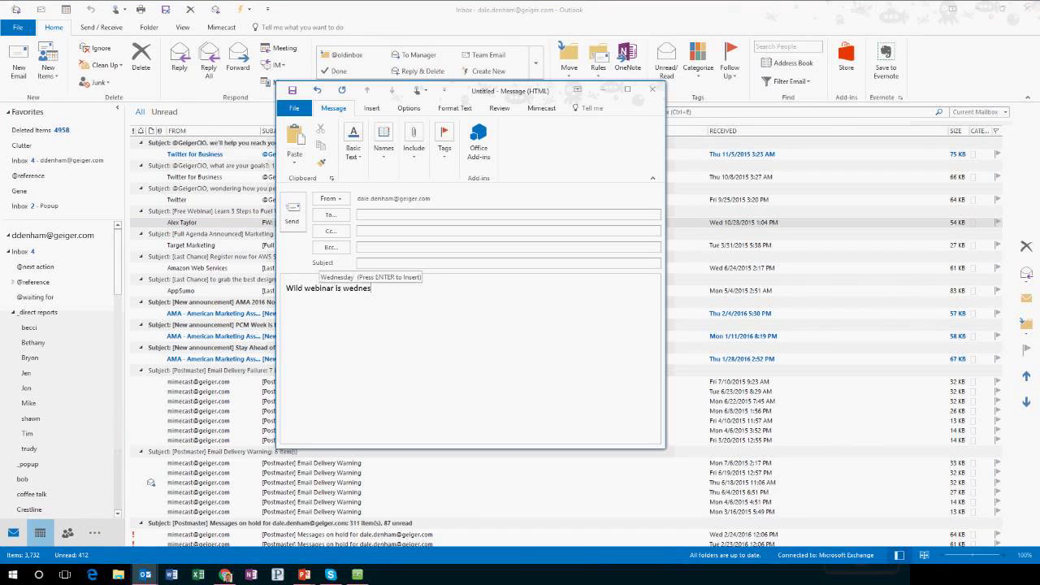
pyautogui.write('day not thursday.')
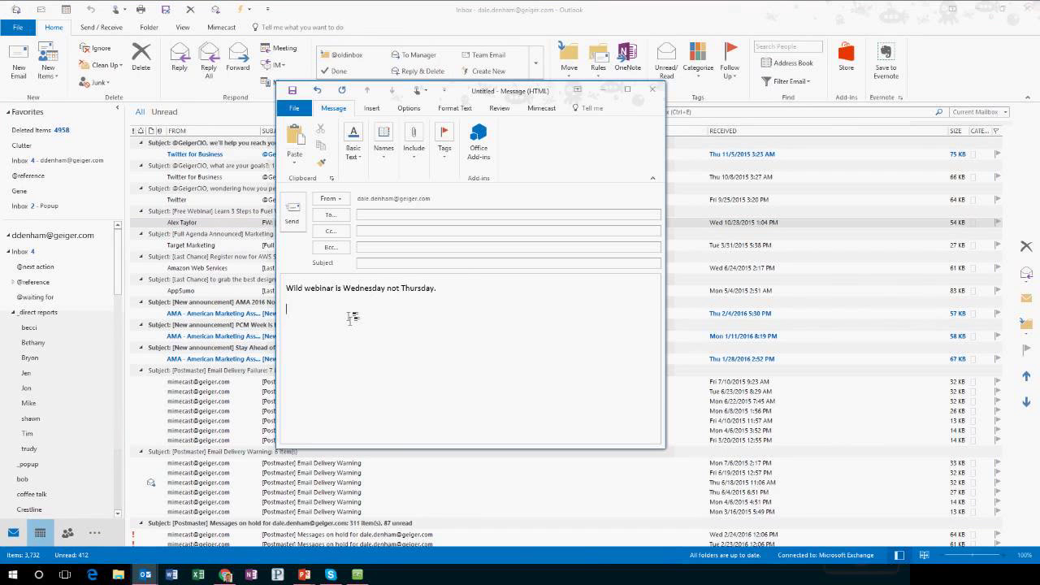
# Add the lines "Even if you double check your technology, stuff will happen!" and "Oh well!" to the body, with the last one in bold.
pyautogui.press('Return')
pyautogui.write('Even if you double check your te')
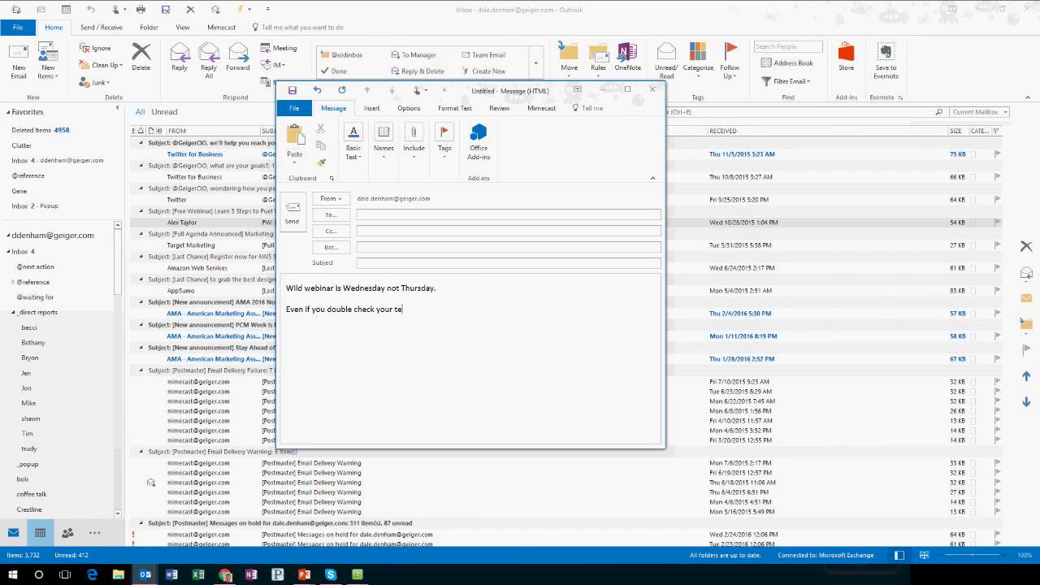
pyautogui.write('chnology, stuff w')
pyautogui.write('ill happen!  ')
pyautogui.write('Oh well1')
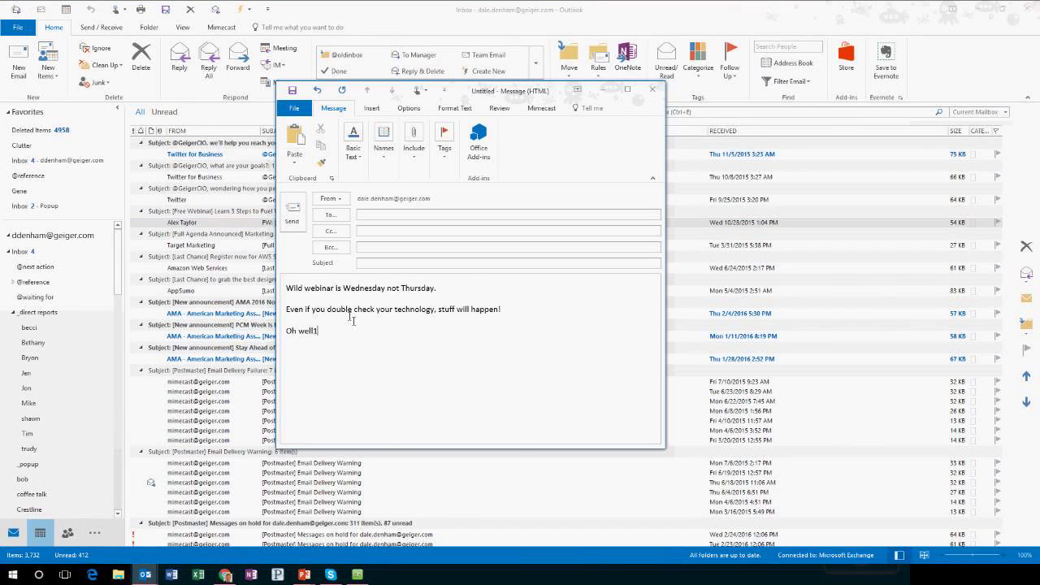
pyautogui.hotkey('shift', 'Home')
# Save the whole message body to the Quick Part Gallery, keeping the suggested name and the General category.
pyautogui.moveTo(327, 345); pyautogui.dragTo(280, 276)
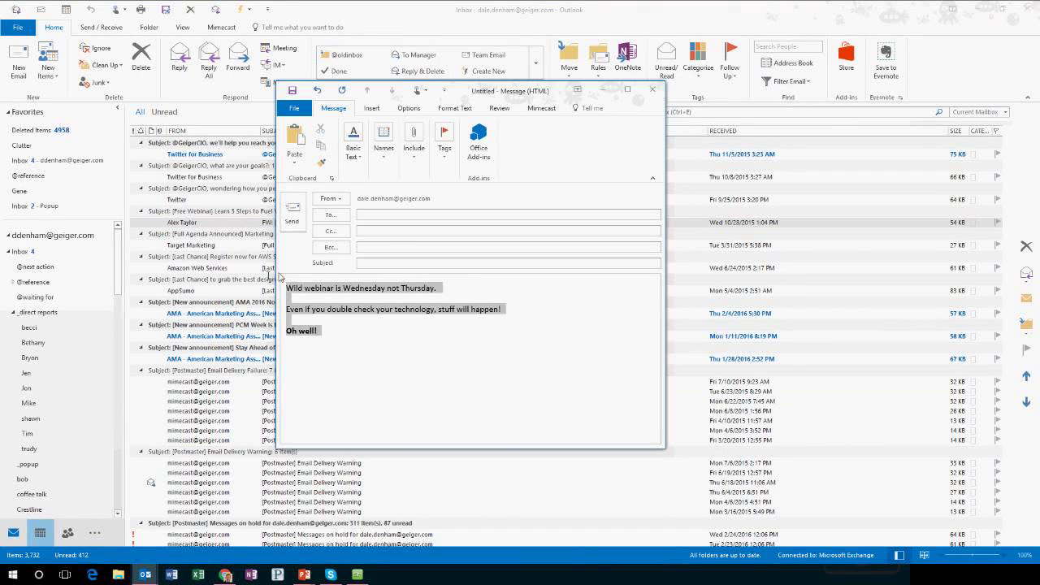
pyautogui.click(627, 90)
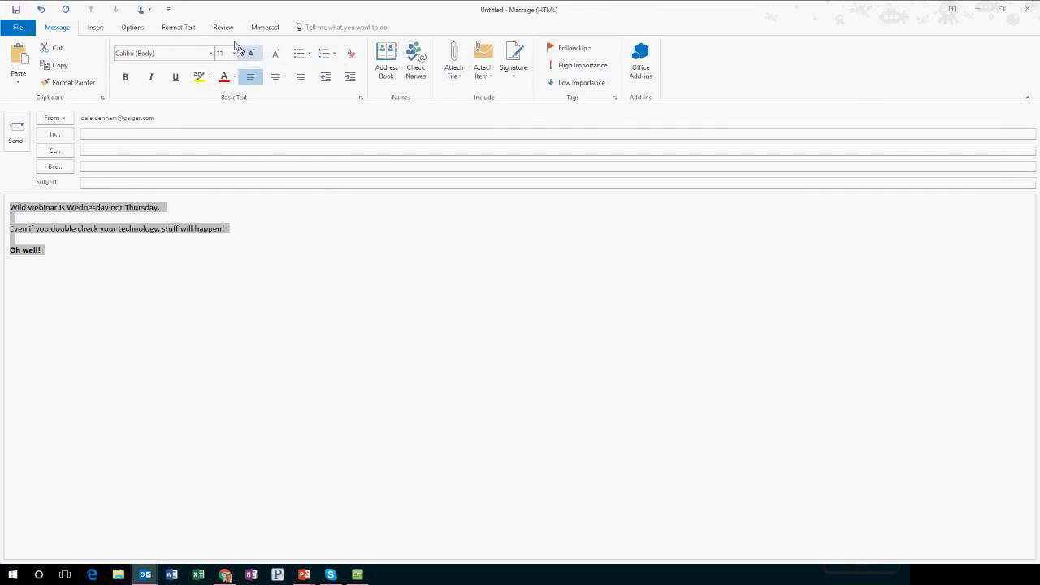
pyautogui.click(134, 31)
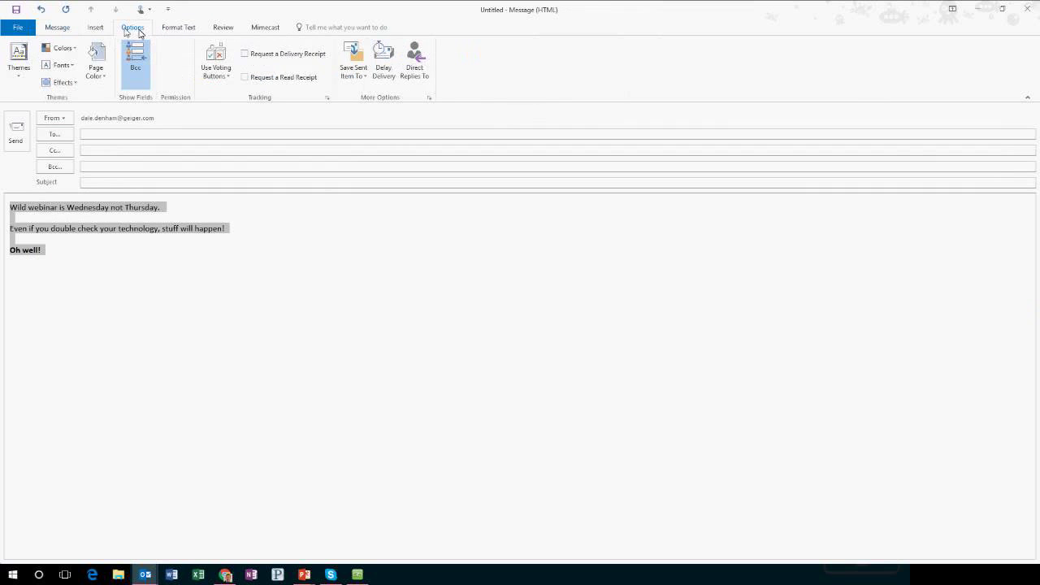
pyautogui.click(106, 33)
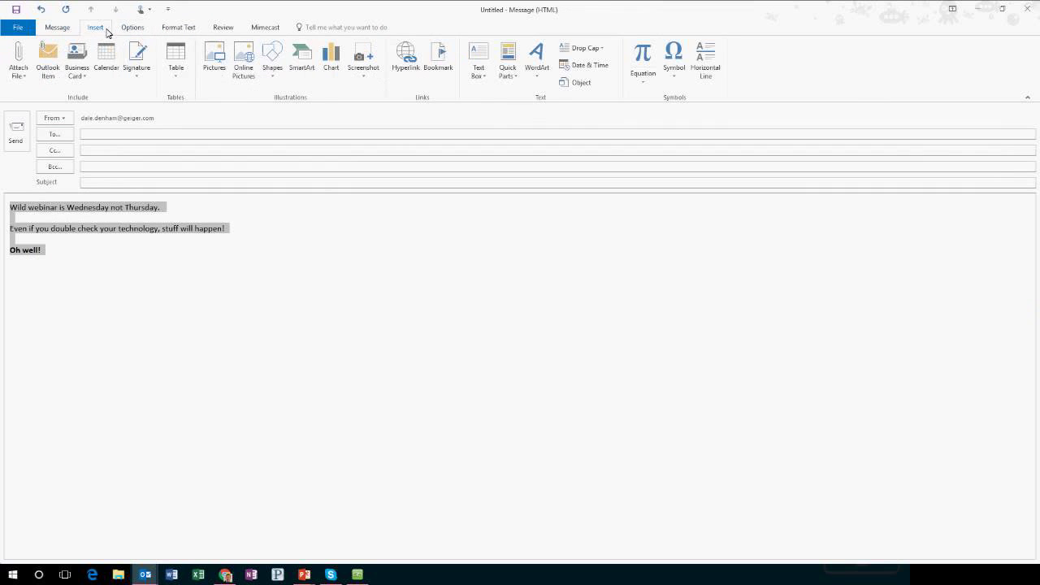
pyautogui.click(513, 81)
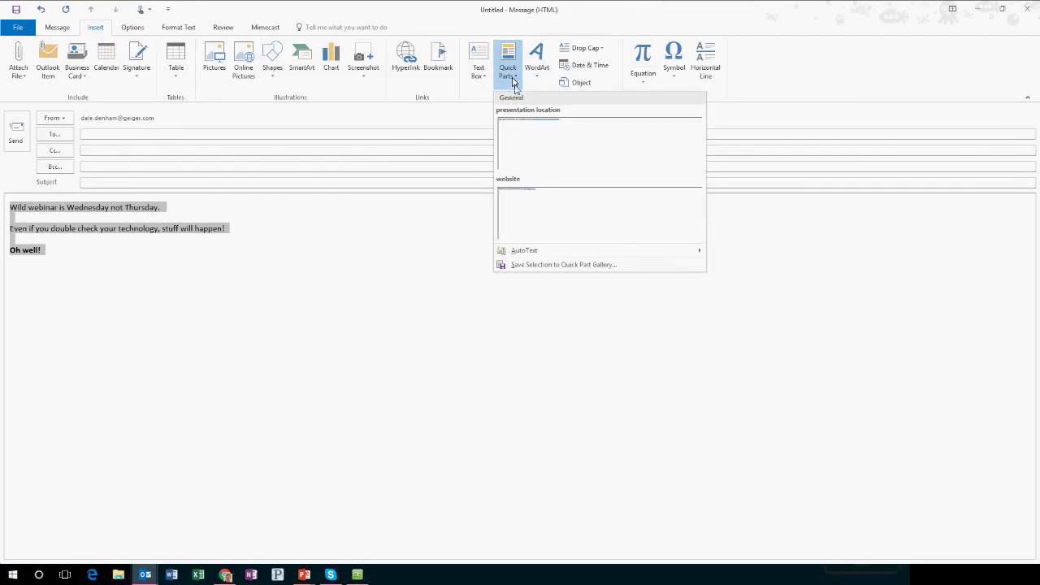
pyautogui.click(568, 266)
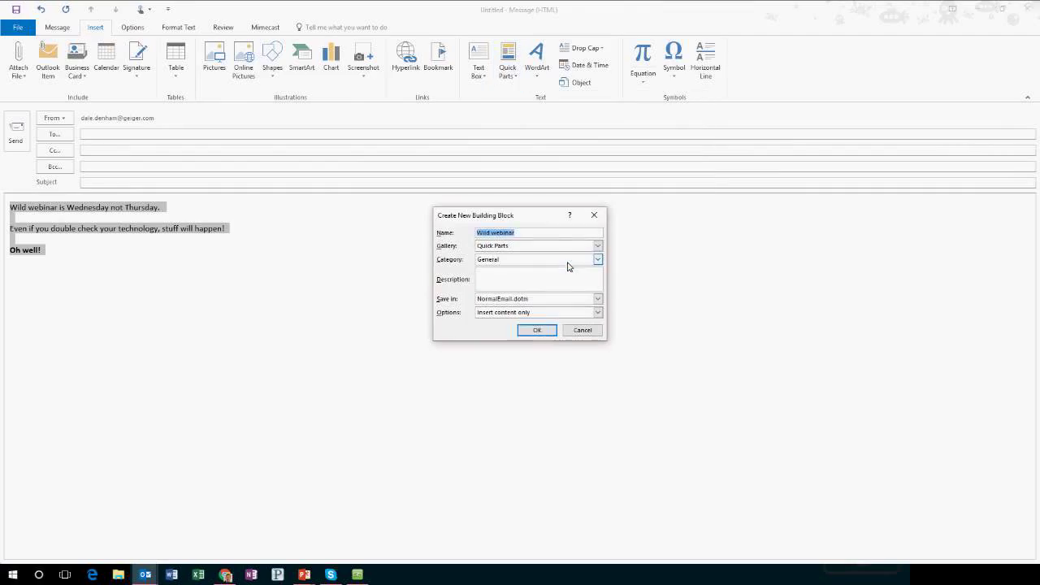
pyautogui.click(537, 330)
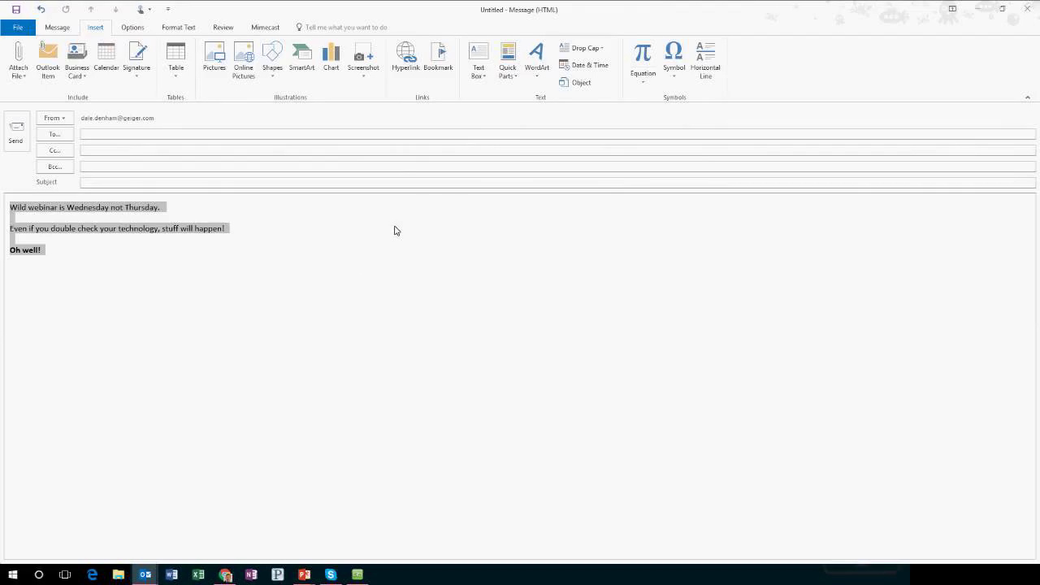
pyautogui.write('This is exa')
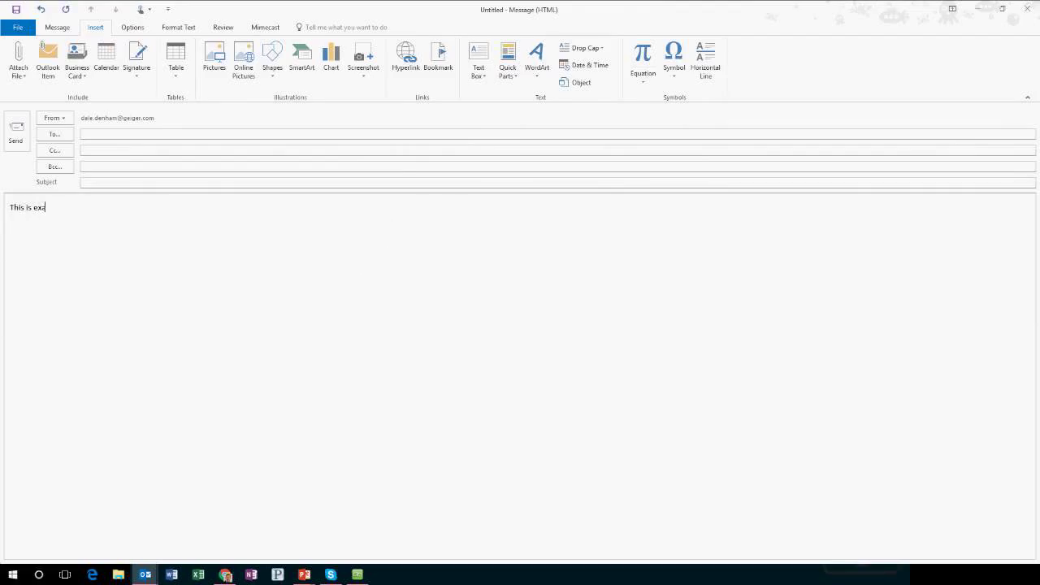
pyautogui.write('mple 2')
pyautogui.press('Return')
pyautogui.write('I can type whatever')
pyautogui.press('Return')
pyautogui.write('Visit me at v')
pyautogui.write('ww.geiger.com')
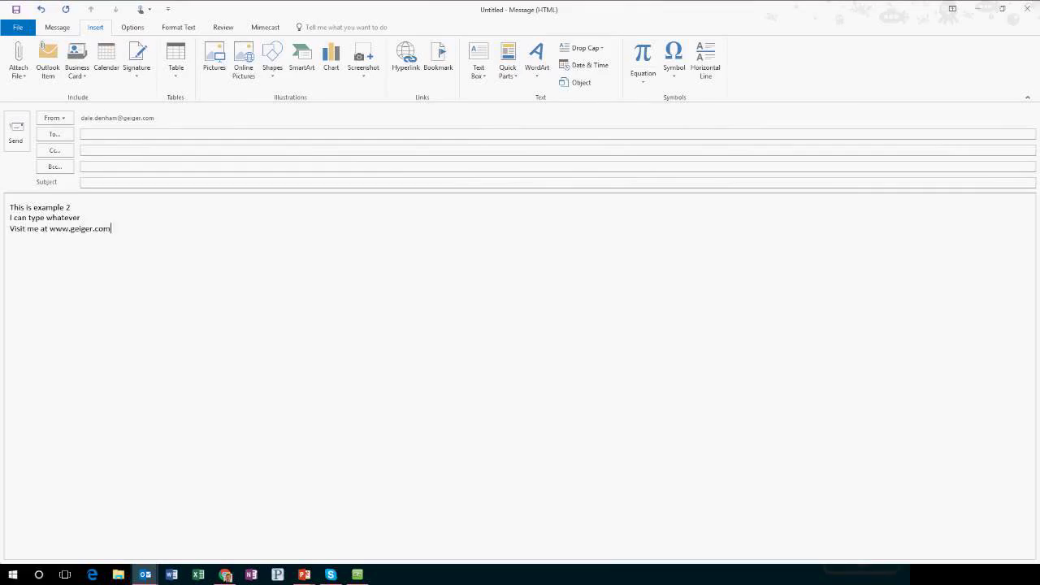
# Add a line reading "View this presentation at" followed by the presenter's SlideShare web address.
pyautogui.press('Return')
pyautogui.write('view this presentatio')
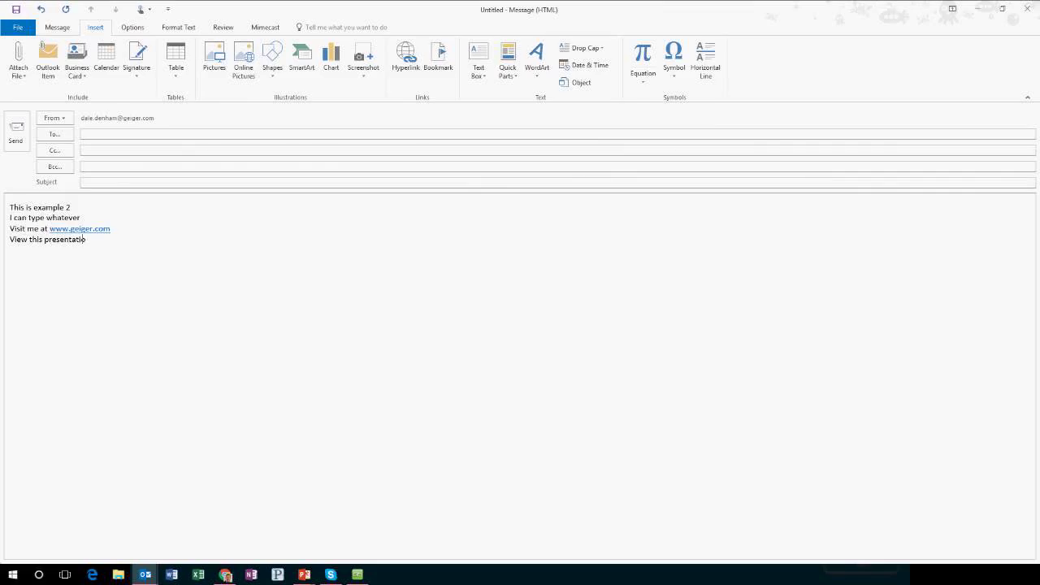
pyautogui.write('n at www.slideshare.net/therealdaledenham')
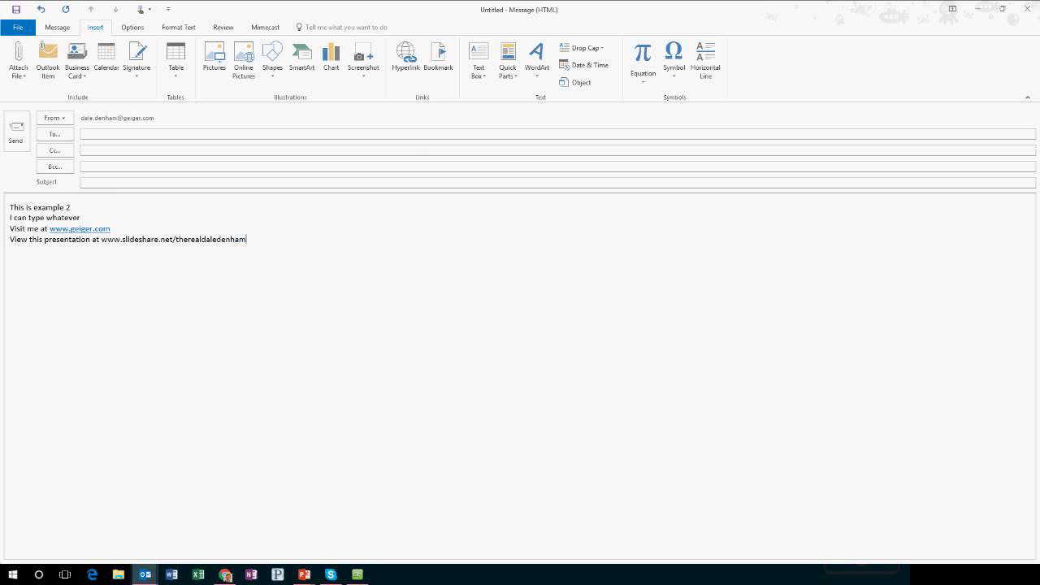
pyautogui.press('Return')
# Save all the body text to the Quick Part Gallery under the name "This is example2".
pyautogui.hotkey('ctrl', 'a')
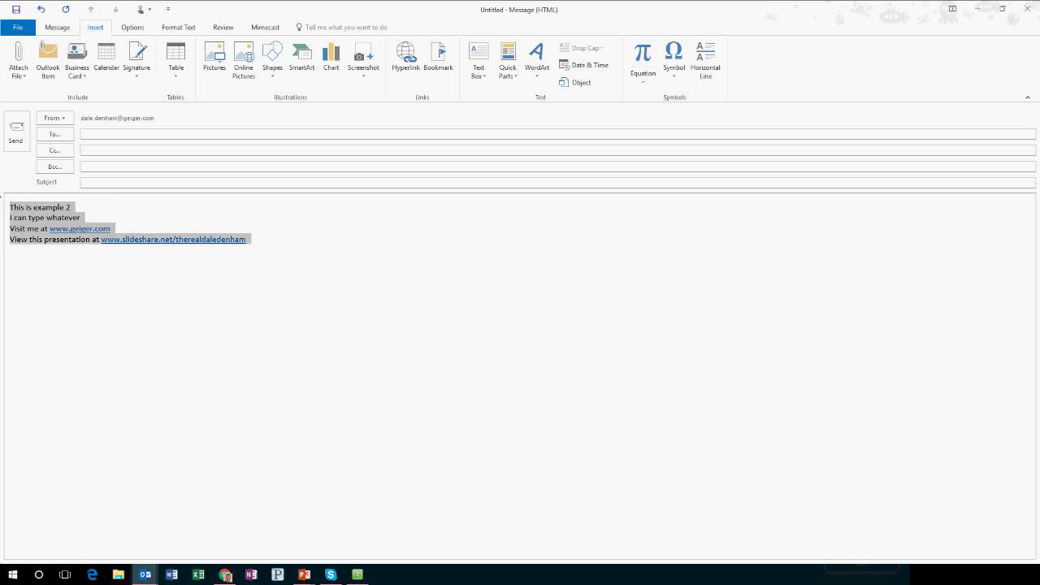
pyautogui.click(498, 82)
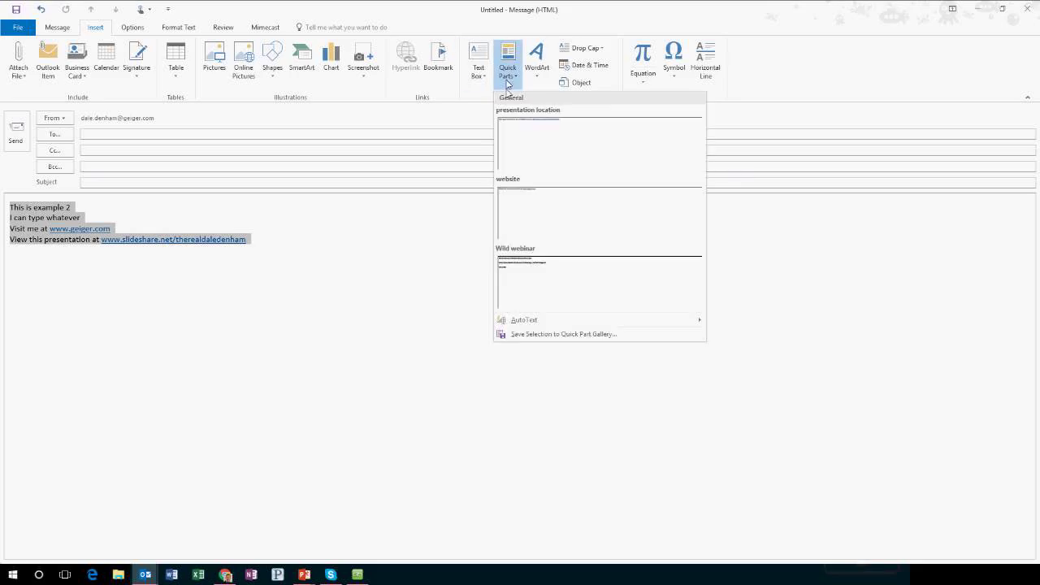
pyautogui.click(561, 334)
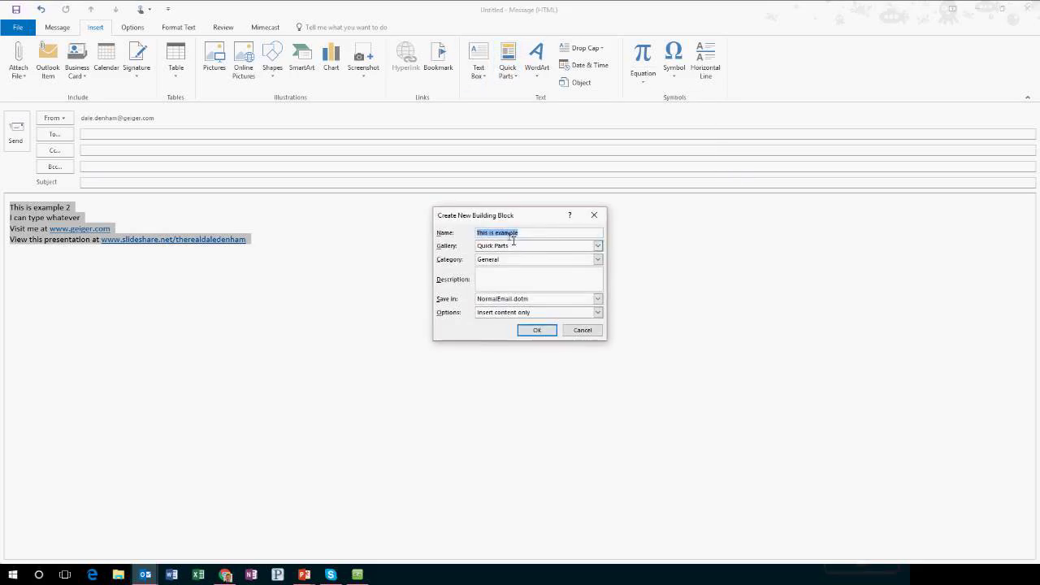
pyautogui.click(549, 233)
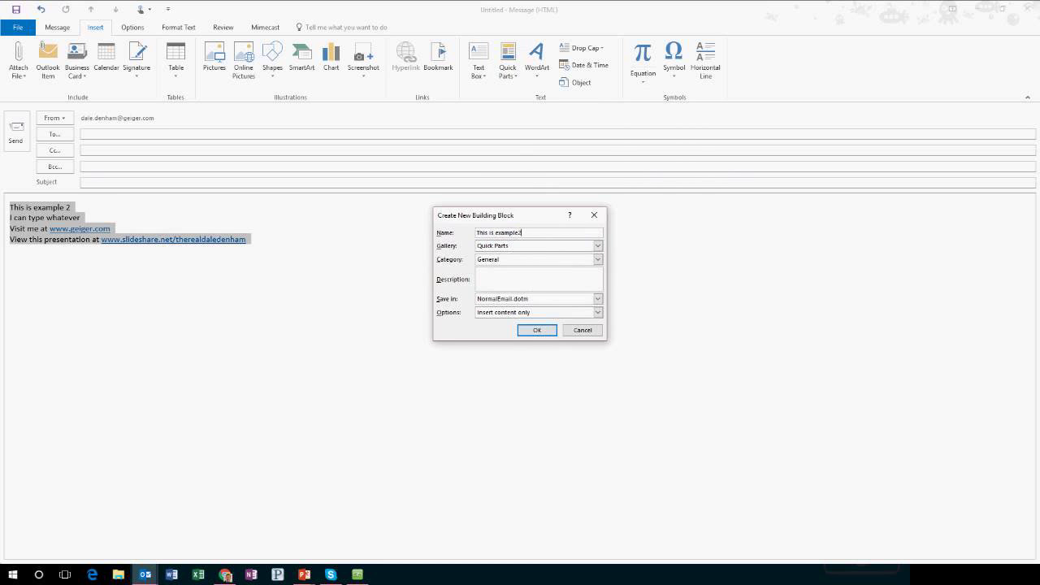
pyautogui.click(541, 330)
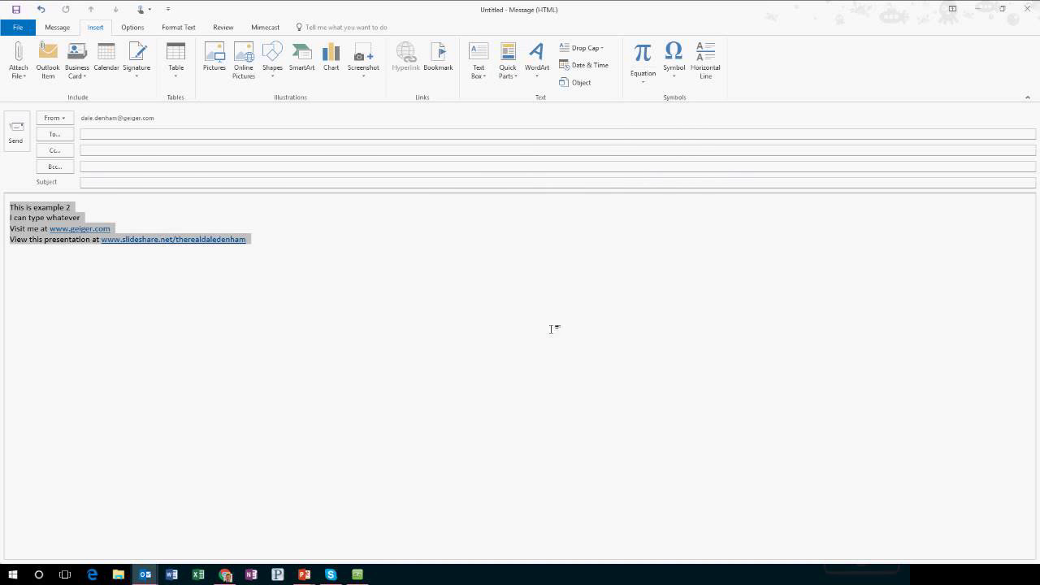
# Close the message without saving changes and start a new blank email.
pyautogui.press('Escape')
pyautogui.press('n')
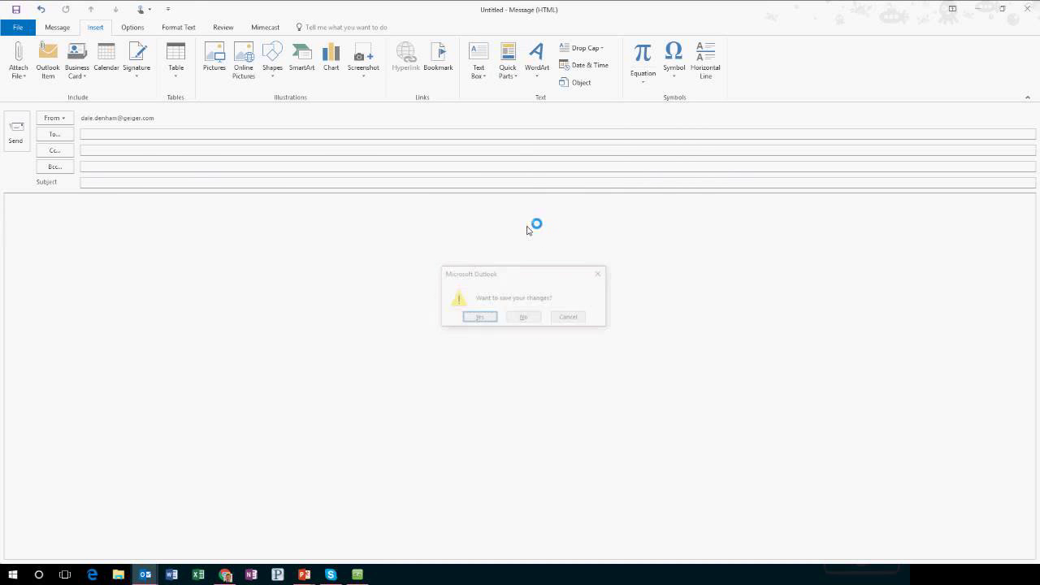
pyautogui.click(13, 67)
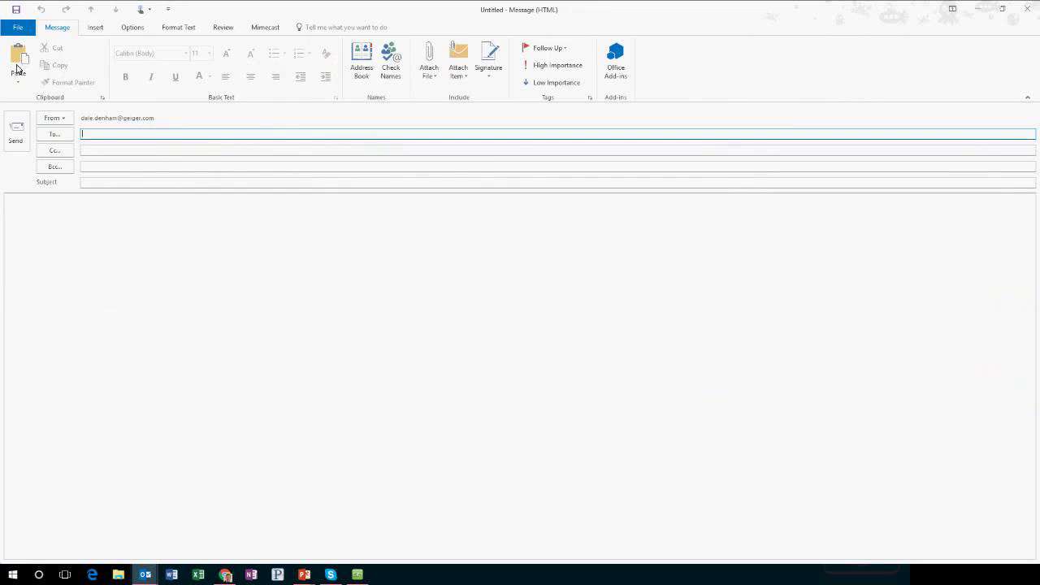
# Insert the "website" Quick Part into the body of the new message.
pyautogui.click(104, 30)
pyautogui.click(473, 213)
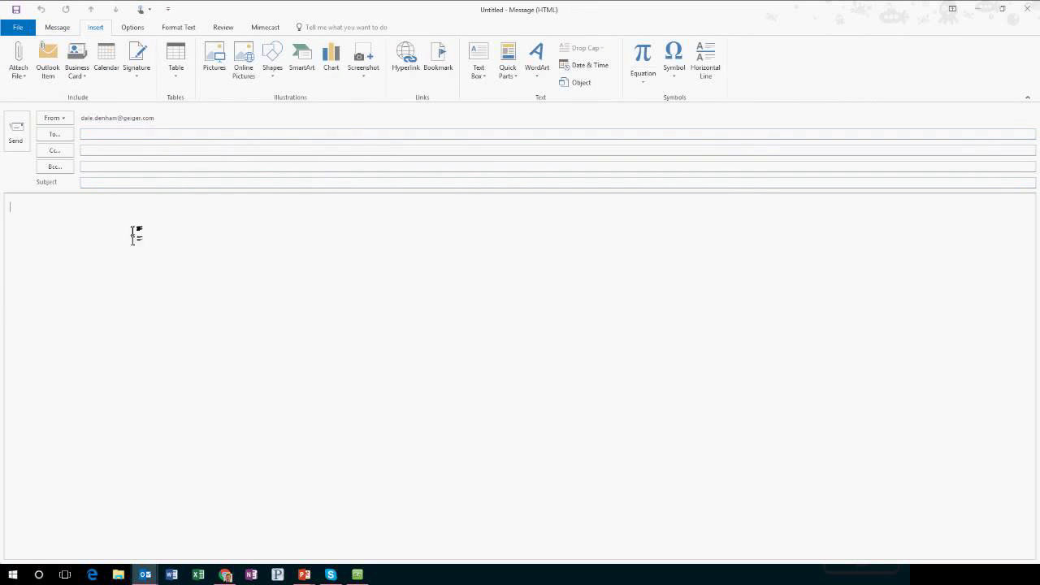
pyautogui.click(163, 136)
pyautogui.click(160, 242)
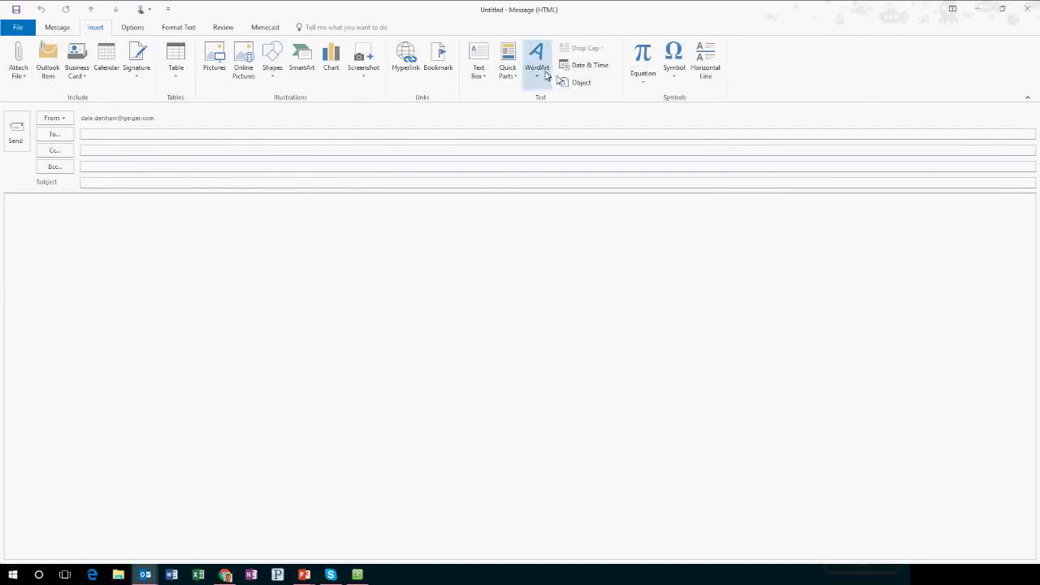
pyautogui.click(517, 82)
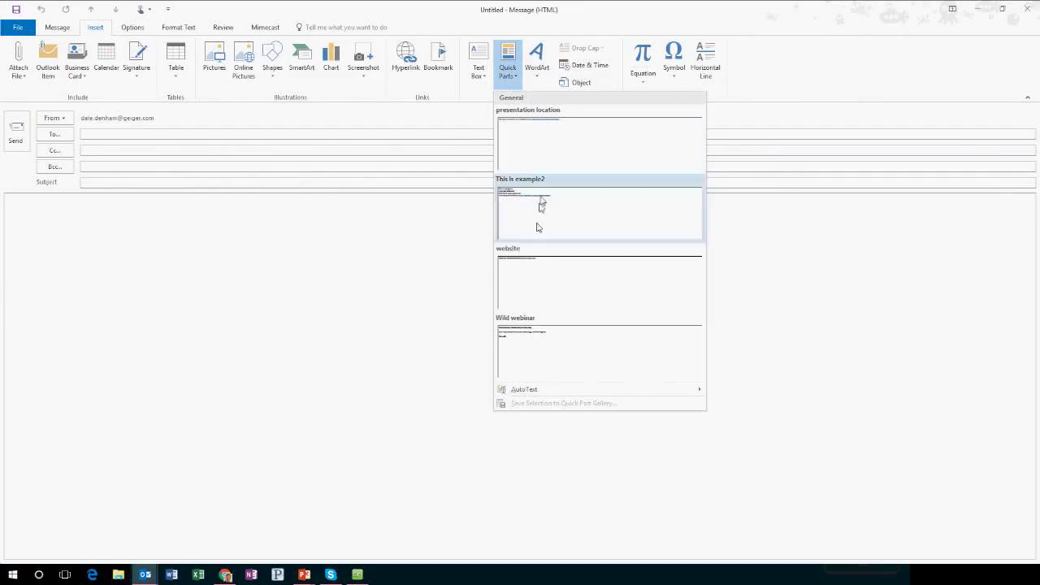
pyautogui.click(546, 278)
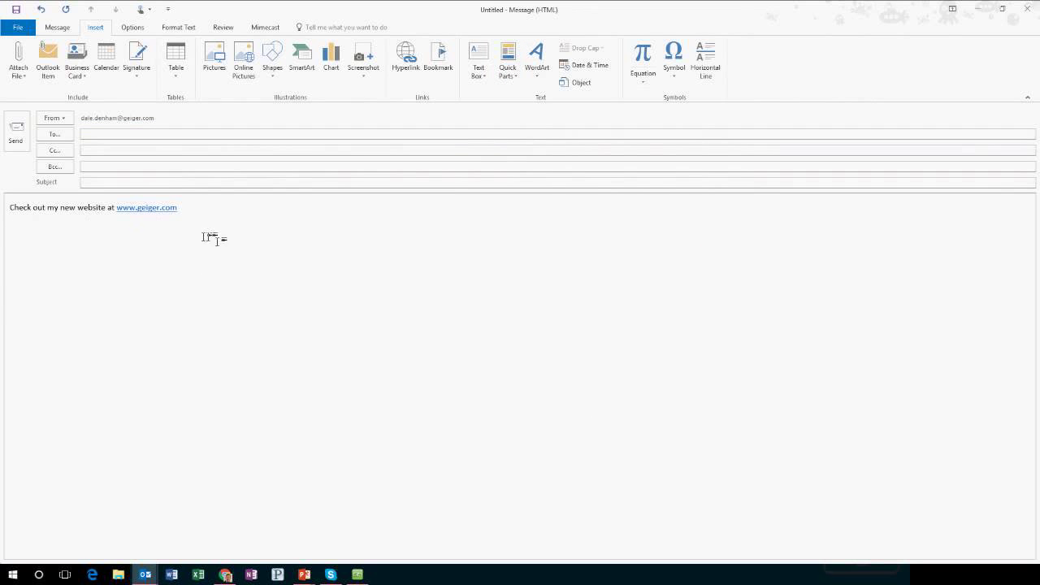
# Insert the "presentation location" Quick Part on the line below the website text.
pyautogui.click(555, 168)
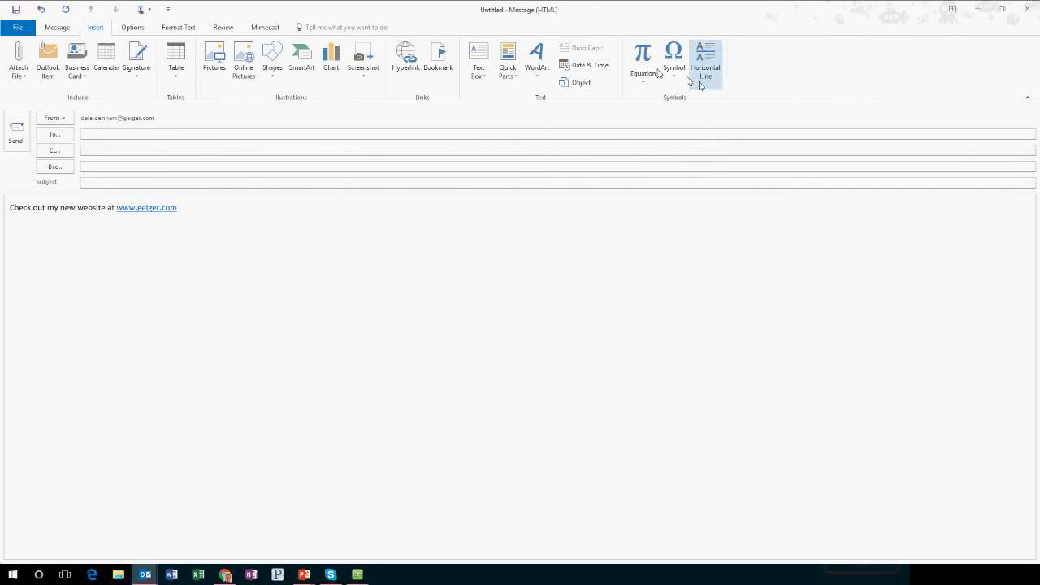
pyautogui.click(516, 73)
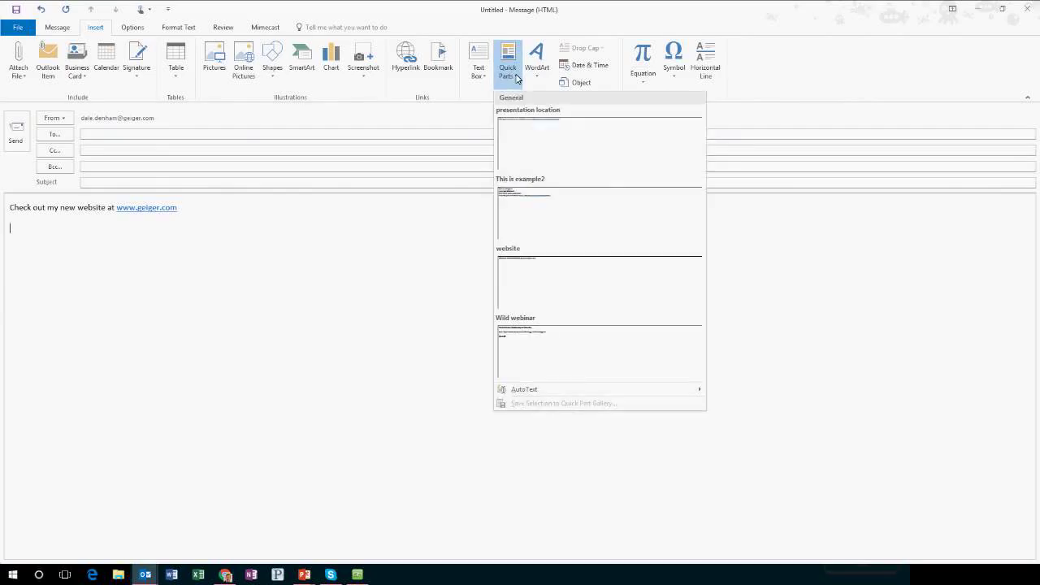
pyautogui.click(530, 135)
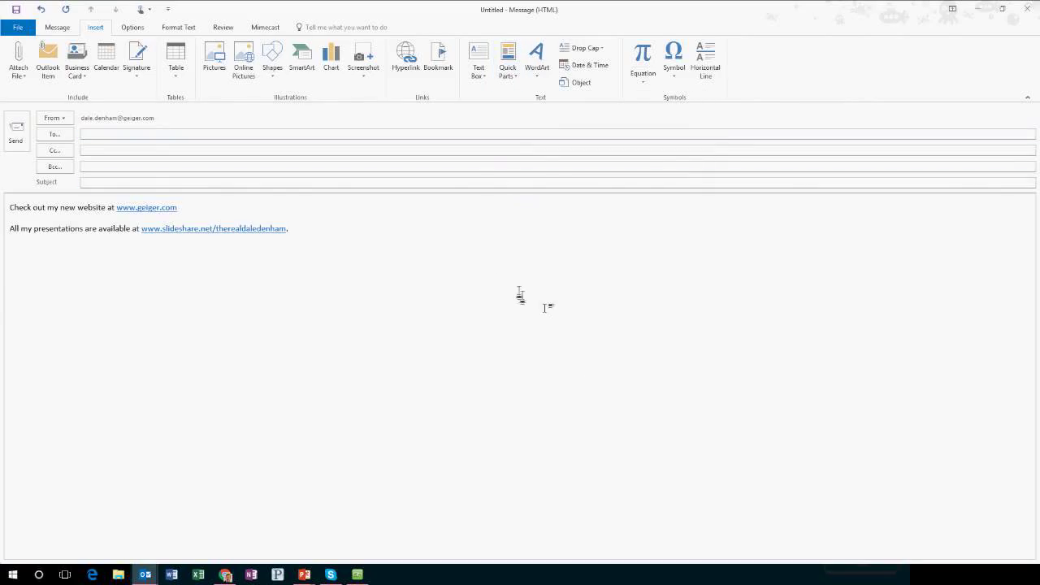
# Add the "This is example2" and "Wild webinar" Quick Parts beneath the existing body text.
pyautogui.press('Return')
pyautogui.click(508, 63)
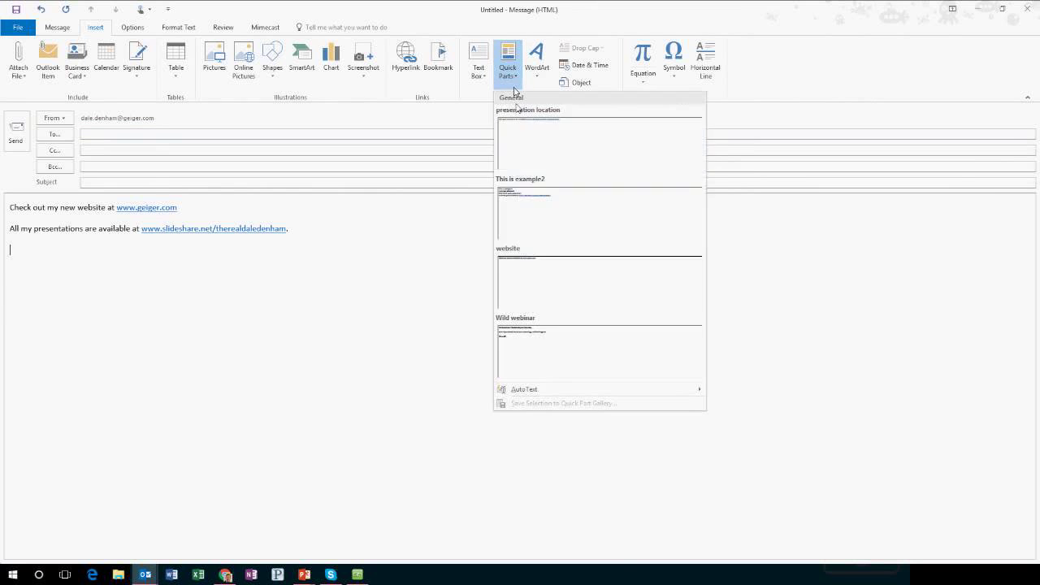
pyautogui.click(525, 196)
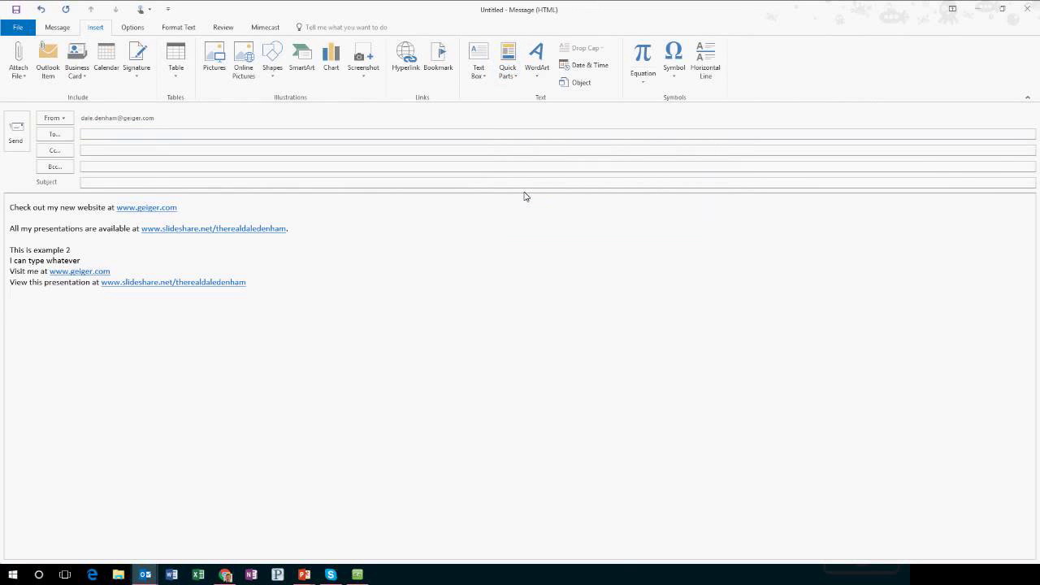
pyautogui.click(508, 65)
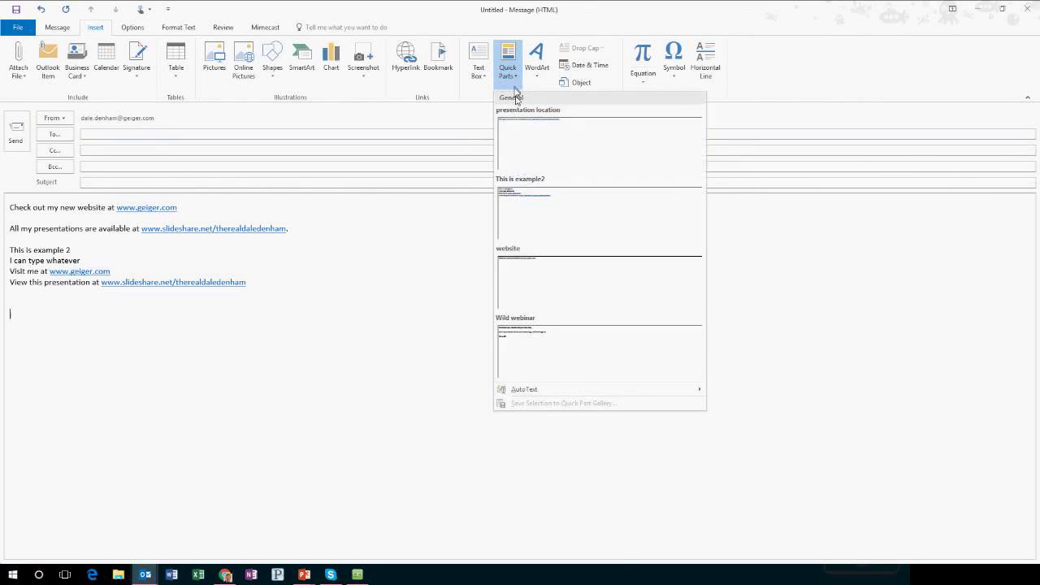
pyautogui.click(549, 323)
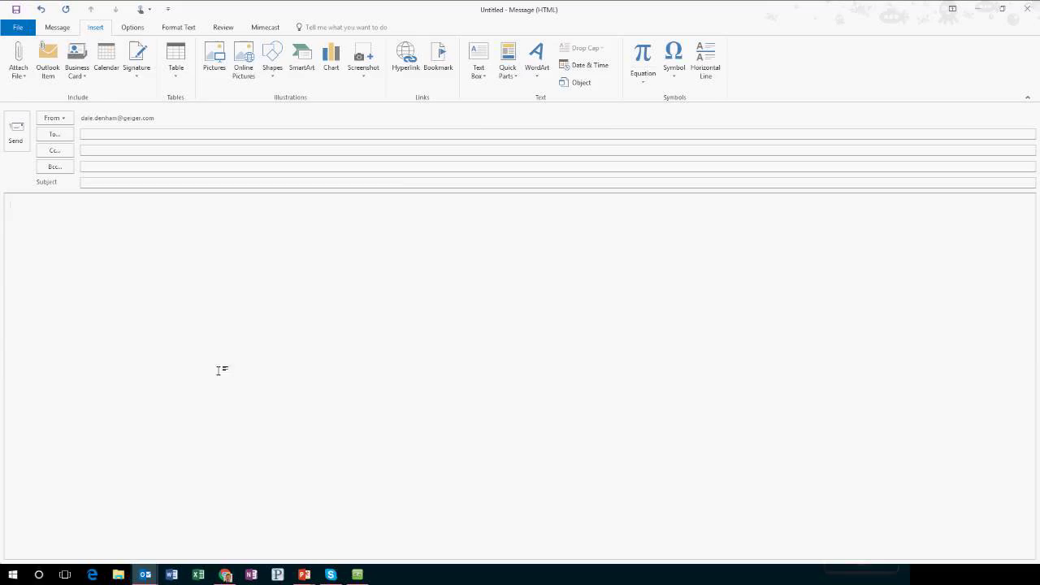
# Write "Type whatever you want" and "Fonts too!" on two lines in the empty body, and make the second line bold.
pyautogui.write('Type whatever you want ')
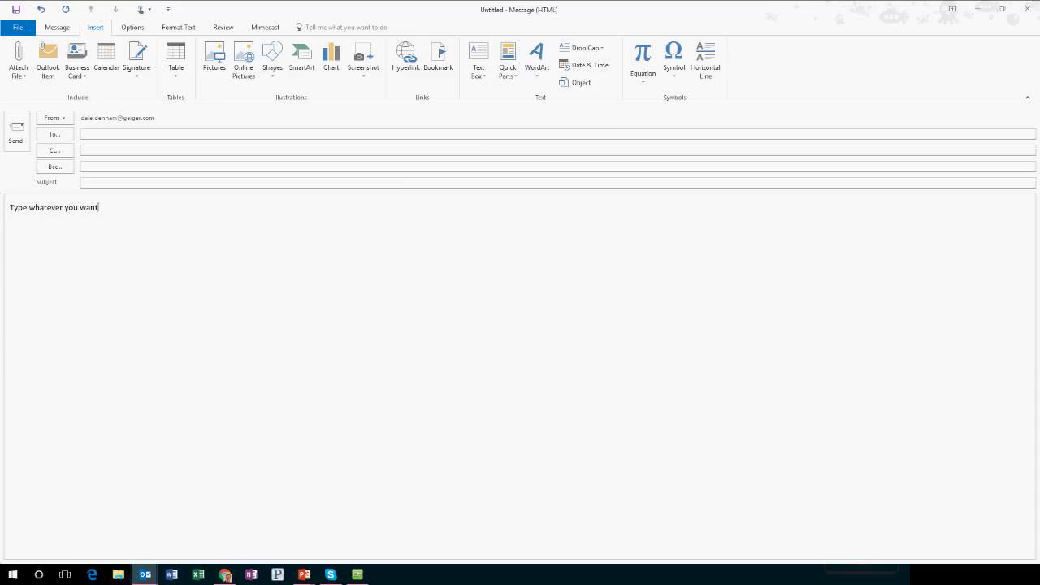
pyautogui.write('Fonts too!')
pyautogui.hotkey('shift', 'Home')
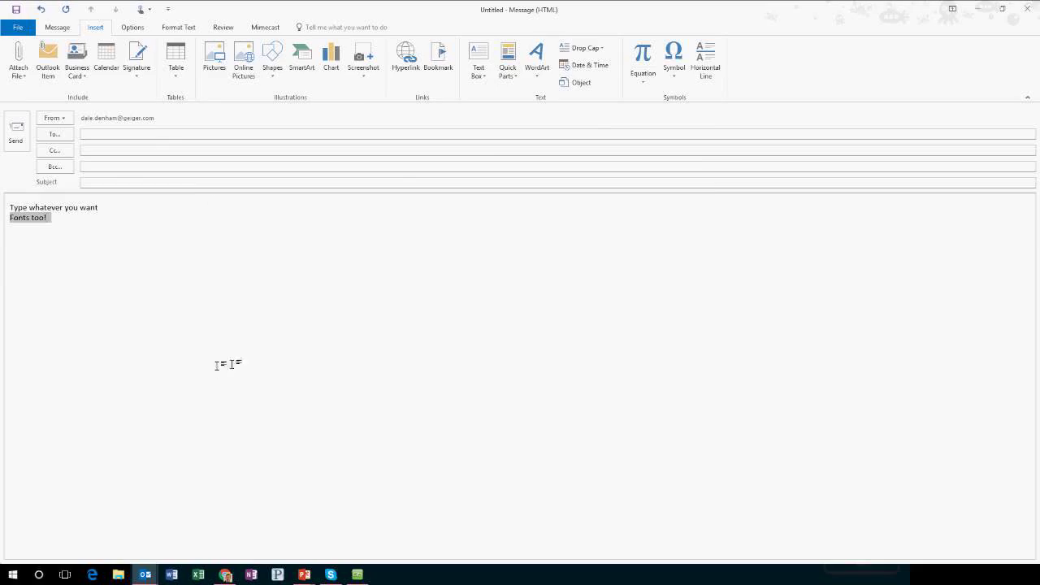
pyautogui.hotkey('ctrl', 'b')
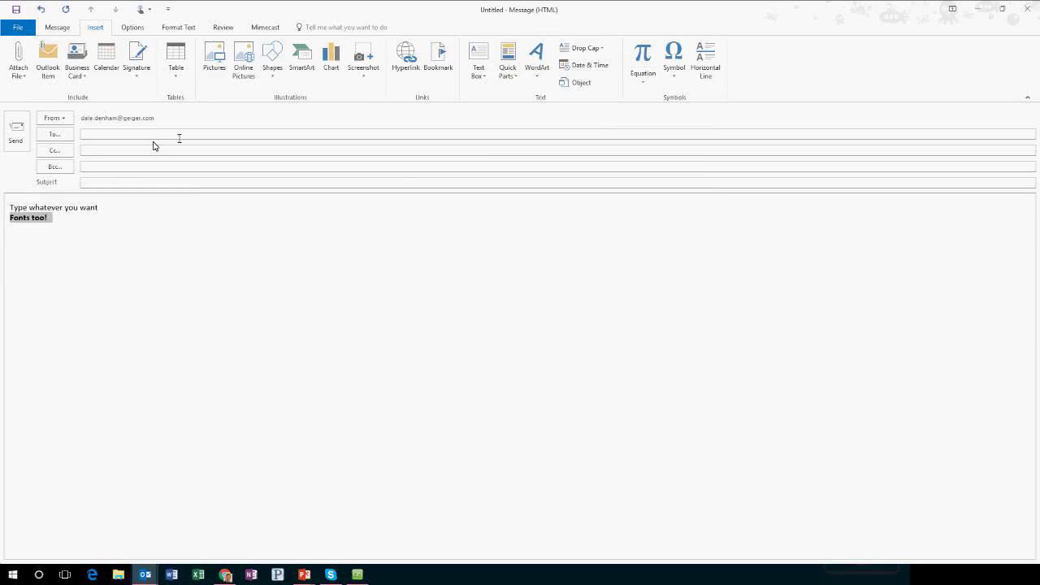
# Save the selected bold line to the Quick Part Gallery under the name "Fonts too!".
pyautogui.click(507, 61)
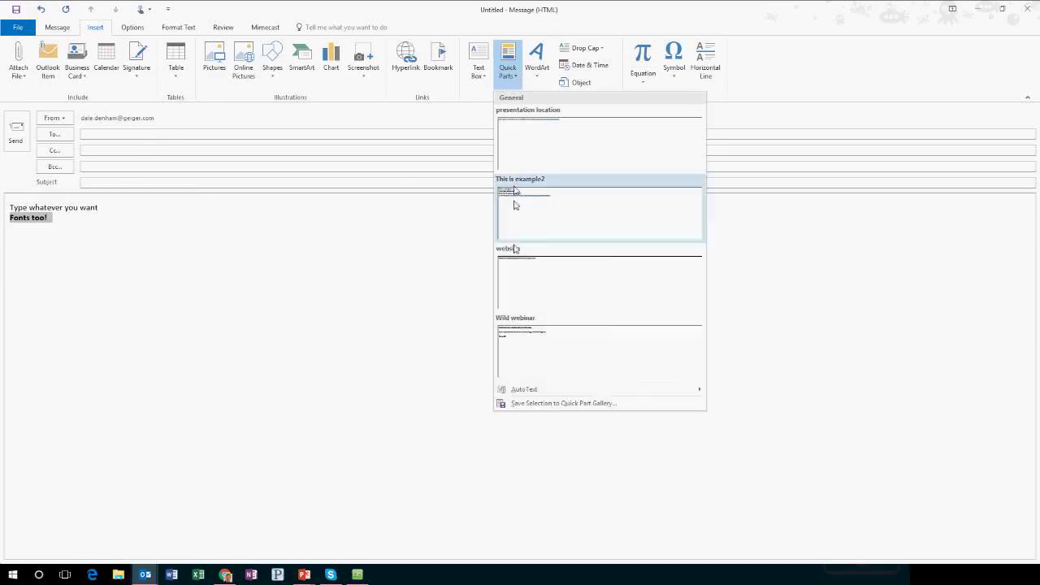
pyautogui.click(529, 403)
pyautogui.click(536, 330)
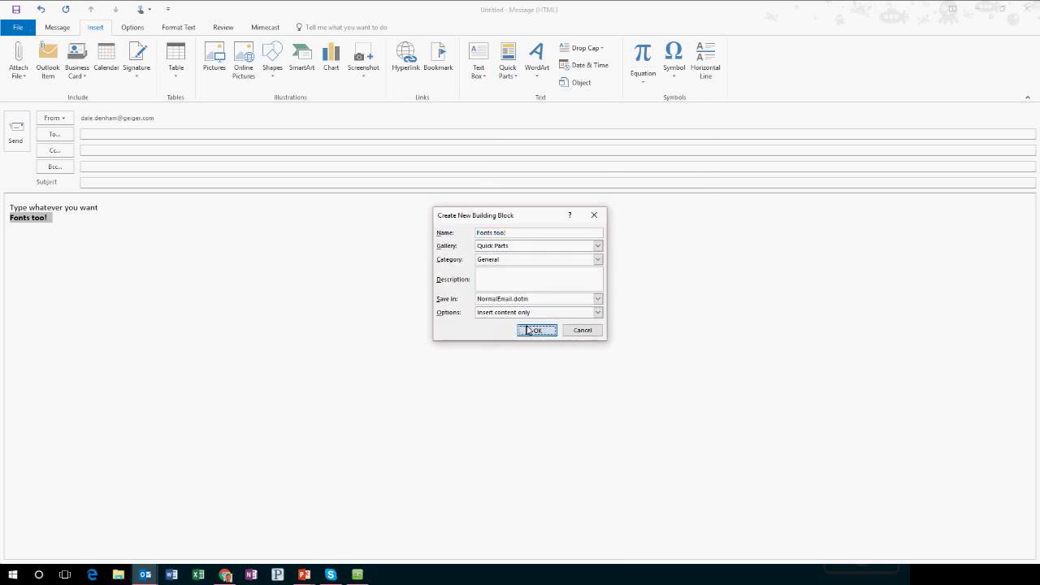
# Clear the whole message body and insert the "Fonts too!" Quick Part in its place.
pyautogui.click(240, 208)
pyautogui.hotkey('ctrl', 'a')
pyautogui.press('Delete')
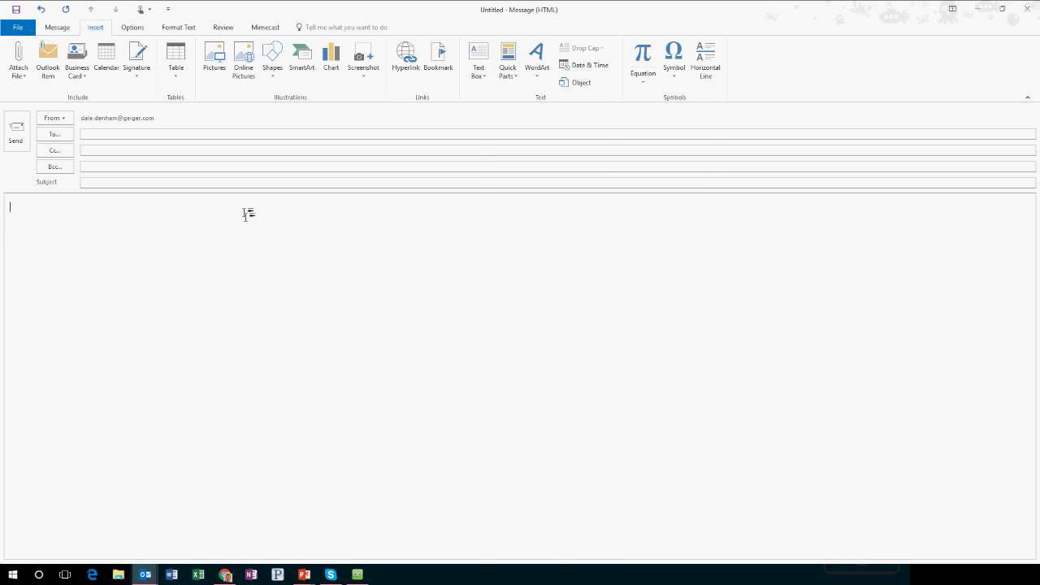
pyautogui.click(505, 81)
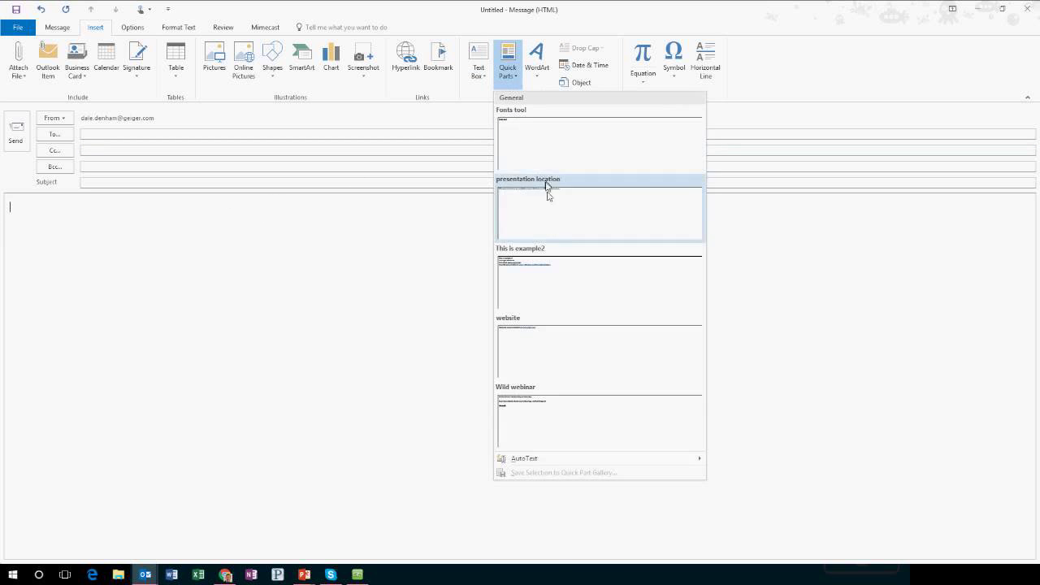
pyautogui.click(531, 156)
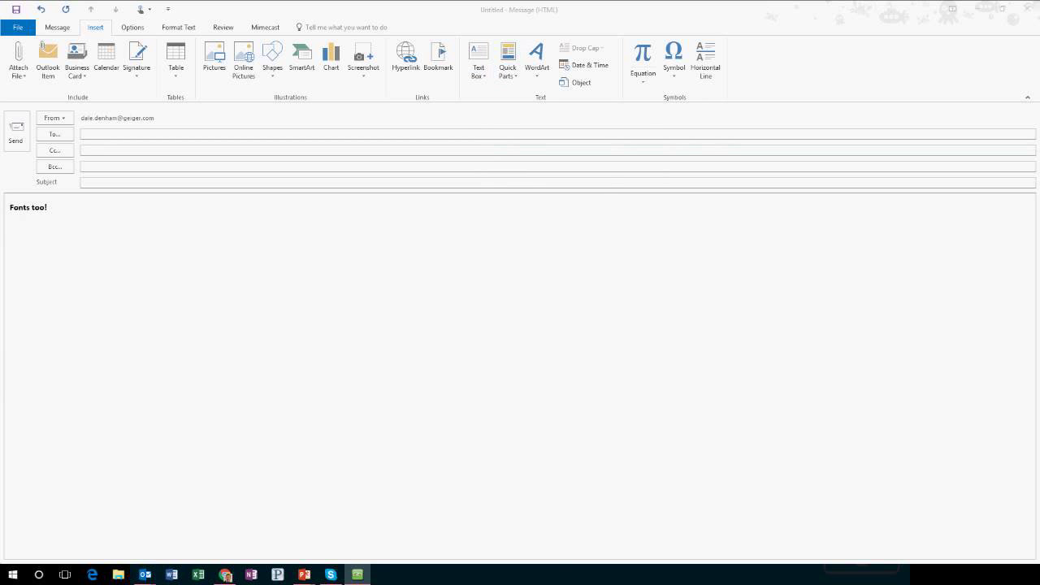
# Close the message without saving the changes.
pyautogui.click(427, 217)
pyautogui.press('Escape')
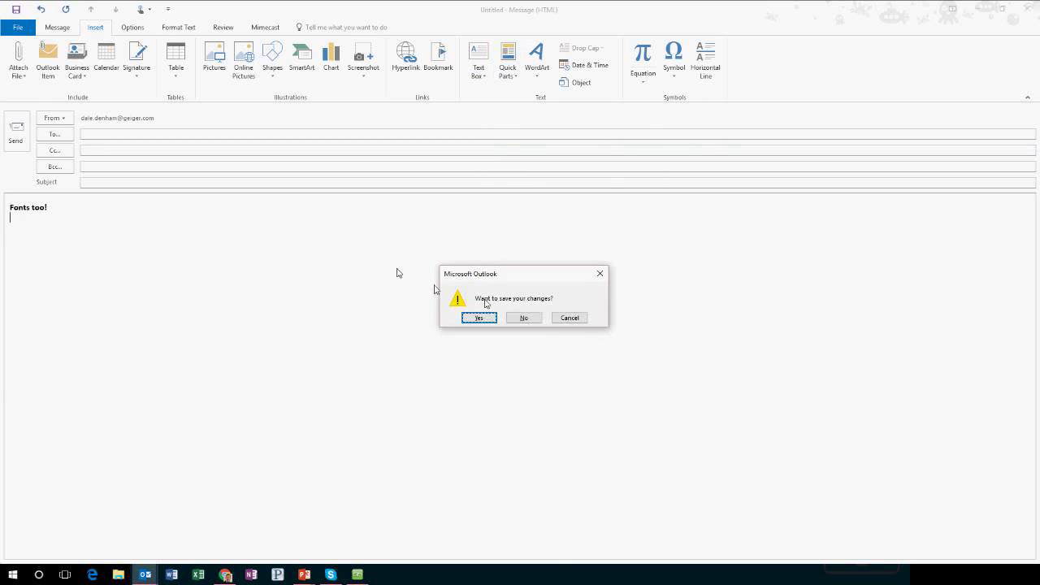
pyautogui.click(530, 317)
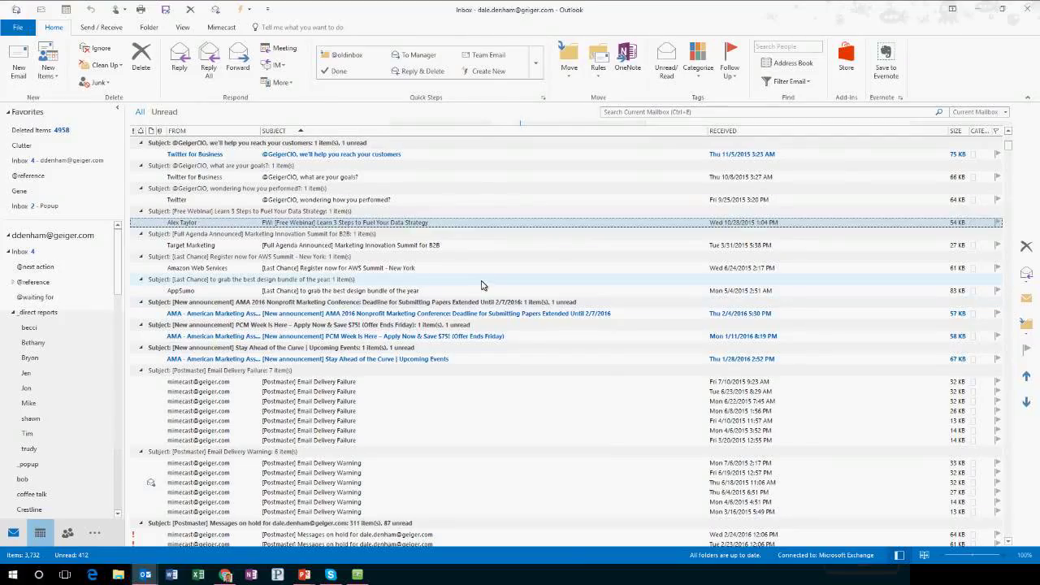
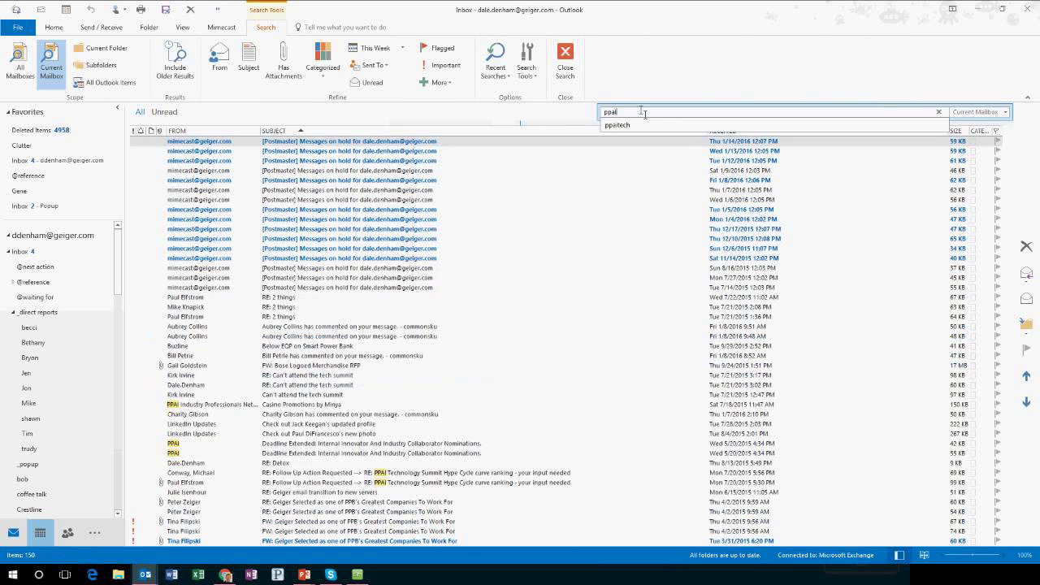
# Select the PPAI Industry Professionals casino promotions email and examine the available Quick Steps and the options for new ones.
pyautogui.click(344, 406)
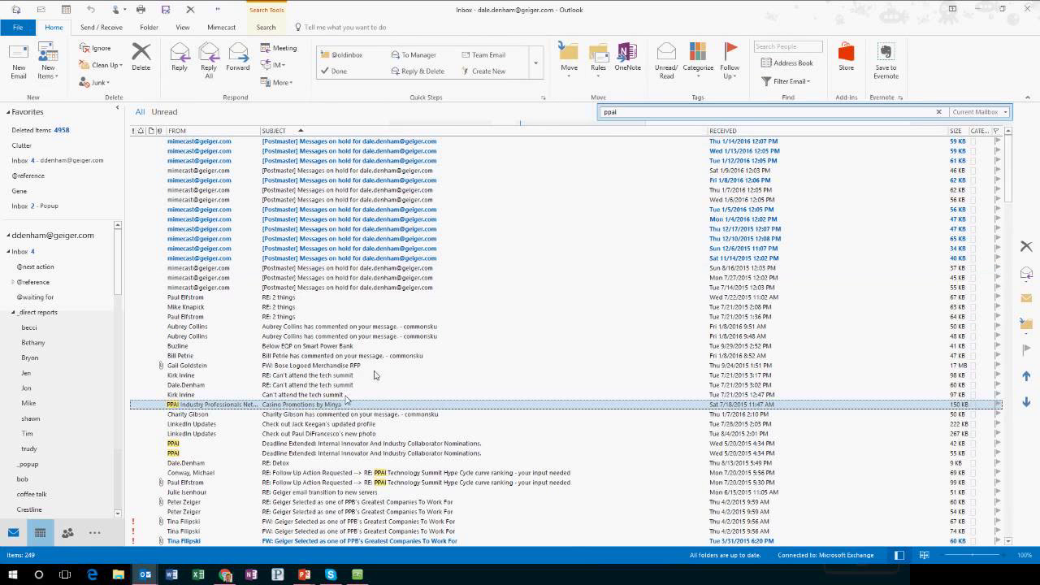
pyautogui.click(535, 64)
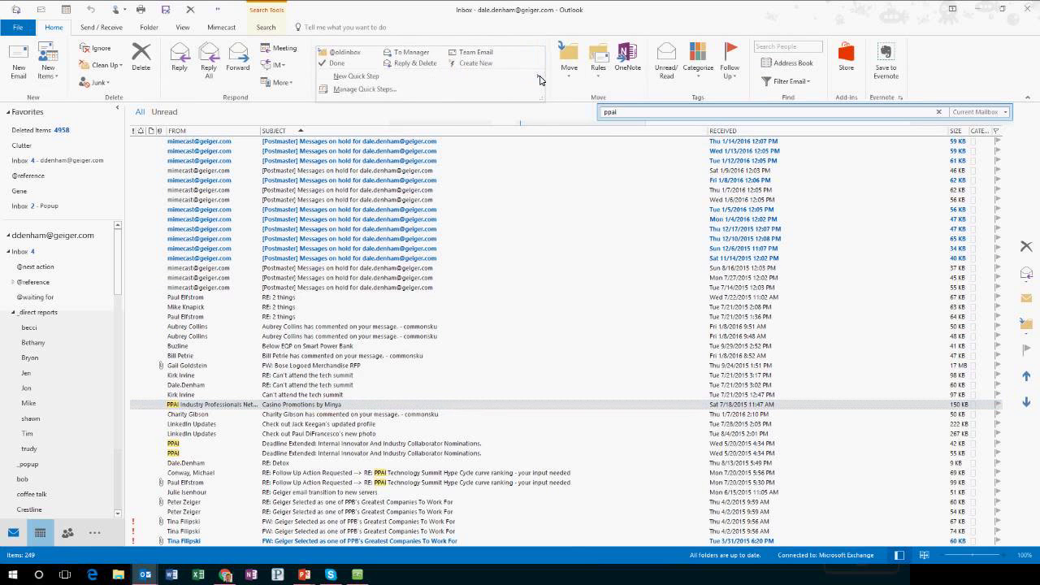
pyautogui.click(522, 31)
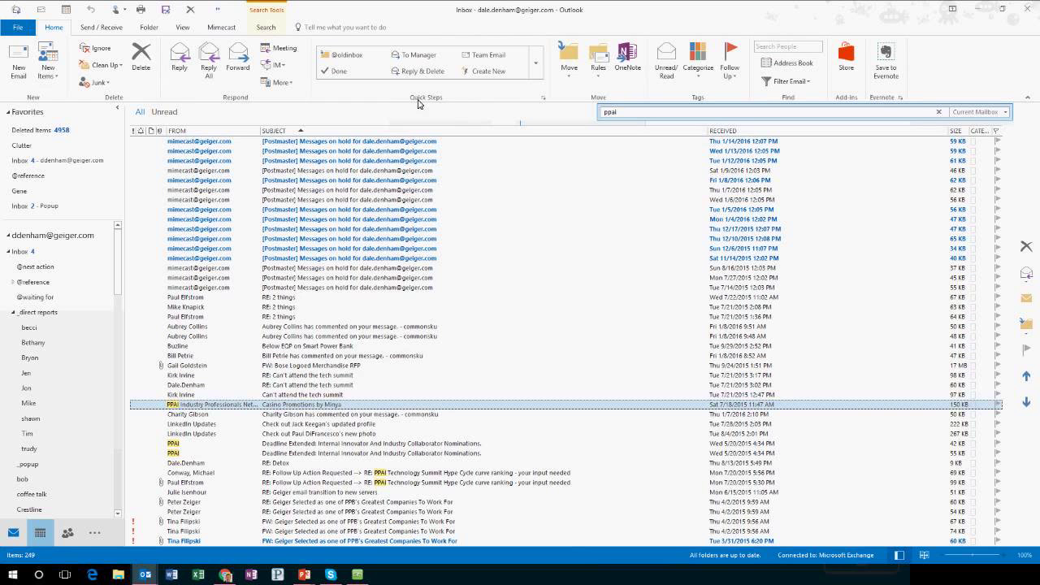
pyautogui.rightClick(371, 407)
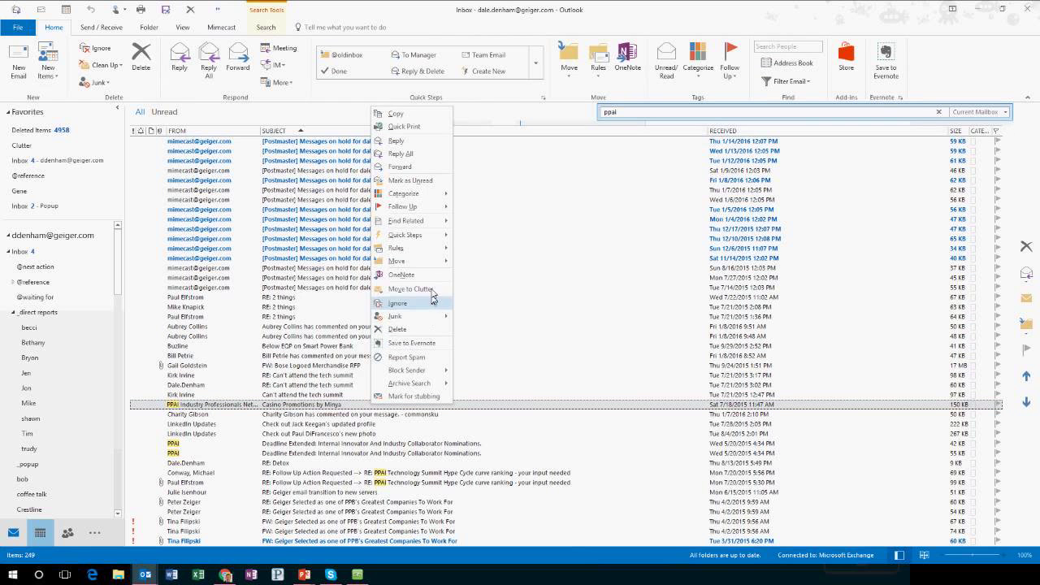
pyautogui.moveTo(422, 244)
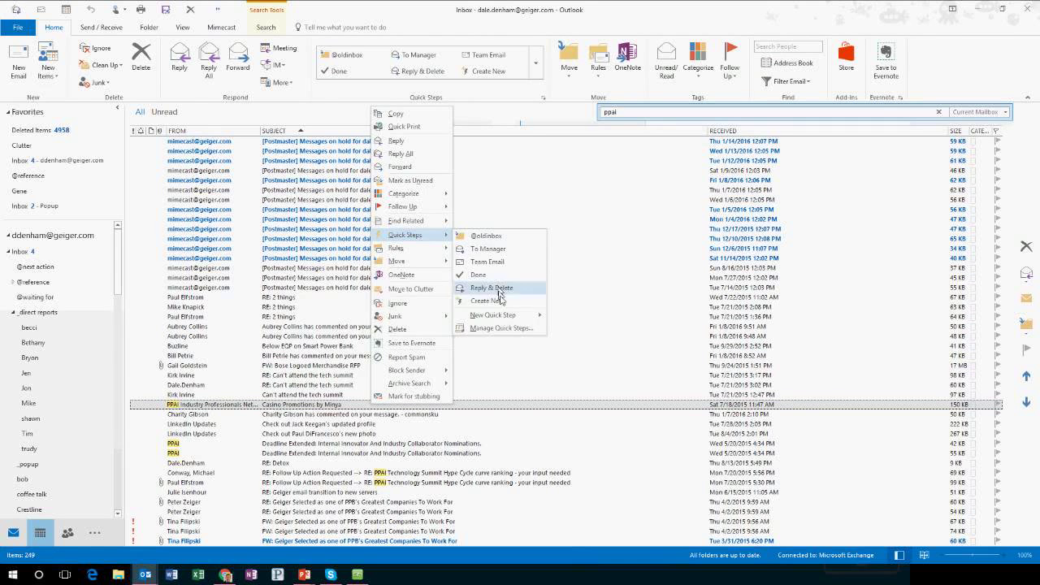
pyautogui.moveTo(505, 319)
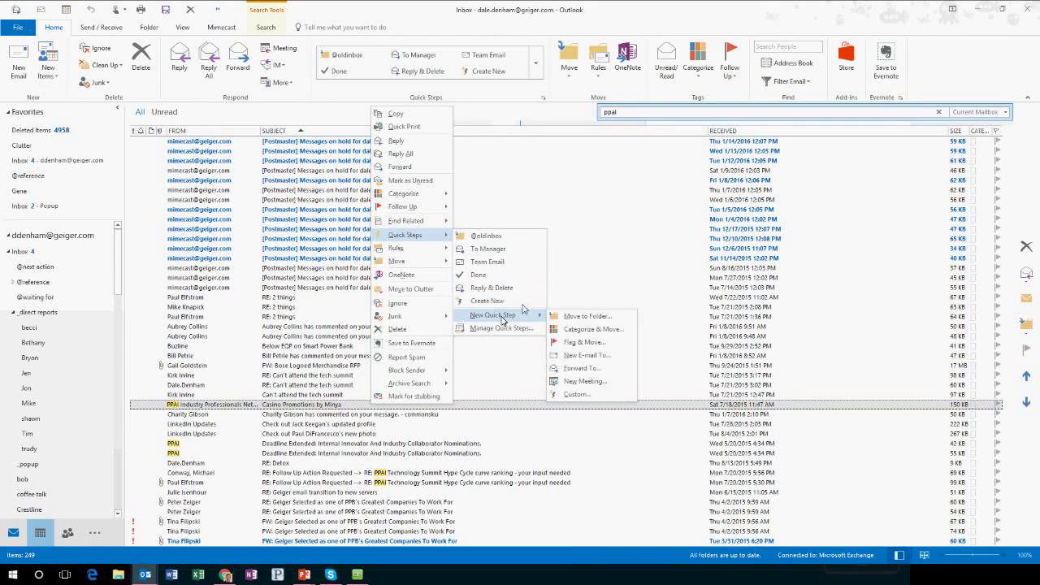
# Start a new Move to Folder Quick Step and name it "ppai quickstep demo".
pyautogui.click(535, 75)
pyautogui.moveTo(520, 82)
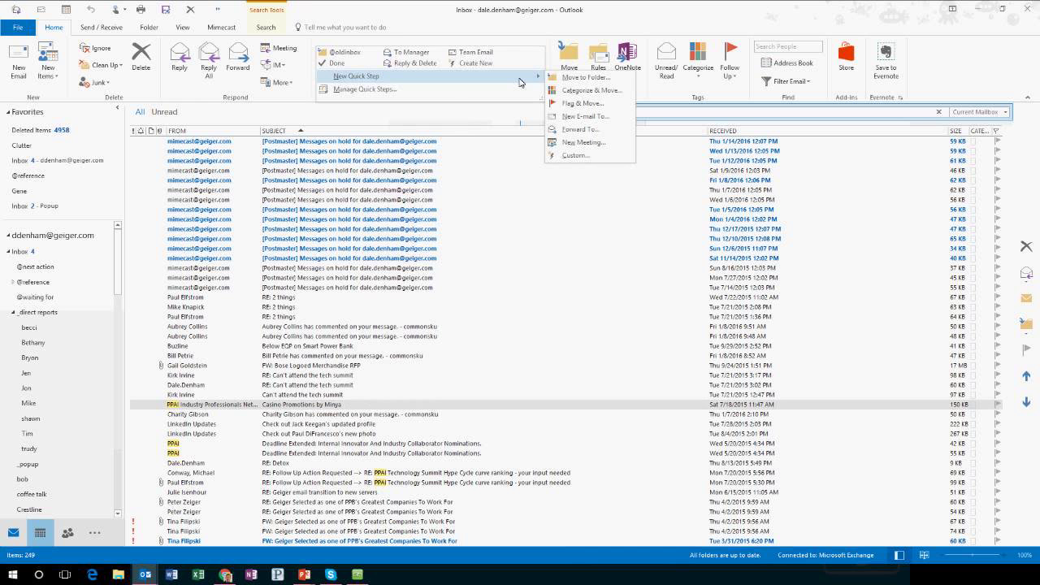
pyautogui.click(561, 78)
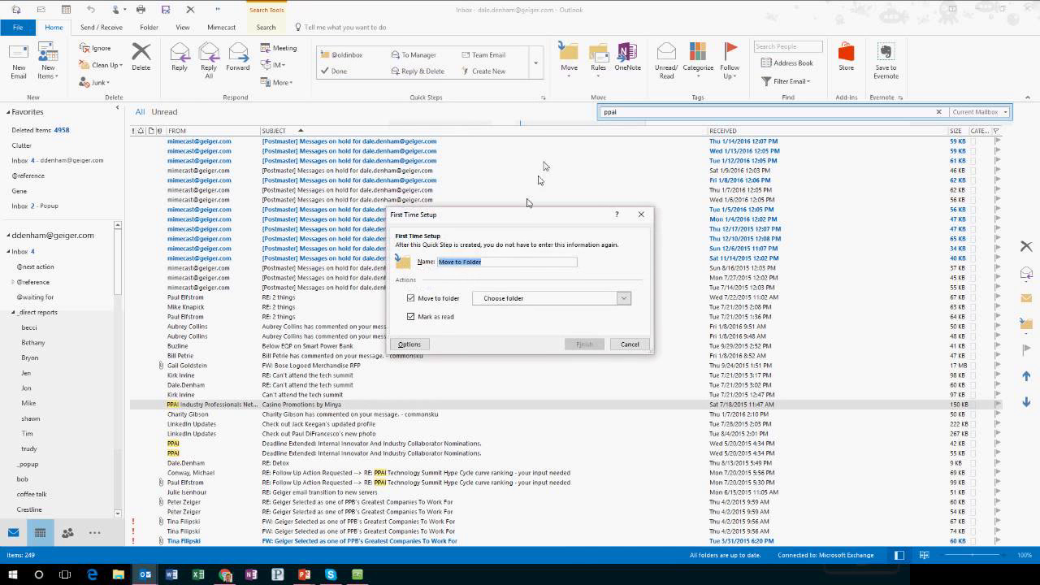
pyautogui.write('ppai quickstep demo')
# Create a "PPAI demo" folder in the second mailbox's Inbox as the Quick Step's destination and finish the setup, keeping Mark as read on.
pyautogui.click(546, 299)
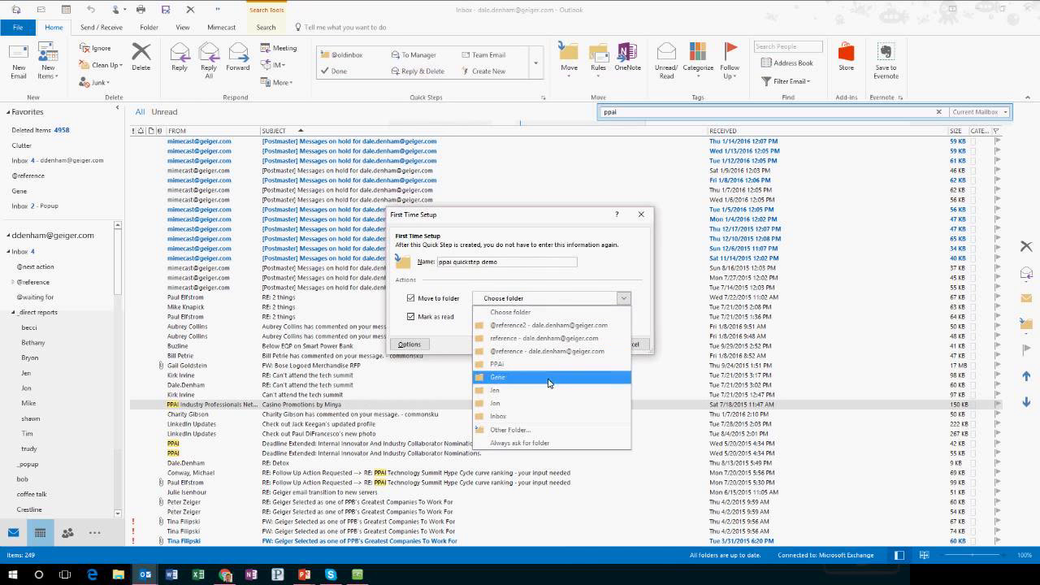
pyautogui.click(530, 430)
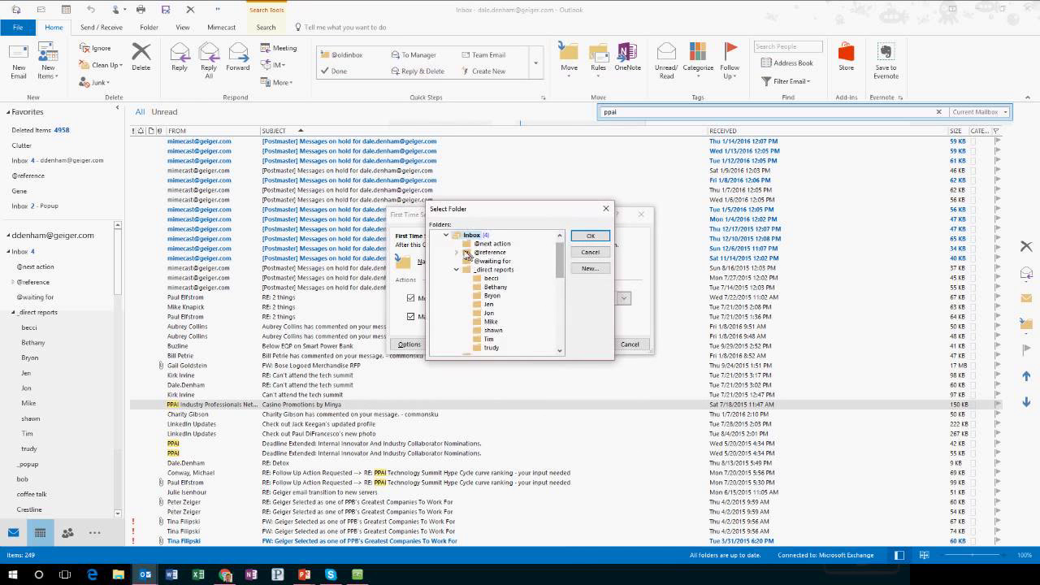
pyautogui.click(444, 237)
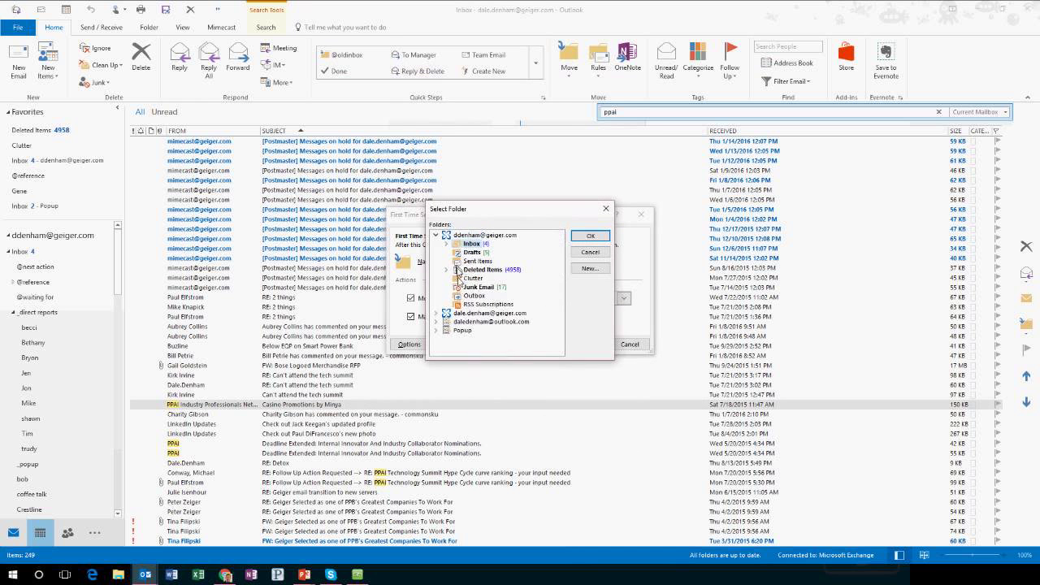
pyautogui.click(437, 315)
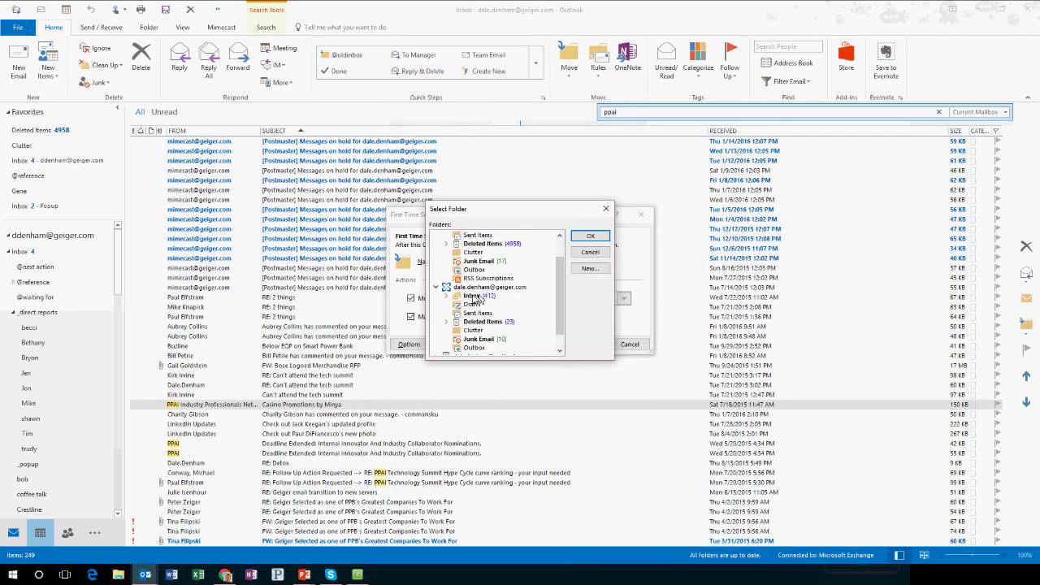
pyautogui.click(590, 268)
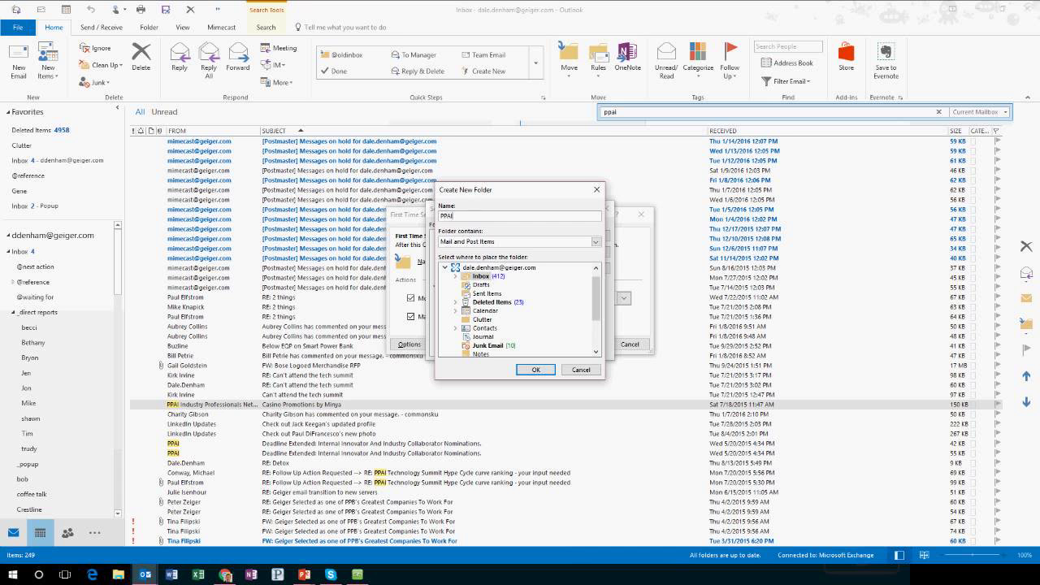
pyautogui.press('Return')
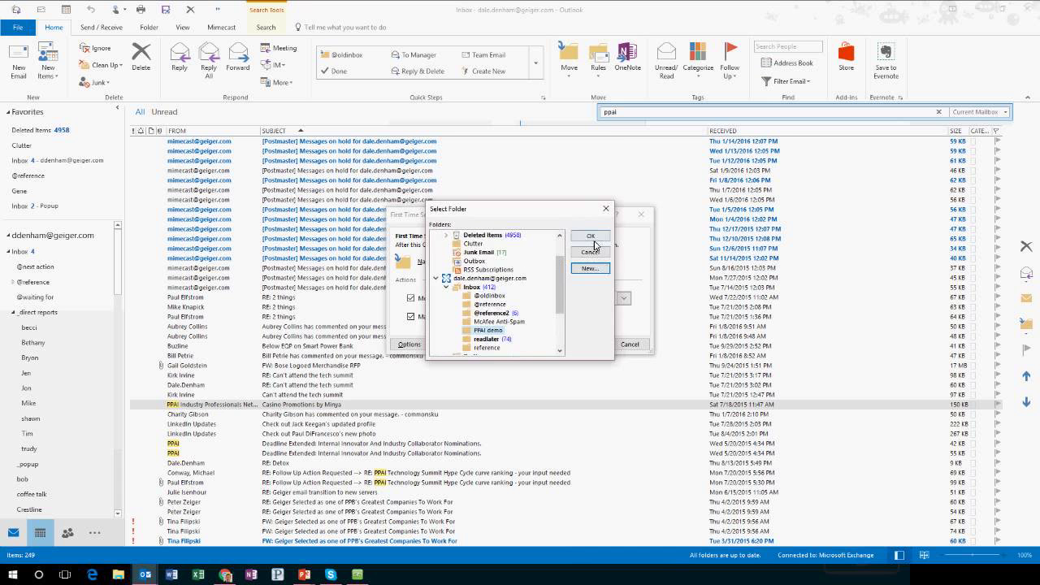
pyautogui.click(596, 238)
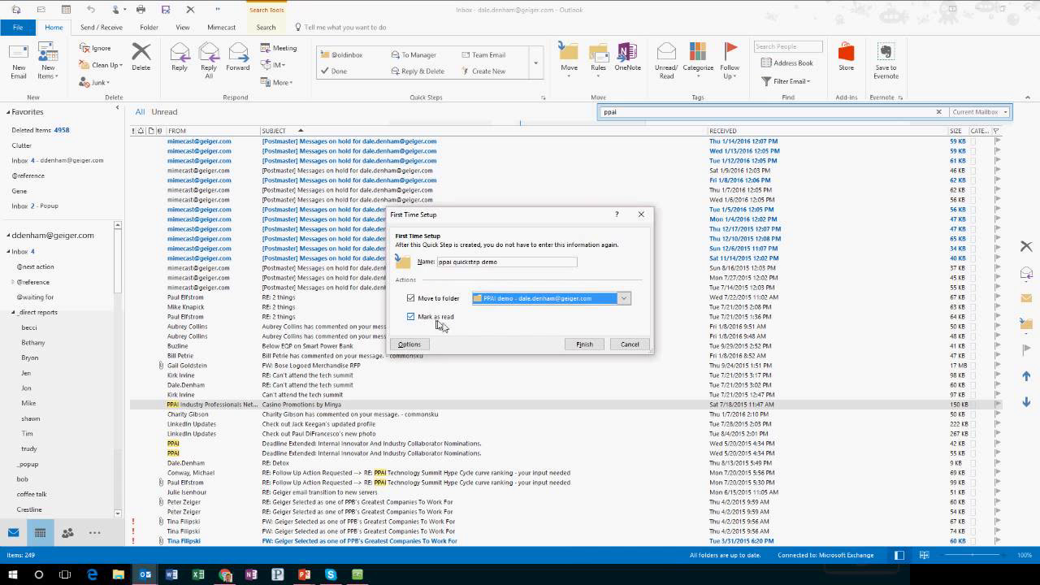
pyautogui.click(577, 345)
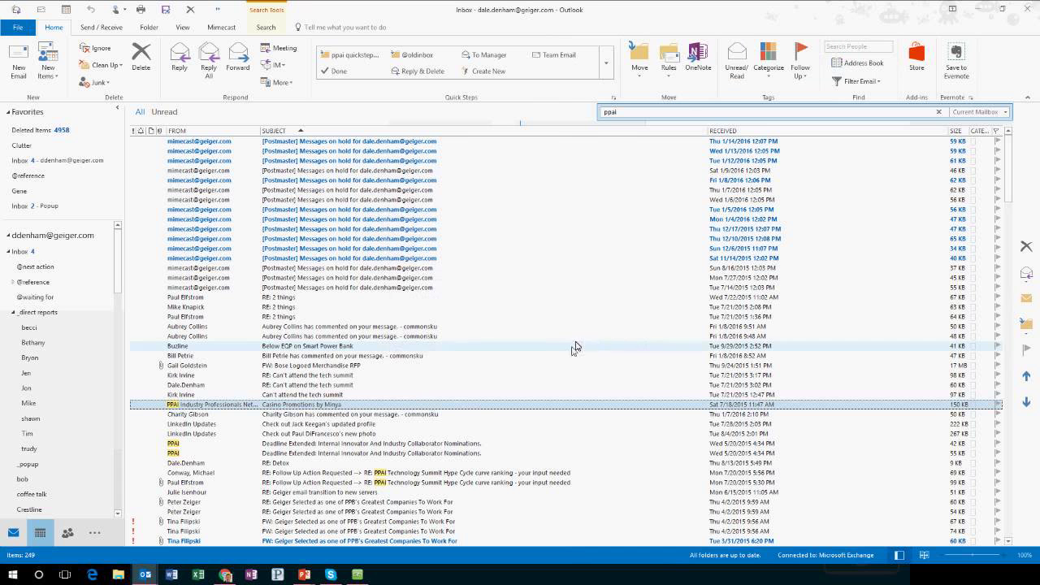
# Examine the casino promotions email and the actions available for it and for a commonsku notification.
pyautogui.rightClick(467, 404)
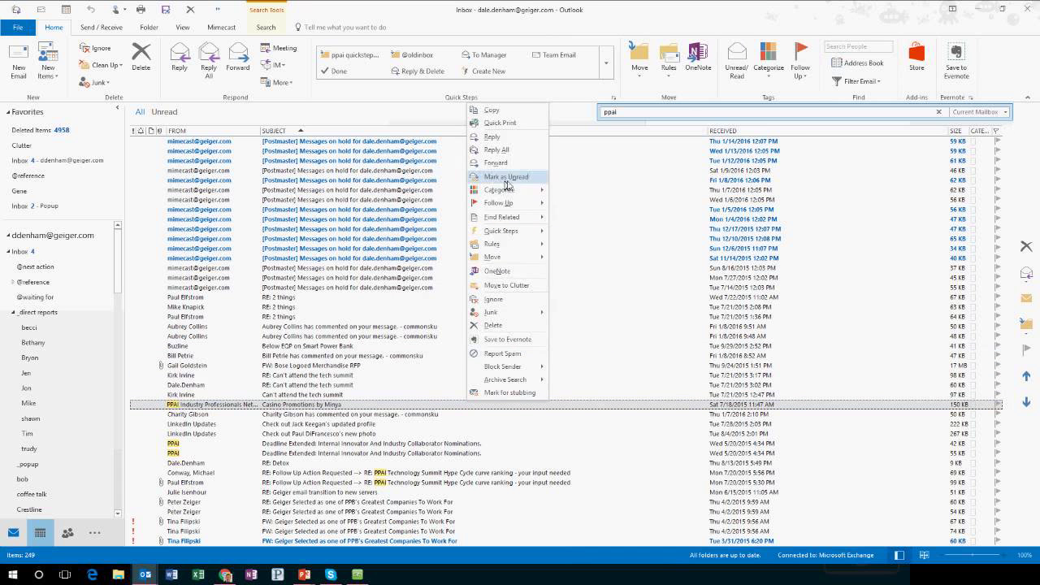
pyautogui.press('Escape')
pyautogui.click(385, 435)
pyautogui.rightClick(339, 404)
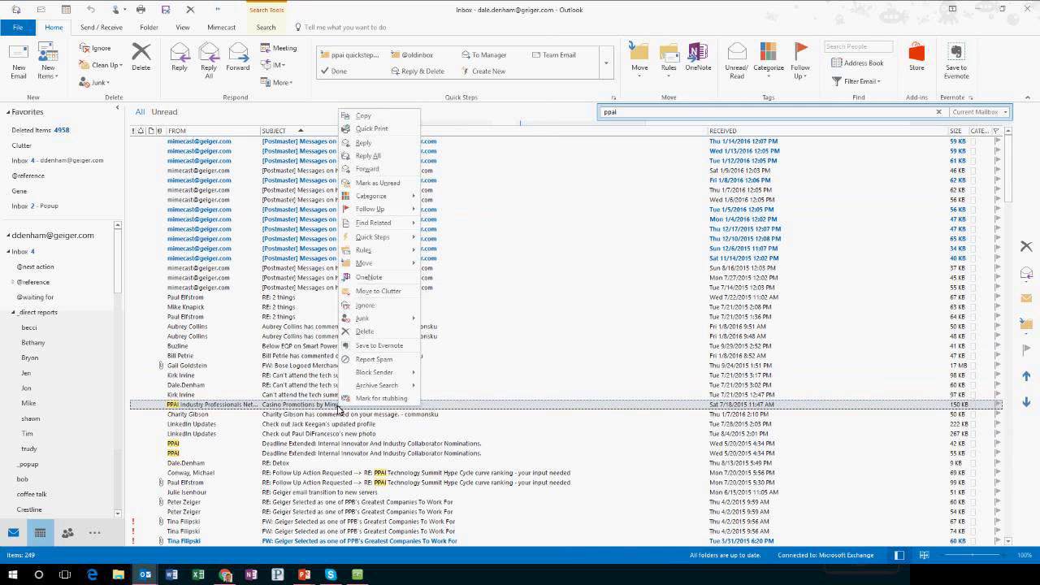
pyautogui.press('Escape')
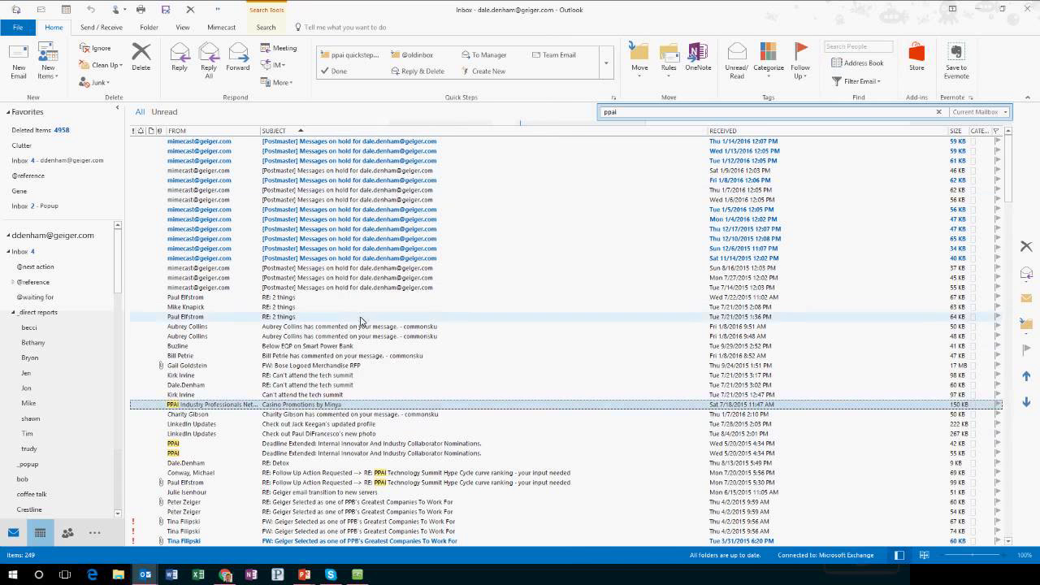
pyautogui.click(329, 316)
pyautogui.doubleClick(285, 400)
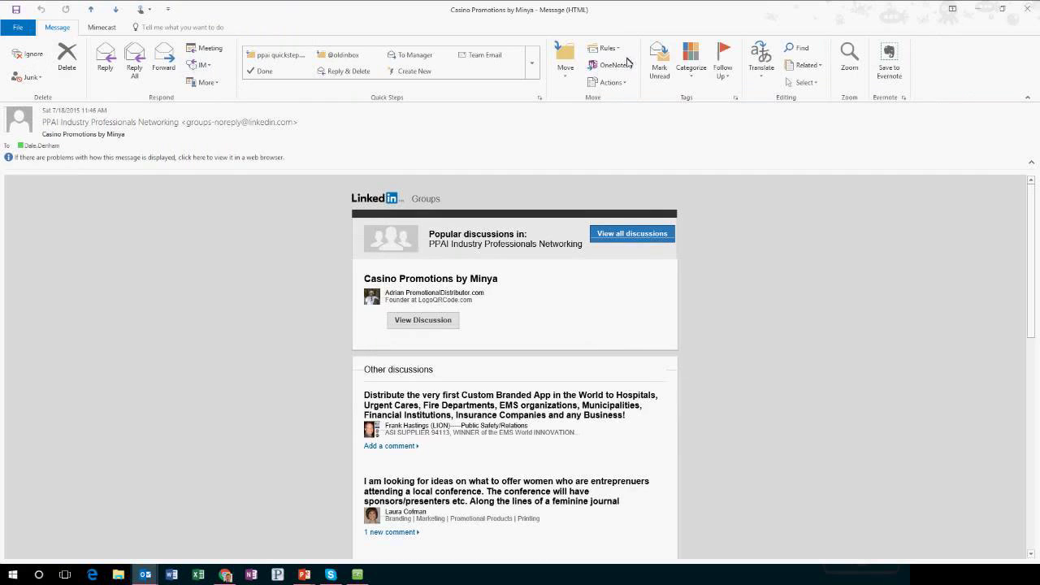
pyautogui.press('Escape')
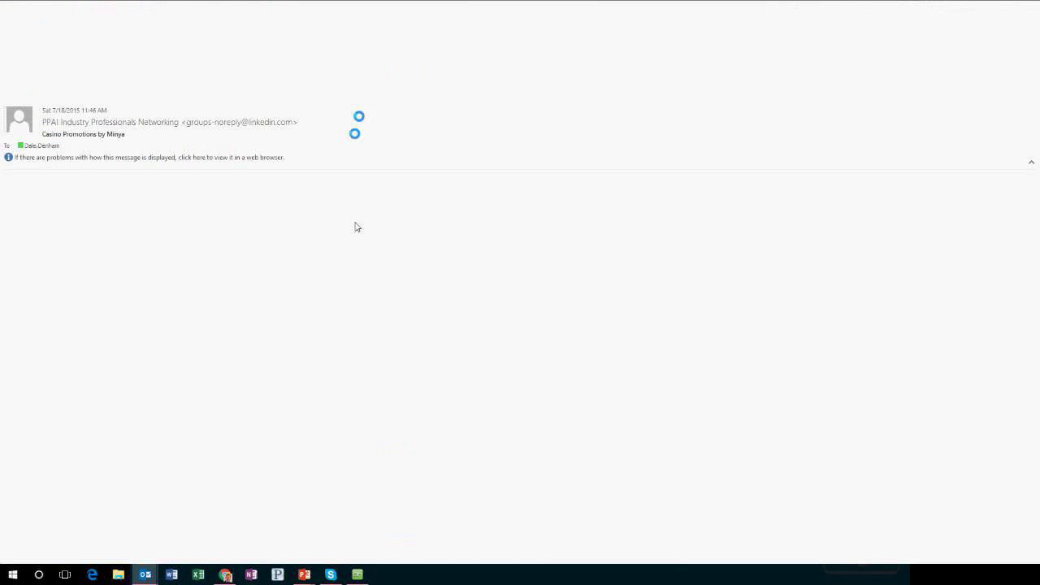
pyautogui.rightClick(345, 406)
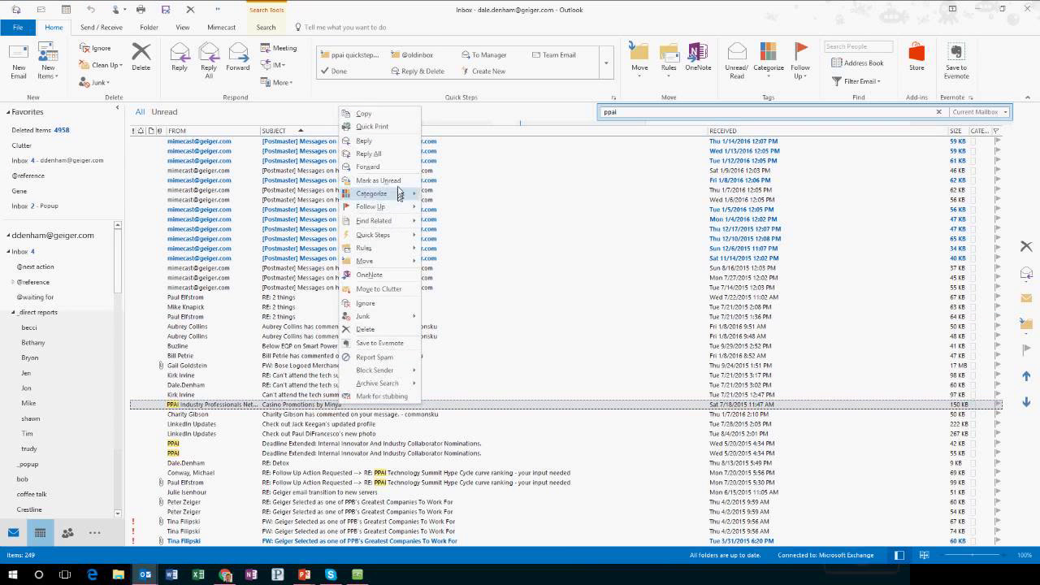
pyautogui.press('Escape')
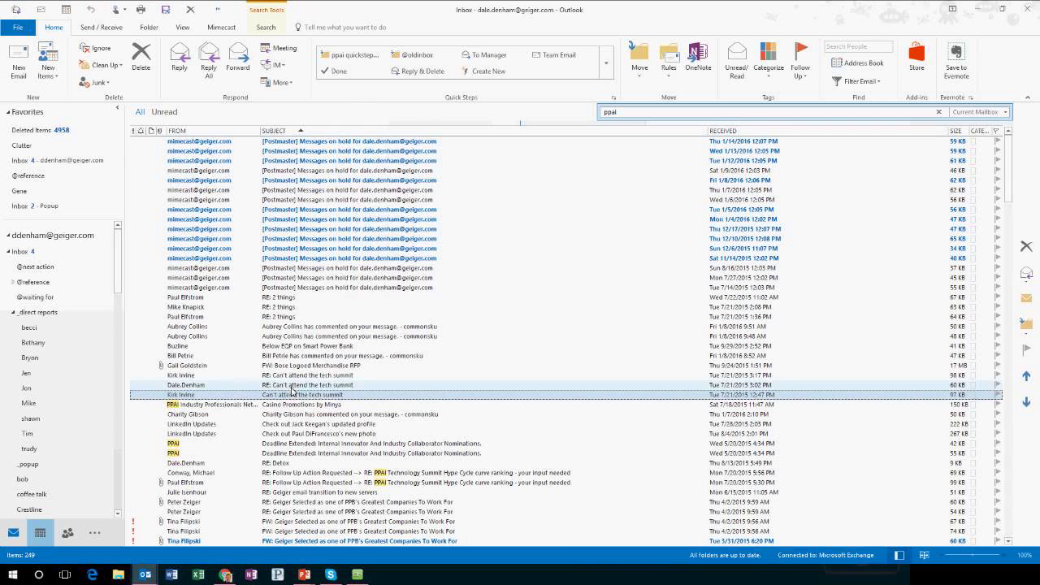
pyautogui.click(307, 356)
pyautogui.rightClick(307, 357)
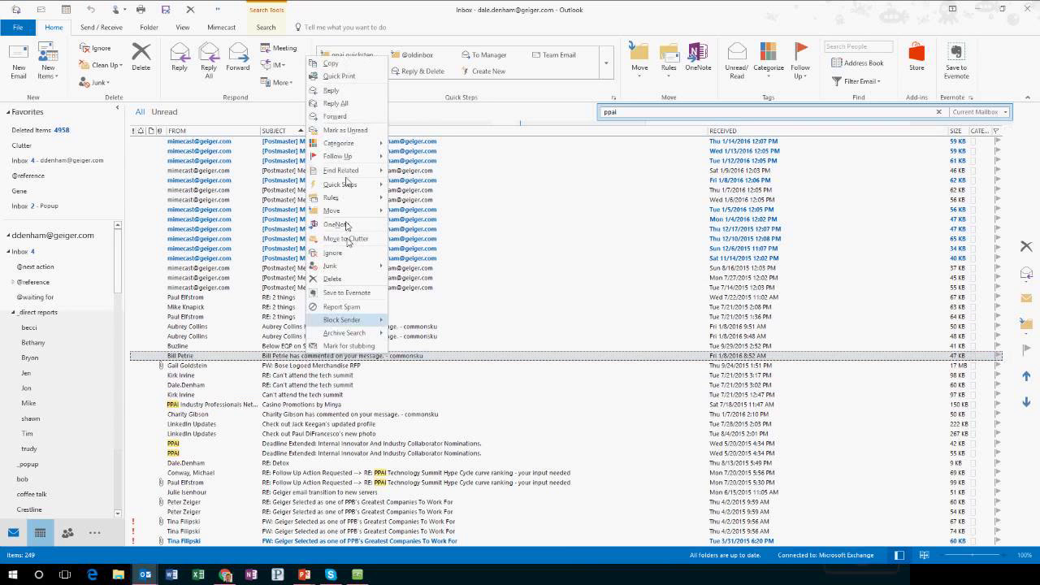
pyautogui.press('Escape')
pyautogui.click(366, 336)
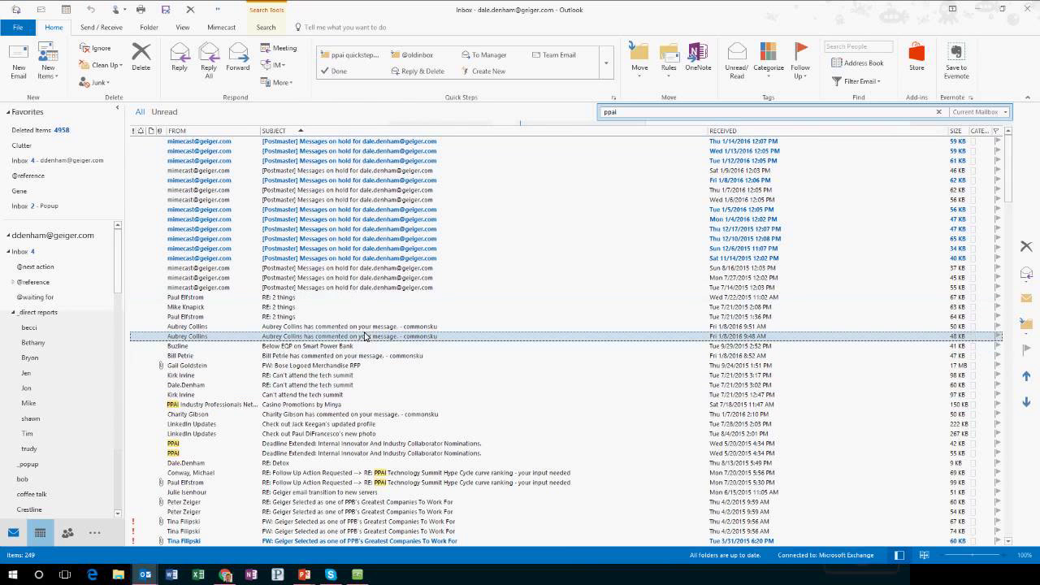
# Move the Postmaster message received Wed 1/13/2016 manually from the search results into the PPAI demo folder.
pyautogui.click(248, 150)
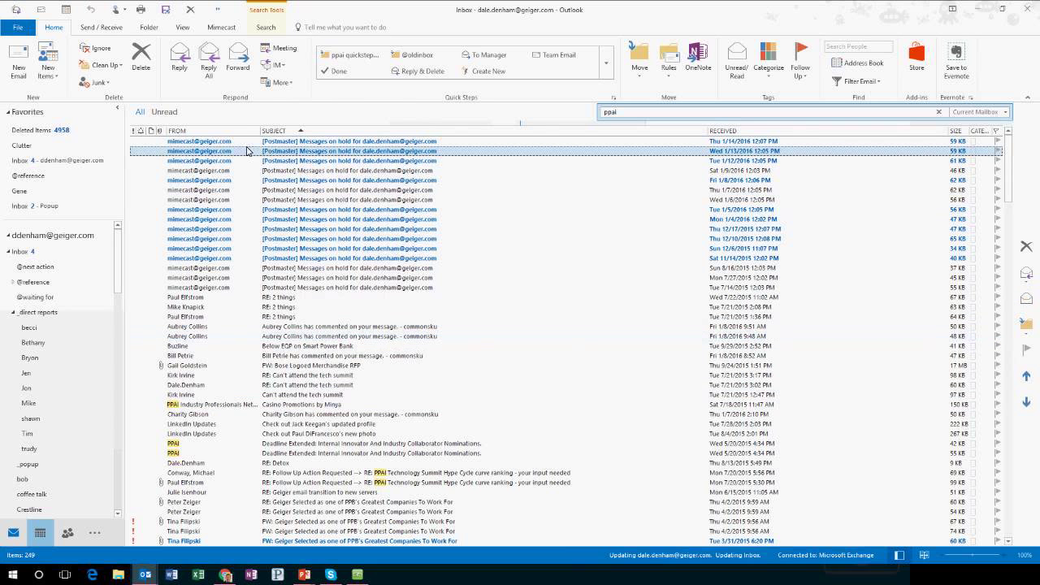
pyautogui.scroll(-10, 77, 341)
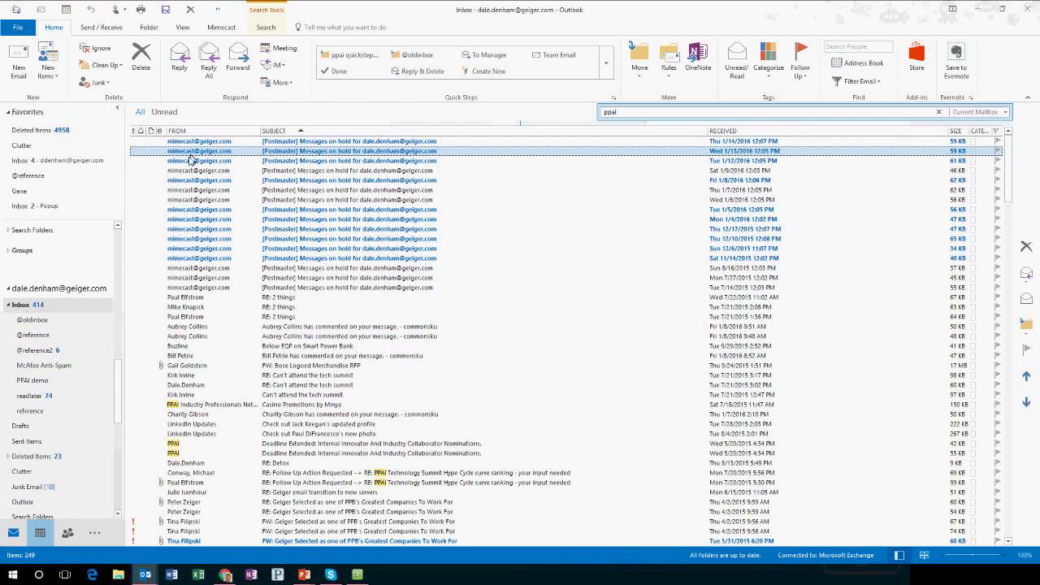
pyautogui.moveTo(188, 154); pyautogui.dragTo(65, 387)
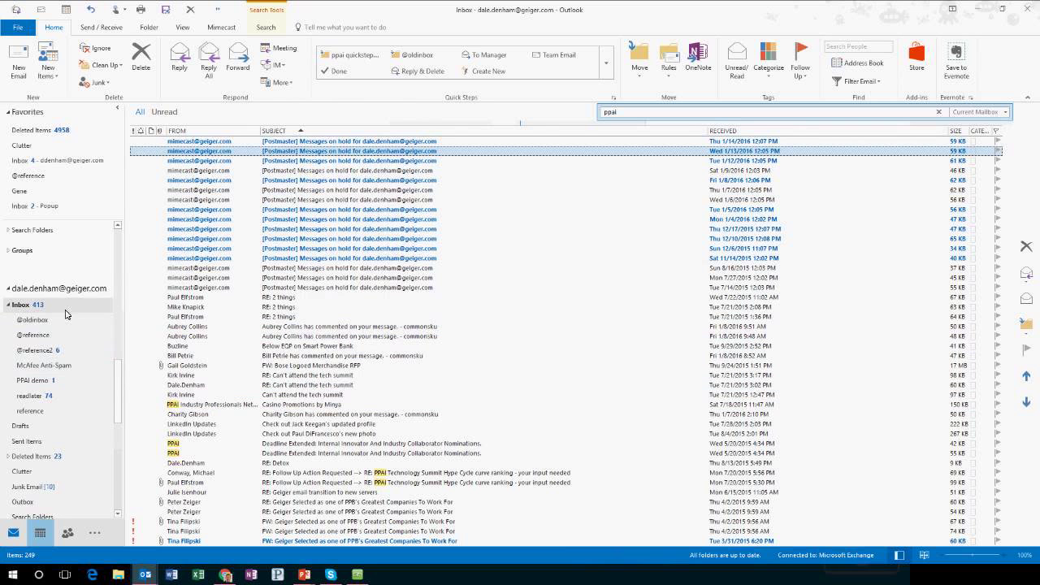
# Try to run the ppai quickstep demo Quick Step on the selected Postmaster message twice, dismissing the alerts.
pyautogui.scroll(-10, 73, 350)
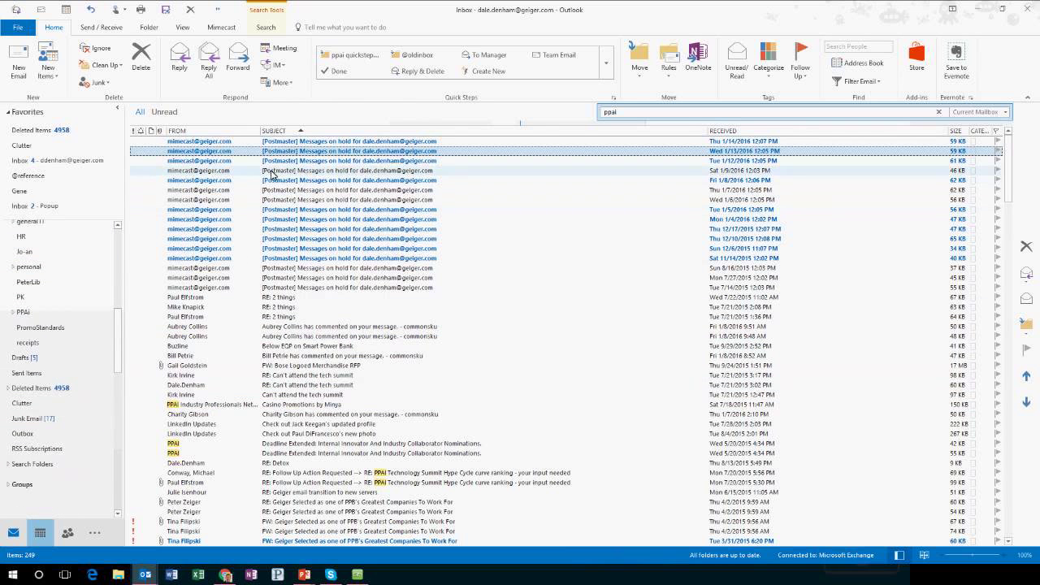
pyautogui.click(353, 63)
pyautogui.click(524, 318)
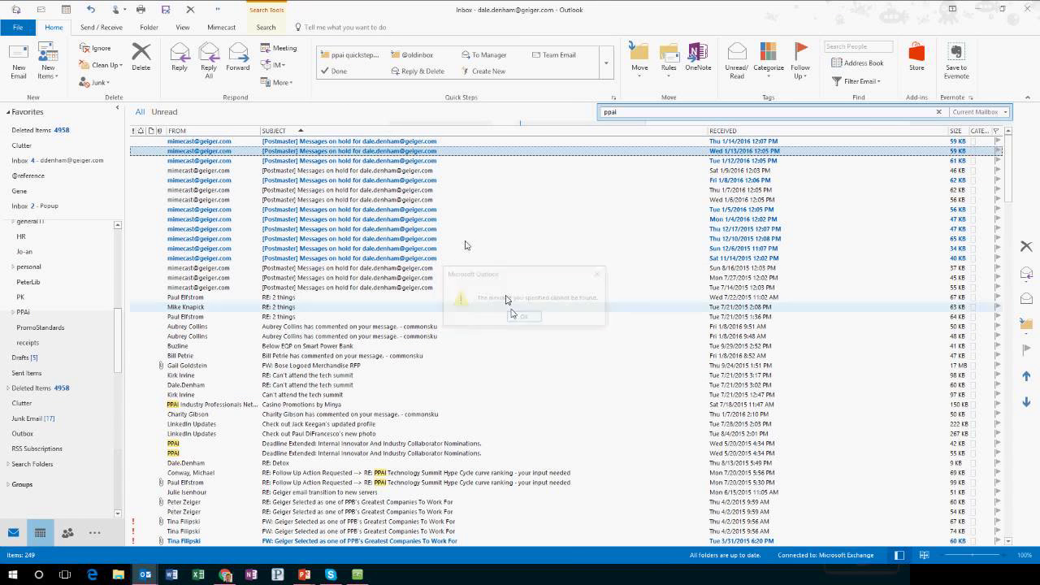
pyautogui.click(349, 55)
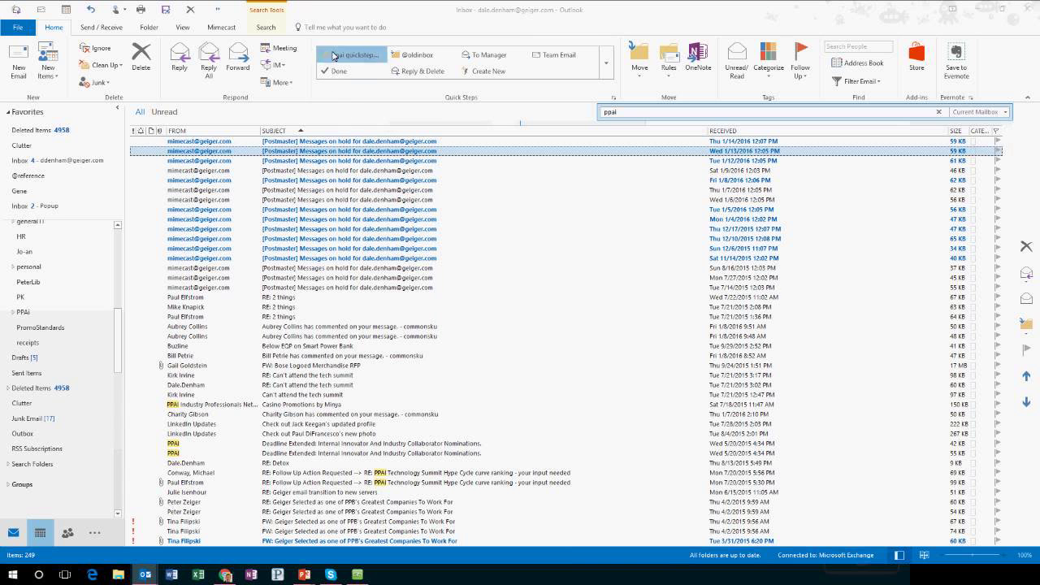
pyautogui.click(524, 317)
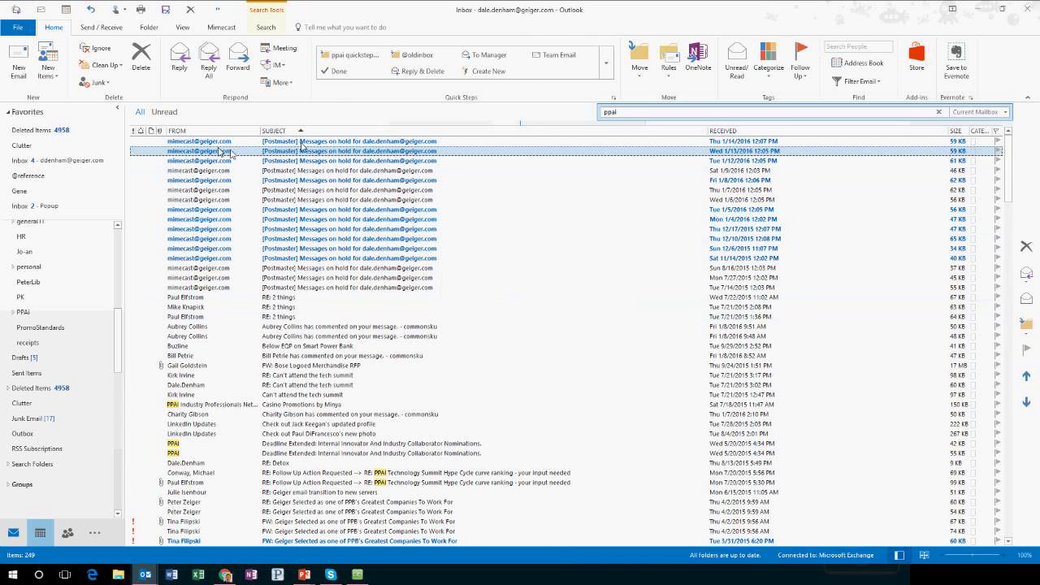
# Clear the ppai search and sort the Inbox by received date with the newest messages first.
pyautogui.click(628, 111)
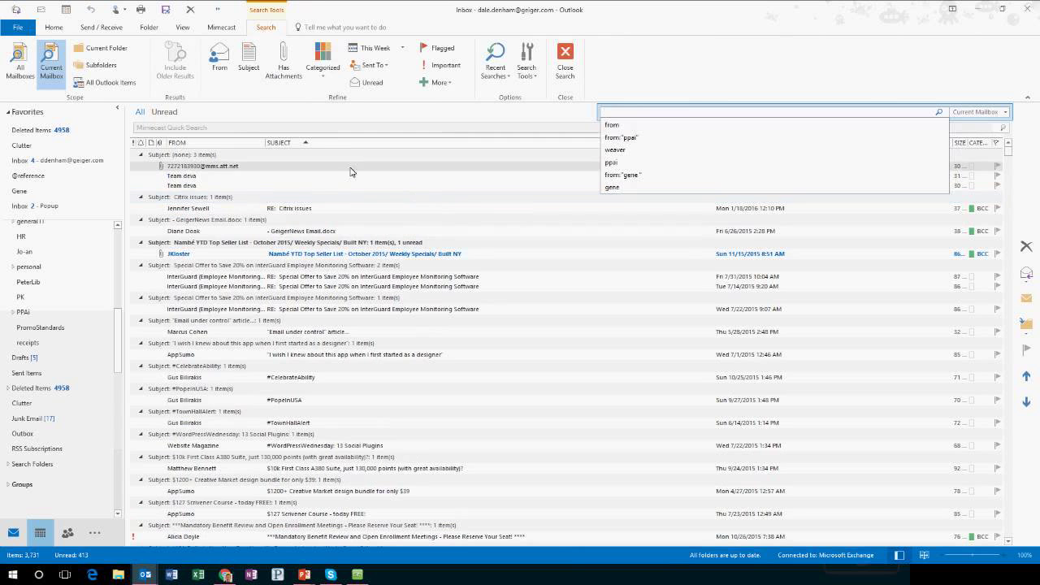
pyautogui.click(354, 199)
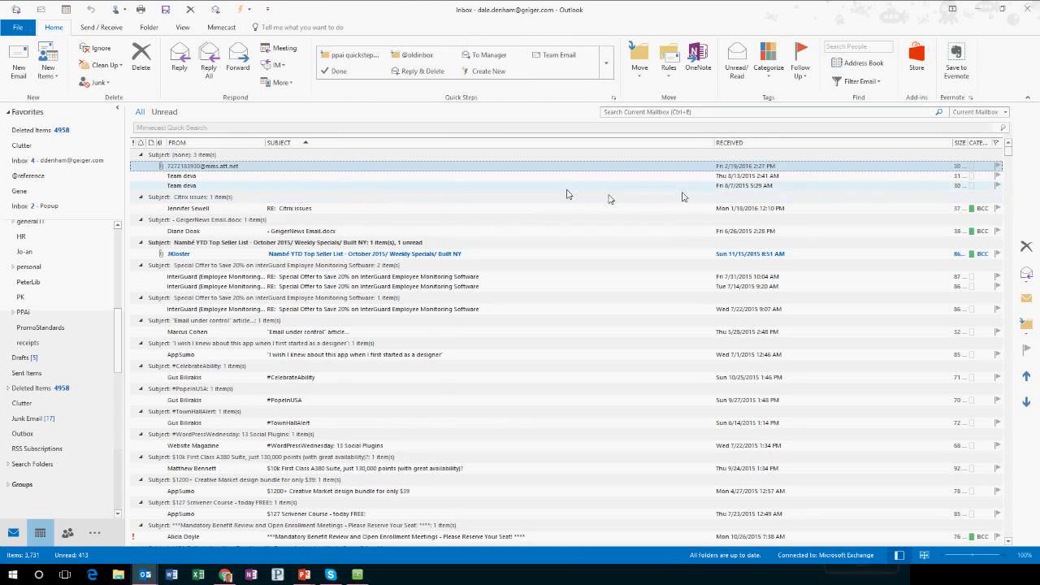
pyautogui.click(788, 144)
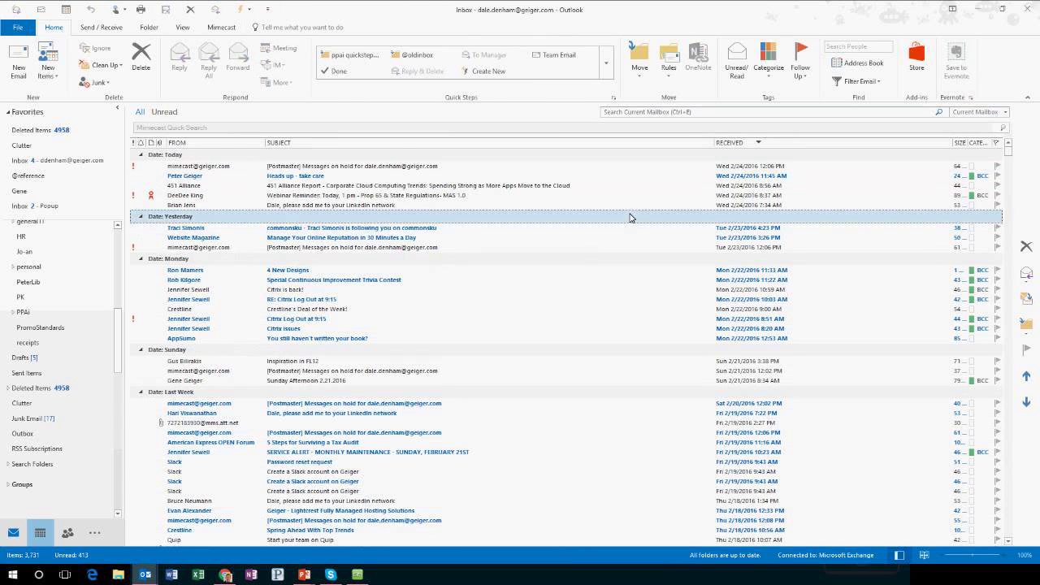
# Move today's Postmaster message with the ppai quickstep demo Quick Step and yesterday's commonsku message manually into the PPAI demo folder.
pyautogui.click(347, 60)
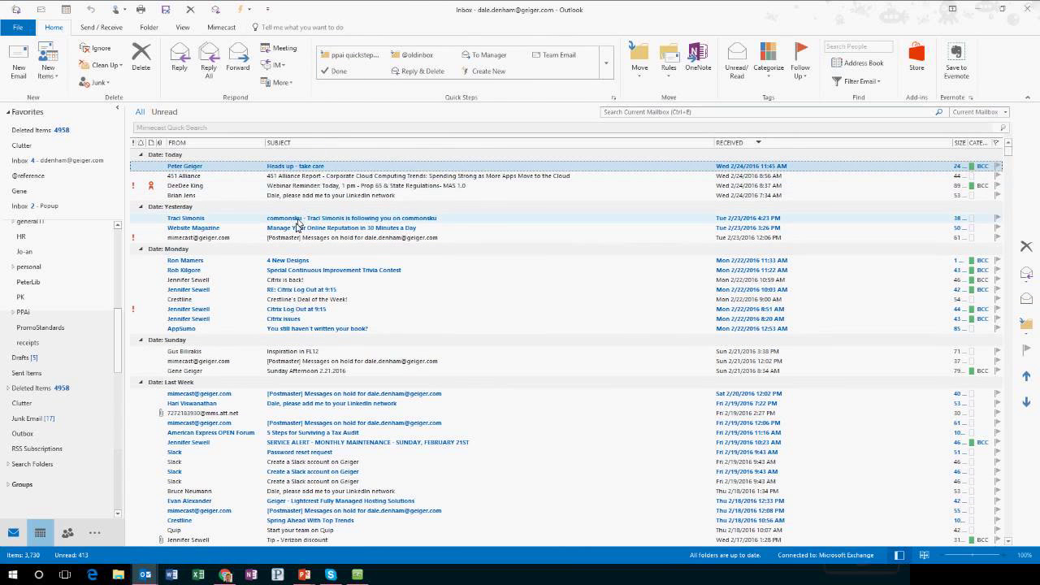
pyautogui.click(297, 219)
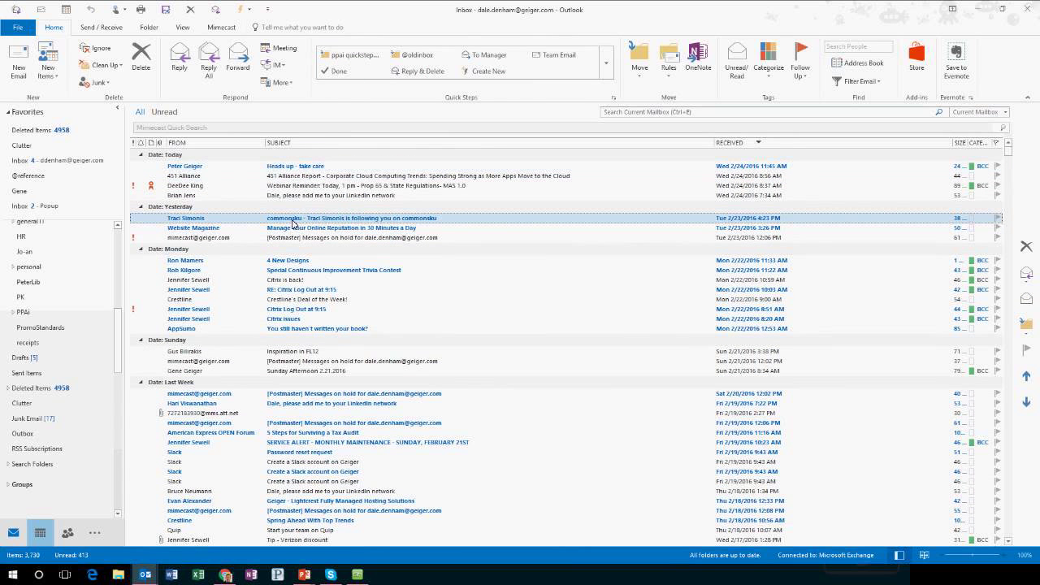
pyautogui.scroll(-4, 82, 328)
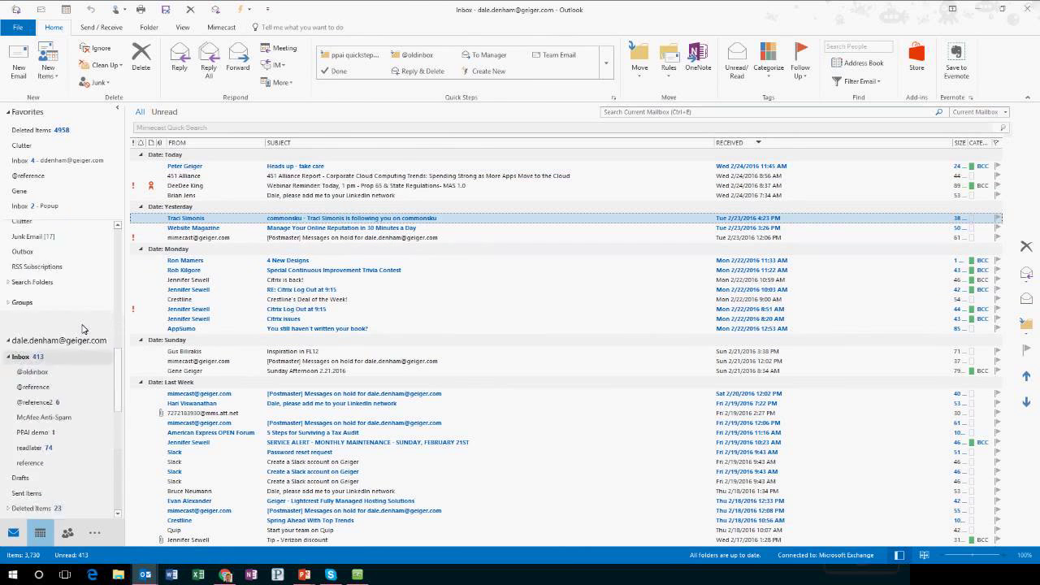
pyautogui.scroll(-1, 82, 329)
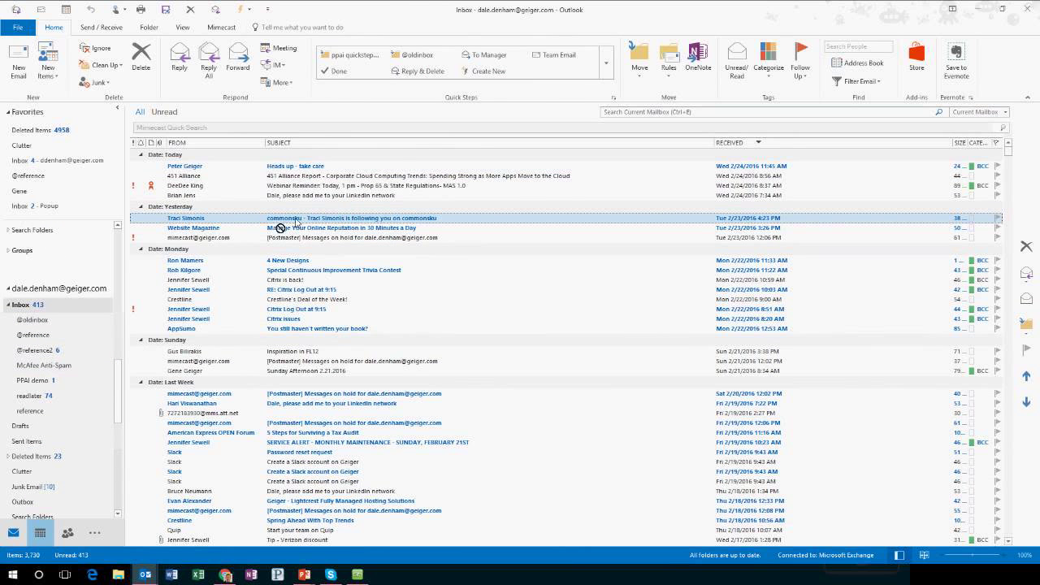
pyautogui.moveTo(281, 228); pyautogui.dragTo(51, 382)
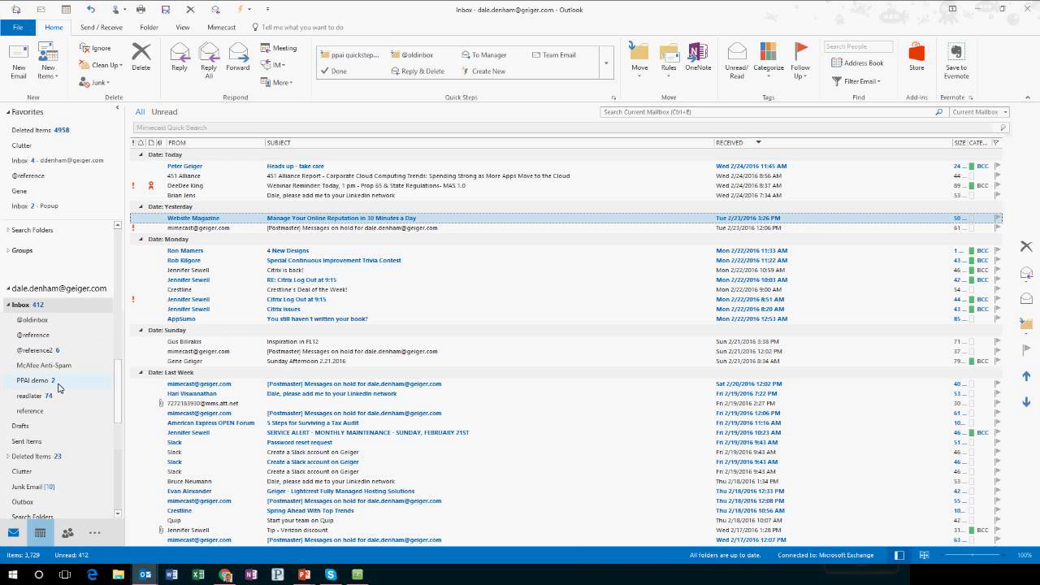
# Run the ppai quickstep demo Quick Step on the Website Magazine email, then check the PPAI demo folder and return to the Inbox.
pyautogui.click(358, 62)
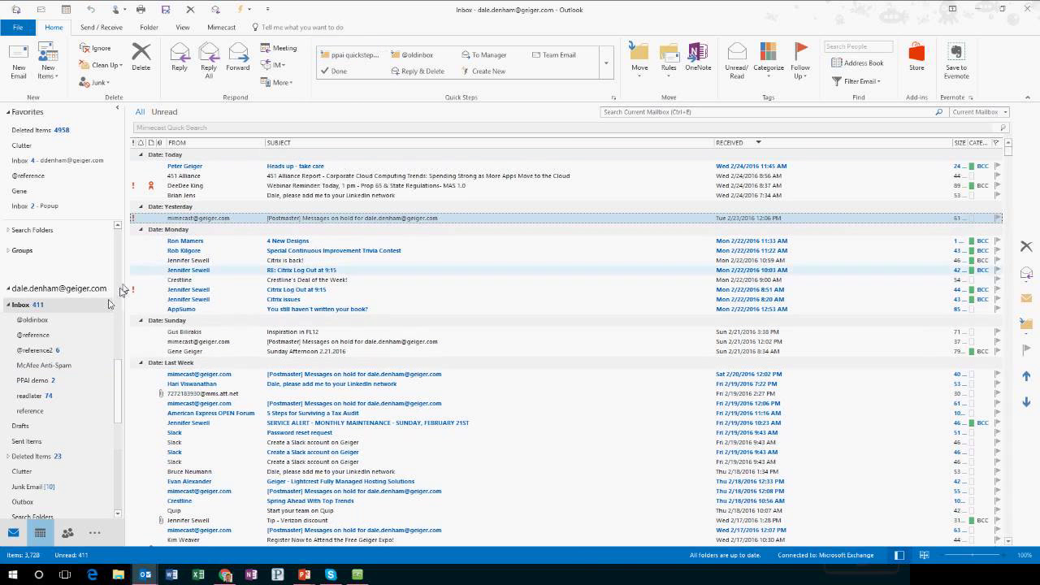
pyautogui.click(47, 382)
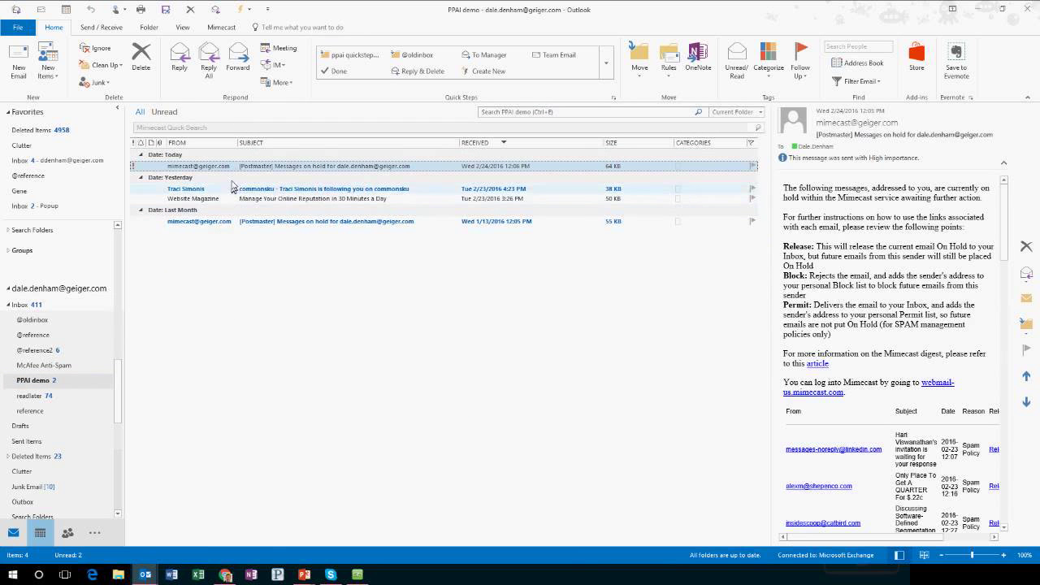
pyautogui.click(49, 305)
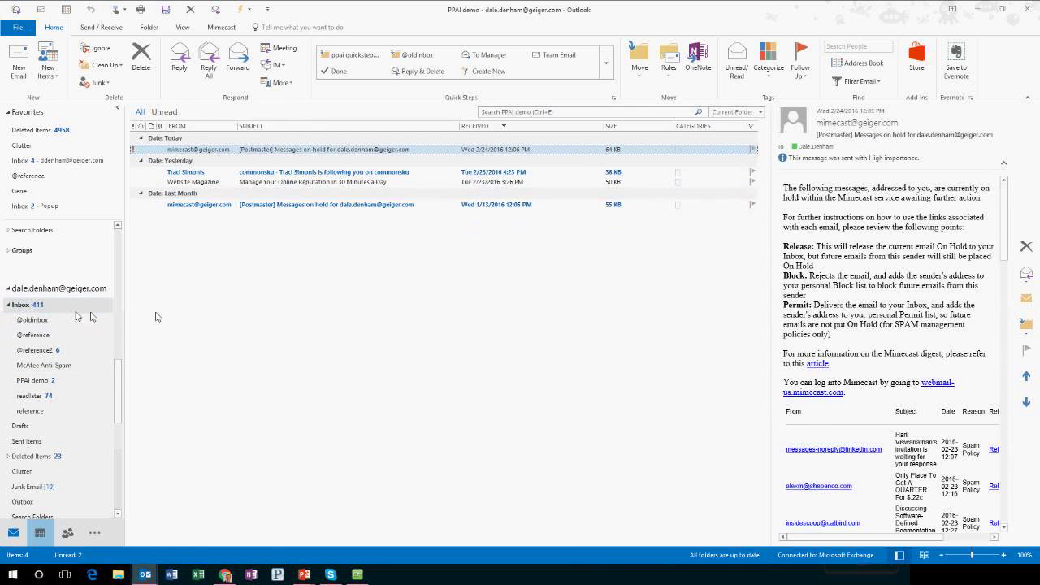
# Move all of Monday's Inbox messages to the PPAI demo folder with the ppai quickstep demo Quick Step.
pyautogui.click(256, 239)
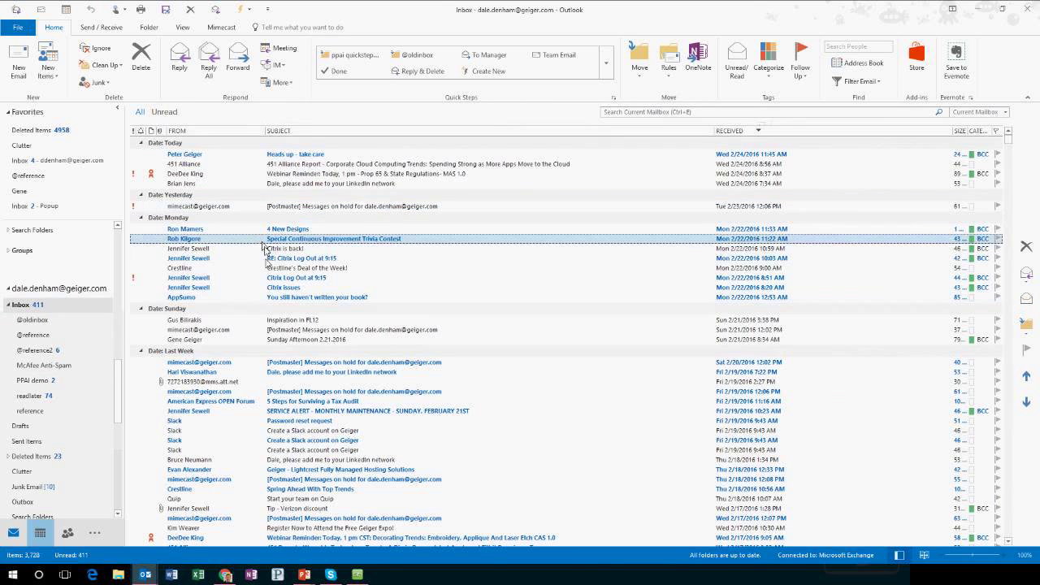
pyautogui.click(269, 297)
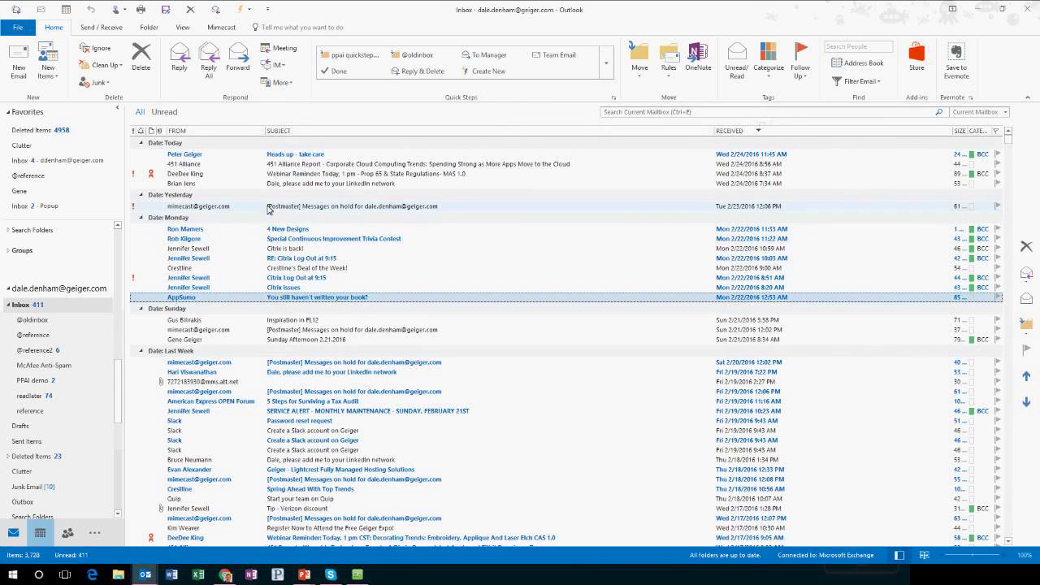
pyautogui.keyDown('shift'); pyautogui.click(272, 226); pyautogui.keyUp('shift')
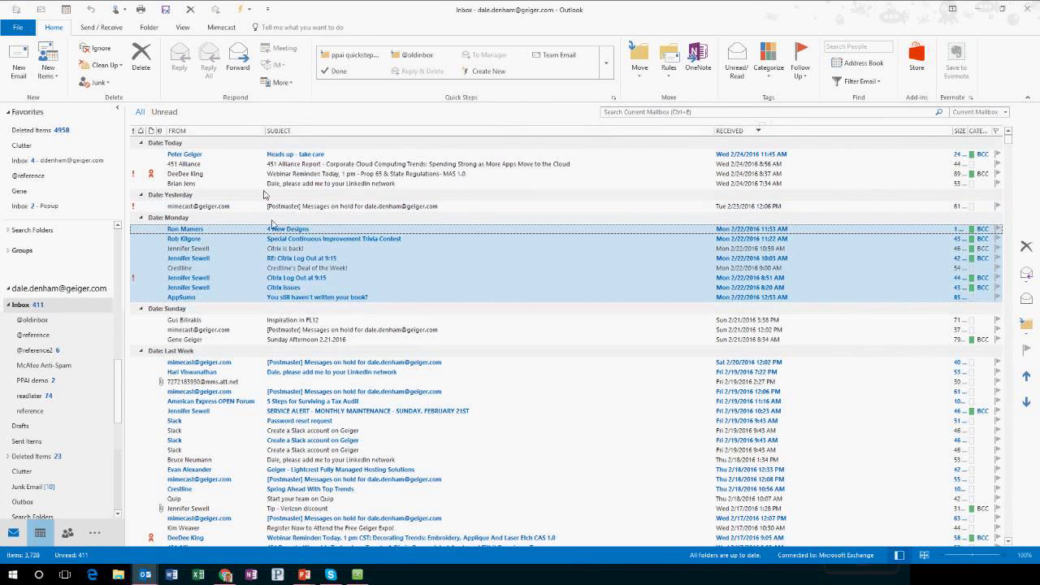
pyautogui.click(345, 57)
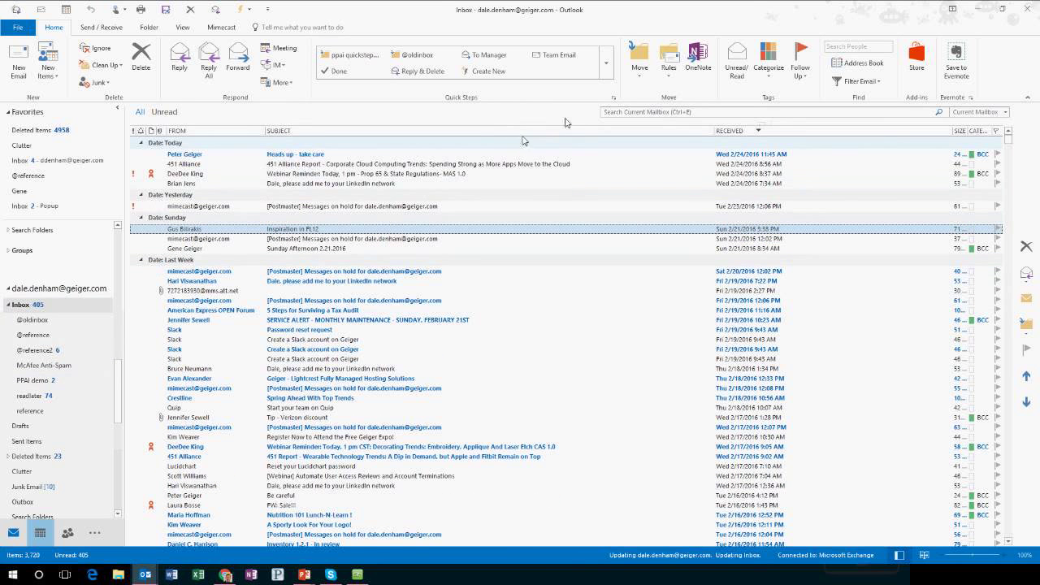
pyautogui.click(605, 80)
pyautogui.moveTo(553, 85)
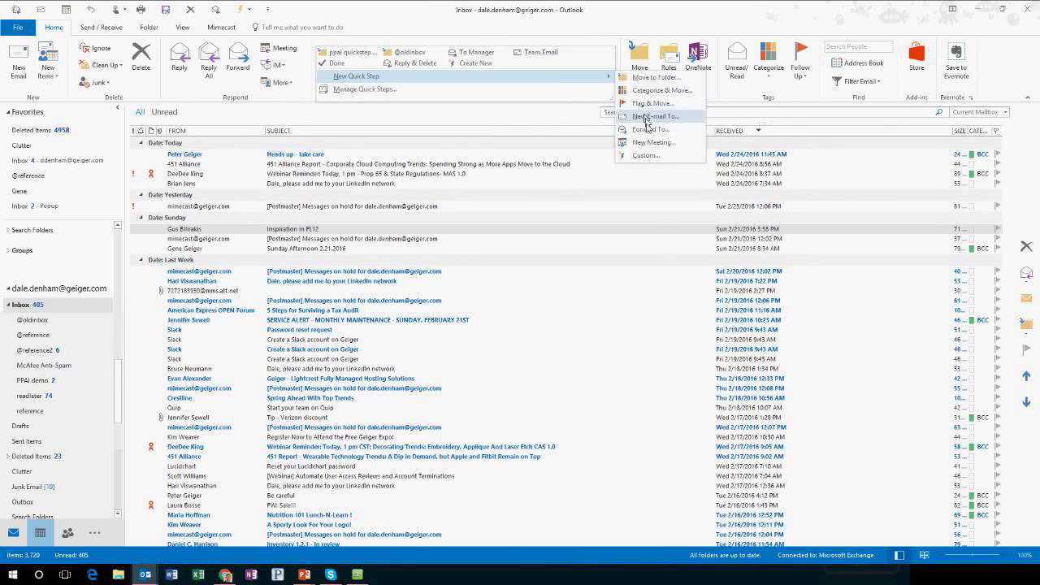
pyautogui.click(652, 143)
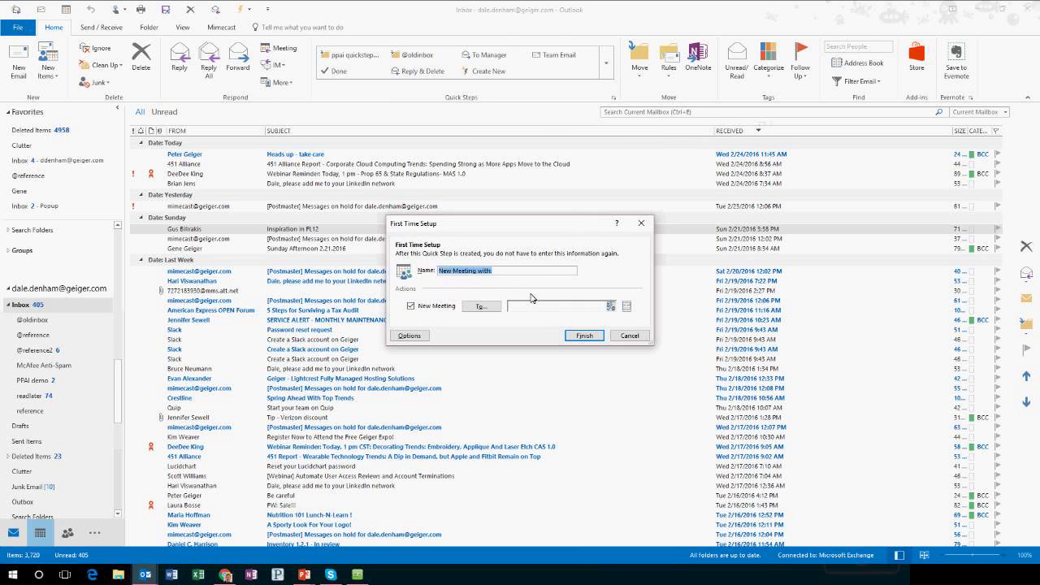
pyautogui.write('MEETING')
pyautogui.press('Return')
# Start a custom Quick Step with Create an appointment with text of message as its first action.
pyautogui.click(605, 63)
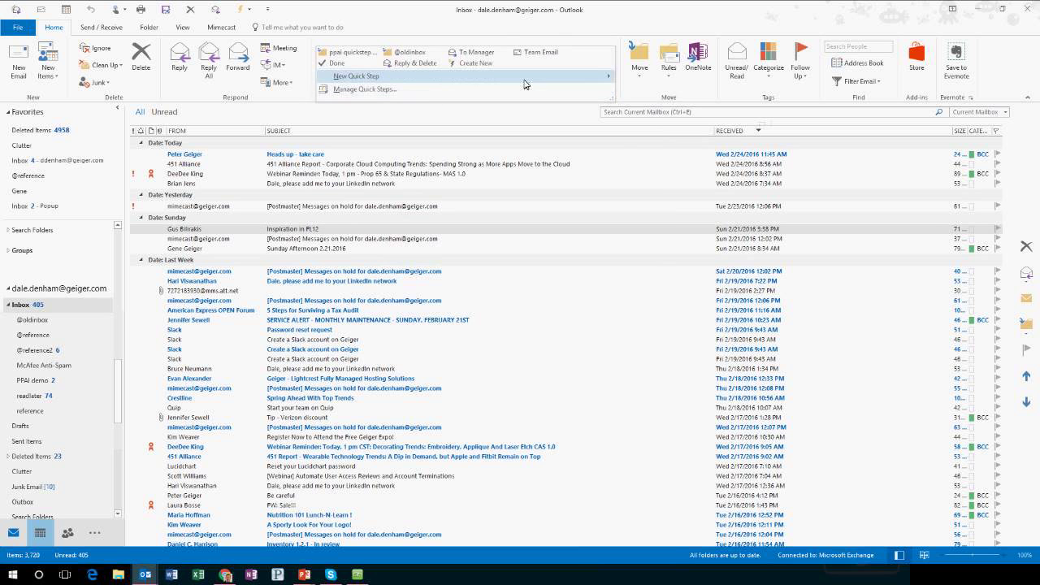
pyautogui.moveTo(524, 79)
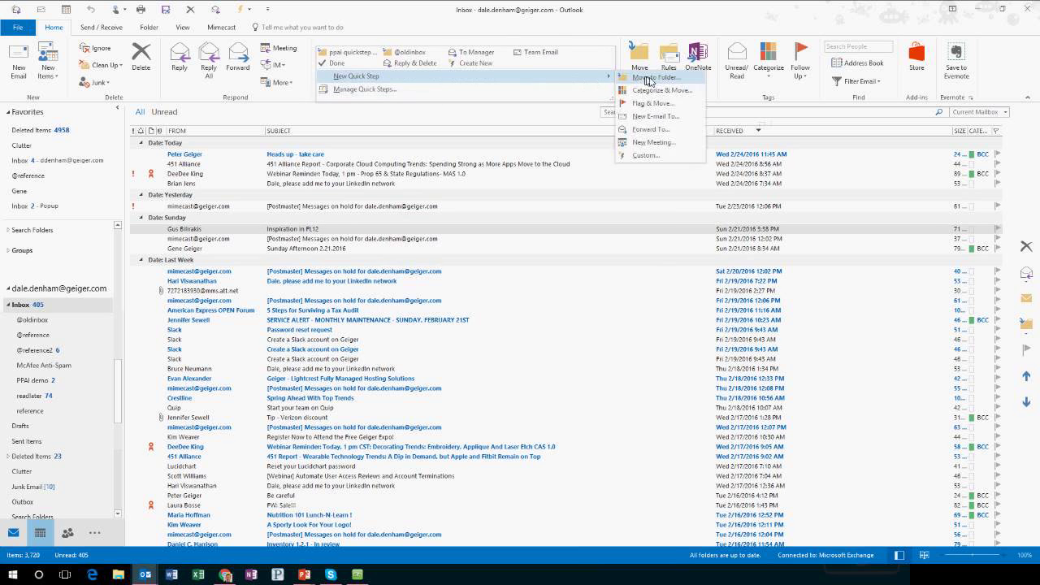
pyautogui.click(647, 155)
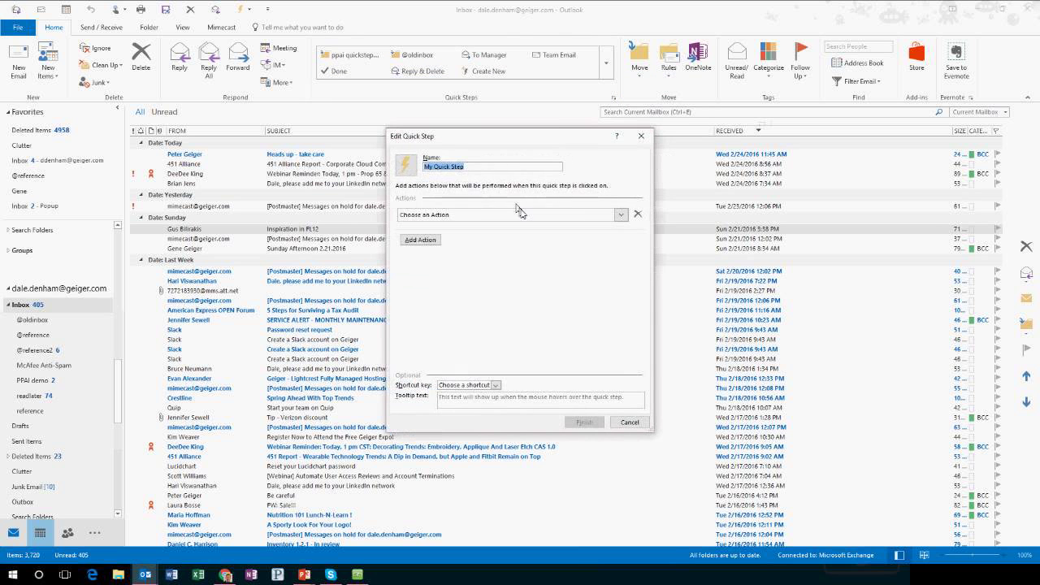
pyautogui.click(524, 214)
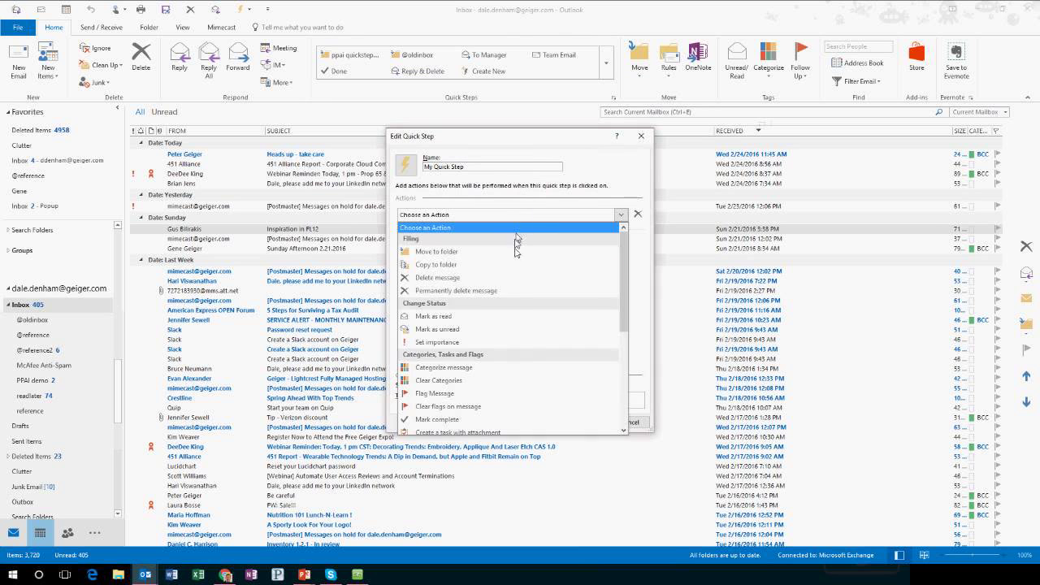
pyautogui.scroll(-4, 504, 333)
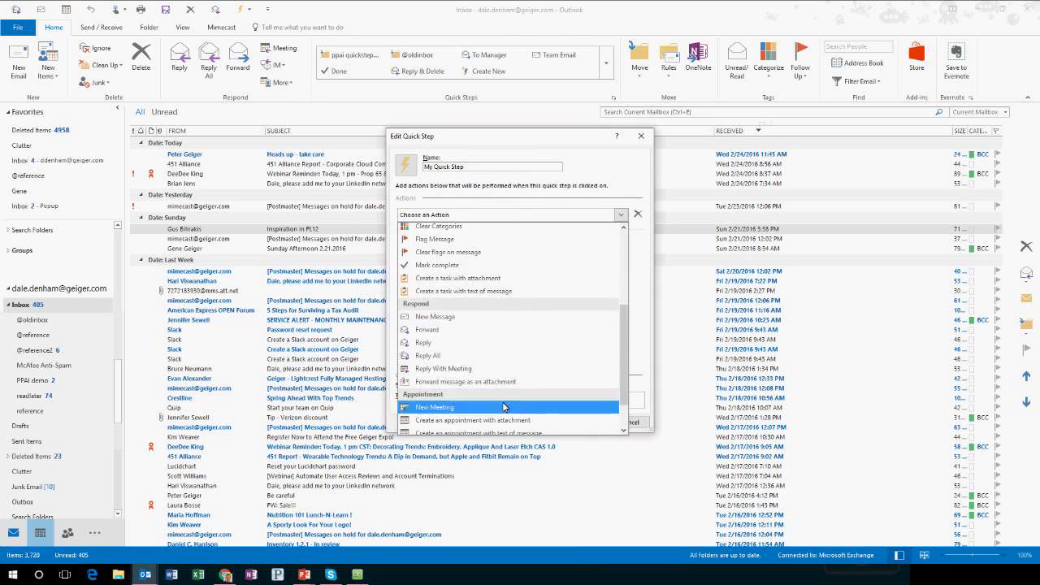
pyautogui.scroll(-1, 504, 406)
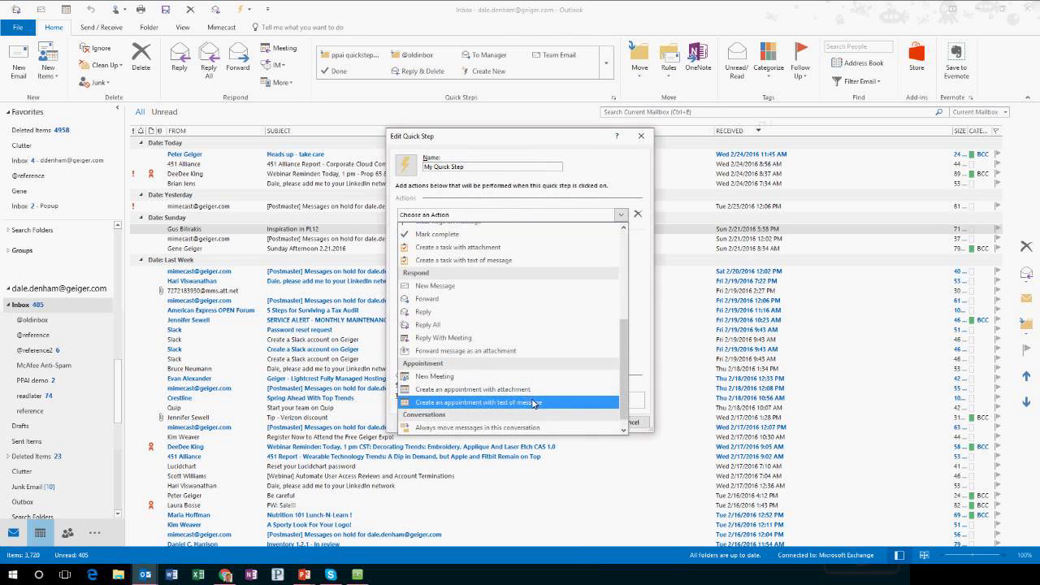
pyautogui.click(534, 402)
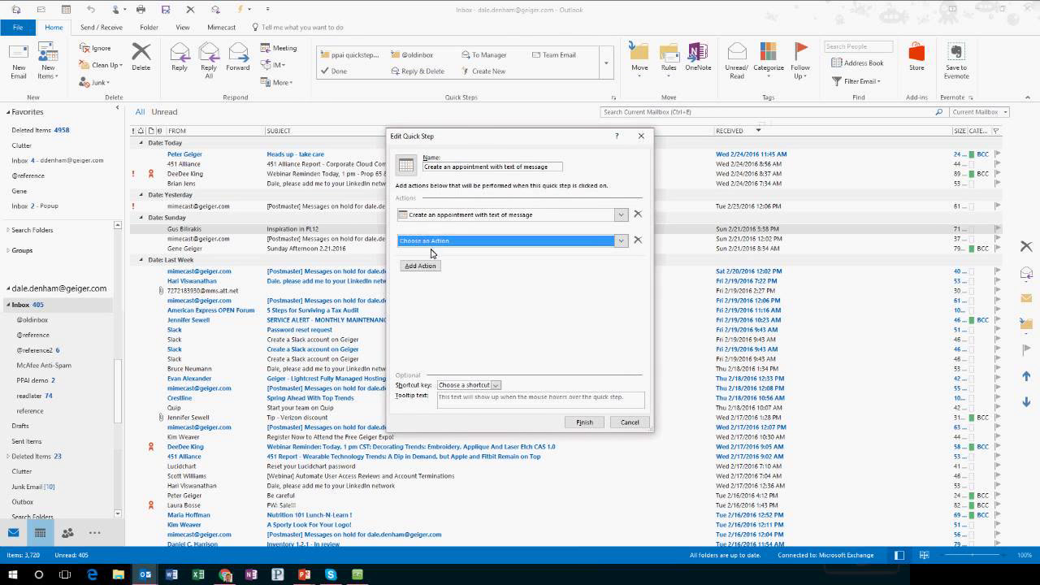
# Add a Move to folder action targeting the reference folder and finish the appointment Quick Step.
pyautogui.click(434, 244)
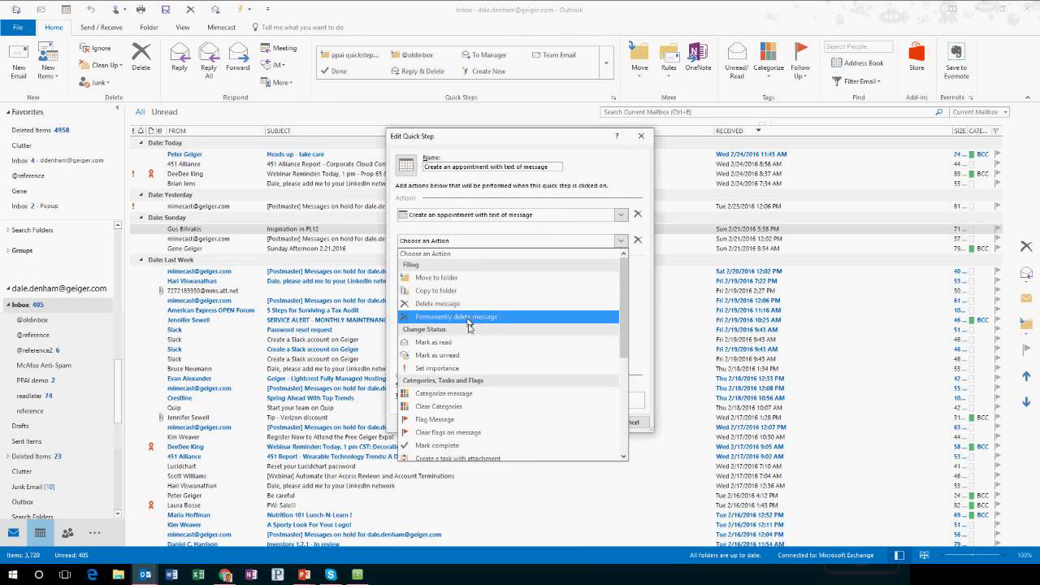
pyautogui.click(464, 278)
pyautogui.click(482, 261)
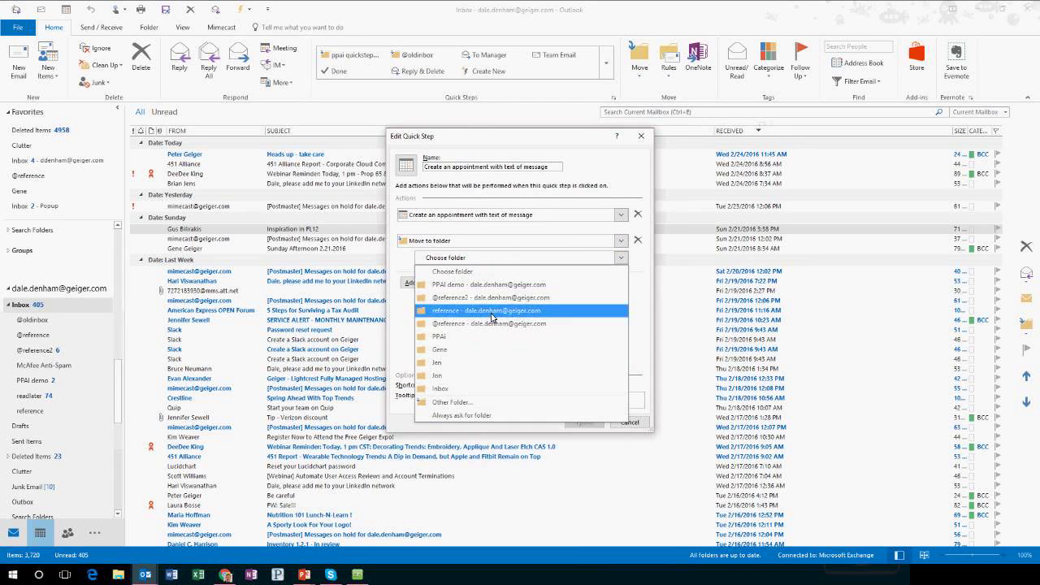
pyautogui.click(490, 311)
pyautogui.click(582, 421)
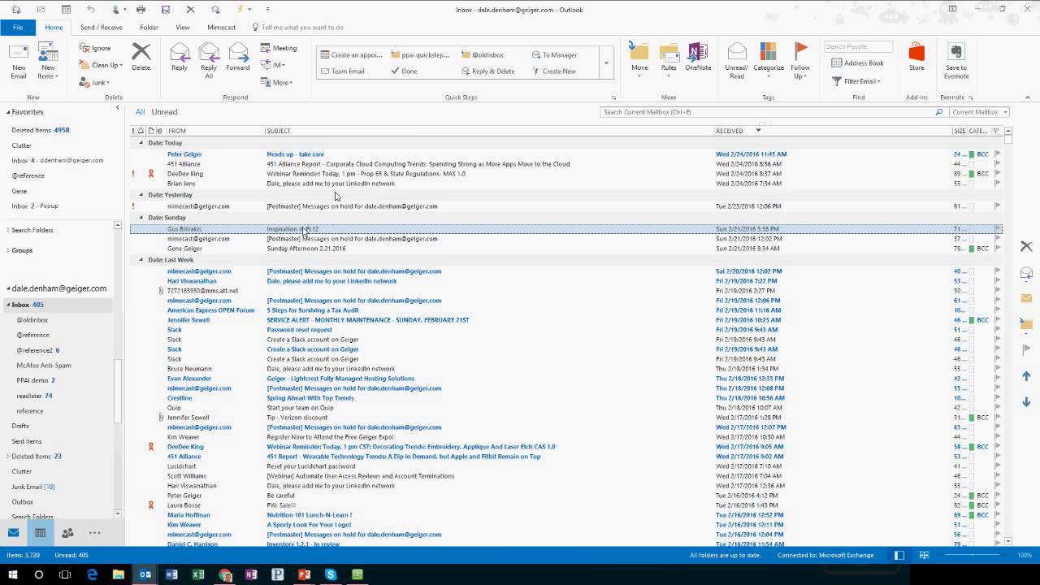
# Save an appointment from the Inspiration in FL12 email using the new appointment Quick Step, and check the email in the reference folder.
pyautogui.click(363, 55)
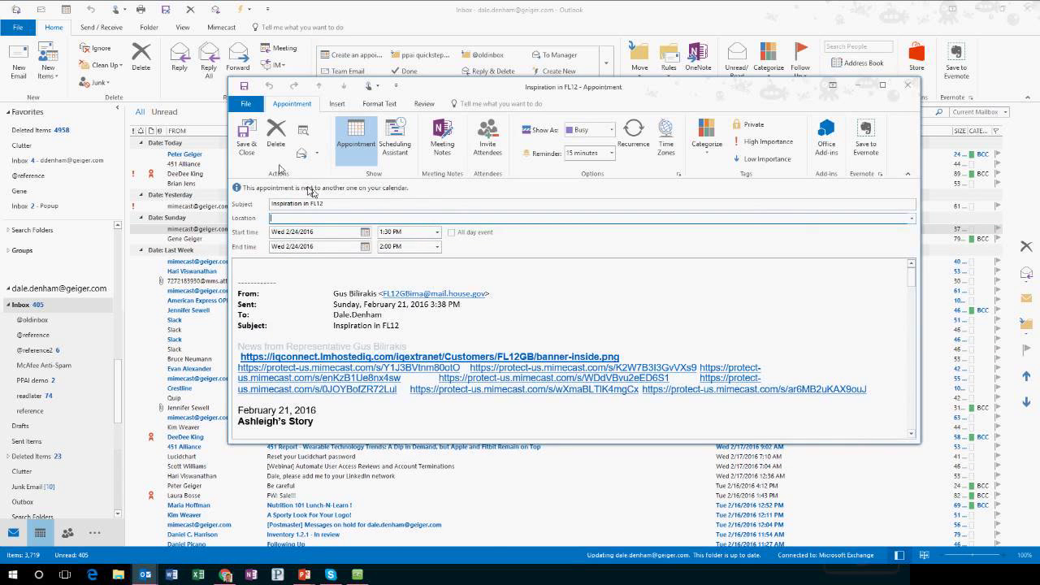
pyautogui.click(247, 135)
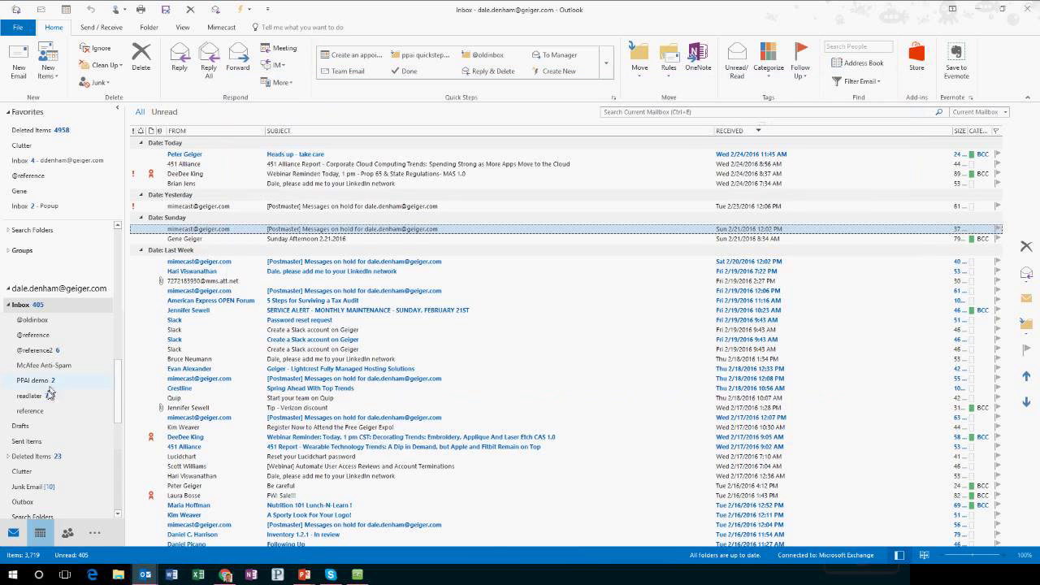
pyautogui.click(48, 411)
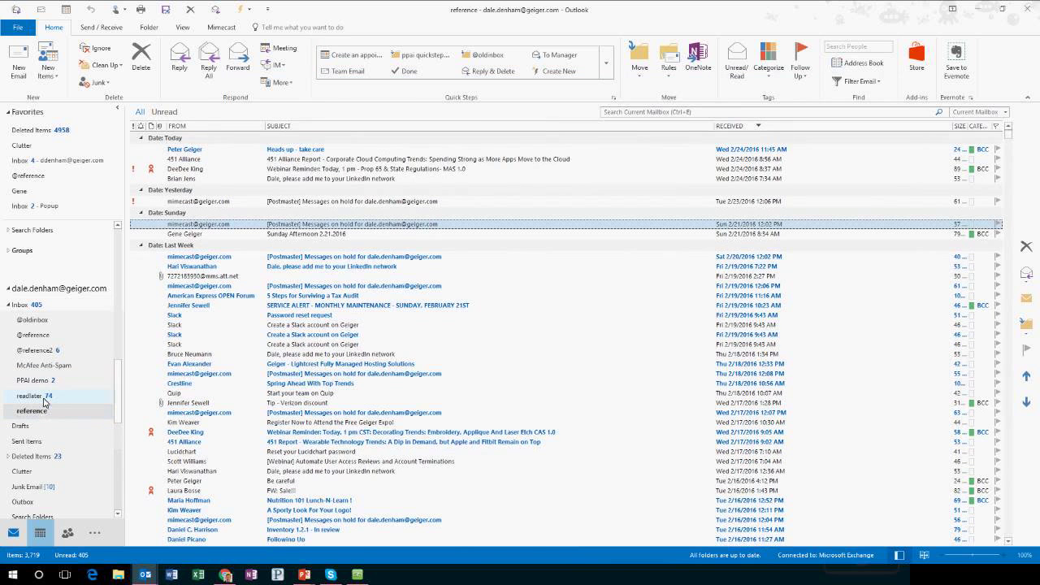
pyautogui.click(259, 230)
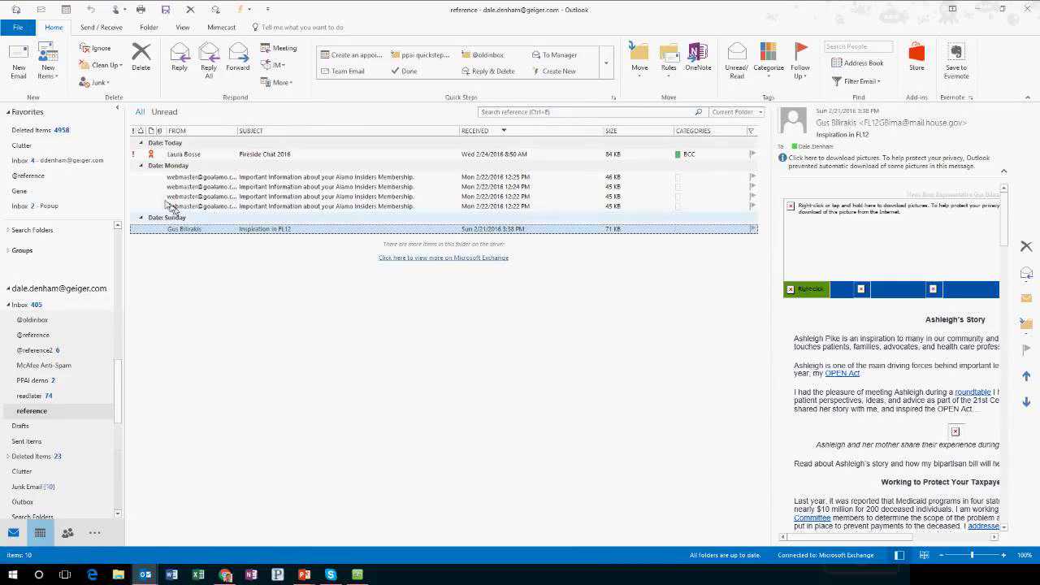
# Examine the additional actions available for the ppai quickstep demo Quick Step and discard the edit.
pyautogui.click(606, 74)
pyautogui.click(536, 88)
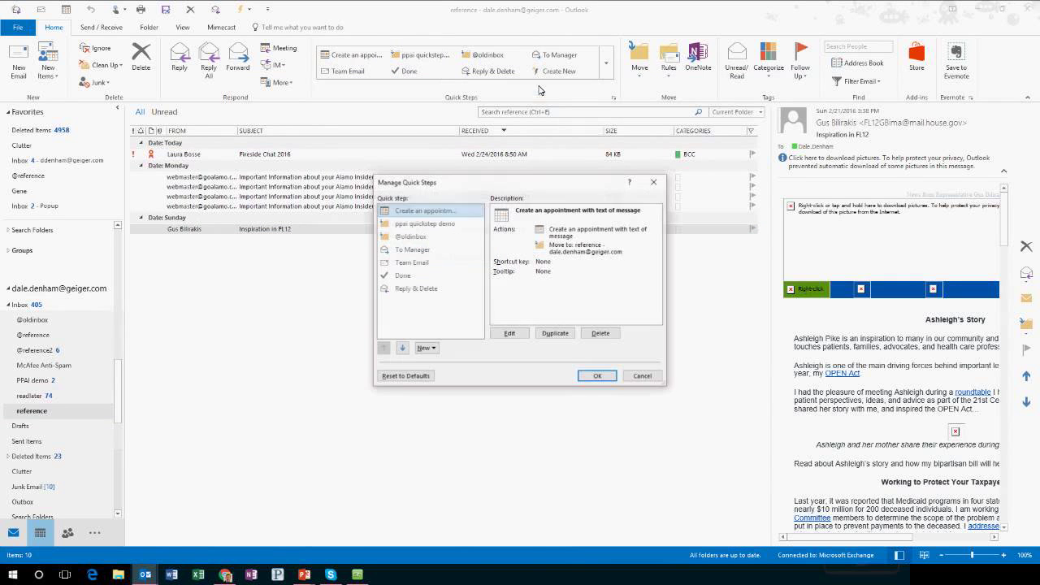
pyautogui.click(424, 223)
pyautogui.click(509, 333)
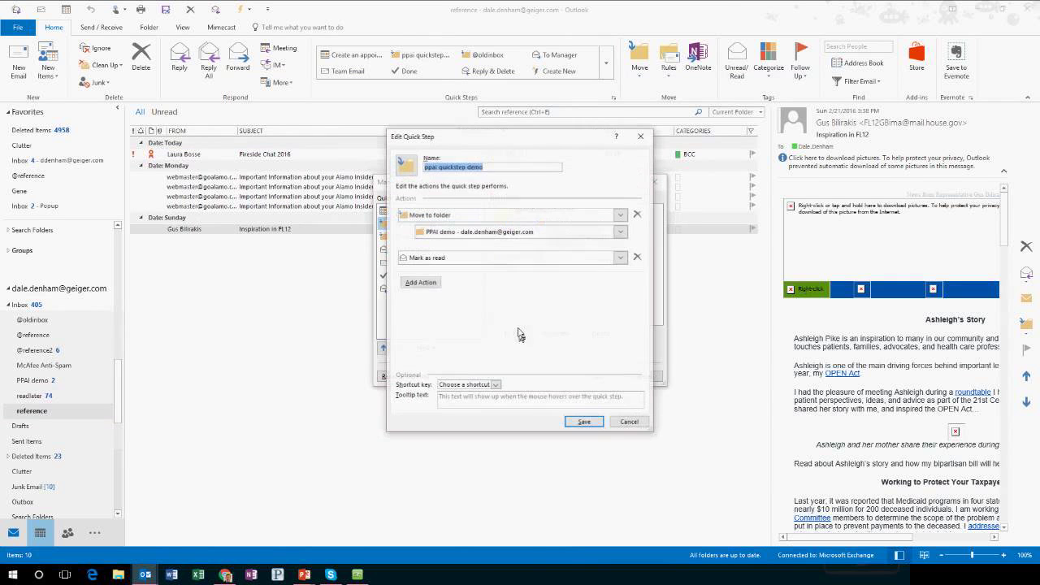
pyautogui.click(422, 283)
pyautogui.click(457, 284)
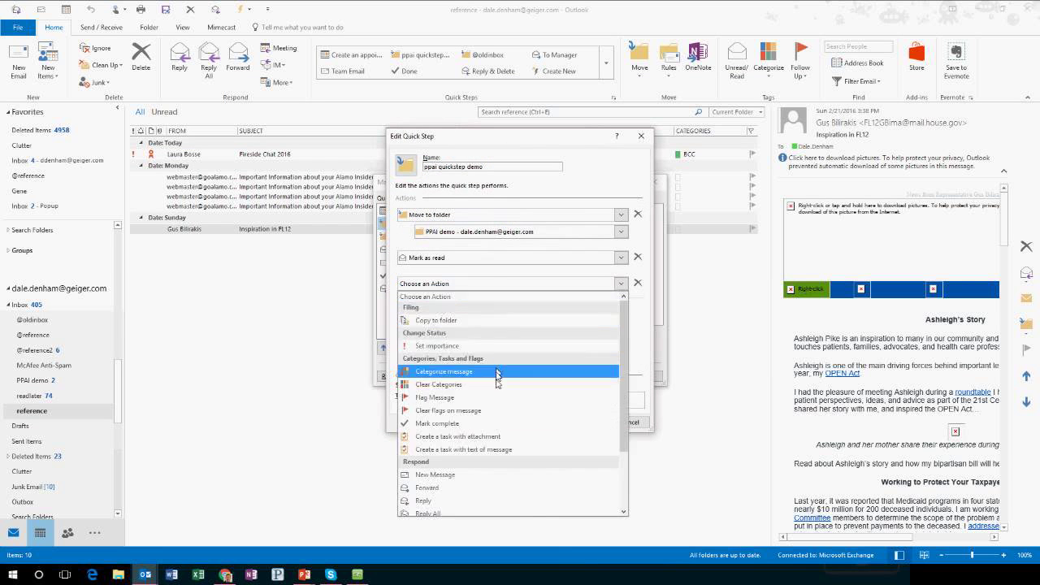
pyautogui.scroll(-2, 499, 405)
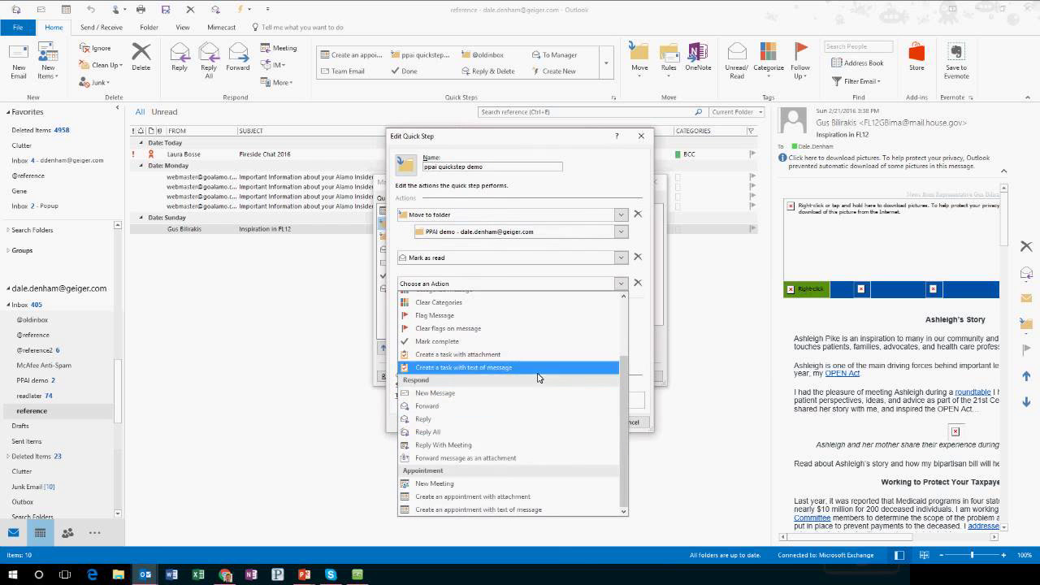
pyautogui.scroll(2, 537, 377)
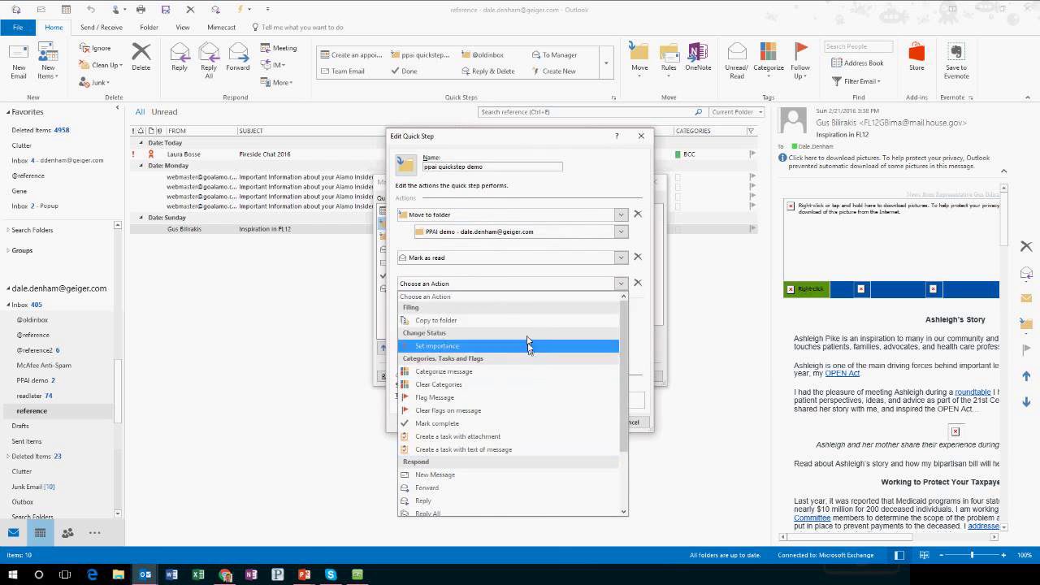
pyautogui.scroll(-2, 513, 407)
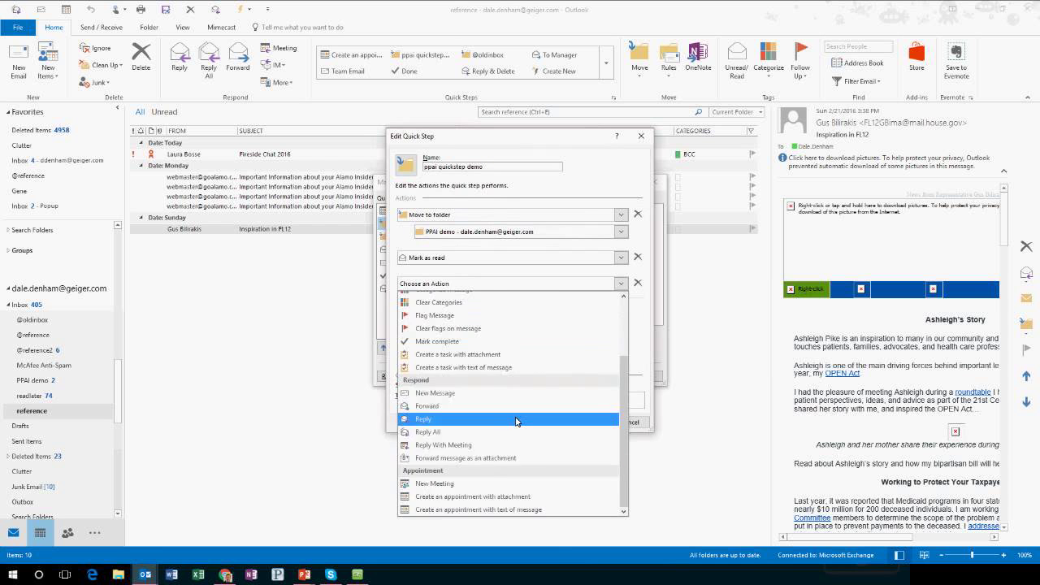
pyautogui.scroll(2, 515, 421)
pyautogui.click(644, 380)
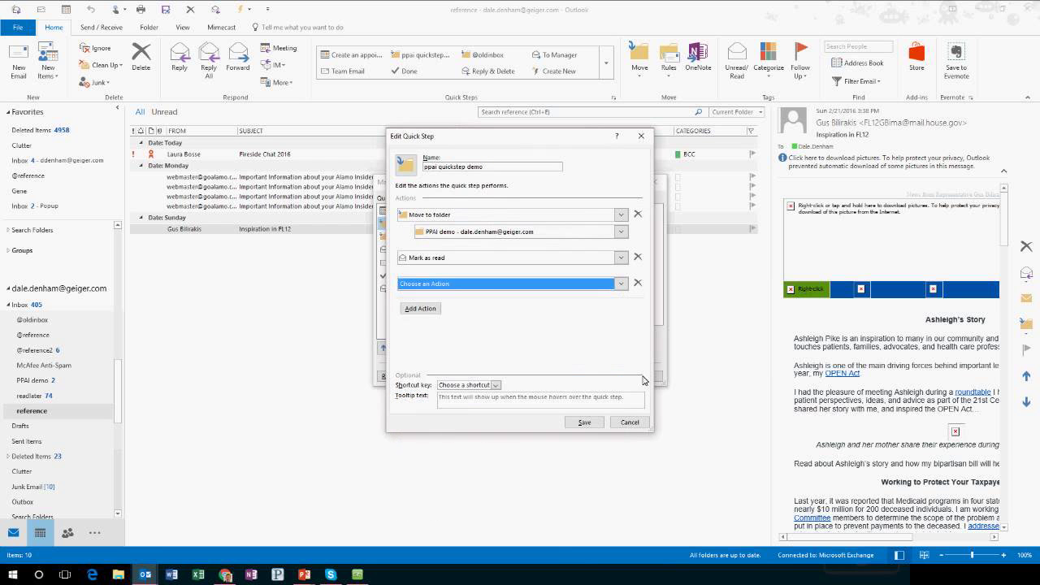
pyautogui.click(642, 421)
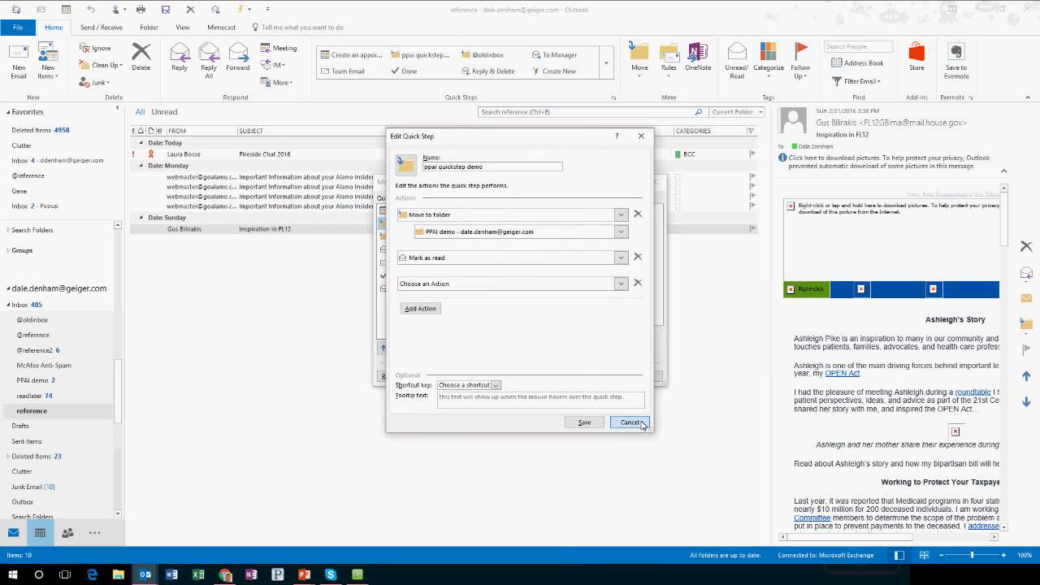
pyautogui.click(651, 379)
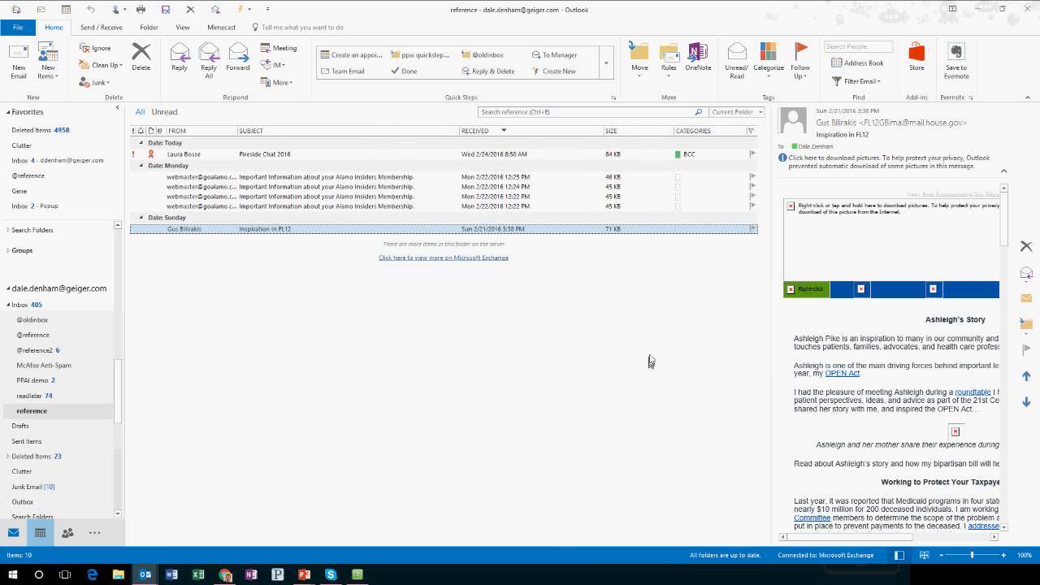
# Switch to the Using a Quick Step slide in PowerPoint and return to the Outlook window.
pyautogui.click(984, 6)
pyautogui.click(715, 198)
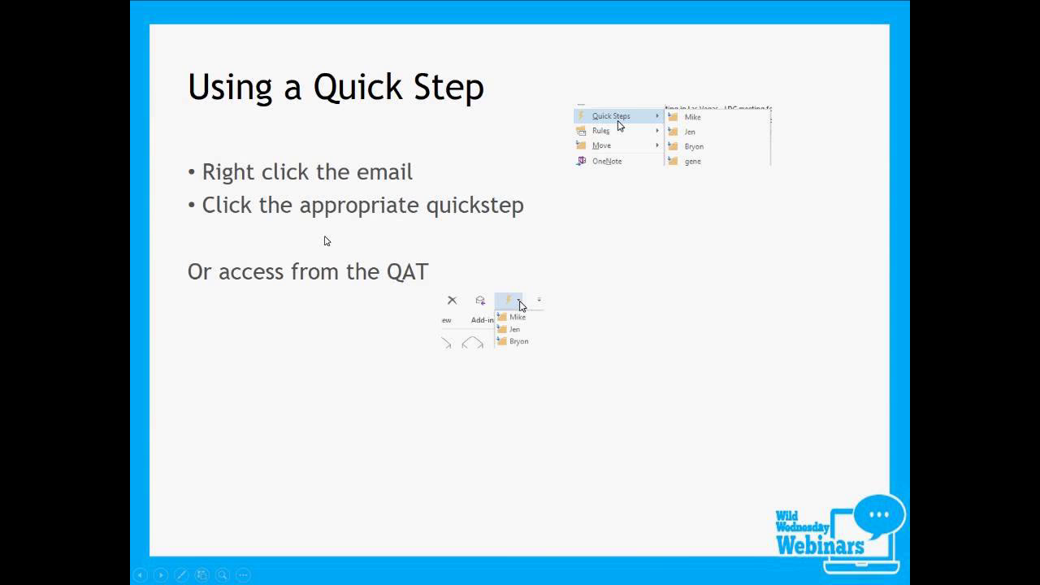
pyautogui.hotkey('alt', 'Tab')
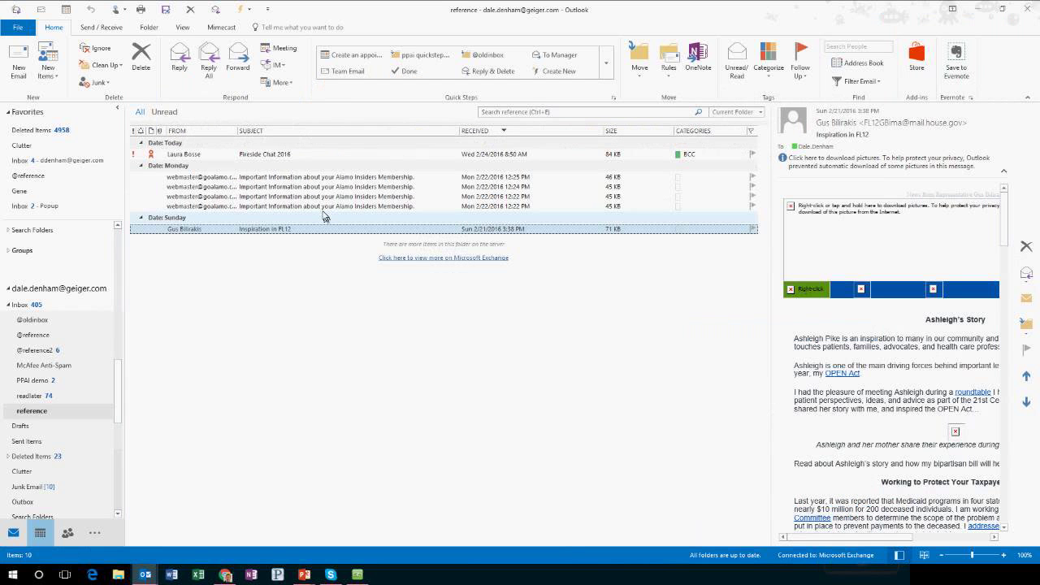
# Move the Friday 2/19/2016 7:22 PM LinkedIn request from the Inbox with the ppai quickstep demo Quick Step.
pyautogui.click(26, 304)
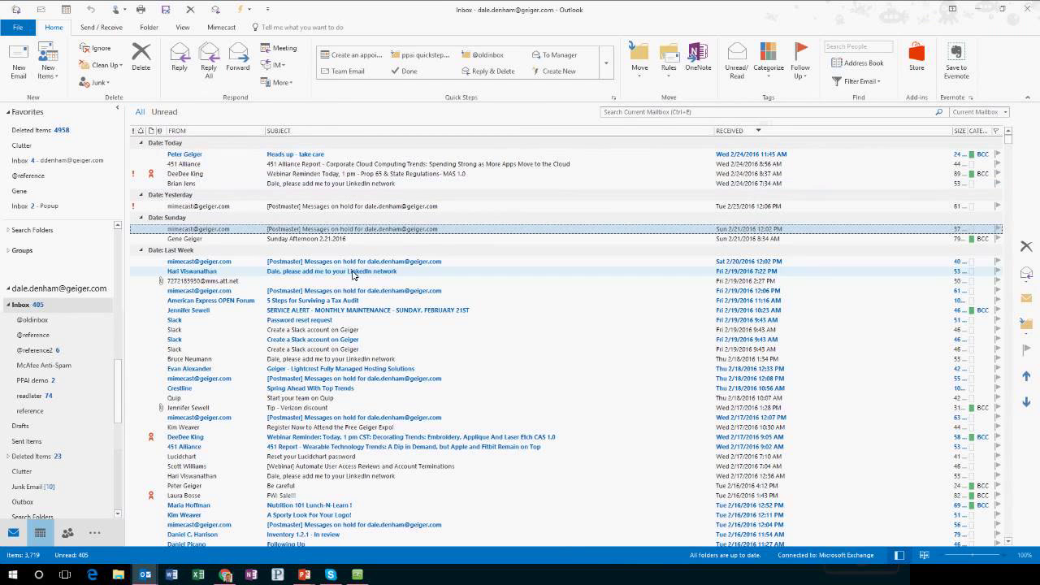
pyautogui.click(352, 271)
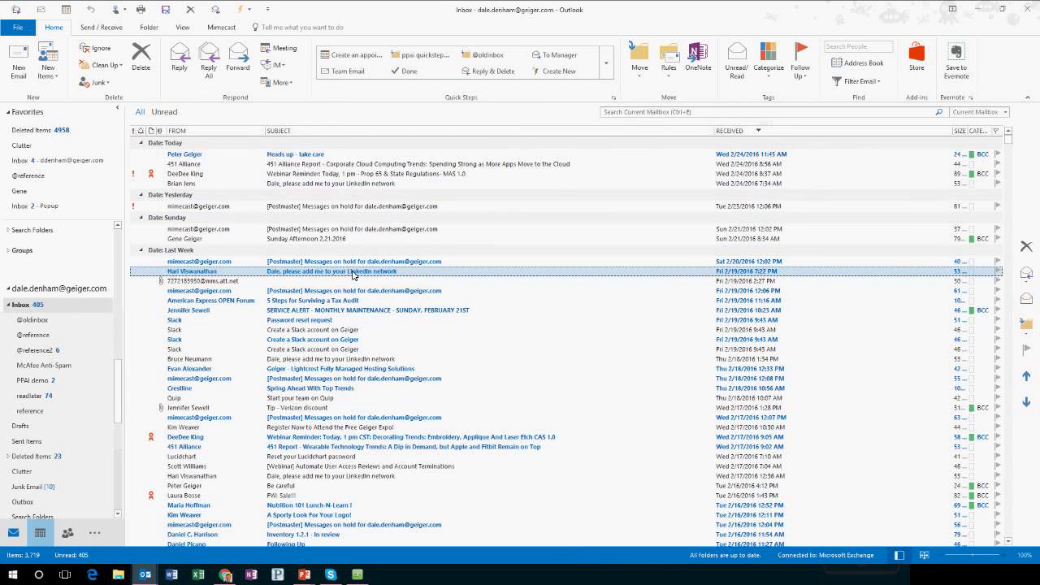
pyautogui.click(420, 58)
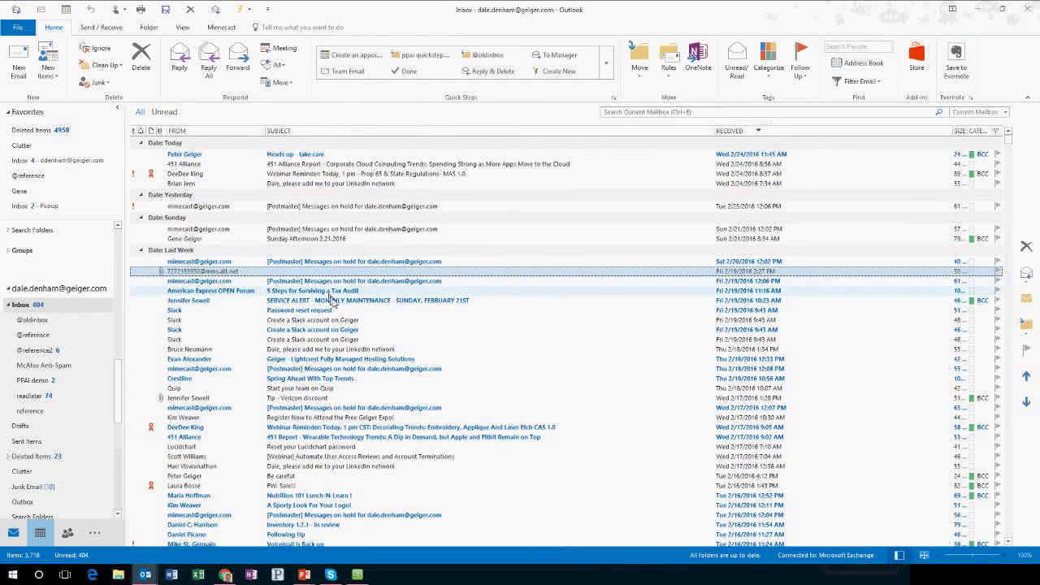
pyautogui.rightClick(332, 300)
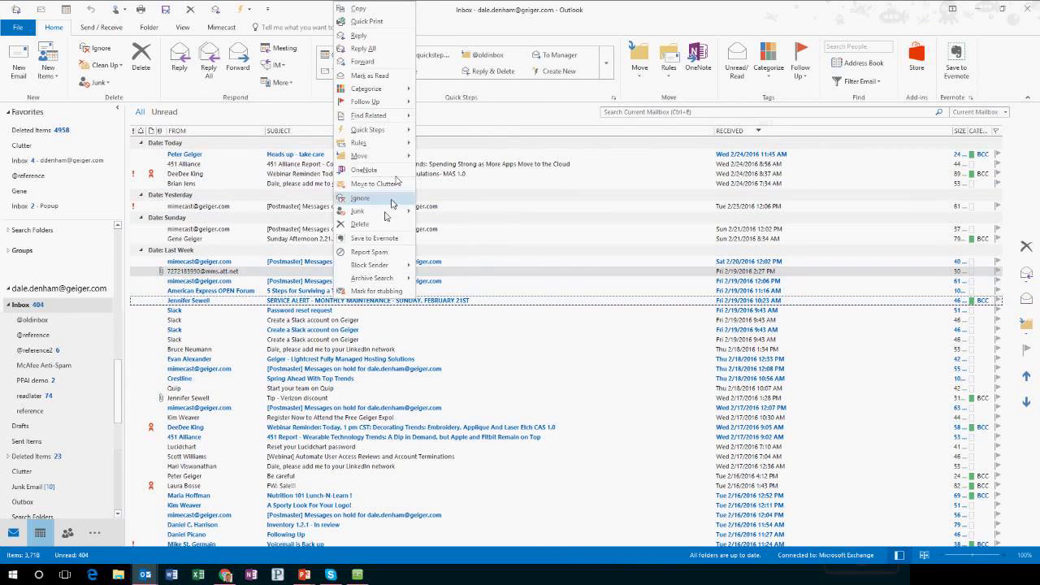
pyautogui.moveTo(400, 134)
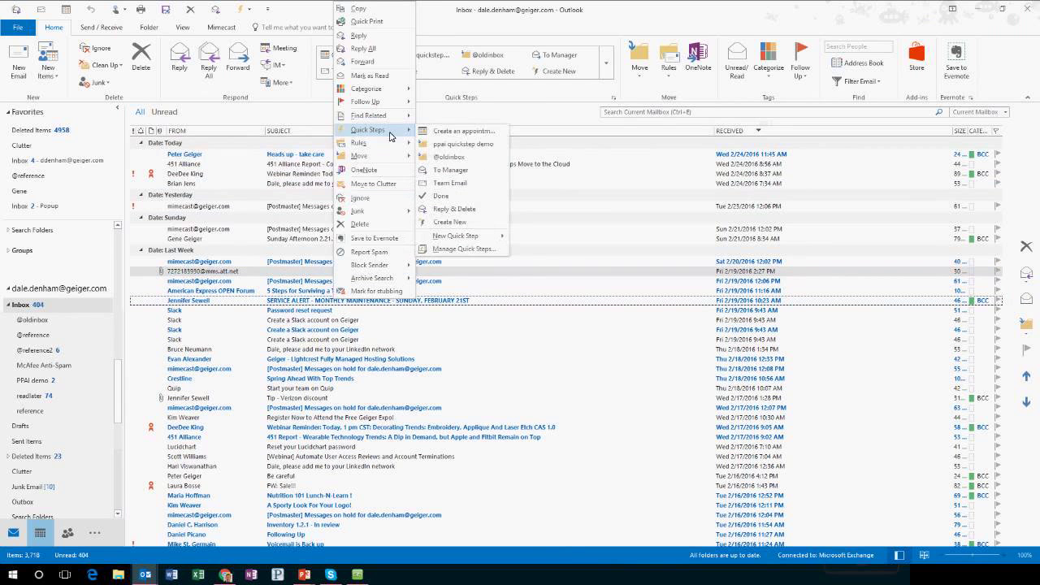
pyautogui.click(473, 153)
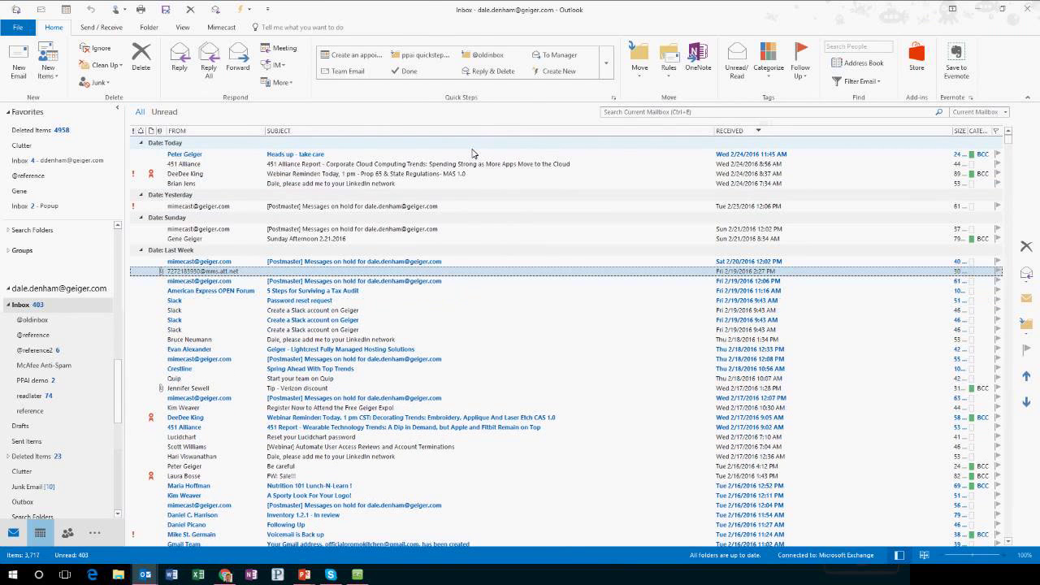
# Examine the available Quick Steps shortcuts, switch to the PowerPoint slideshow and advance it to the Junk Mail slide.
pyautogui.click(246, 11)
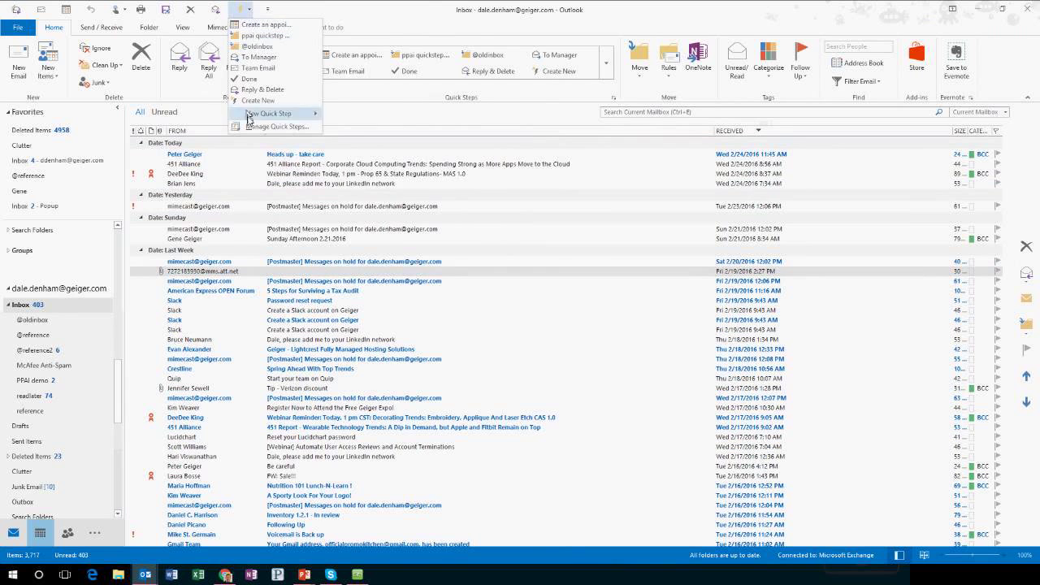
pyautogui.moveTo(242, 114)
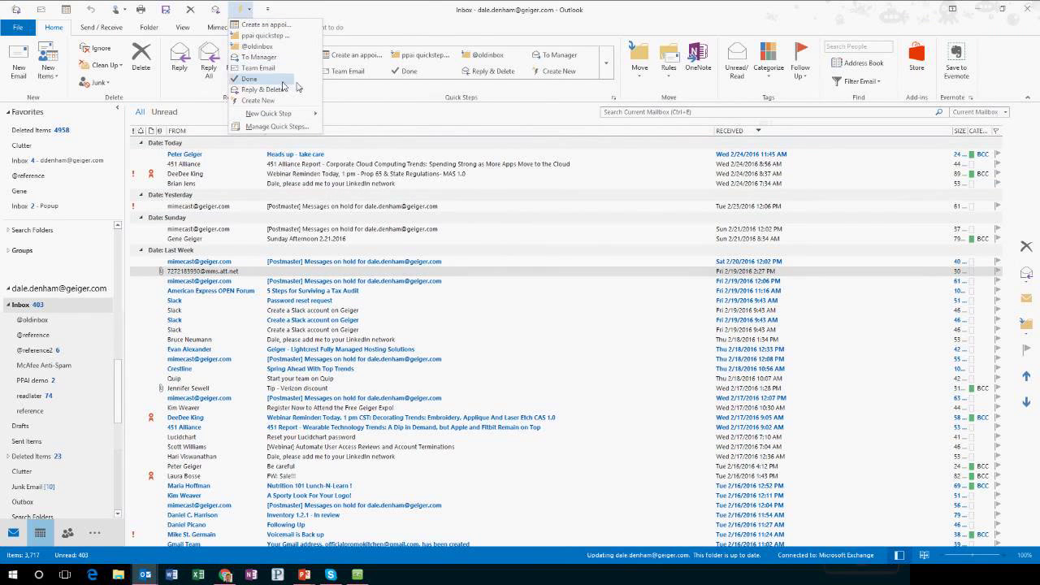
pyautogui.click(978, 9)
pyautogui.click(978, 9)
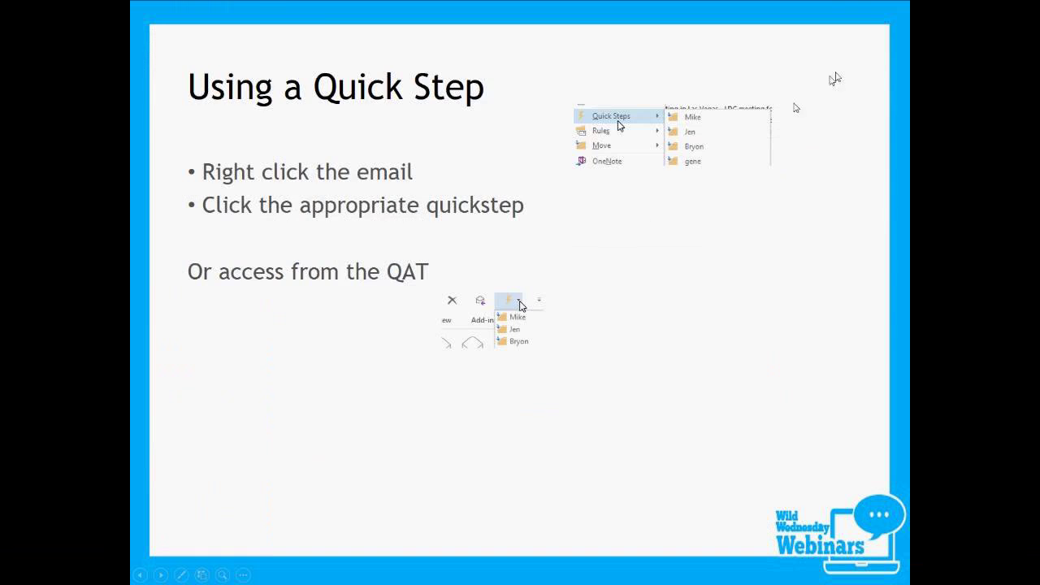
pyautogui.click(599, 257)
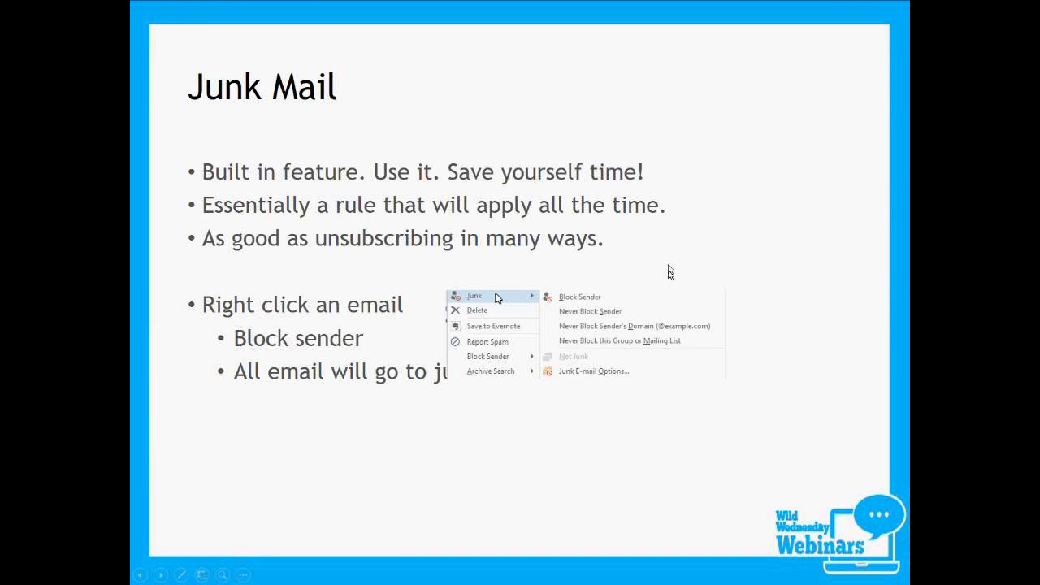
# Return to Outlook and examine the junk options for the Start your team on Quip email.
pyautogui.hotkey('alt', 'Tab')
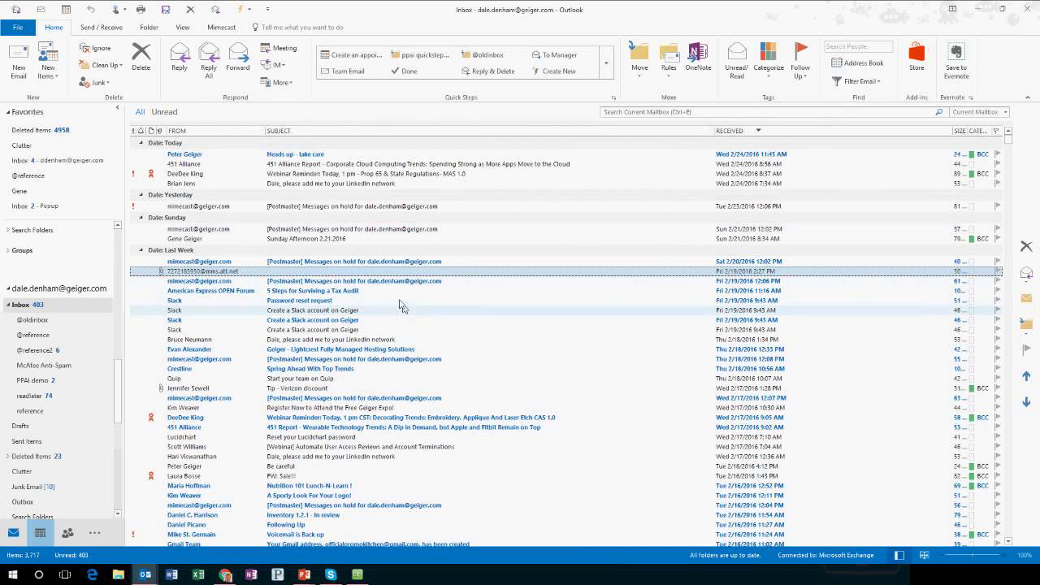
pyautogui.click(396, 300)
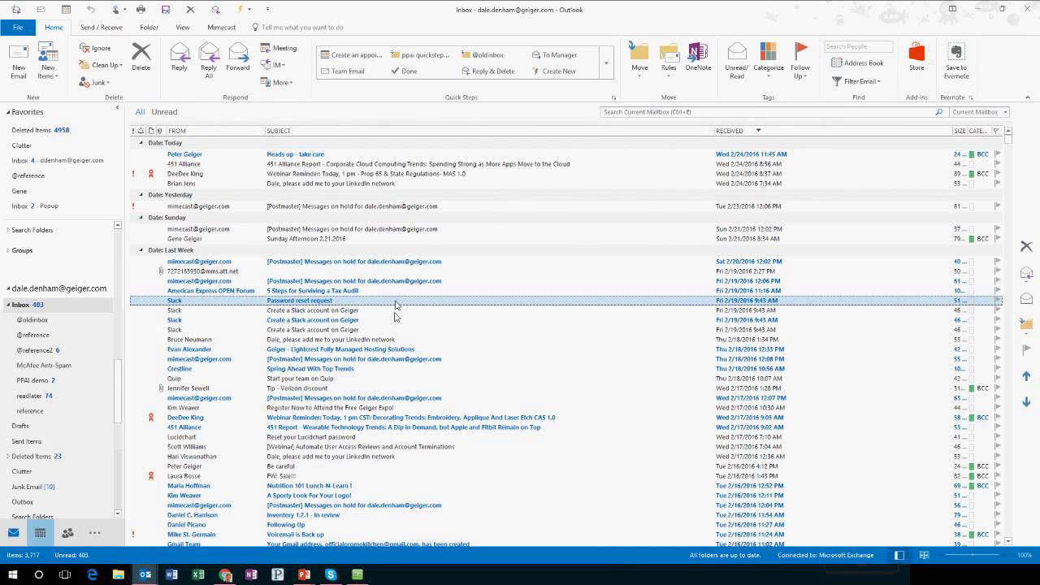
pyautogui.rightClick(382, 377)
pyautogui.click(343, 387)
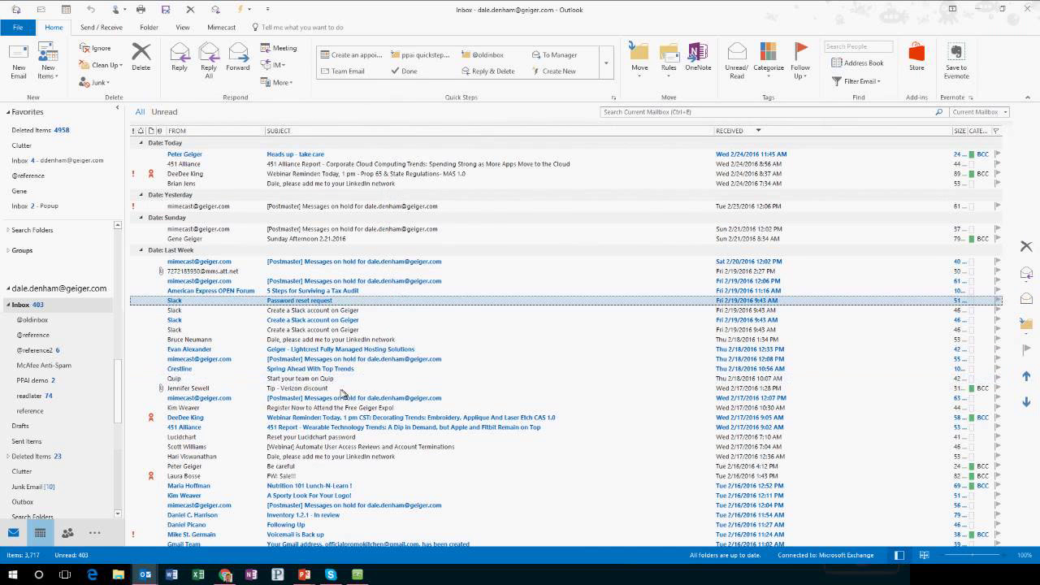
pyautogui.click(340, 380)
pyautogui.rightClick(339, 381)
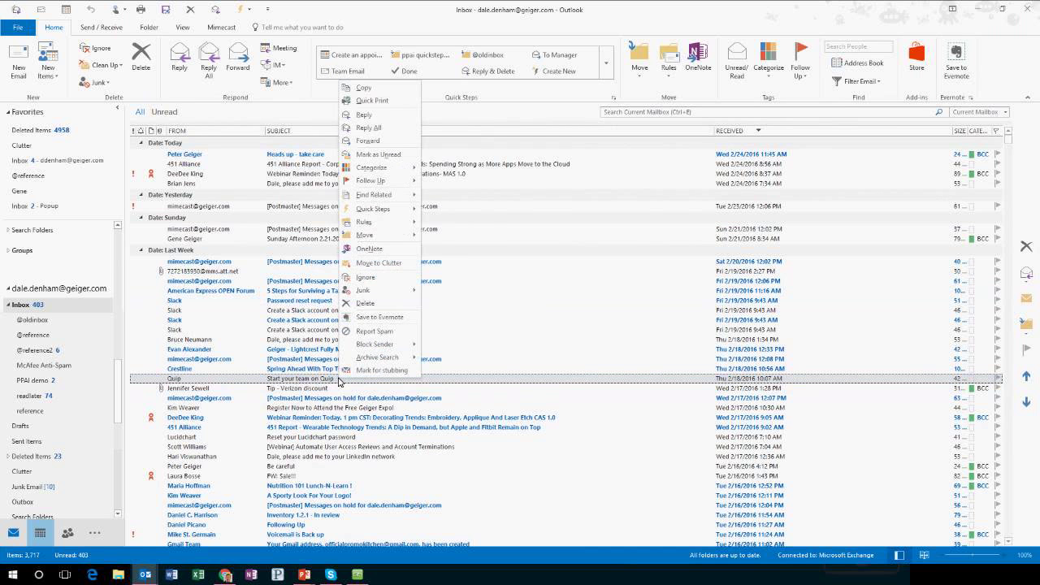
pyautogui.moveTo(394, 294)
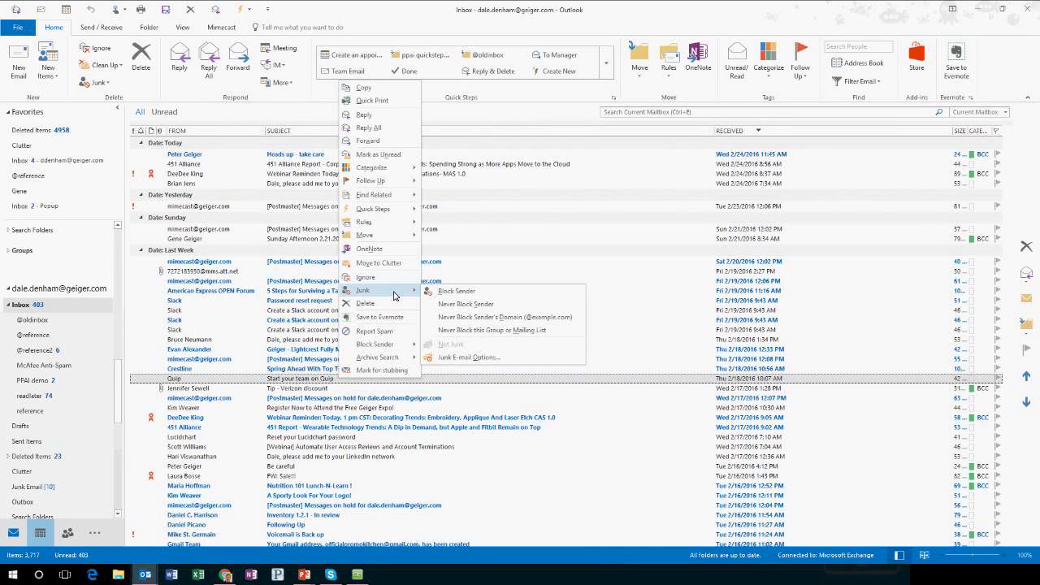
# View the WordPress? Check. Lifetime deal? Double Check. message in the Junk Email folder and close it.
pyautogui.click(48, 489)
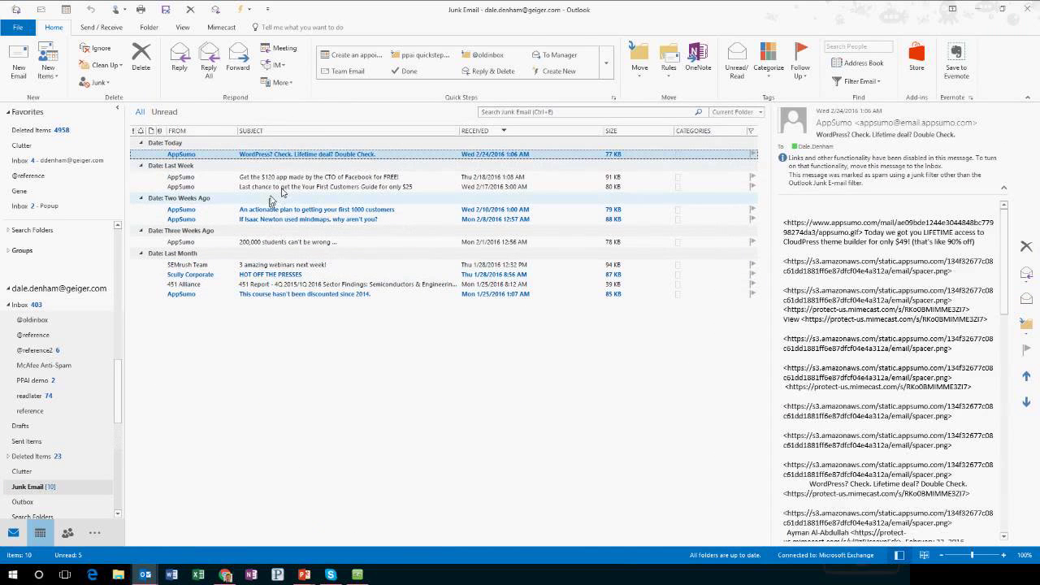
pyautogui.doubleClick(319, 161)
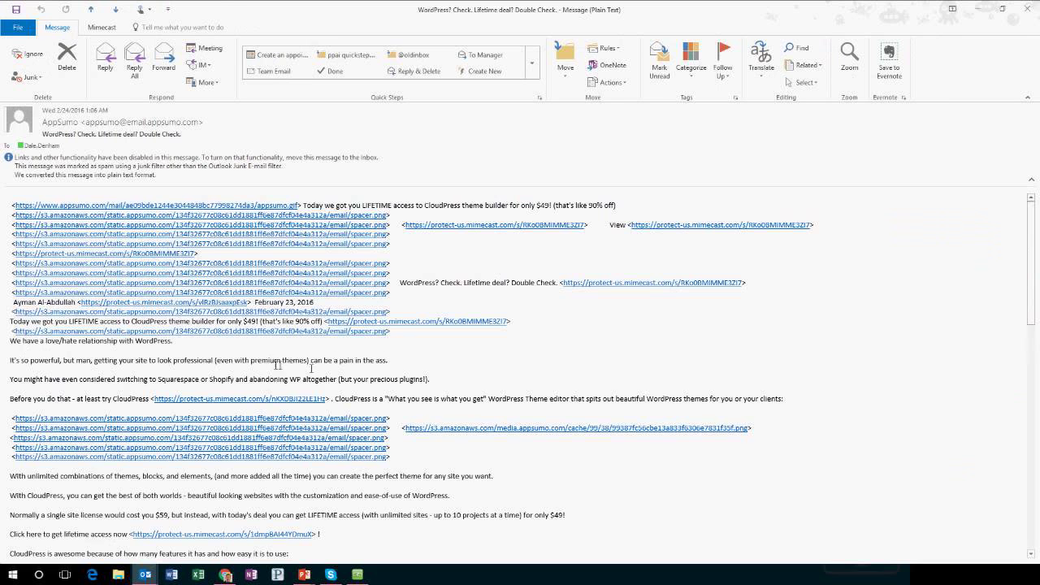
pyautogui.press('Escape')
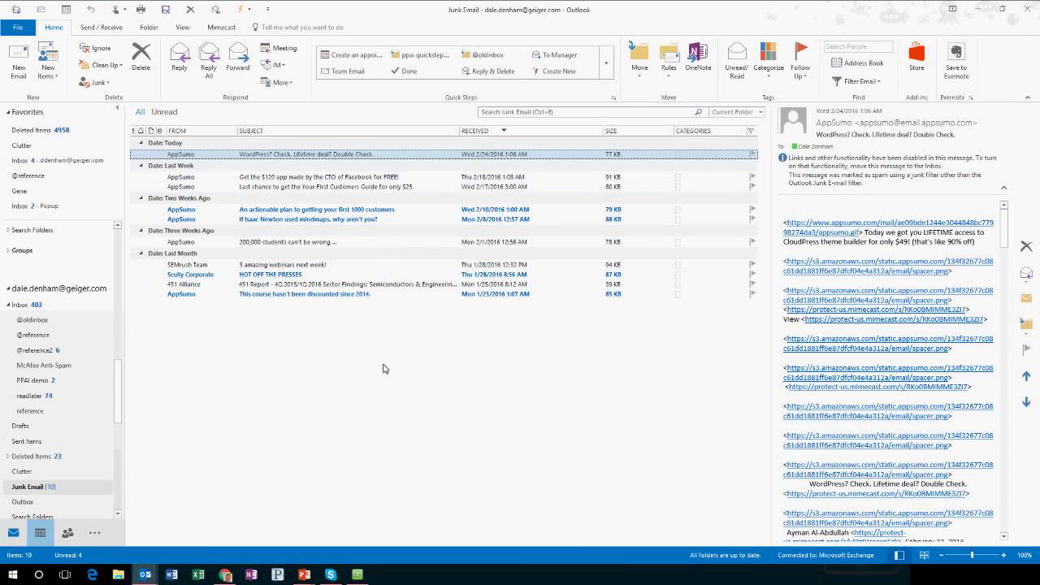
# Return to the Inbox, bring up the options for the Quip email, and switch to the Junk Mail slide in PowerPoint.
pyautogui.click(65, 312)
pyautogui.rightClick(294, 383)
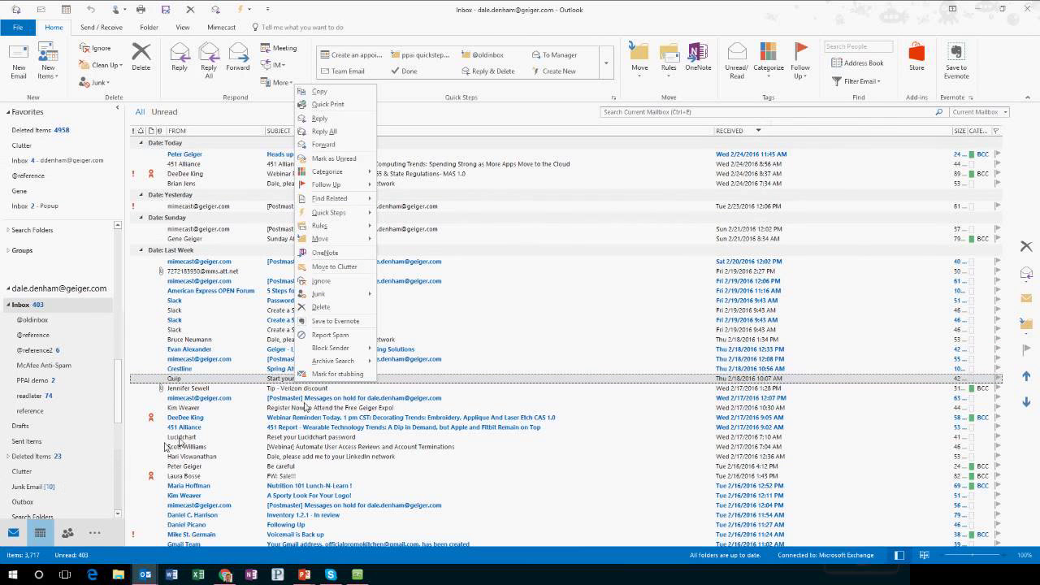
pyautogui.click(983, 6)
pyautogui.click(984, 6)
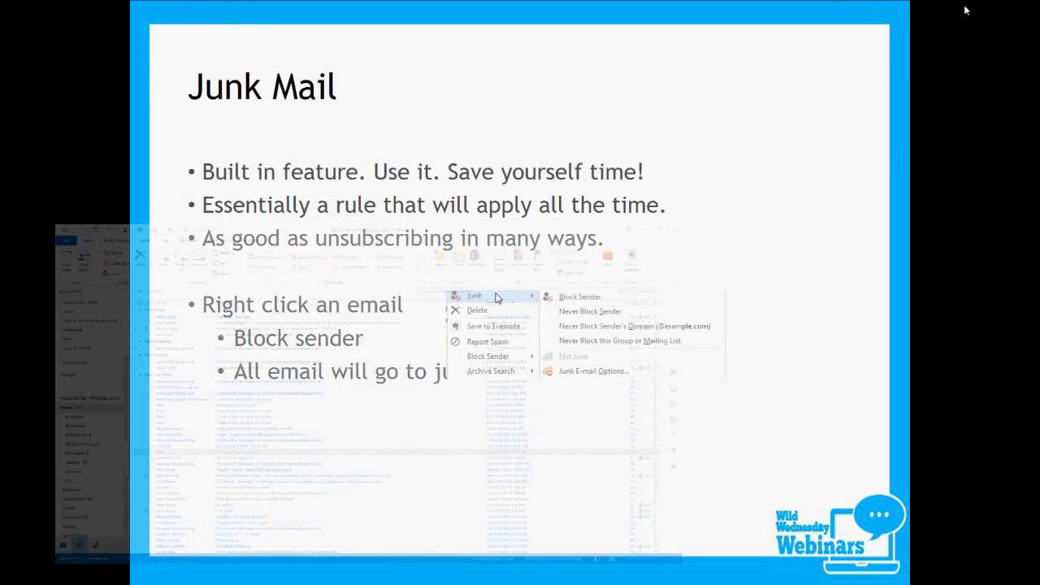
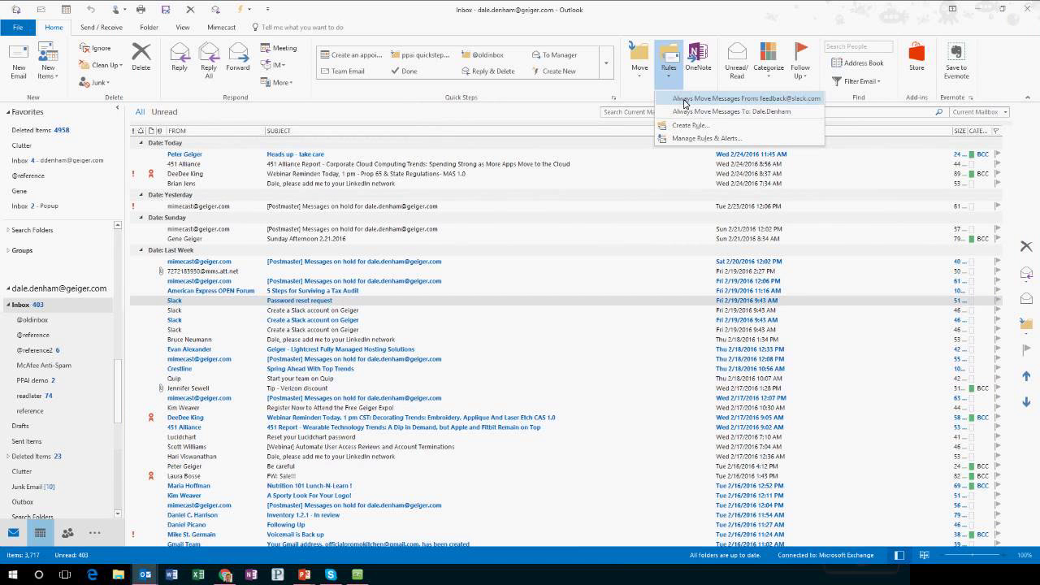
# Create a rule that always moves messages from the Slack feedback sender to a new Inbox subfolder named DEMOREADLATER.
pyautogui.click(684, 100)
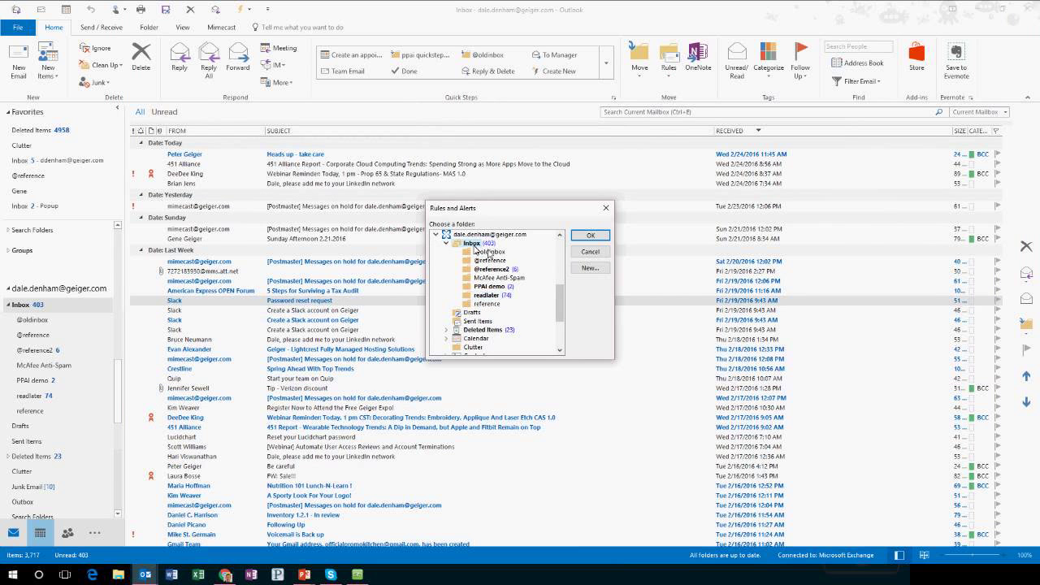
pyautogui.click(594, 271)
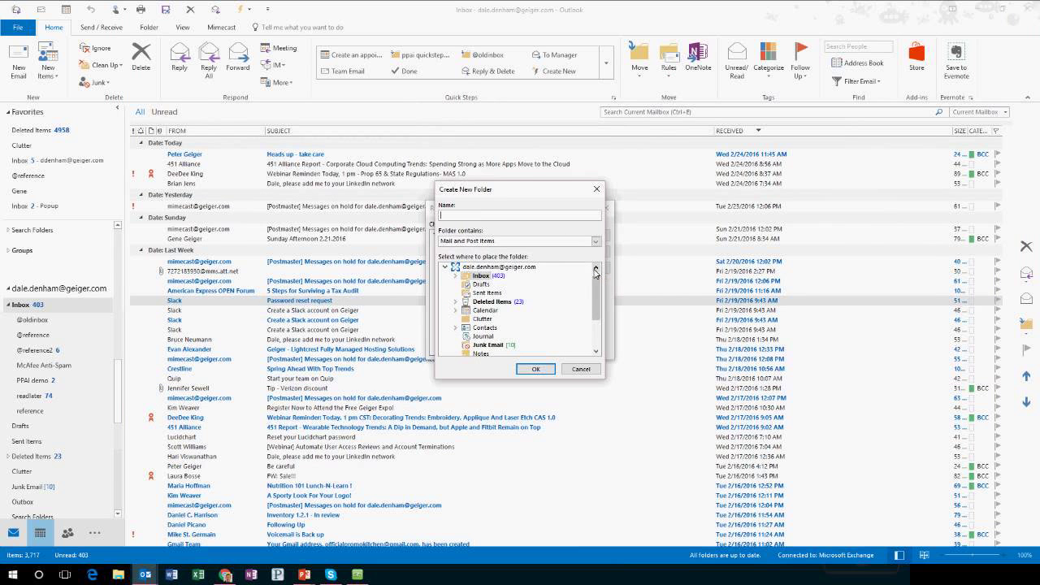
pyautogui.write('DEMOREADLATER')
pyautogui.press('Return')
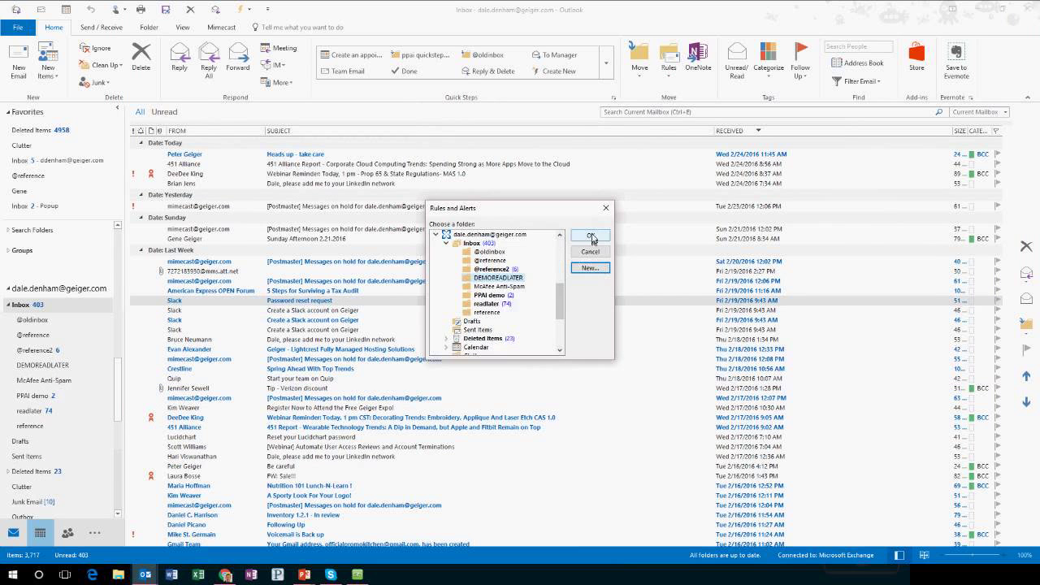
pyautogui.click(591, 237)
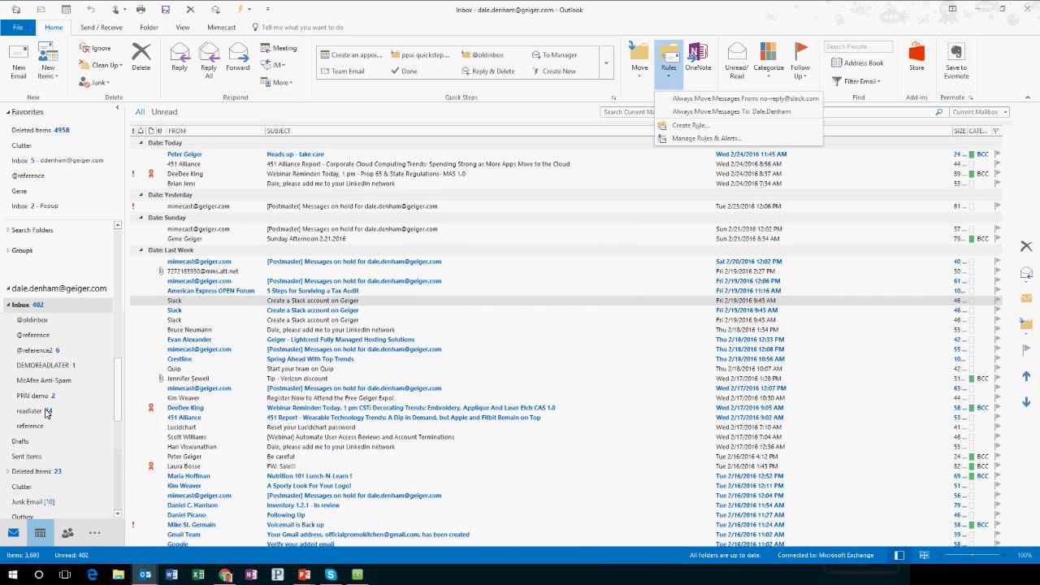
# Check the messages in the DEMOREADLATER folder, and view the sender of the Create a Slack account on Geiger email in the Inbox.
pyautogui.click(44, 366)
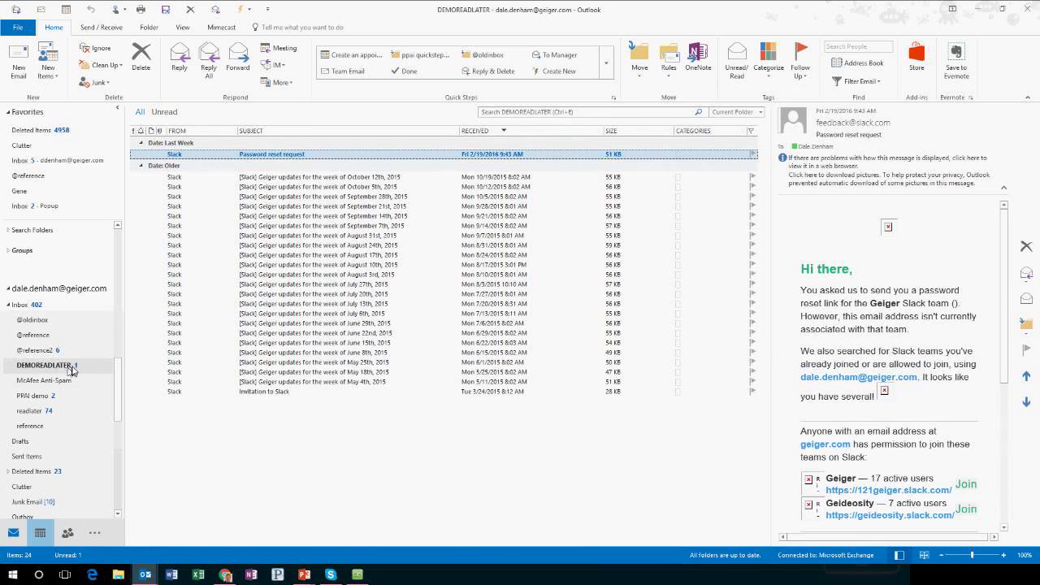
pyautogui.click(33, 304)
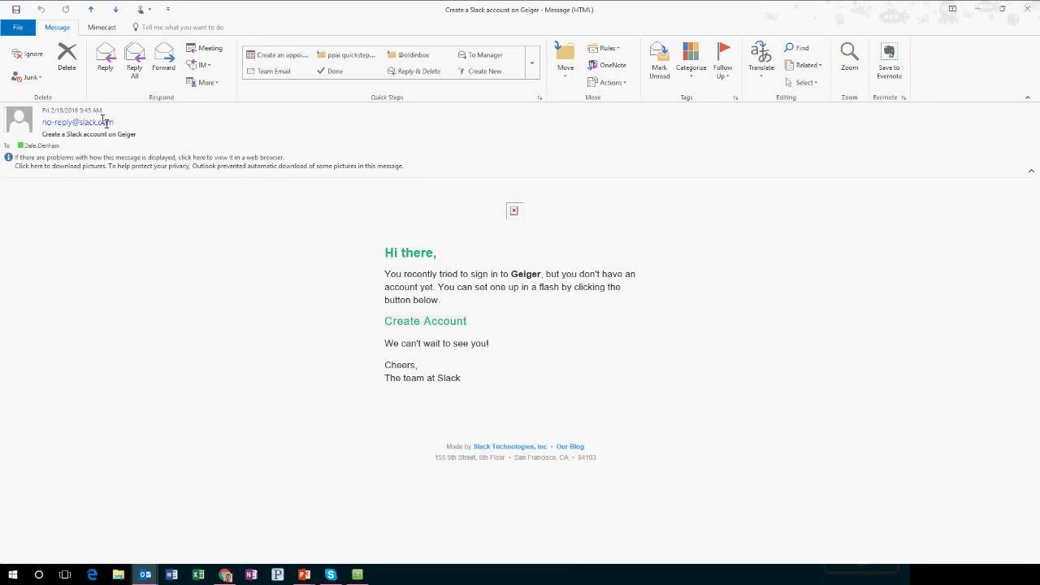
pyautogui.press('Escape')
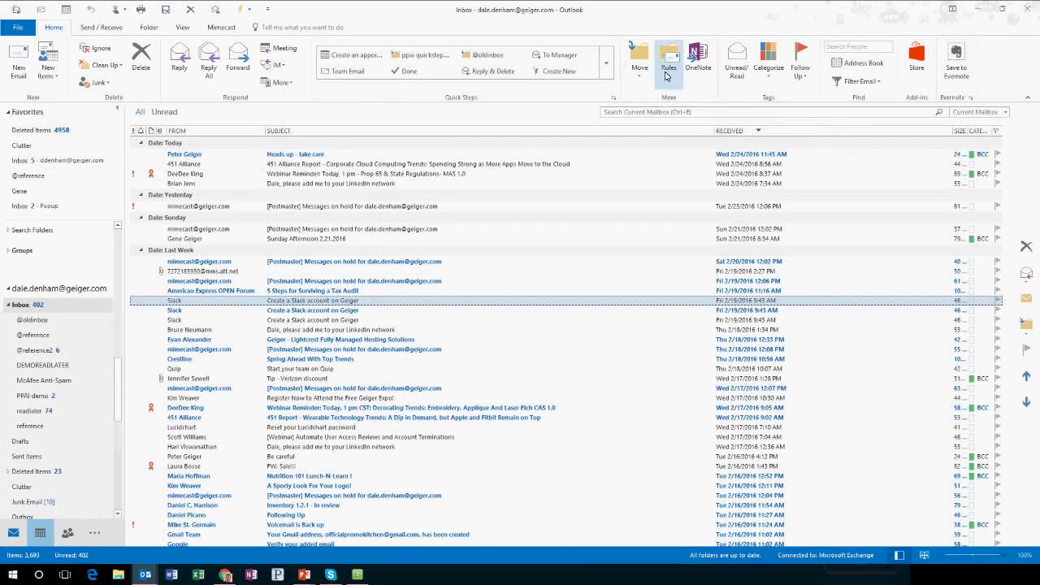
# Open the settings of the Slack feedback rule that moves mail to DEMOREADLATER for editing.
pyautogui.click(666, 76)
pyautogui.click(690, 140)
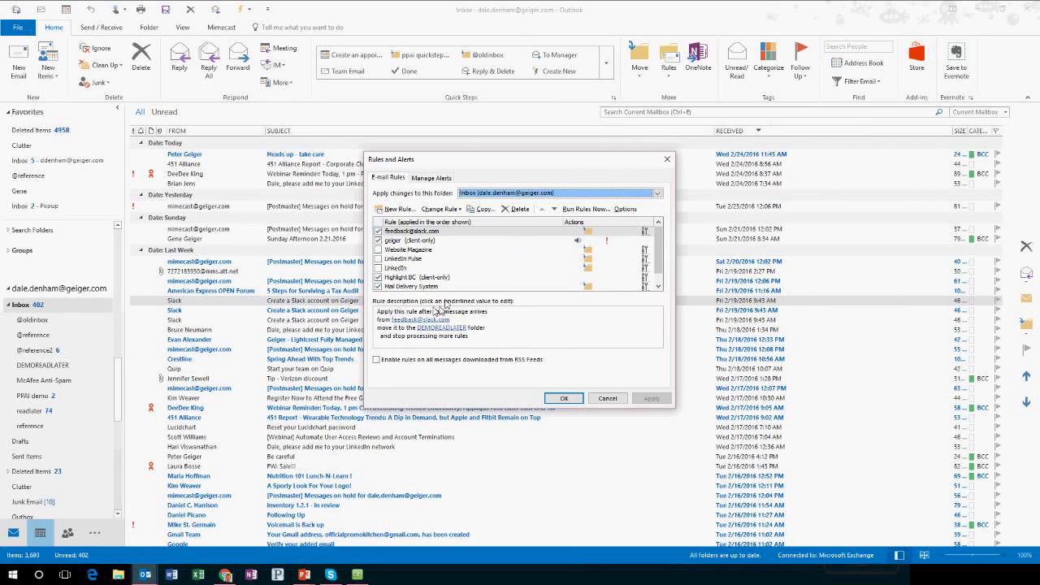
pyautogui.click(421, 307)
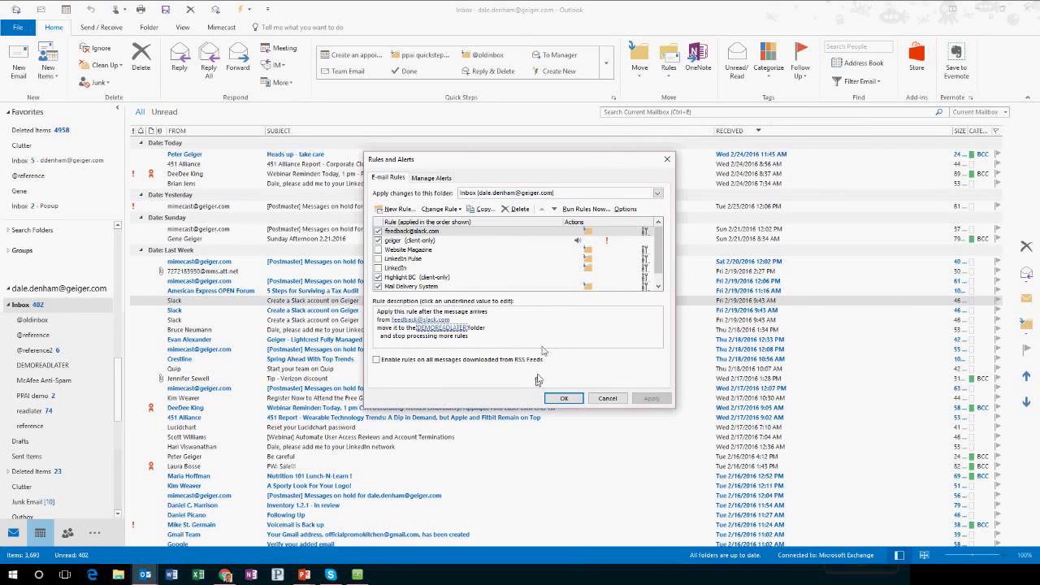
pyautogui.click(439, 213)
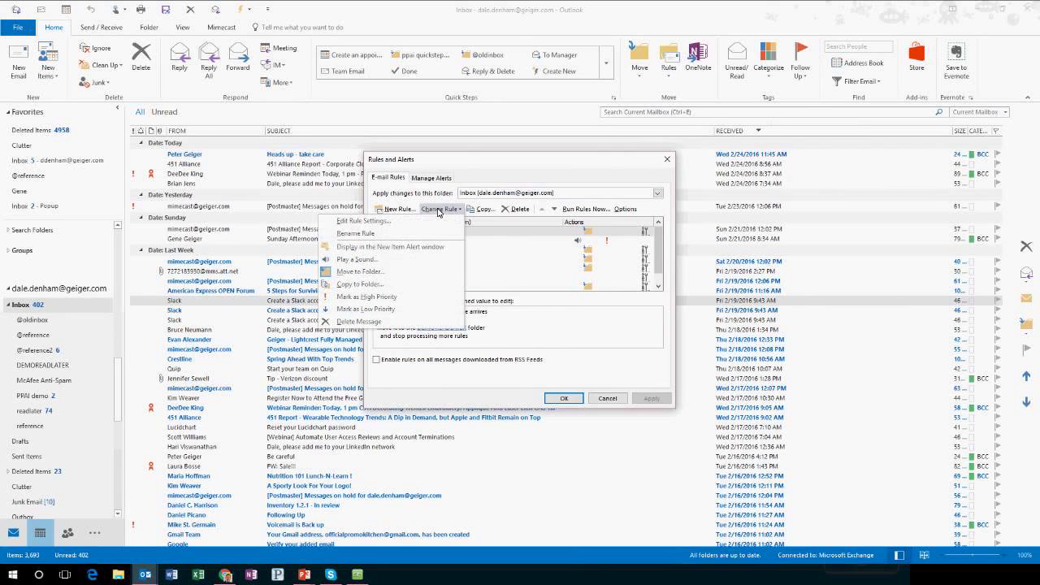
pyautogui.click(428, 220)
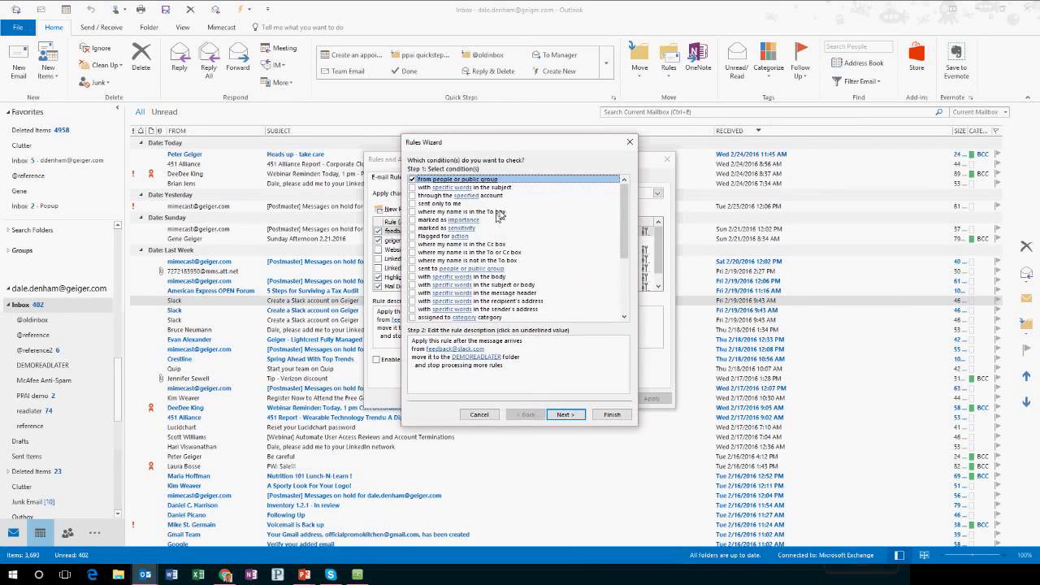
pyautogui.click(456, 350)
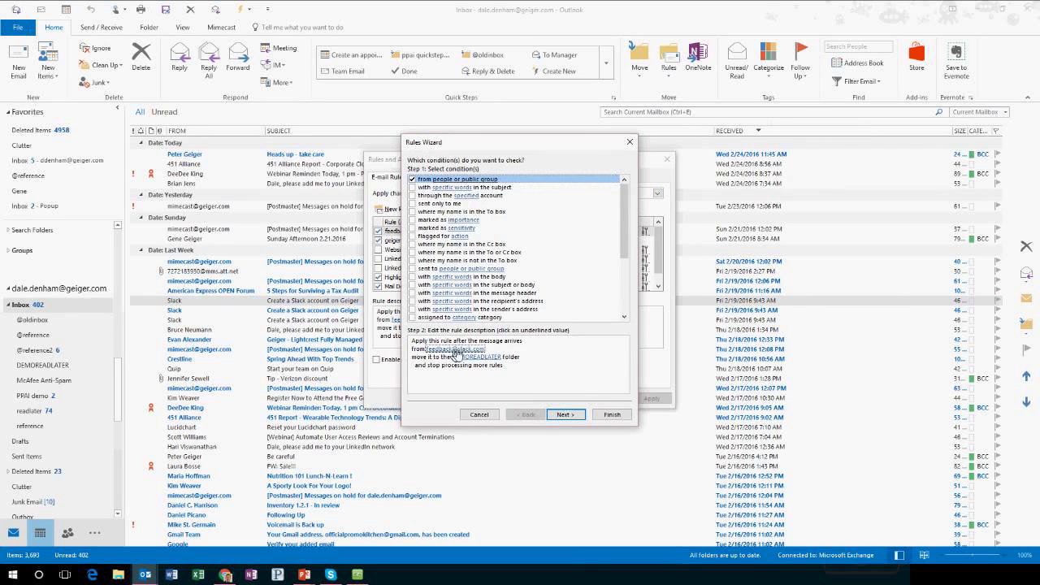
pyautogui.click(451, 354)
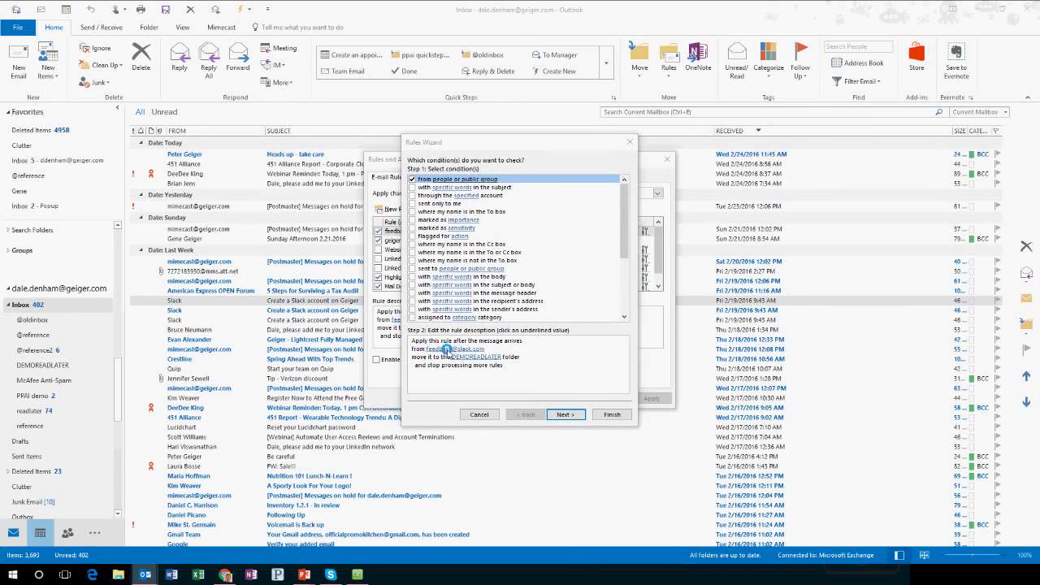
pyautogui.click(675, 171)
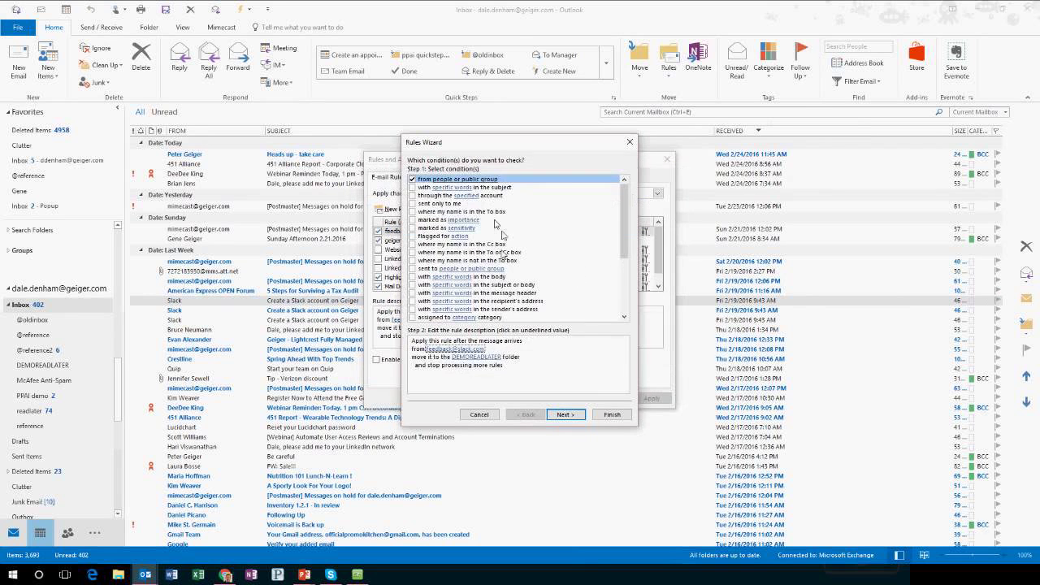
# Replace the rule's sender condition with a check for the specific word SLACK in the sender's address.
pyautogui.click(413, 180)
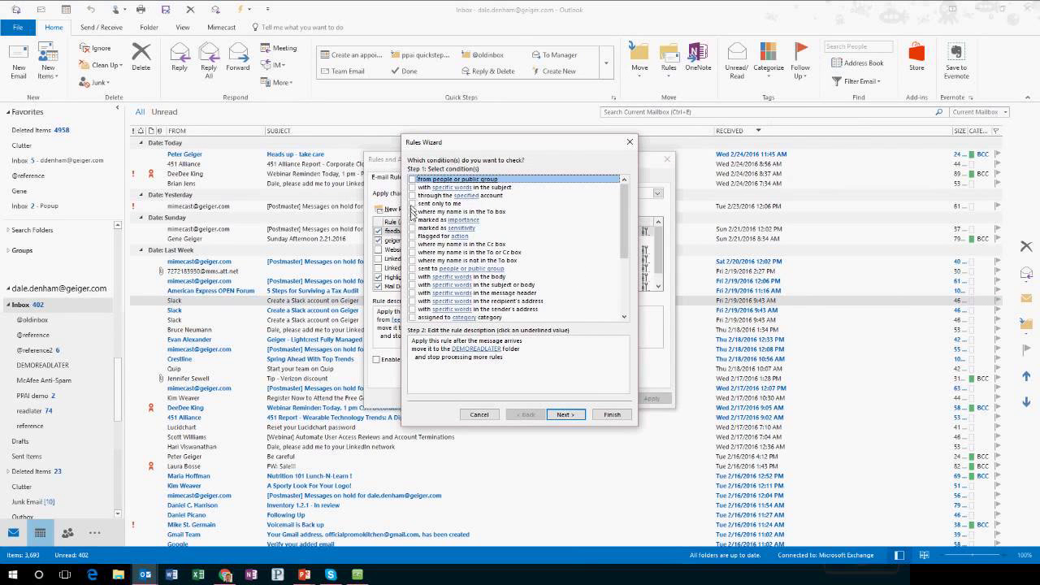
pyautogui.click(413, 310)
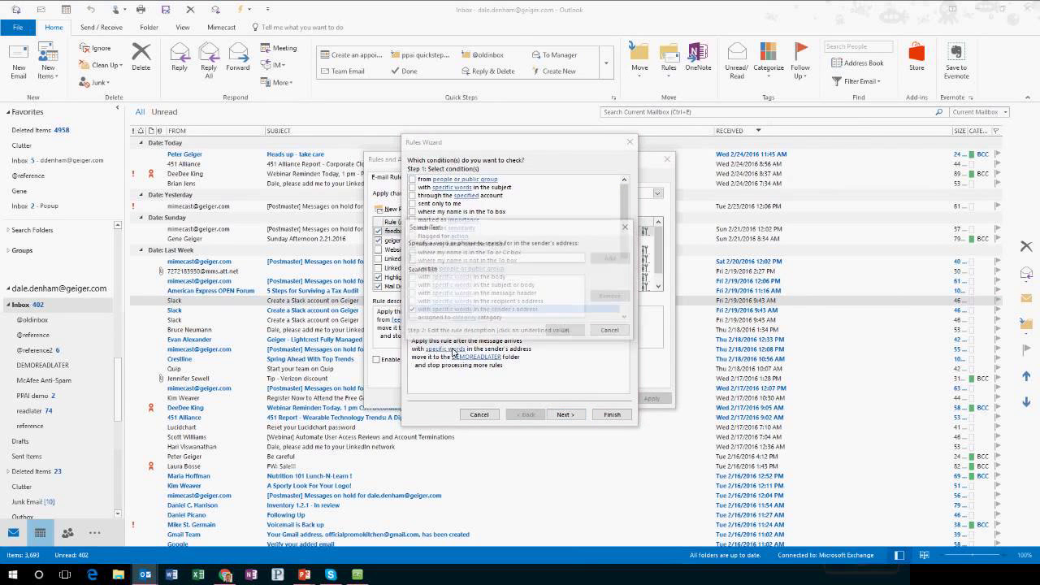
pyautogui.write('Sl')
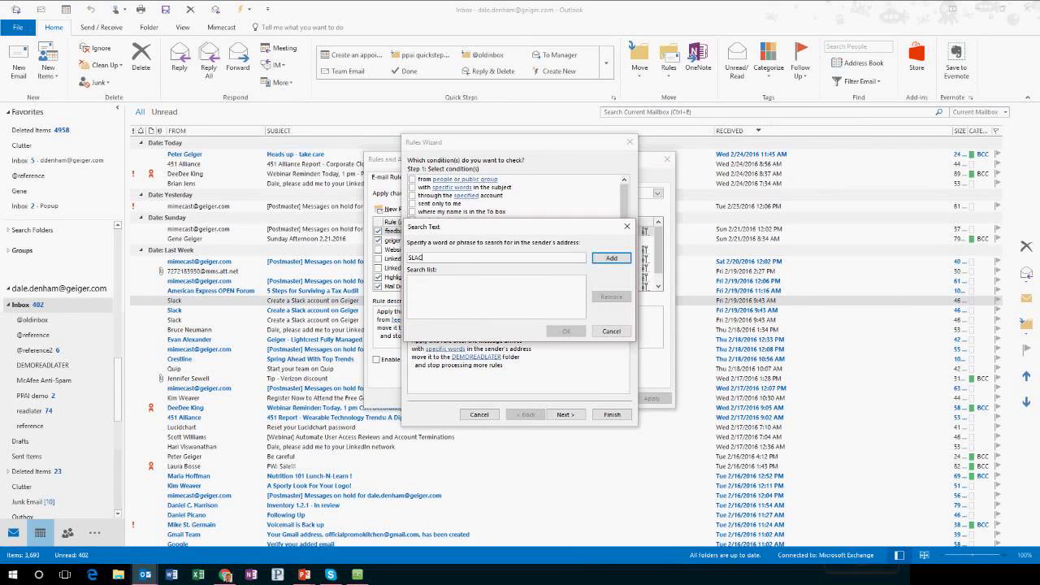
pyautogui.click(612, 258)
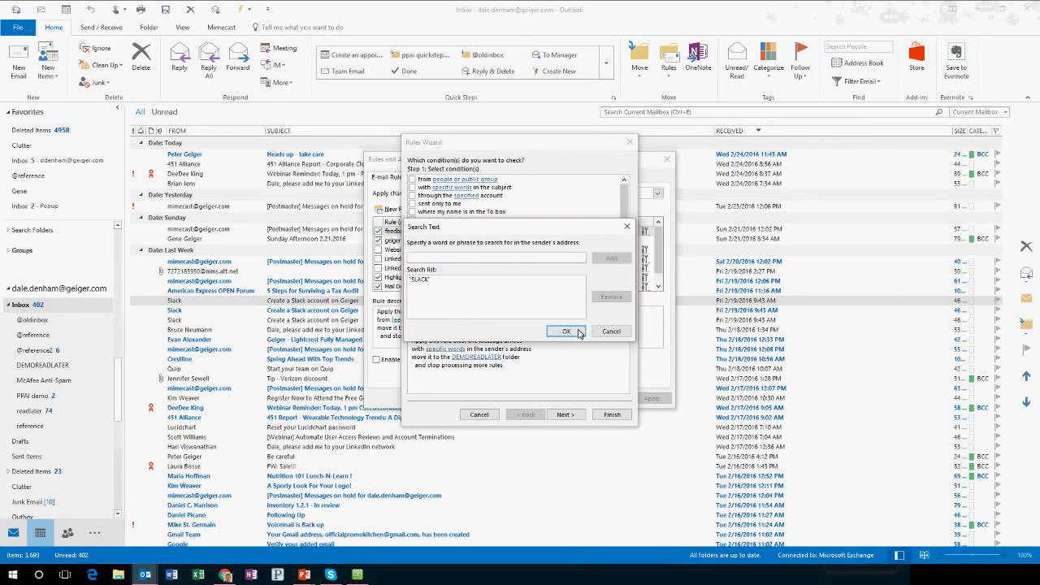
pyautogui.click(567, 331)
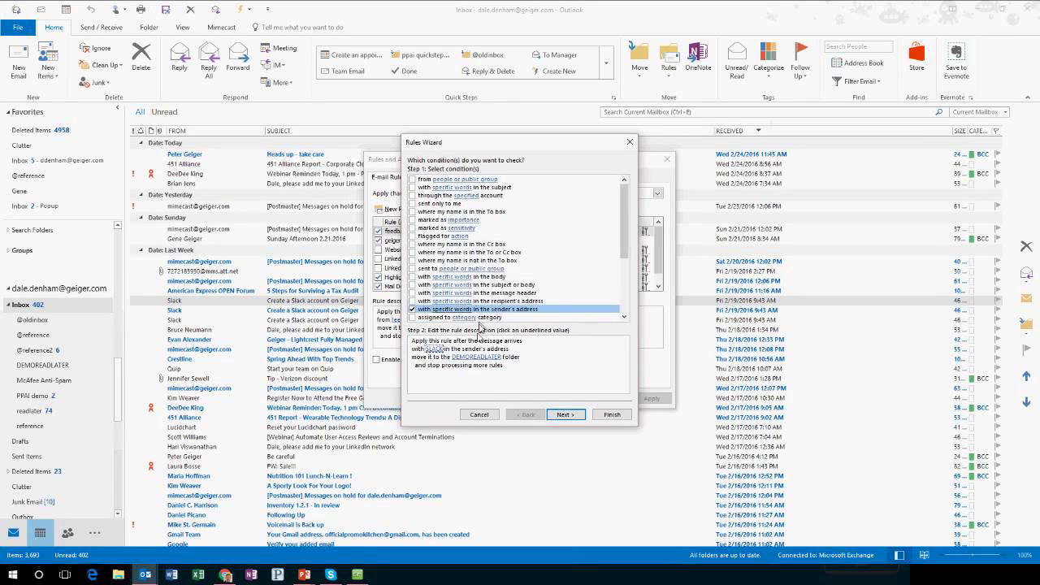
# Add SLACK.COM to the sender's address search list and remove the SLACK entry.
pyautogui.click(439, 350)
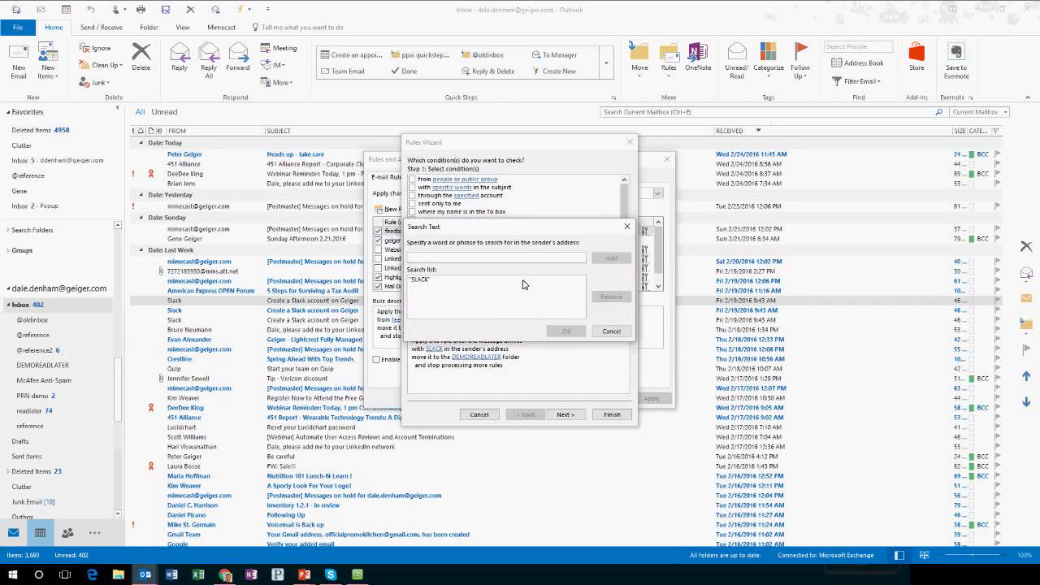
pyautogui.write('SLA')
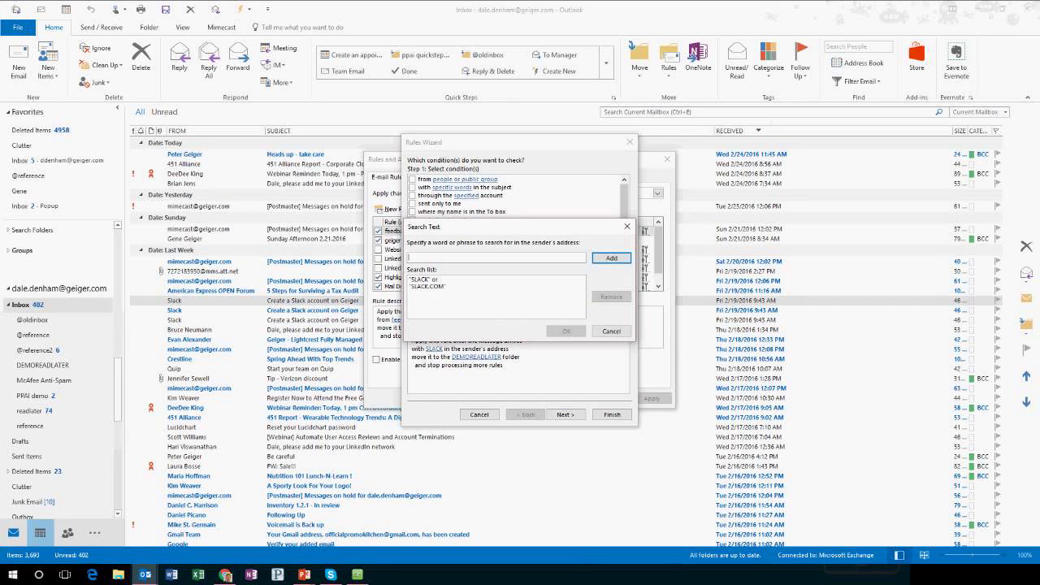
pyautogui.press('Return')
pyautogui.click(444, 291)
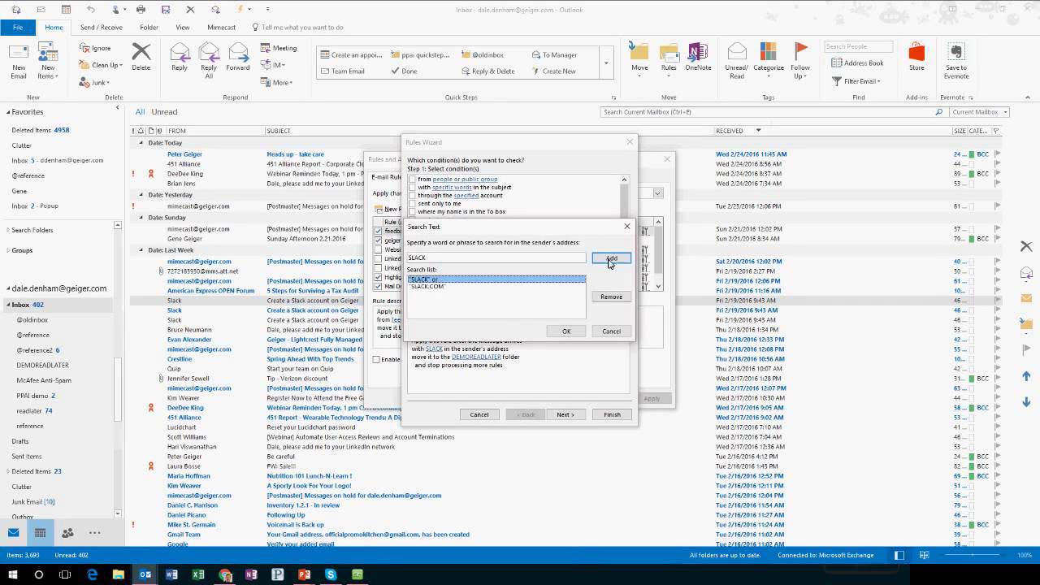
pyautogui.click(611, 296)
pyautogui.click(566, 331)
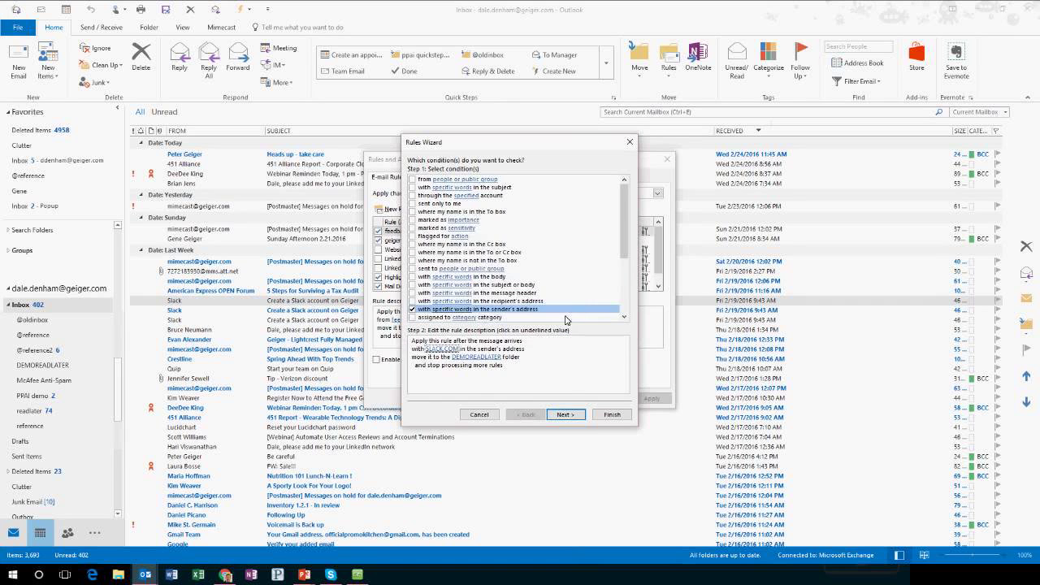
# Keep the move to DEMOREADLATER and add an exception for messages marked as high importance.
pyautogui.click(566, 415)
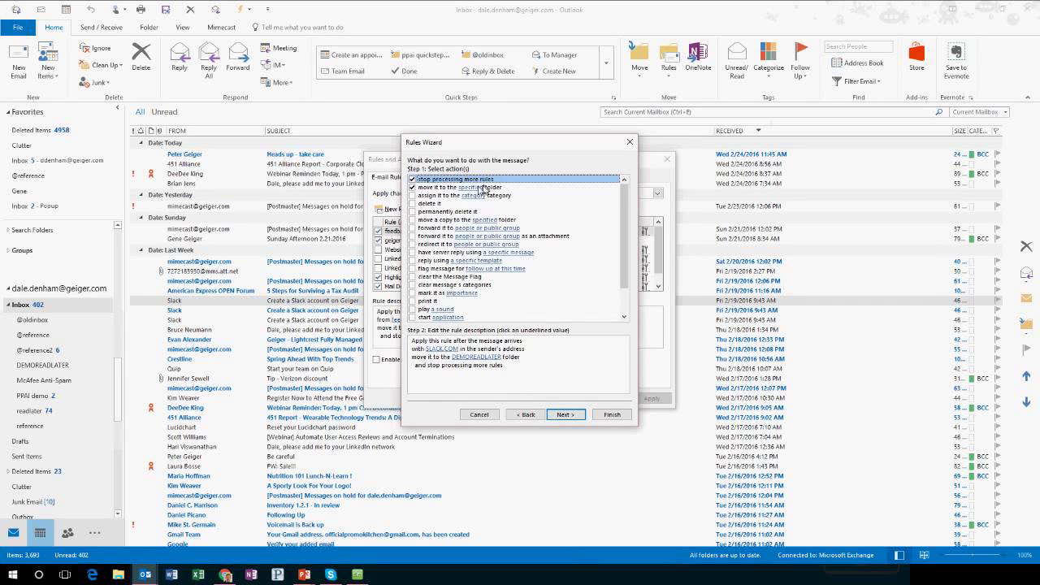
pyautogui.click(486, 358)
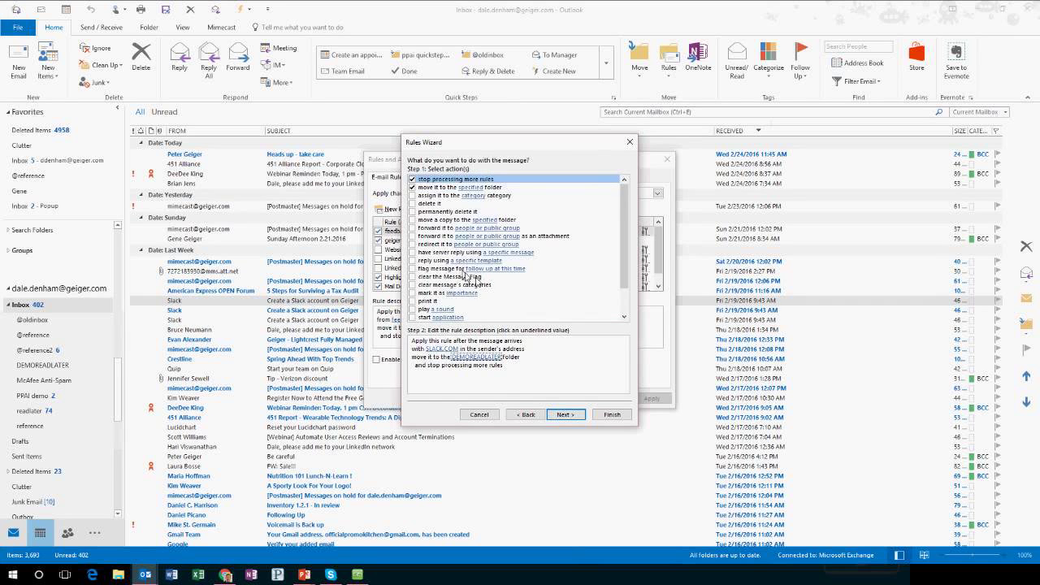
pyautogui.scroll(-1, 483, 280)
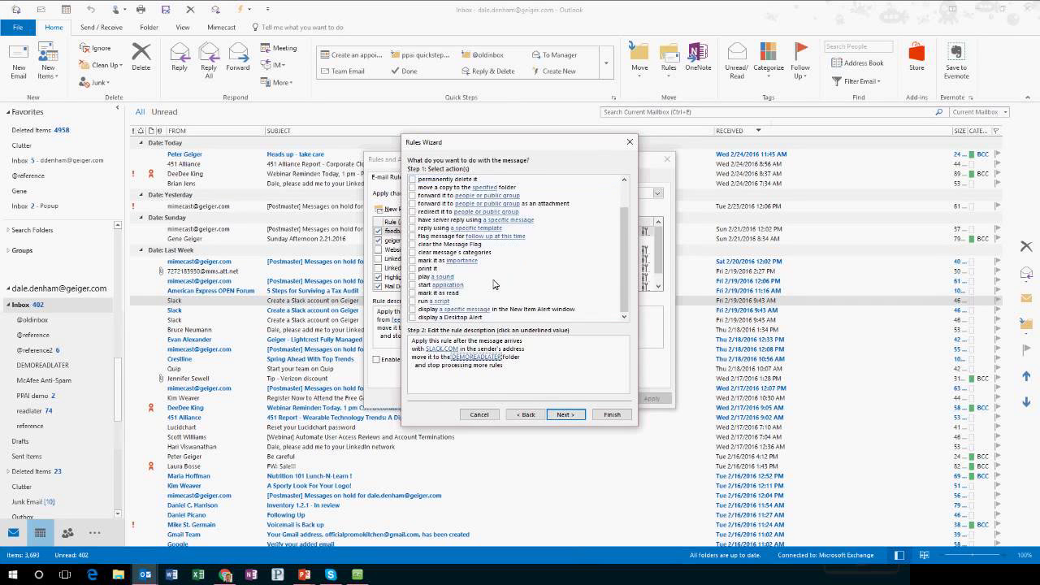
pyautogui.click(570, 416)
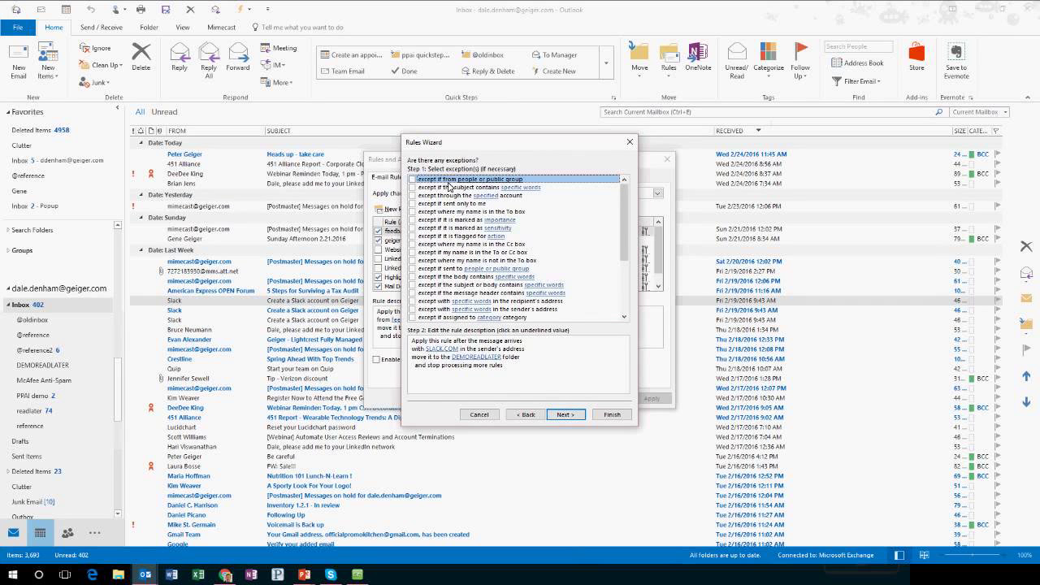
pyautogui.click(426, 221)
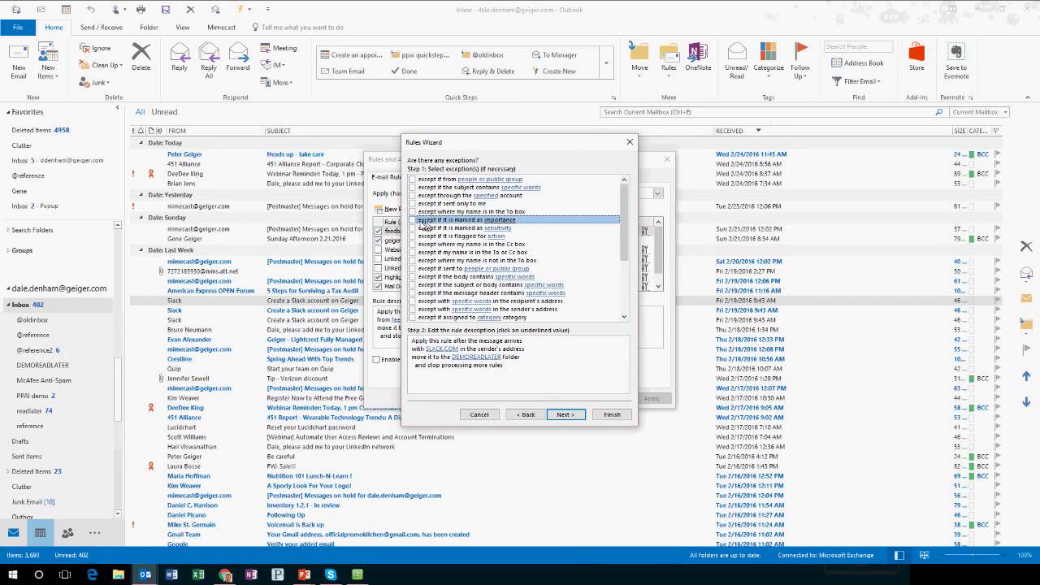
pyautogui.click(413, 220)
pyautogui.click(494, 365)
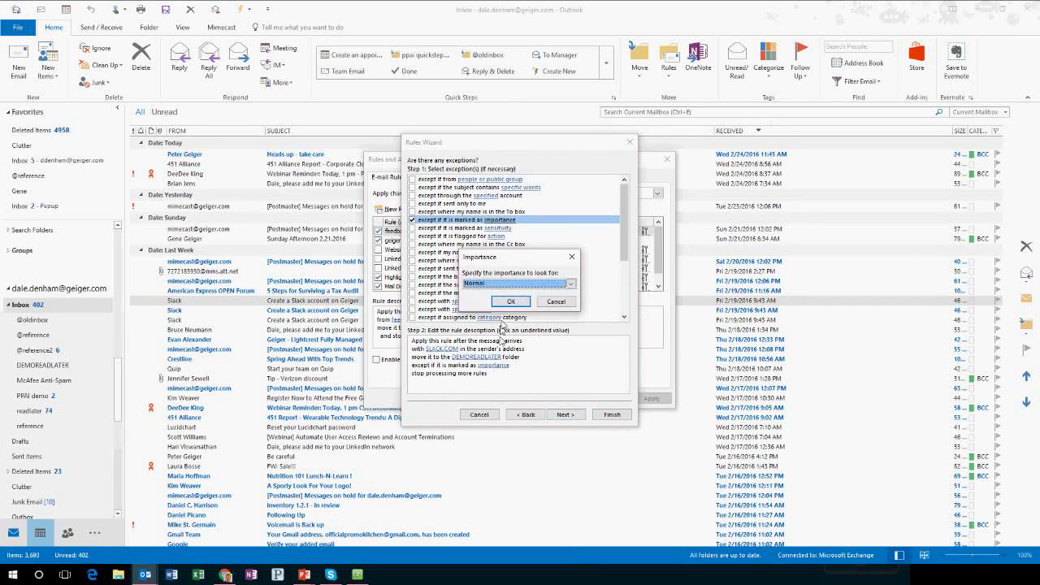
pyautogui.click(508, 283)
pyautogui.click(510, 307)
pyautogui.click(510, 301)
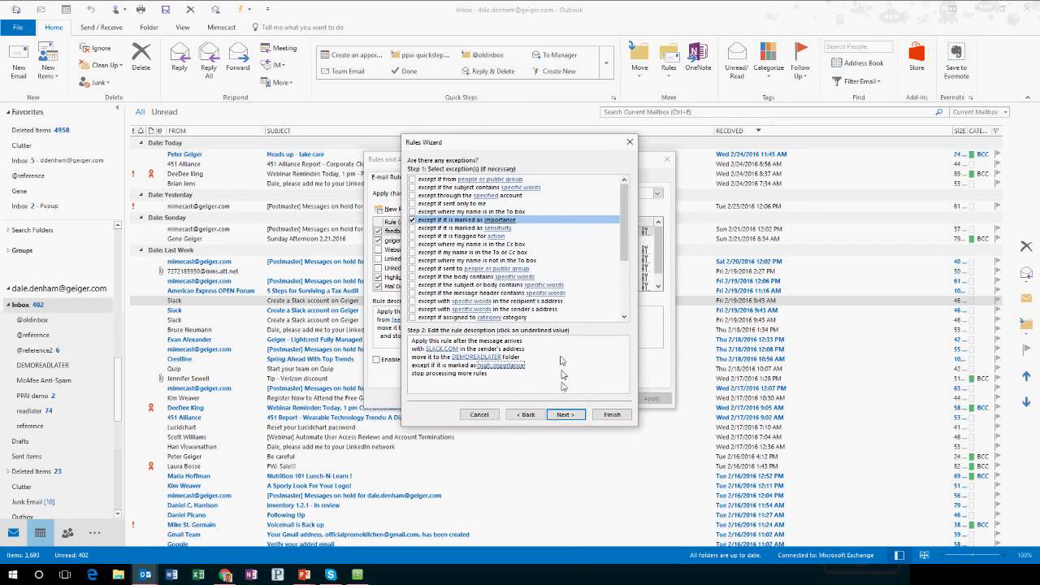
# Finish the Slack rule under its existing name, keep it turned on, and save the rule changes.
pyautogui.click(569, 415)
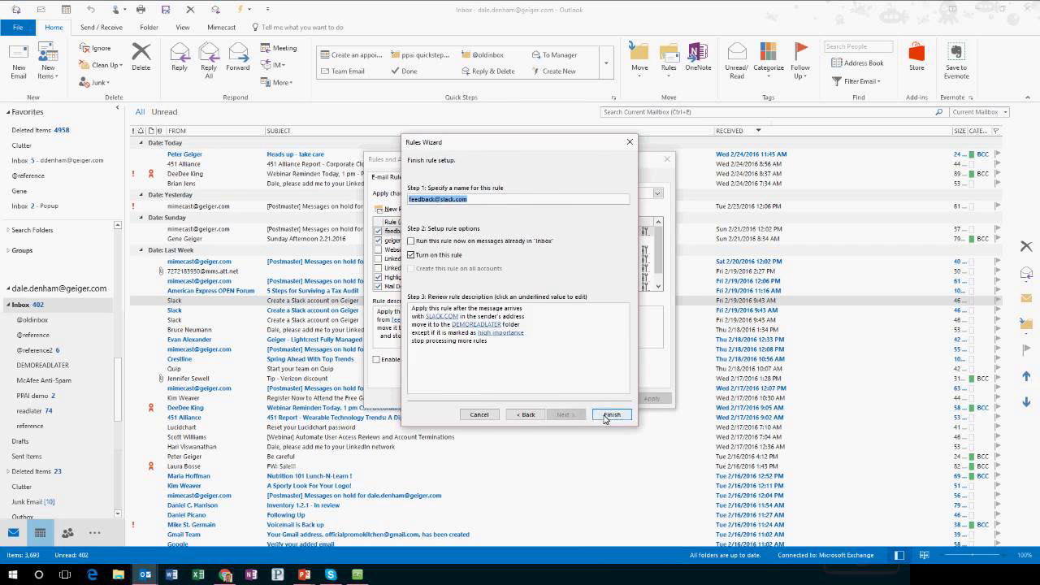
pyautogui.click(612, 415)
pyautogui.click(568, 399)
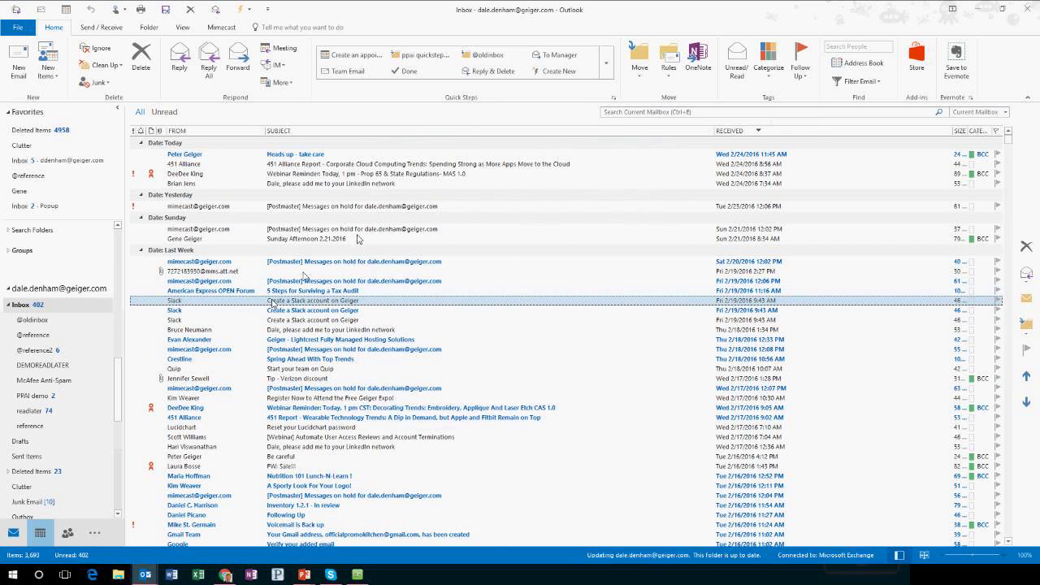
# Run the Slack feedback rule now on all messages in the Inbox and close the rules manager.
pyautogui.click(668, 65)
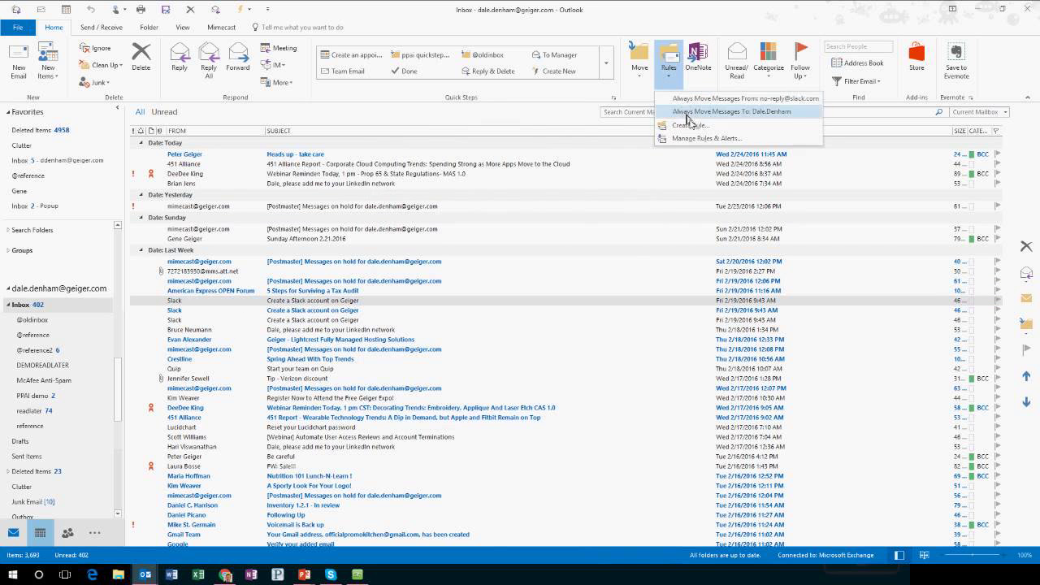
pyautogui.click(701, 137)
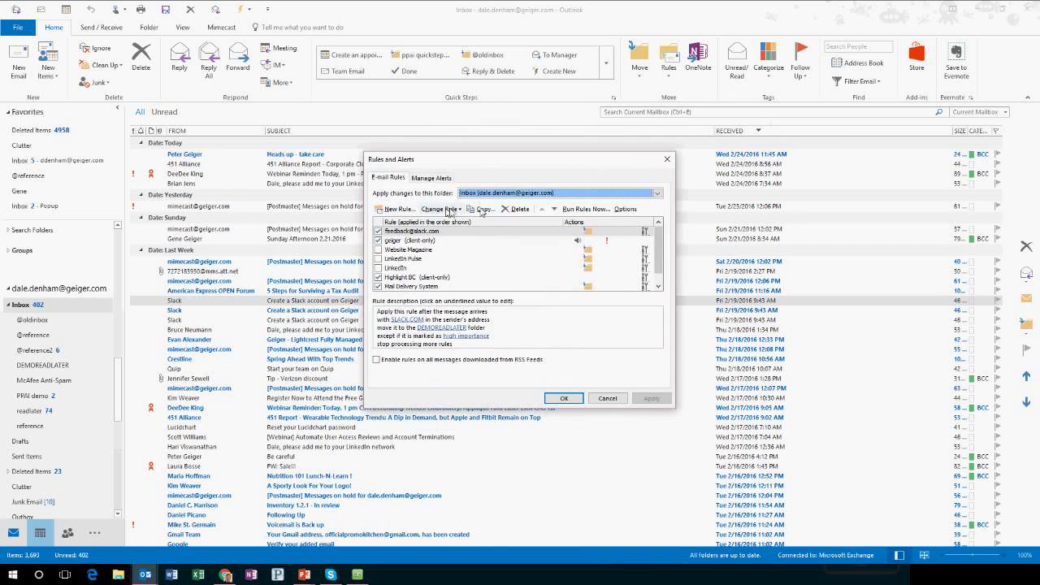
pyautogui.click(573, 208)
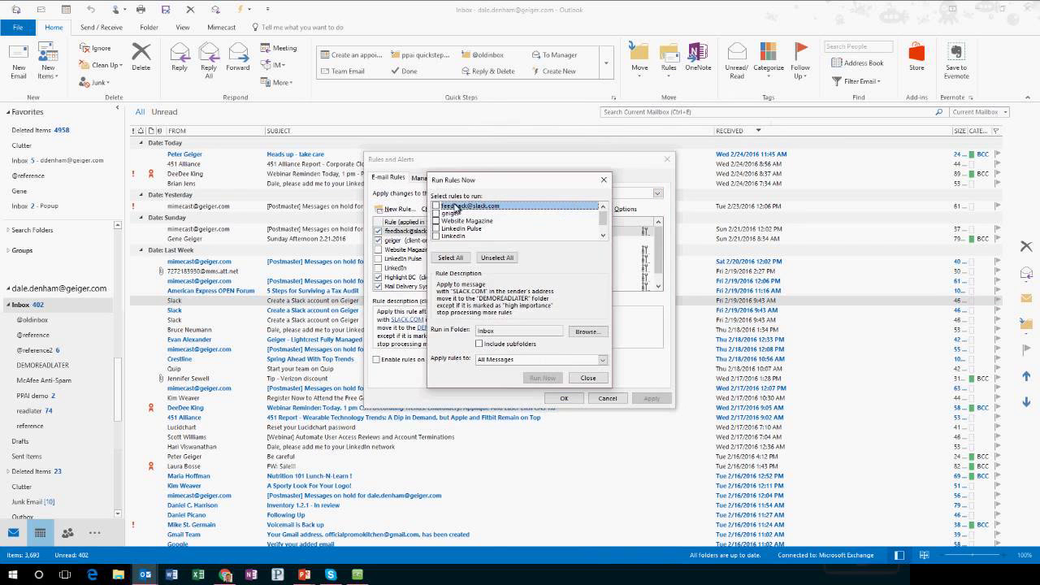
pyautogui.click(437, 207)
pyautogui.click(542, 378)
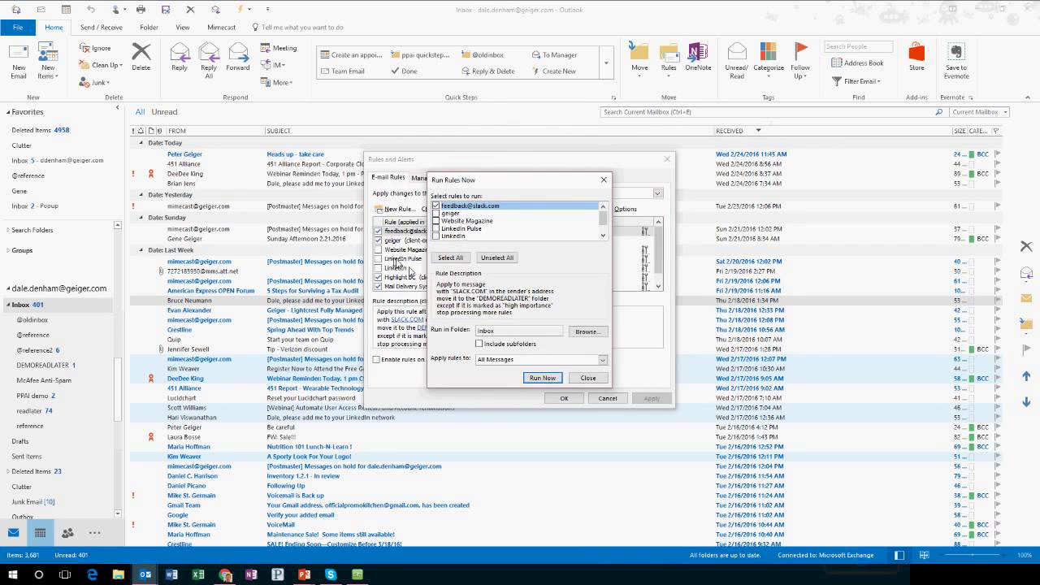
pyautogui.click(589, 379)
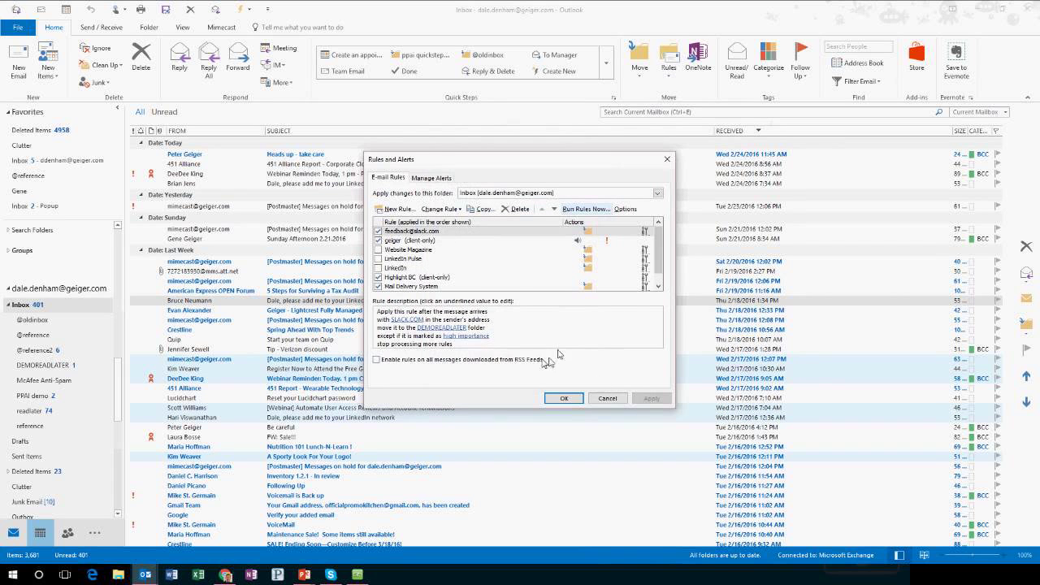
pyautogui.click(565, 399)
# Start a new rule from the selected LinkedIn request email and look through the advanced conditions.
pyautogui.click(668, 71)
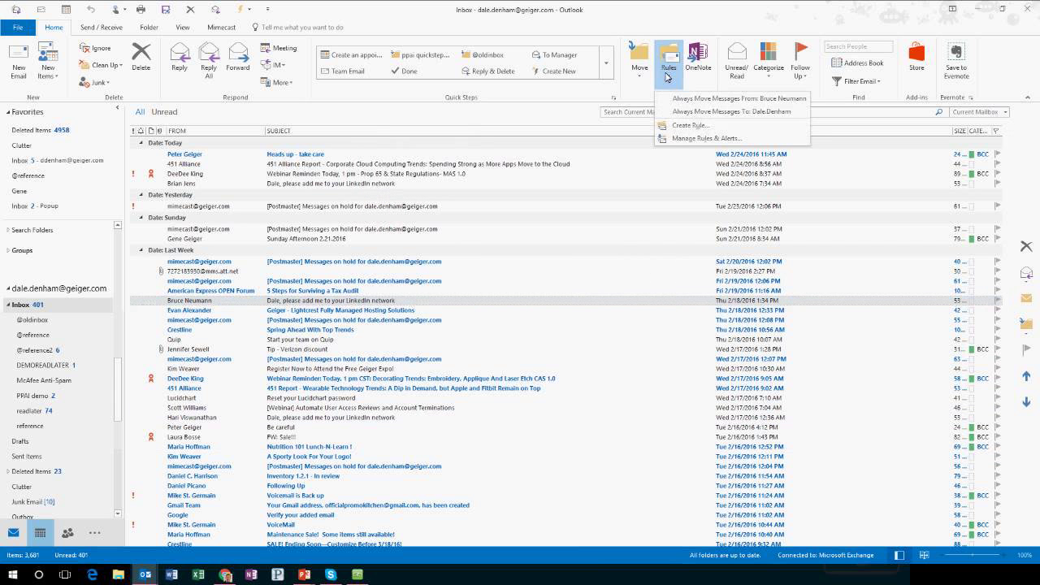
pyautogui.click(703, 131)
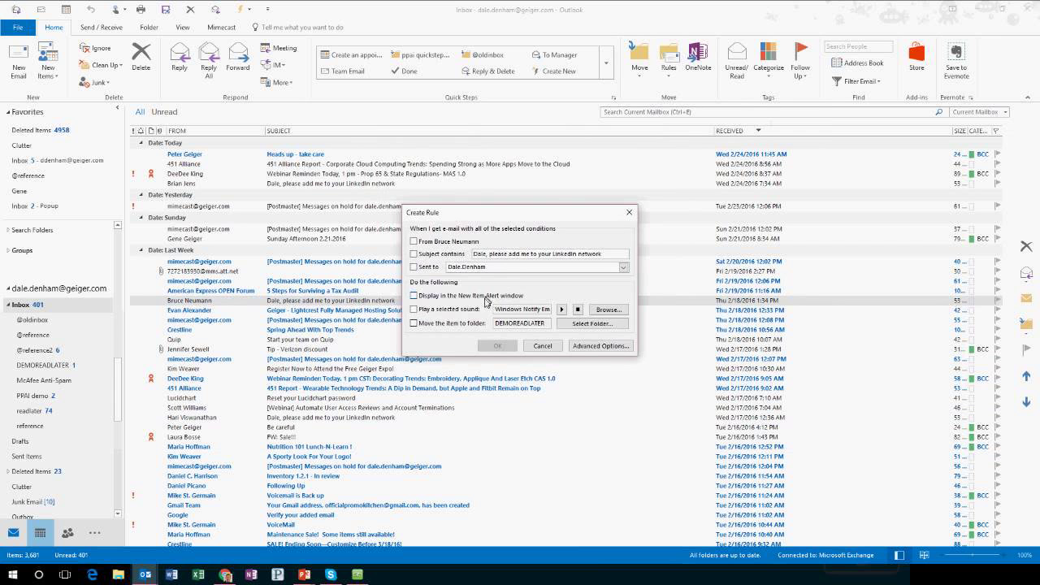
pyautogui.click(587, 347)
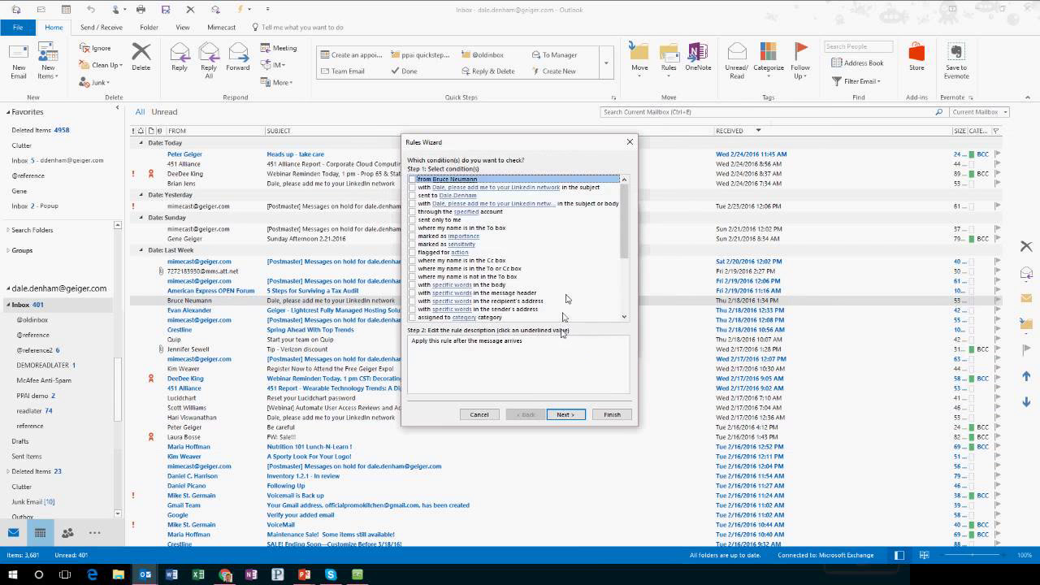
pyautogui.scroll(-5, 569, 279)
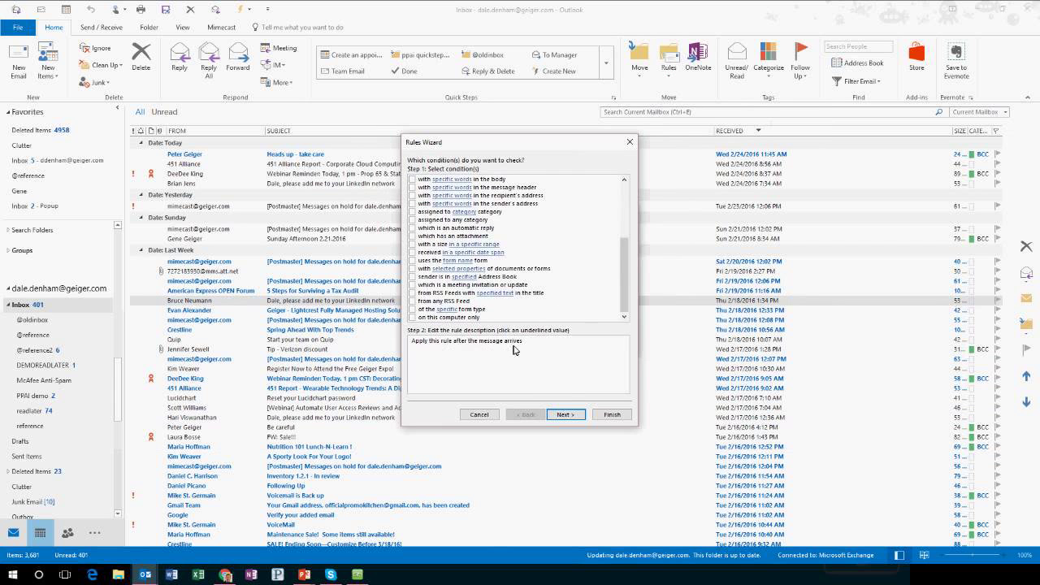
# Continue without any condition, examine the actions available for the new rule, and return to its conditions.
pyautogui.click(567, 415)
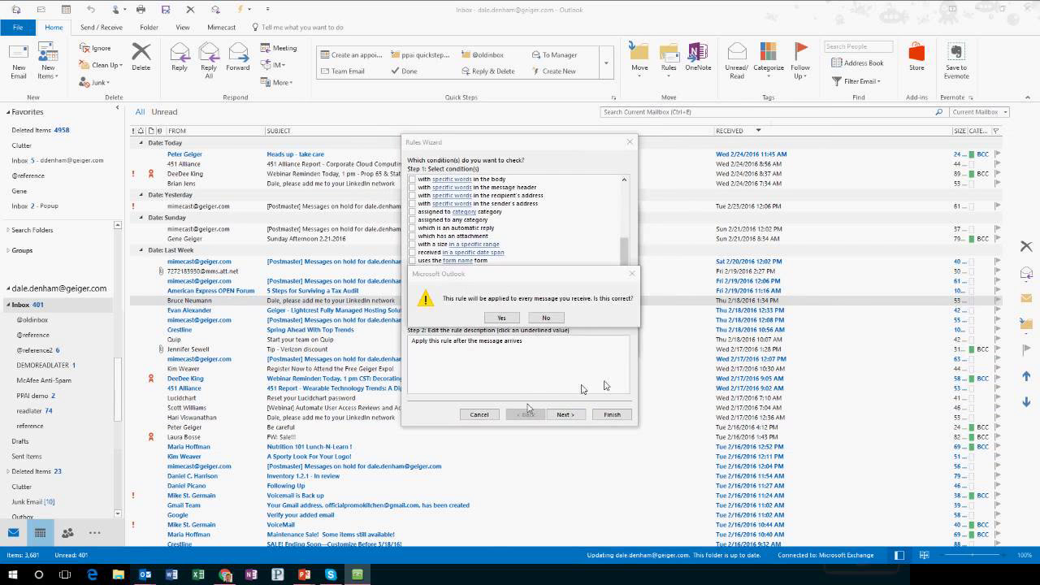
pyautogui.click(499, 319)
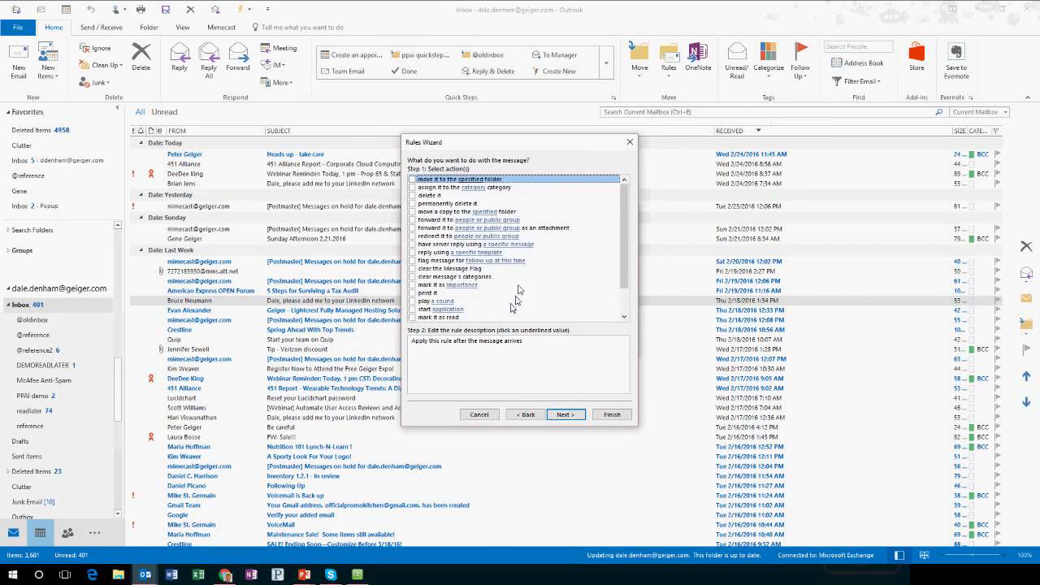
pyautogui.scroll(-2, 498, 319)
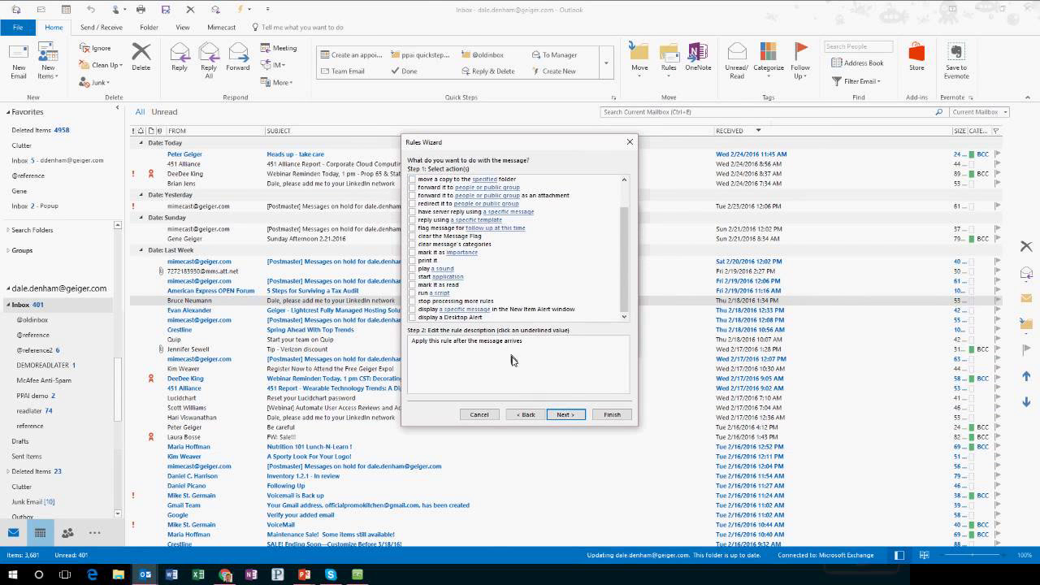
pyautogui.click(558, 416)
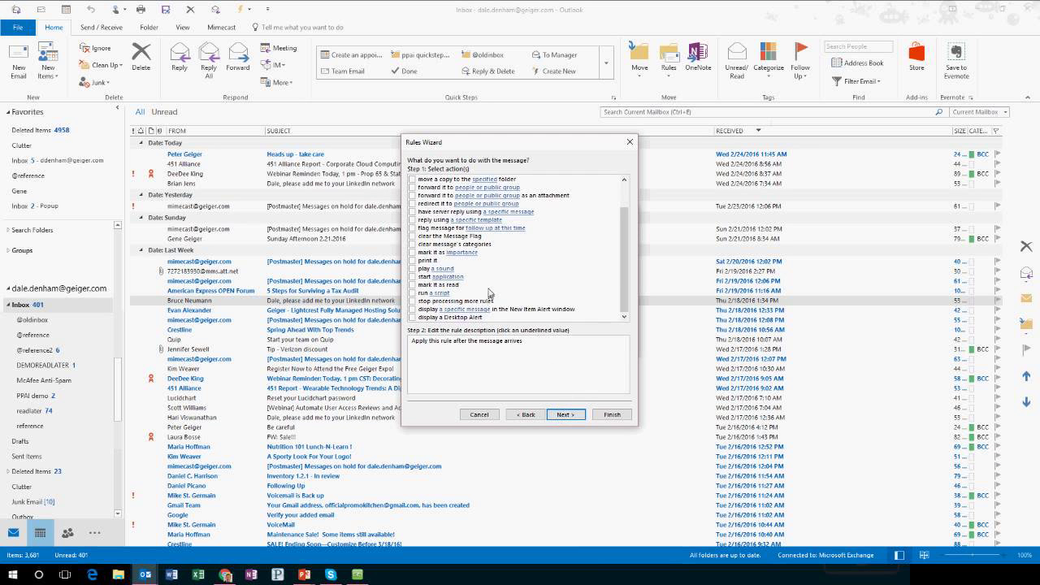
pyautogui.scroll(-2, 439, 203)
pyautogui.click(576, 417)
pyautogui.click(499, 318)
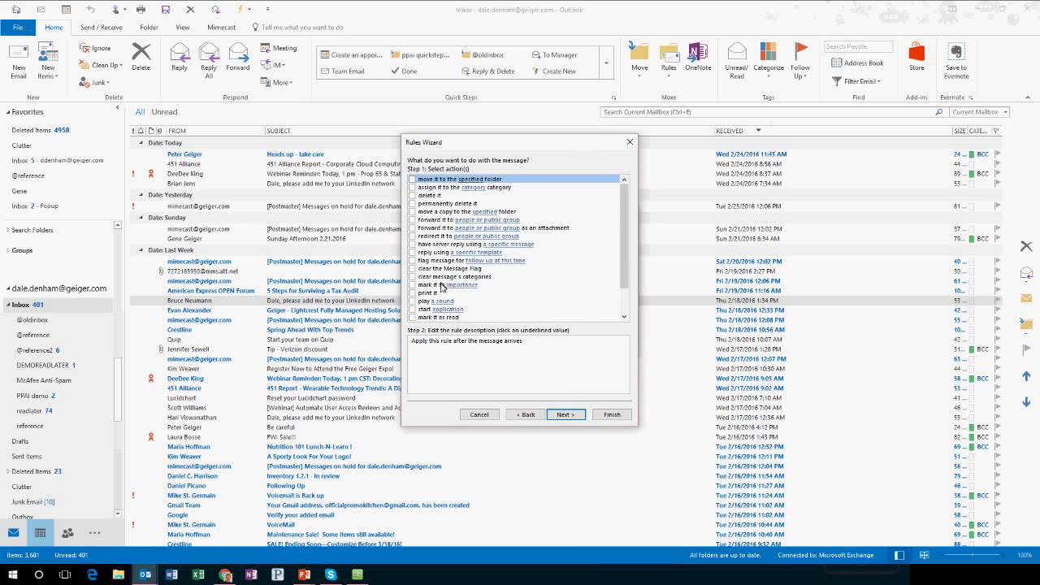
pyautogui.scroll(-2, 447, 302)
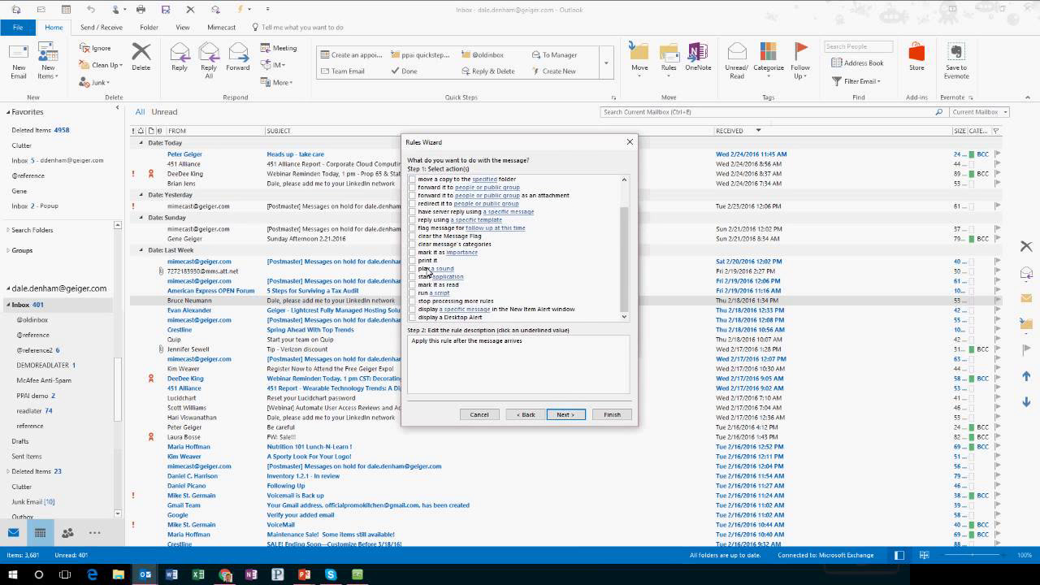
pyautogui.scroll(3, 442, 252)
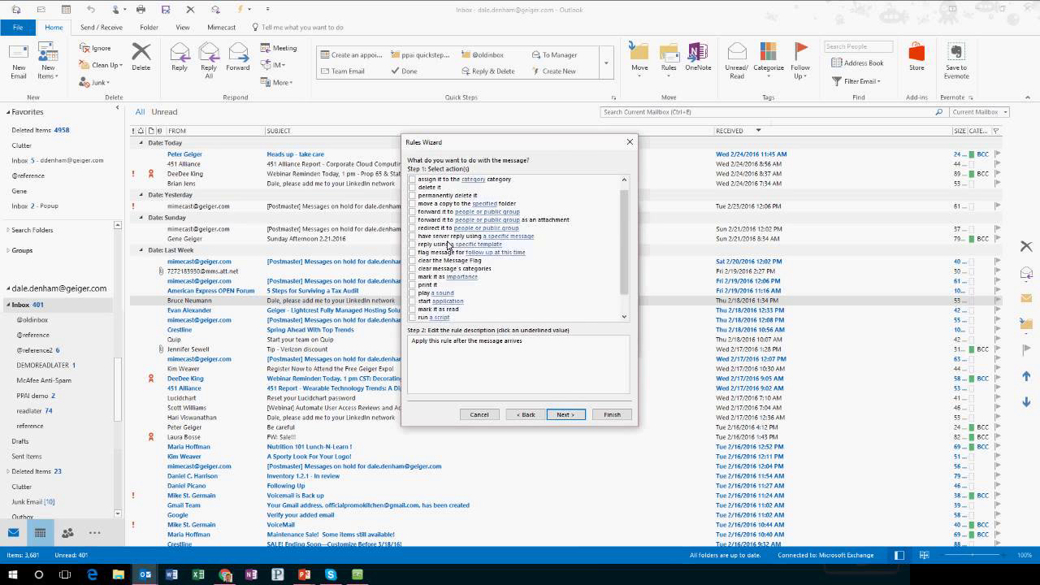
pyautogui.click(526, 414)
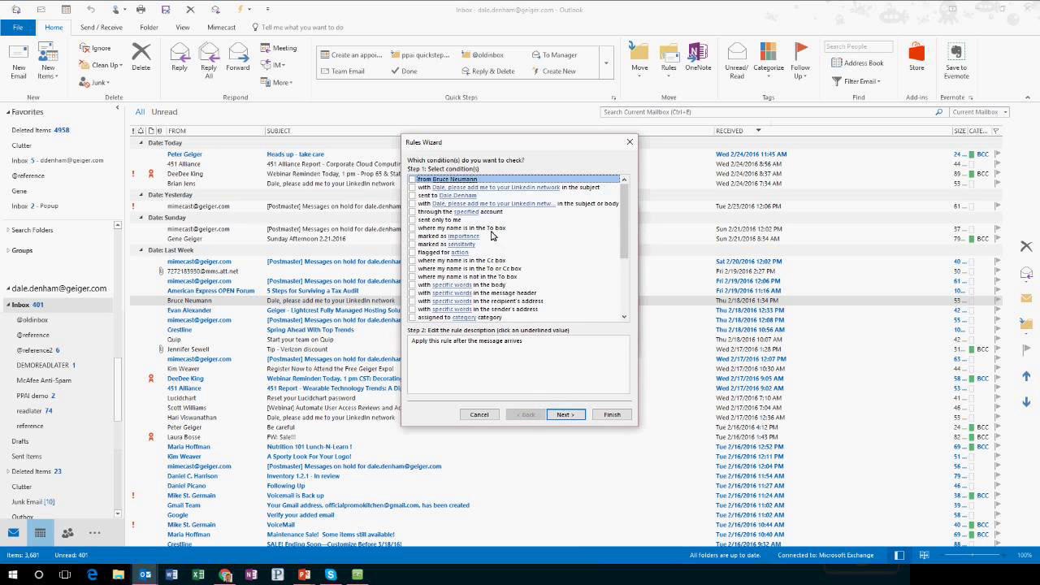
# Look through the remaining conditions and the available actions for the new rule, and cancel the rule without creating it.
pyautogui.scroll(-5, 493, 236)
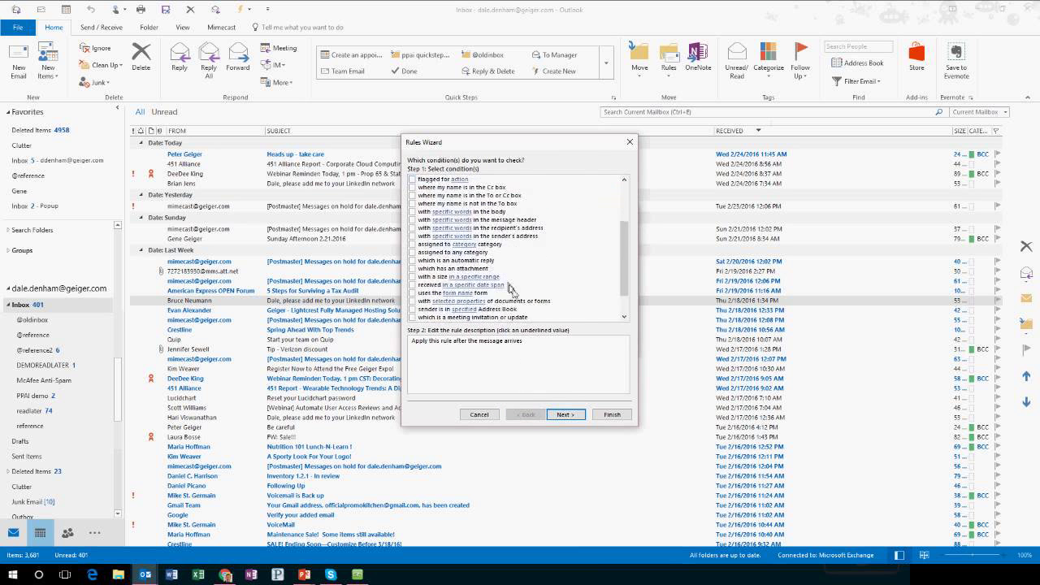
pyautogui.click(567, 415)
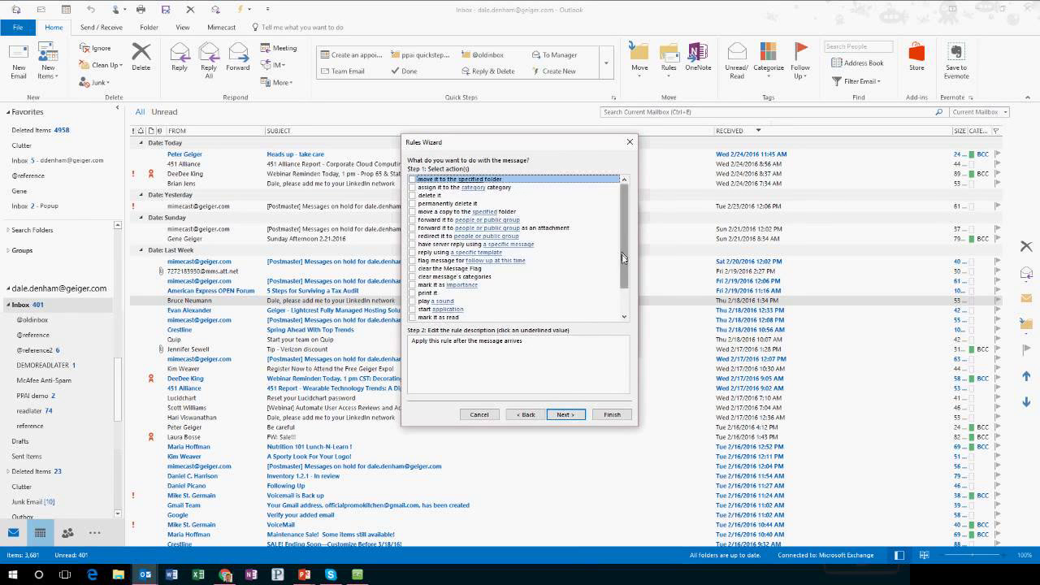
pyautogui.moveTo(622, 257); pyautogui.dragTo(620, 302)
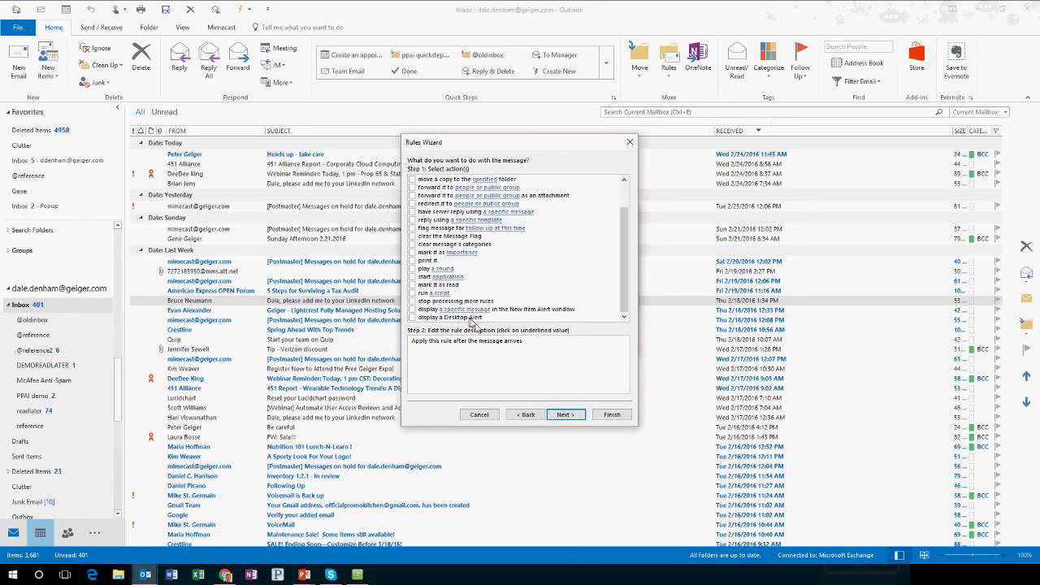
pyautogui.click(479, 414)
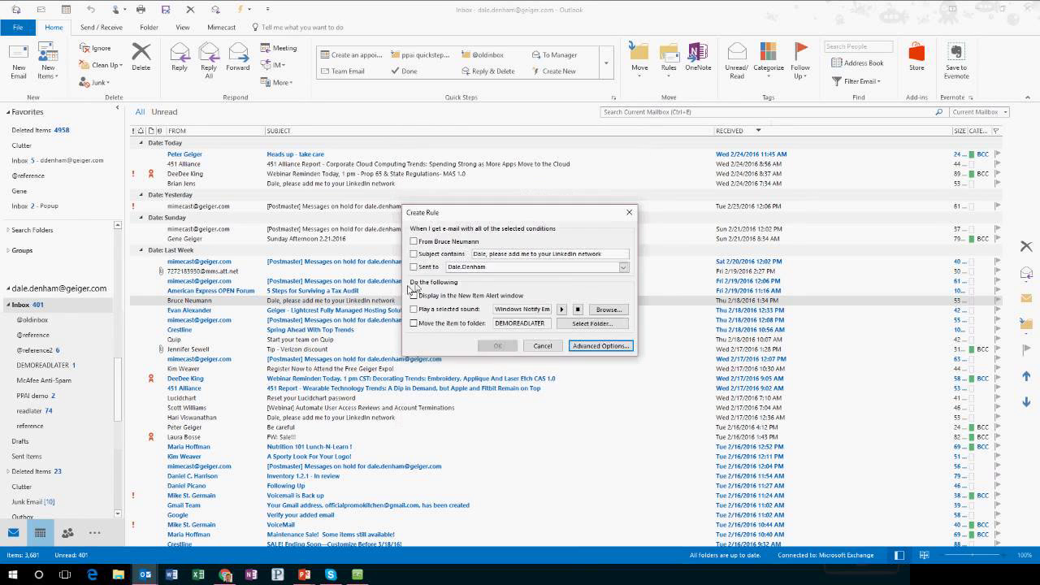
pyautogui.click(542, 345)
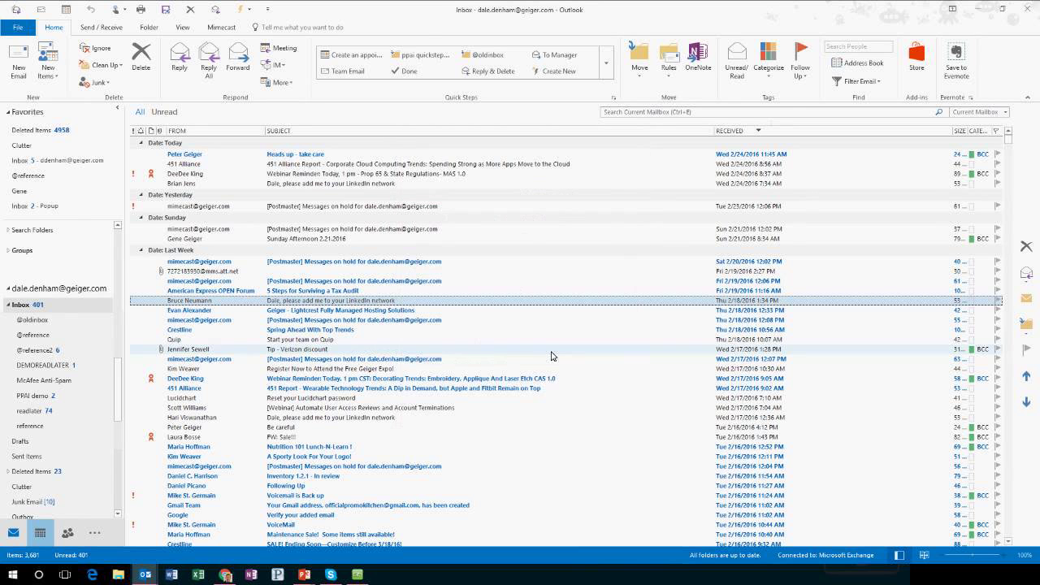
pyautogui.click(45, 175)
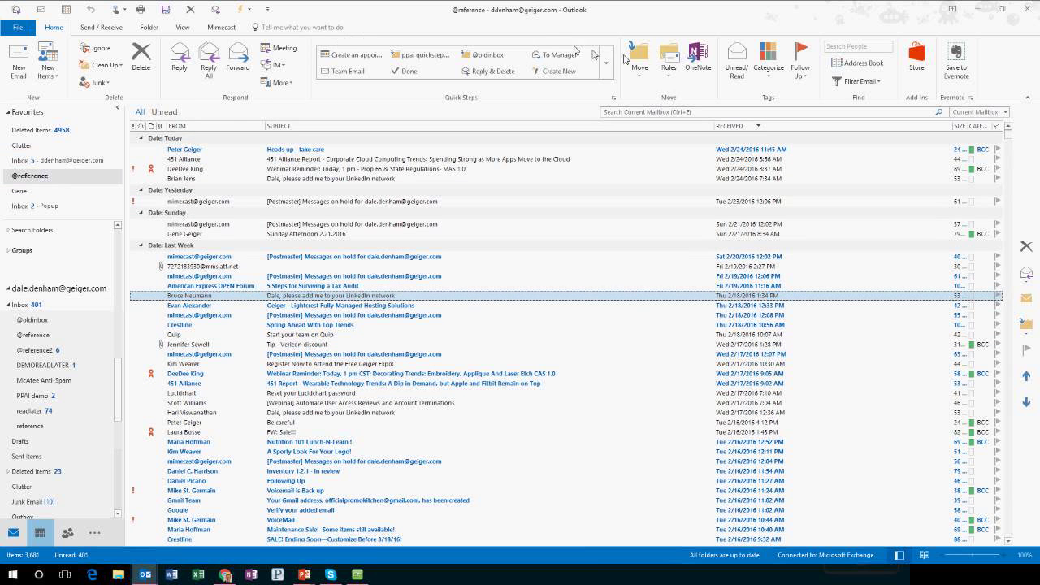
pyautogui.click(669, 67)
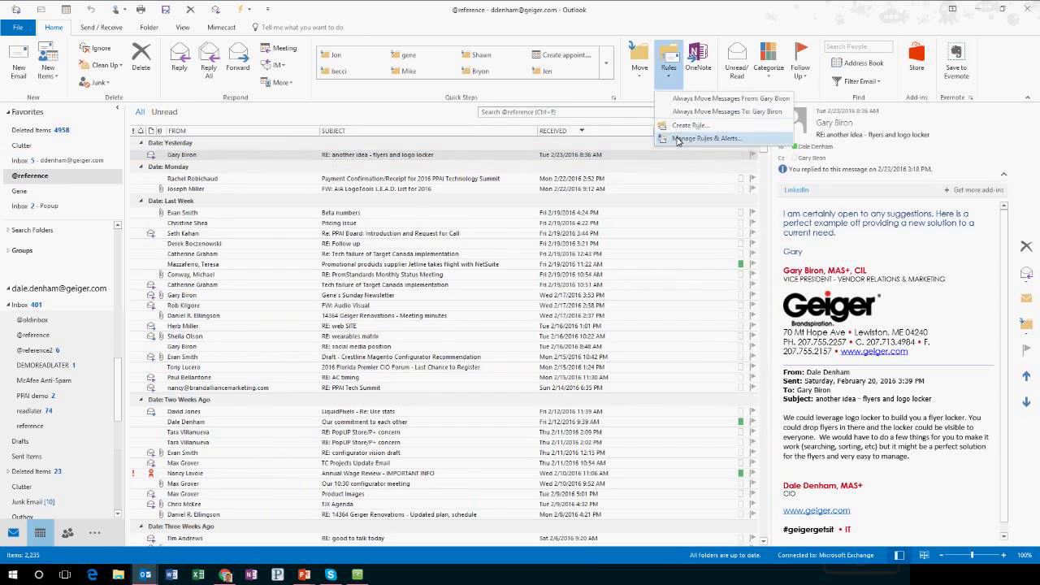
pyautogui.click(677, 139)
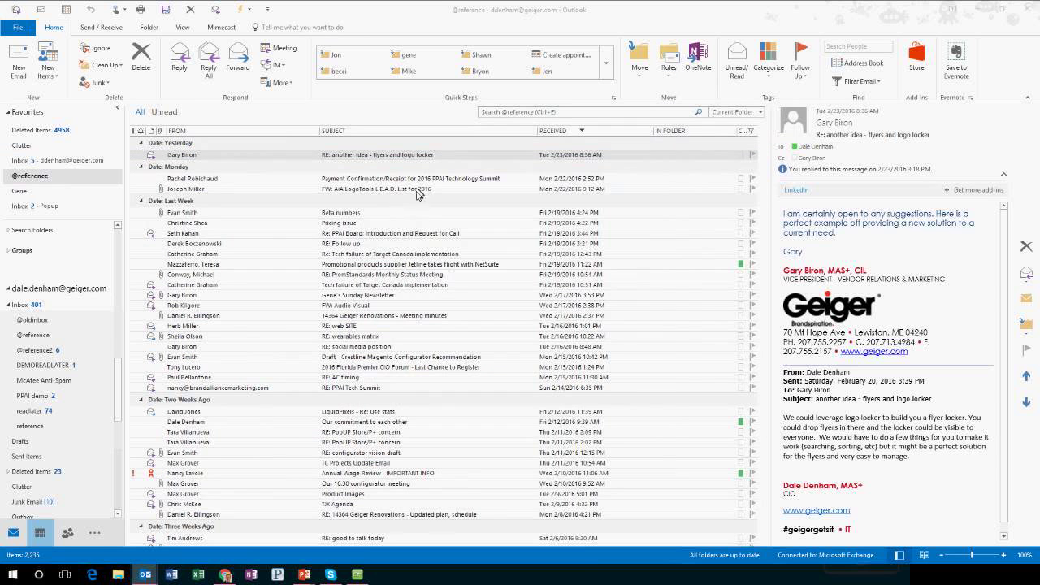
pyautogui.click(419, 251)
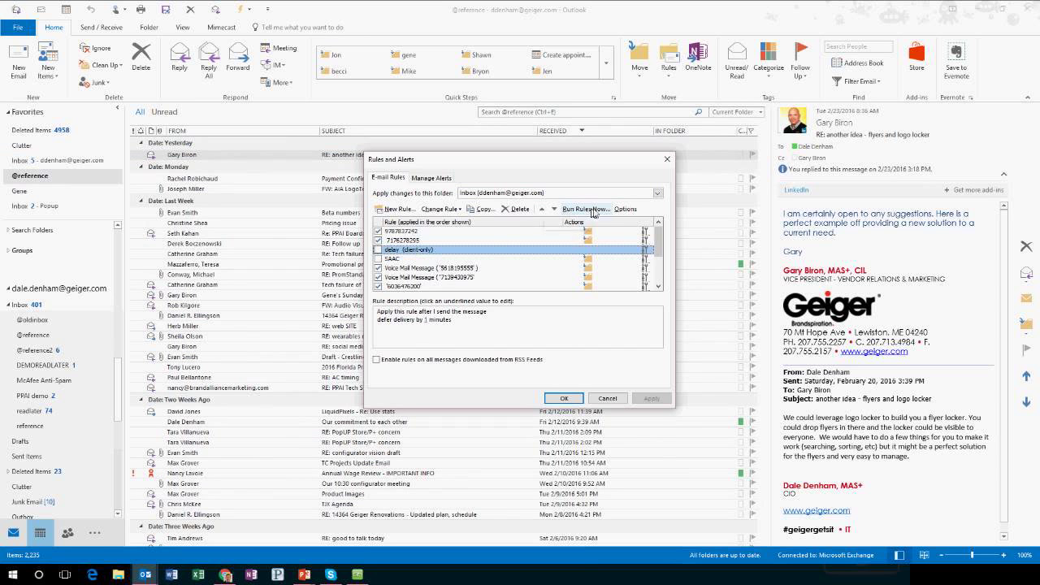
# Open the delay rule's settings for editing and examine its conditions, deferred delivery action and possible exceptions.
pyautogui.click(440, 210)
pyautogui.click(363, 221)
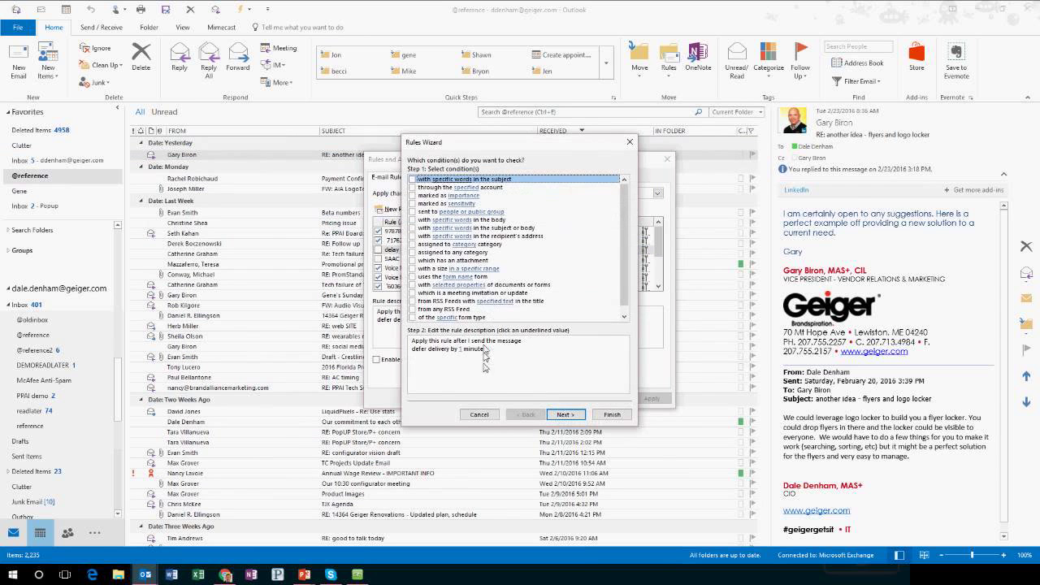
pyautogui.click(565, 415)
pyautogui.click(500, 318)
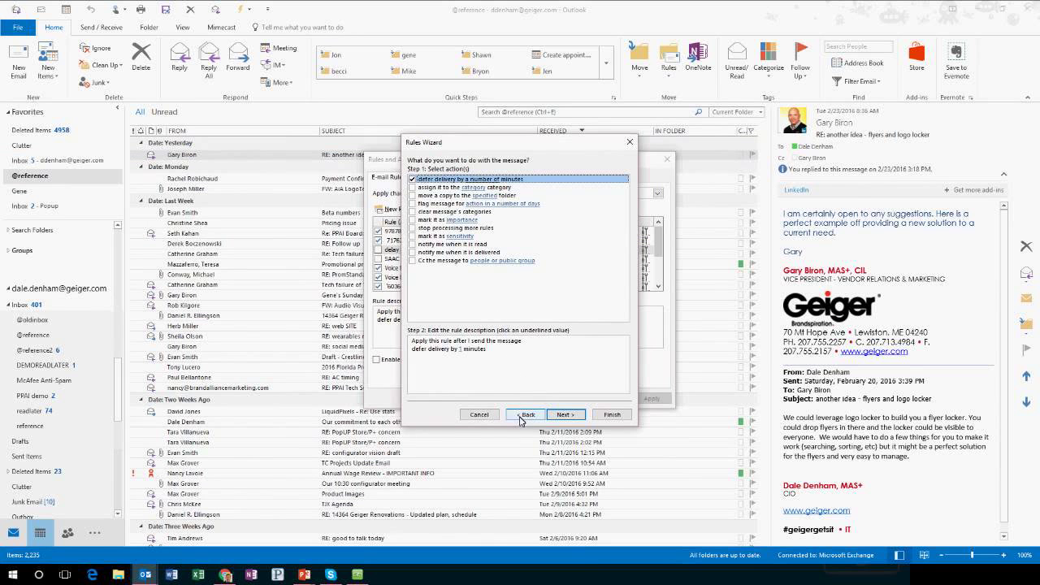
pyautogui.click(565, 414)
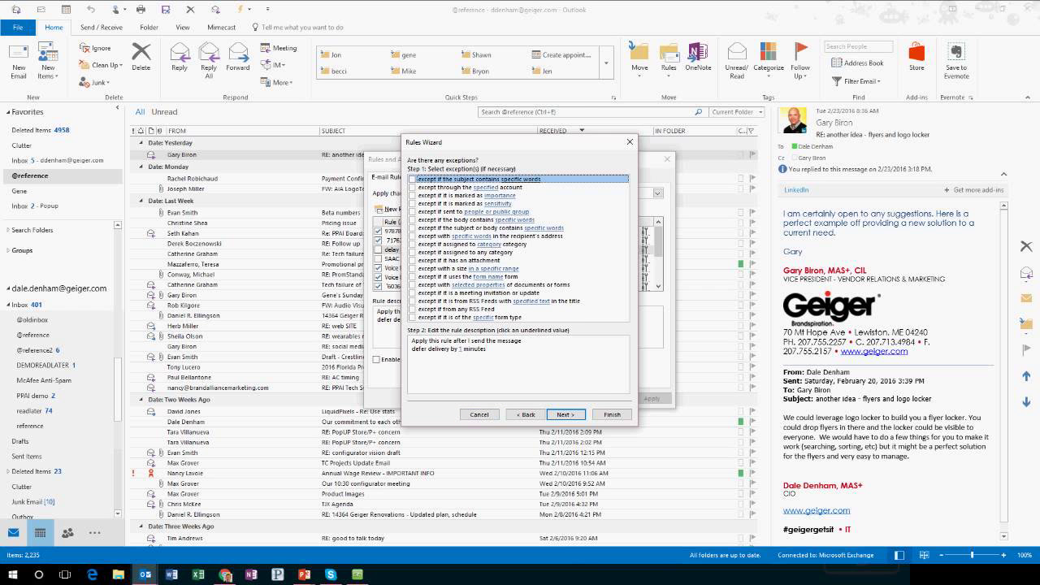
# Go back to the delay rule's conditions to review them, cancel the rule editing and close the rules manager without saving.
pyautogui.click(358, 575)
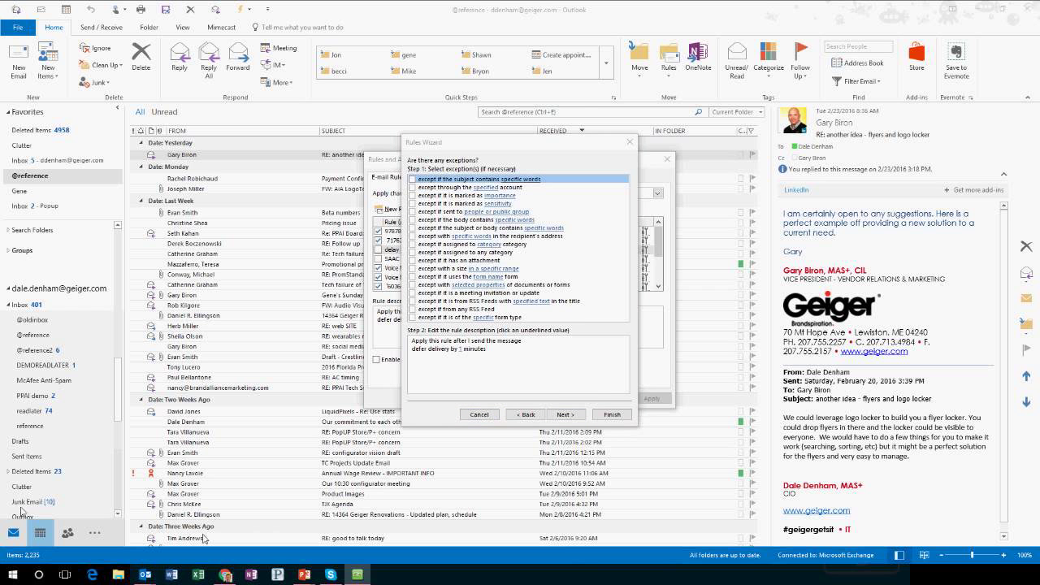
pyautogui.click(481, 427)
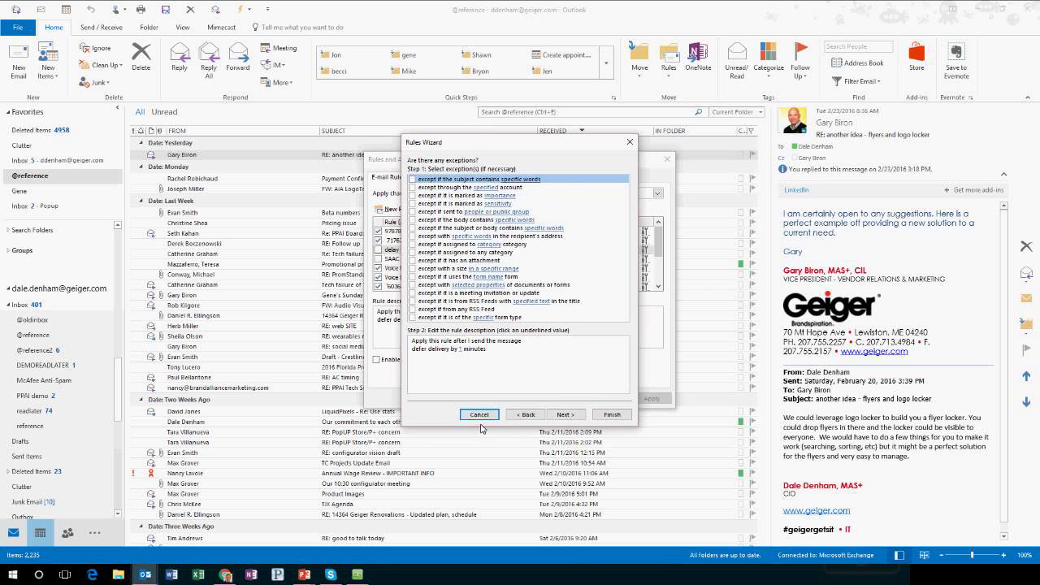
pyautogui.click(527, 415)
pyautogui.click(527, 415)
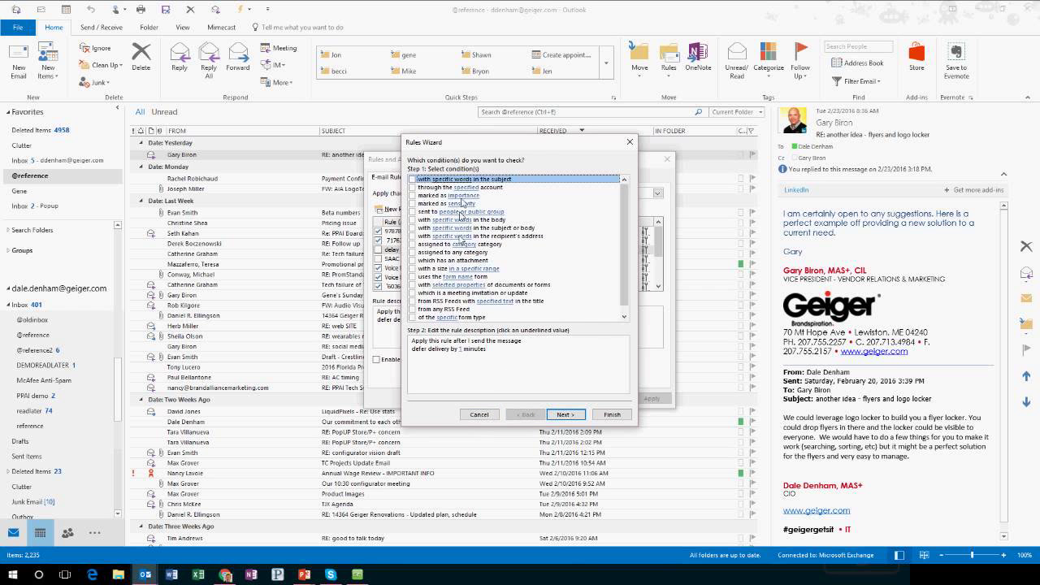
pyautogui.click(481, 415)
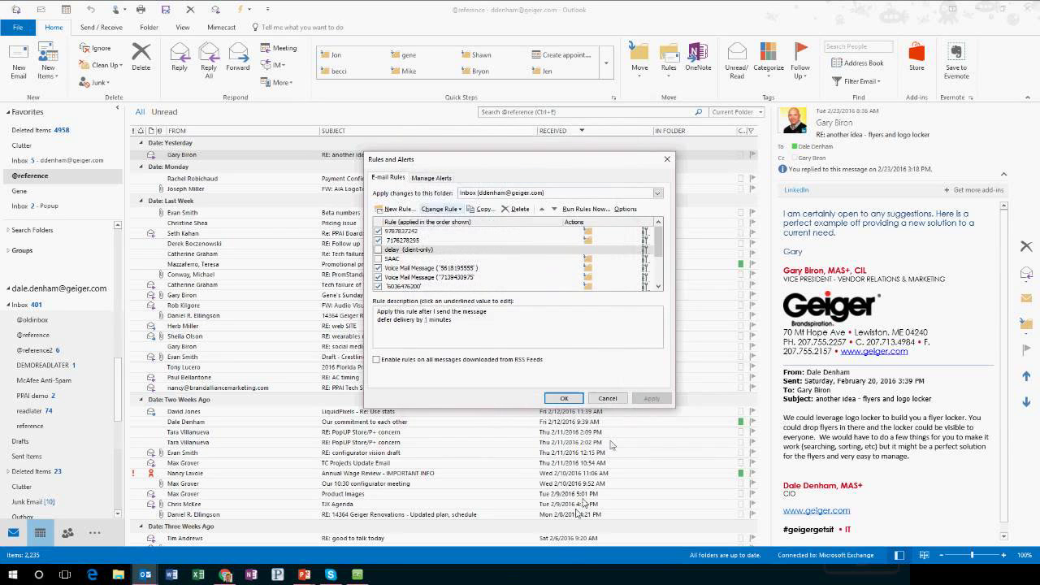
pyautogui.click(614, 402)
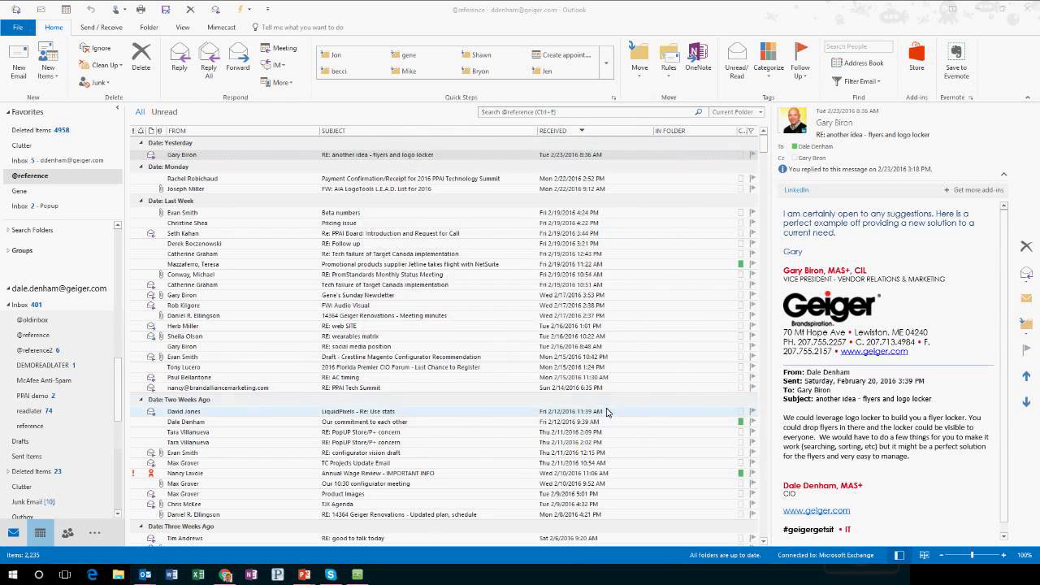